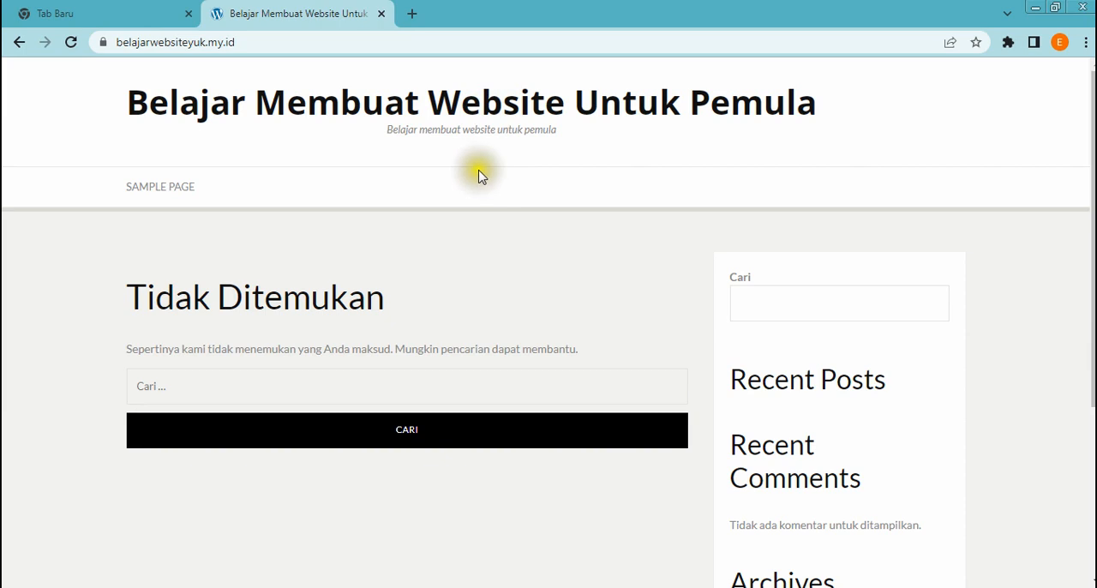
Switch to Notepad to read the site's domain and dashboard address notes, and return to the browser
key("alt+Tab")
scroll(447, 190, "up", 1)
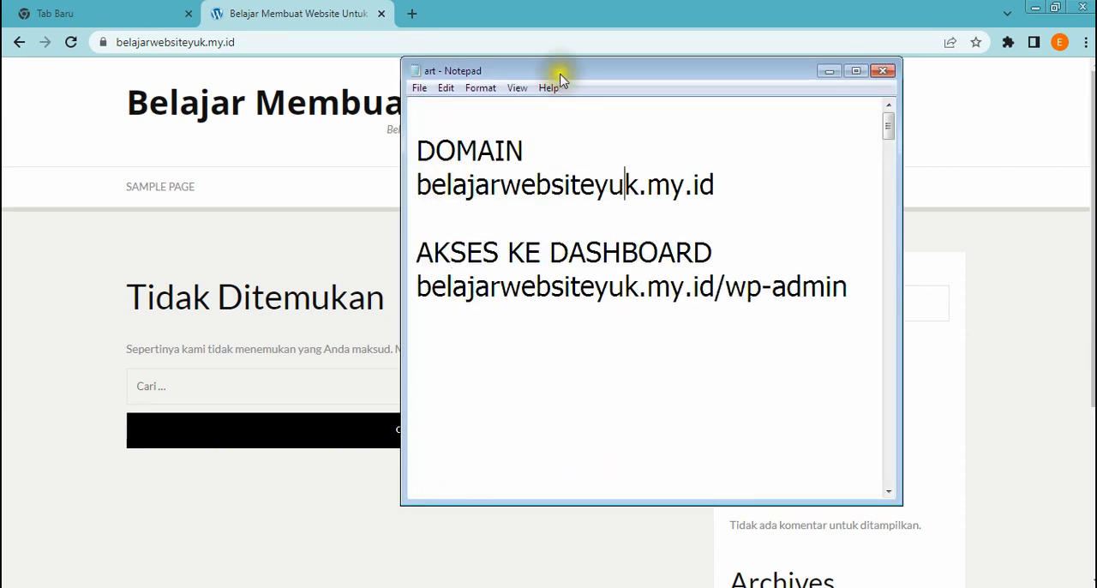
left_click_drag(558, 70, 401, 62)
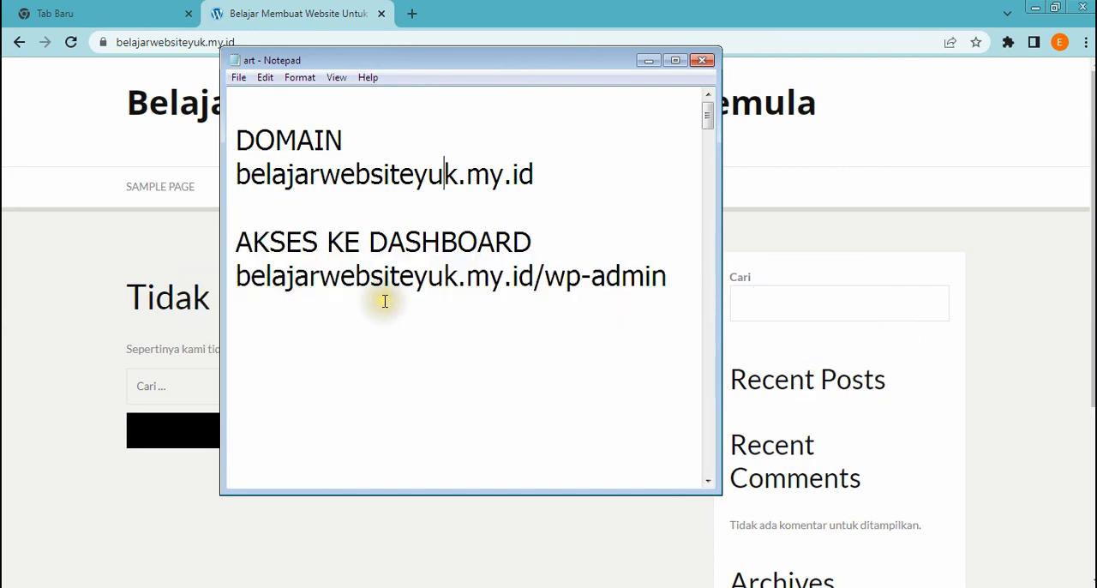
left_click(535, 177)
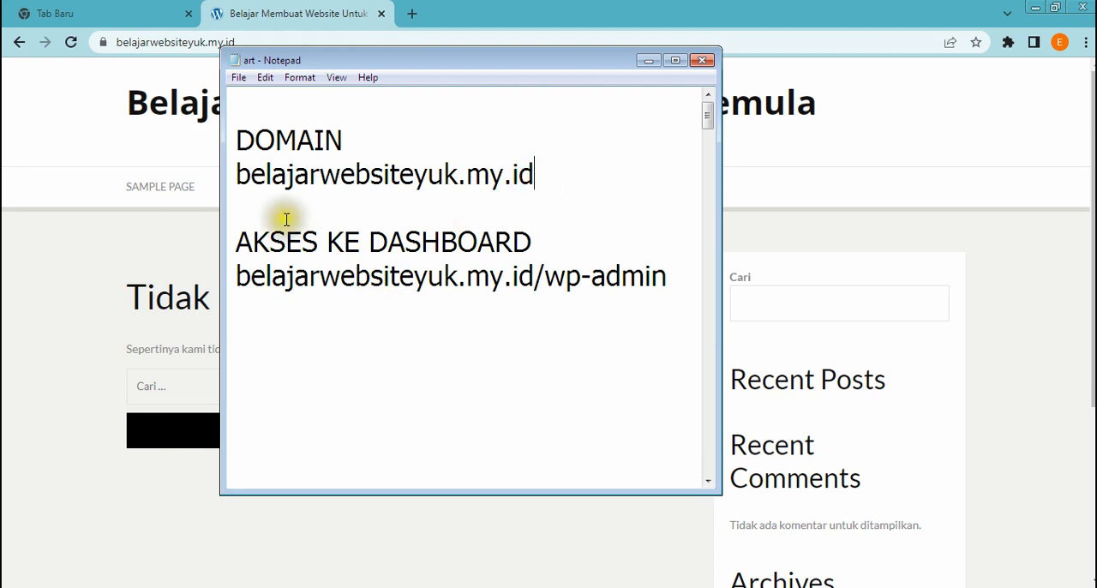
left_click(154, 151)
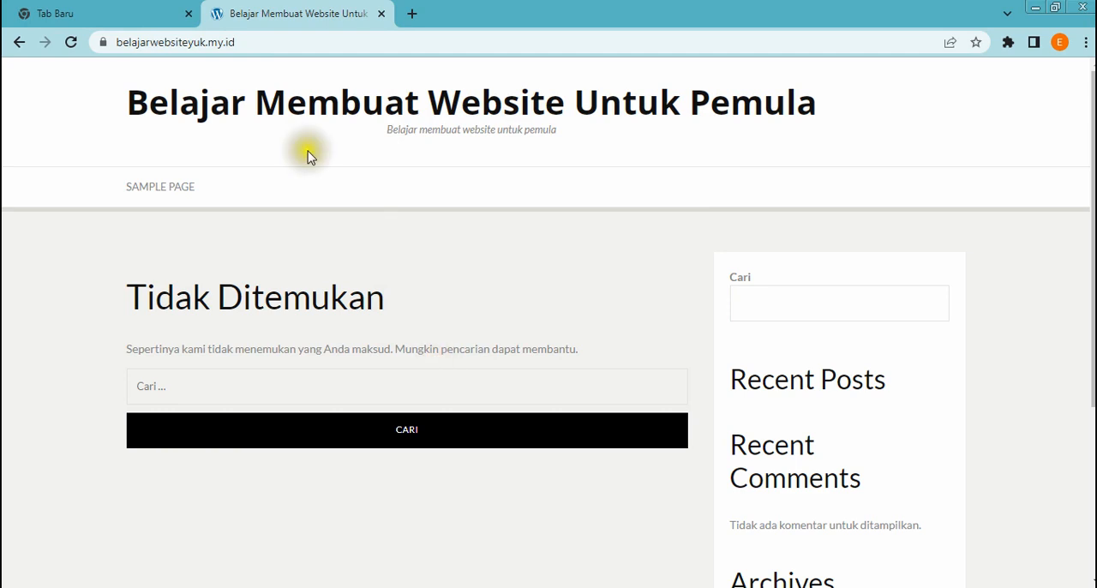
left_click(262, 42)
left_click(256, 43)
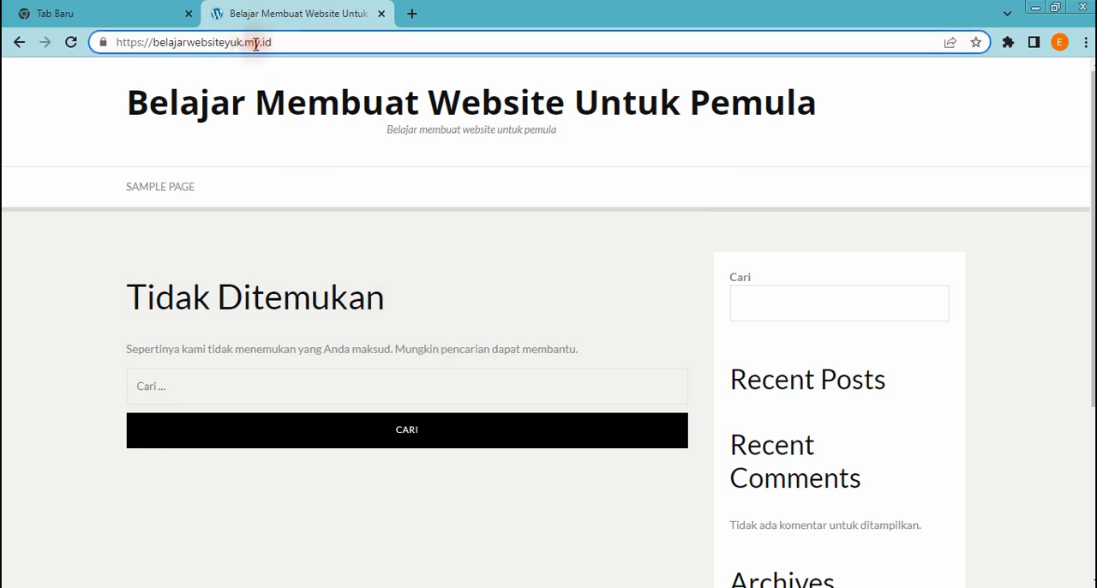
type("/")
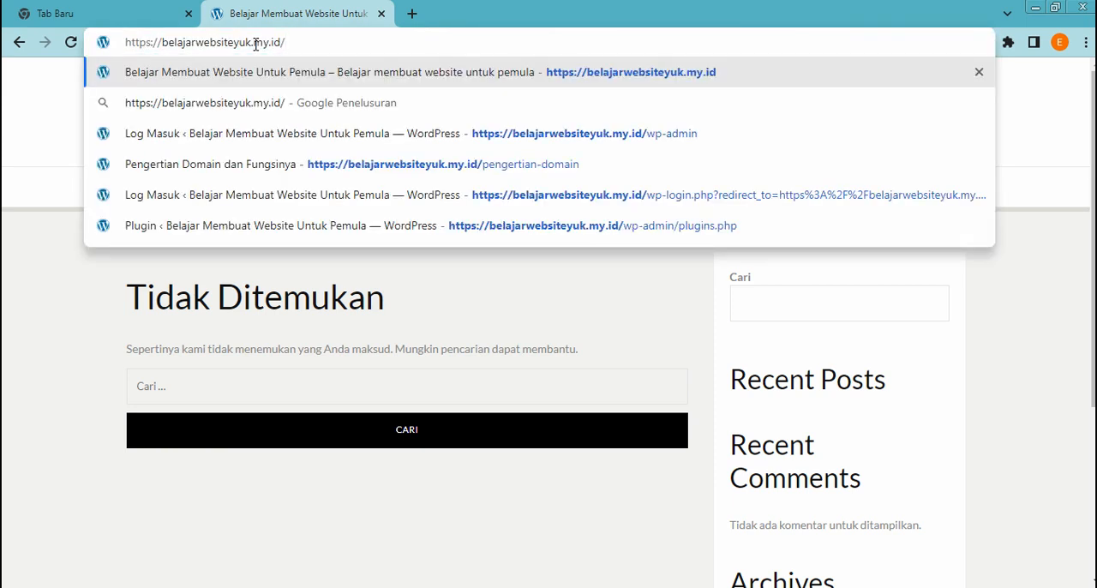
type("wp-")
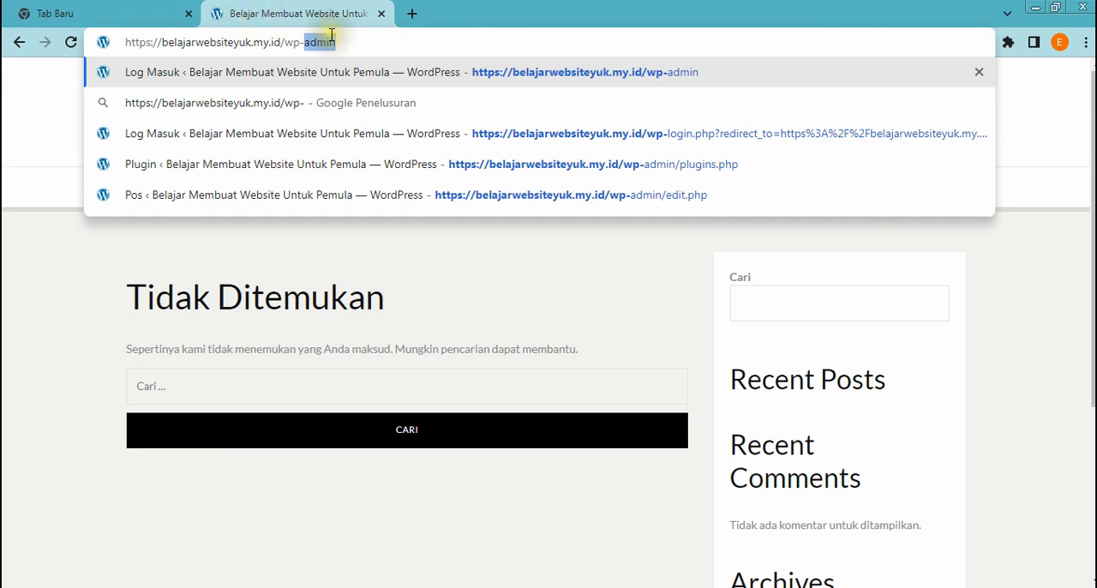
left_click(377, 43)
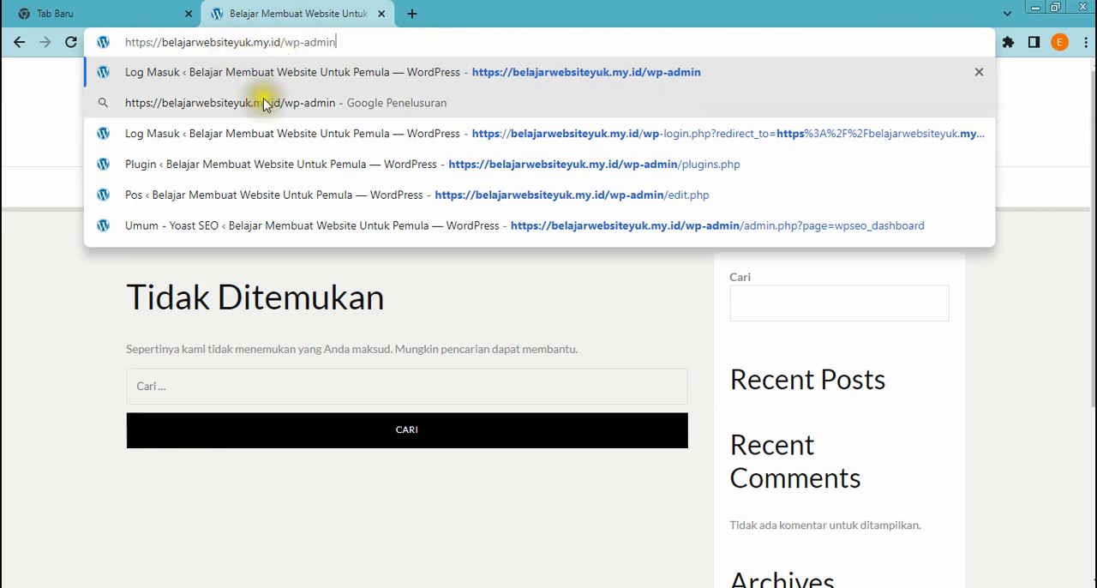
key("Return")
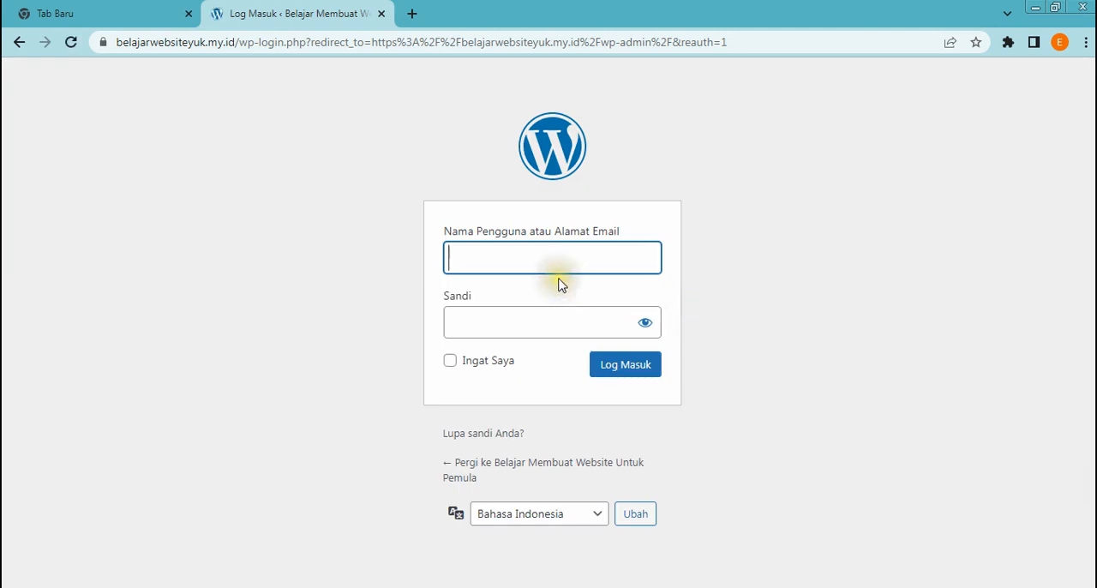
Log in to WordPress with the account username and password, and dismiss the browser's offer to save the password
left_click(517, 268)
left_click(517, 268)
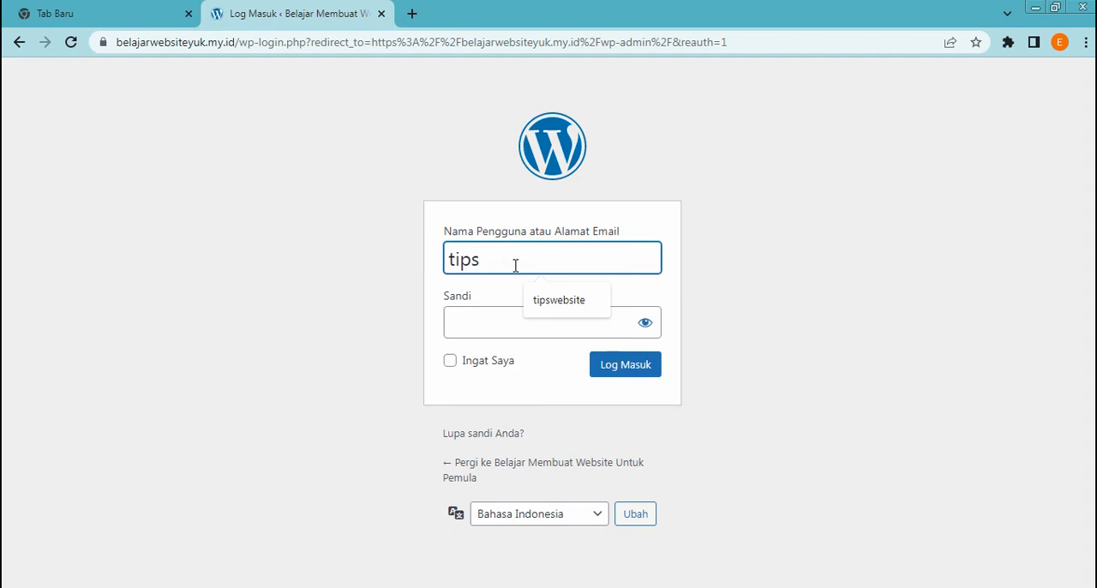
left_click(548, 300)
left_click(548, 318)
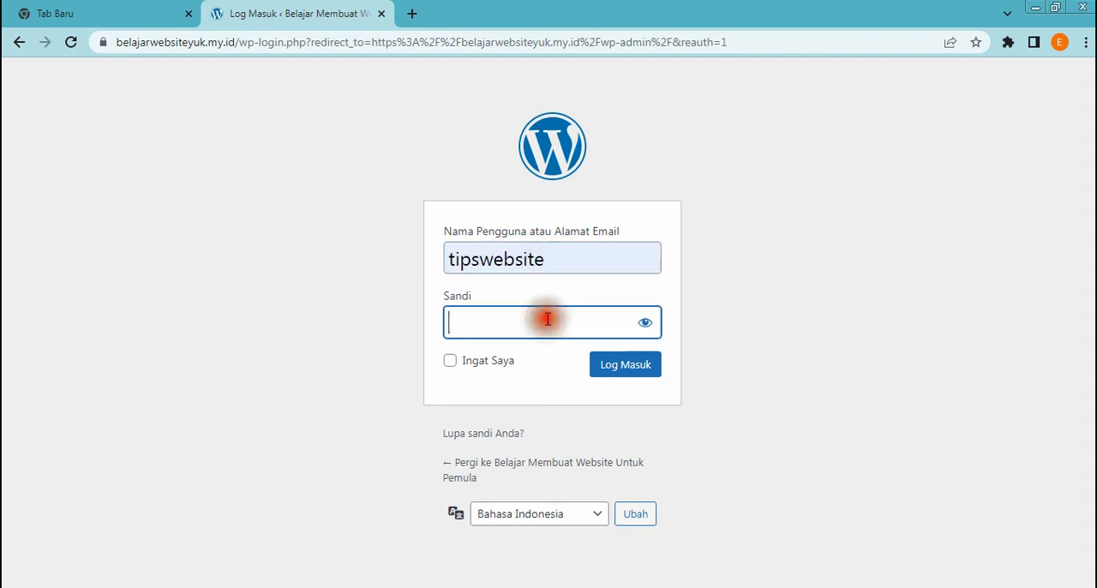
type("p")
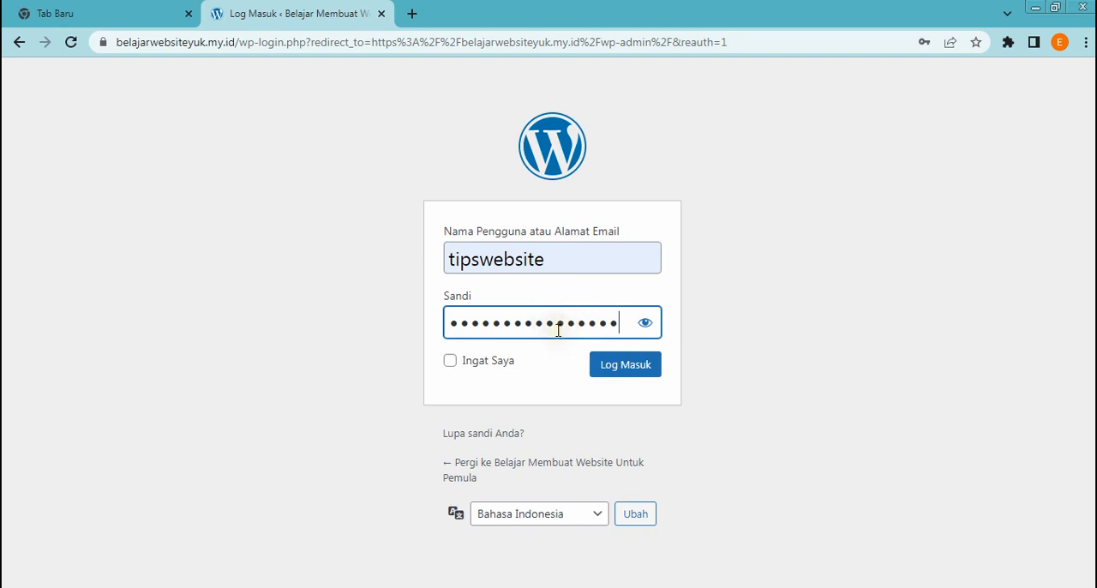
left_click(624, 378)
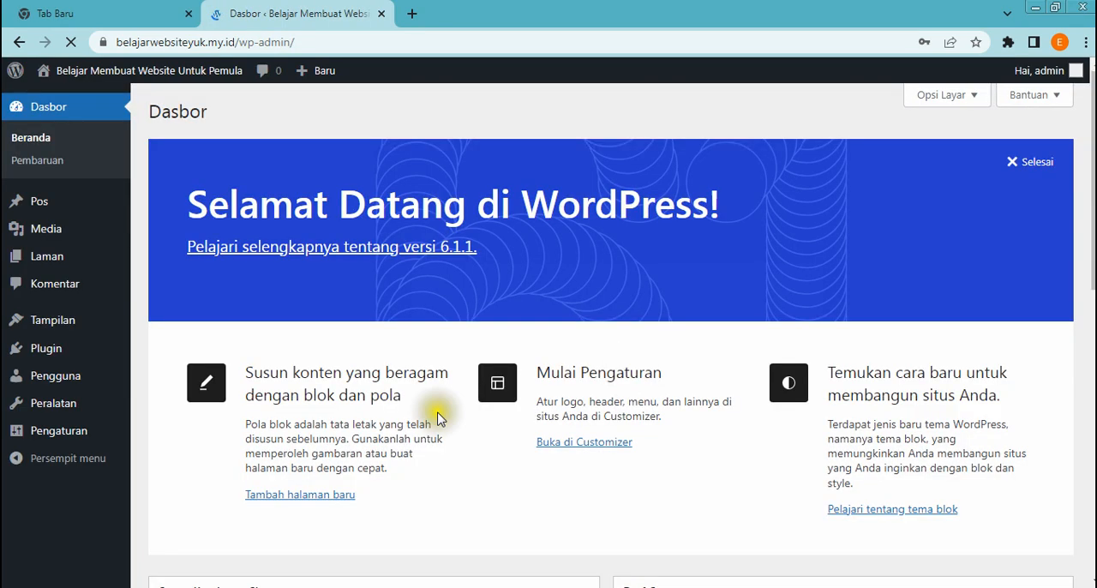
scroll(532, 433, "down", 1)
scroll(531, 433, "up", 1)
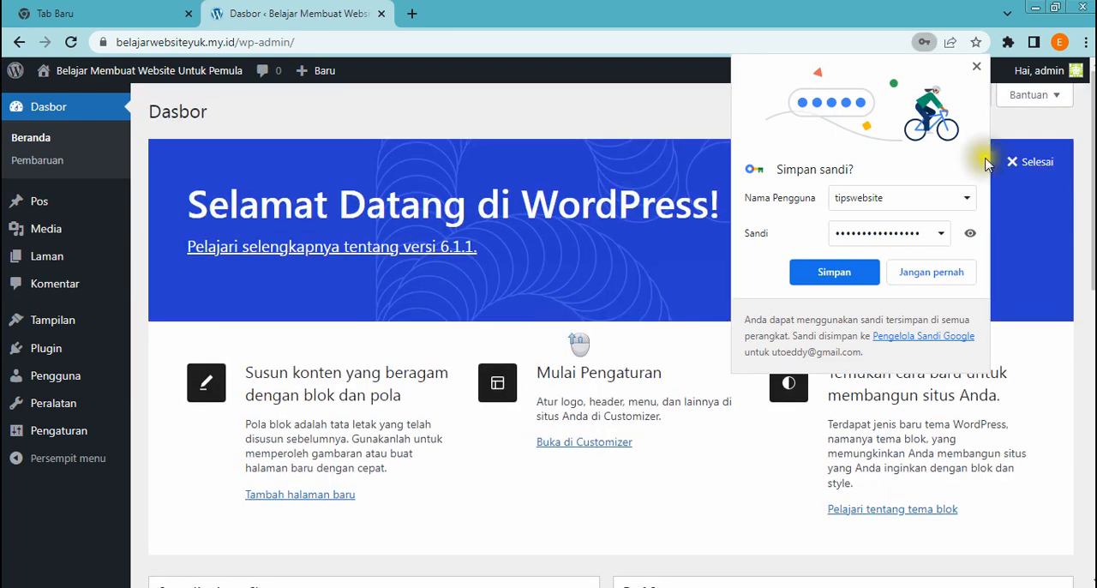
left_click(976, 66)
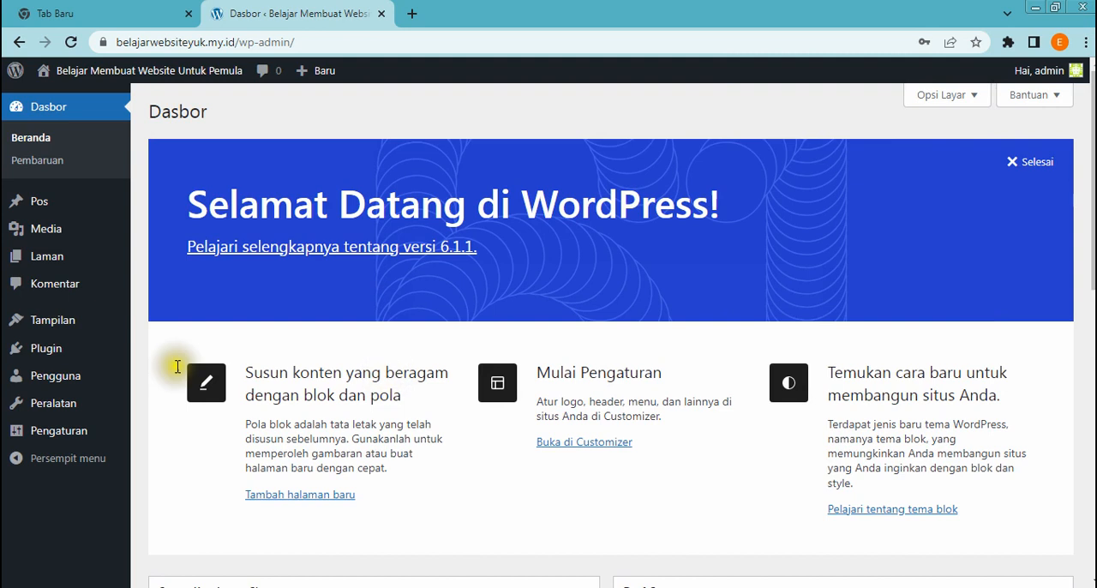
Look through the dashboard's Pos, Media, Laman, Komentar and Tampilan sections and their available options
mouse_move(39, 194)
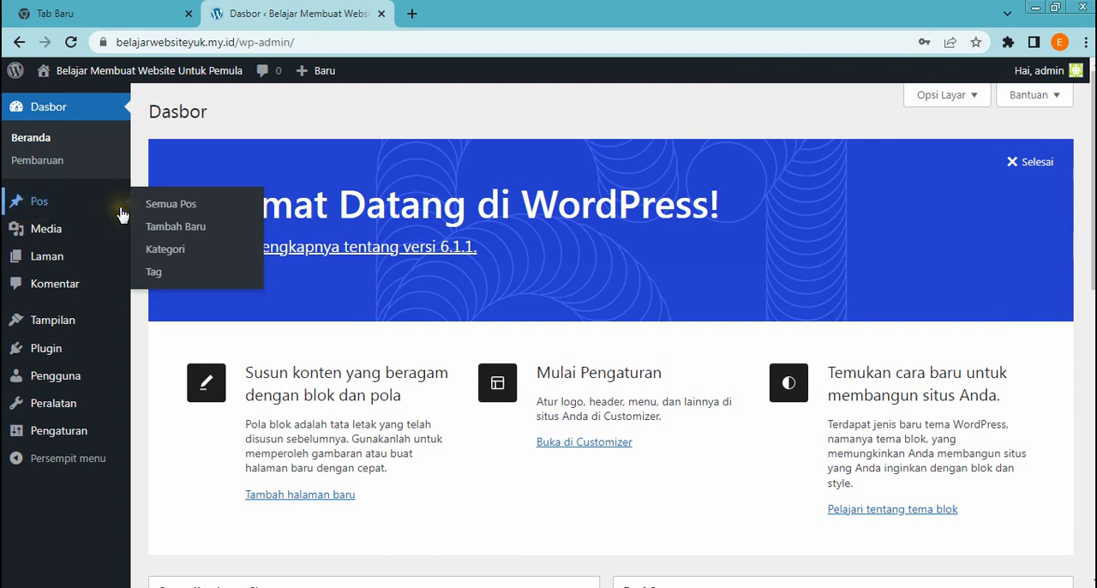
mouse_move(45, 229)
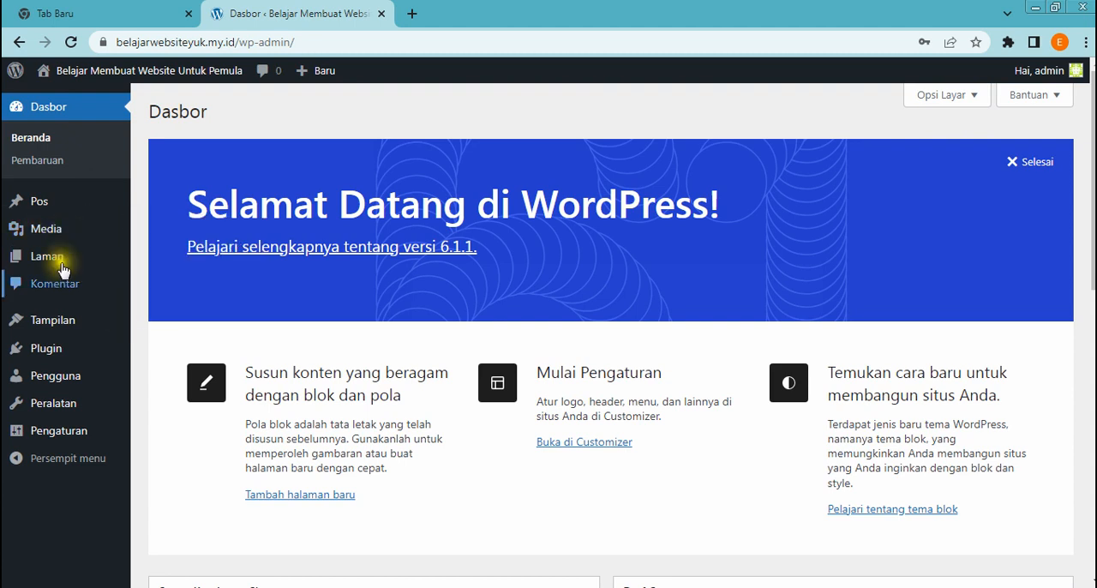
mouse_move(61, 264)
scroll(70, 293, "down", 1)
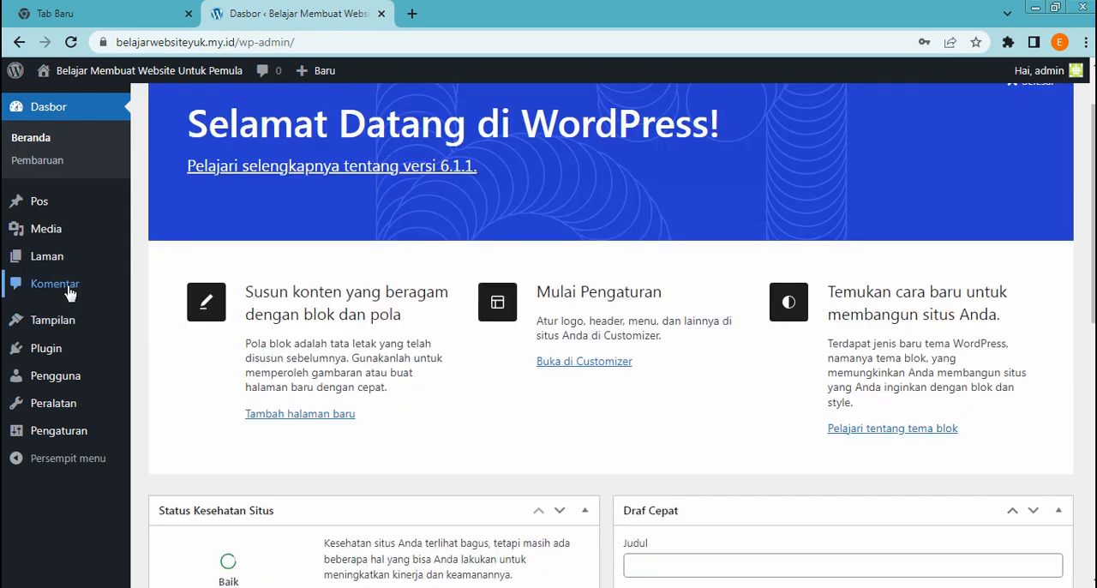
scroll(70, 293, "up", 1)
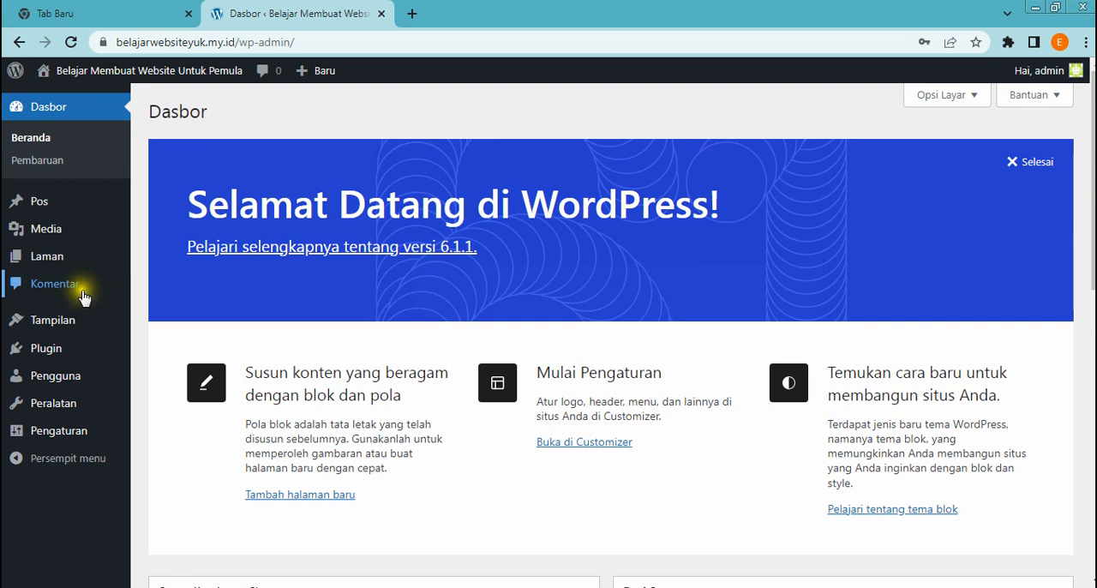
mouse_move(86, 350)
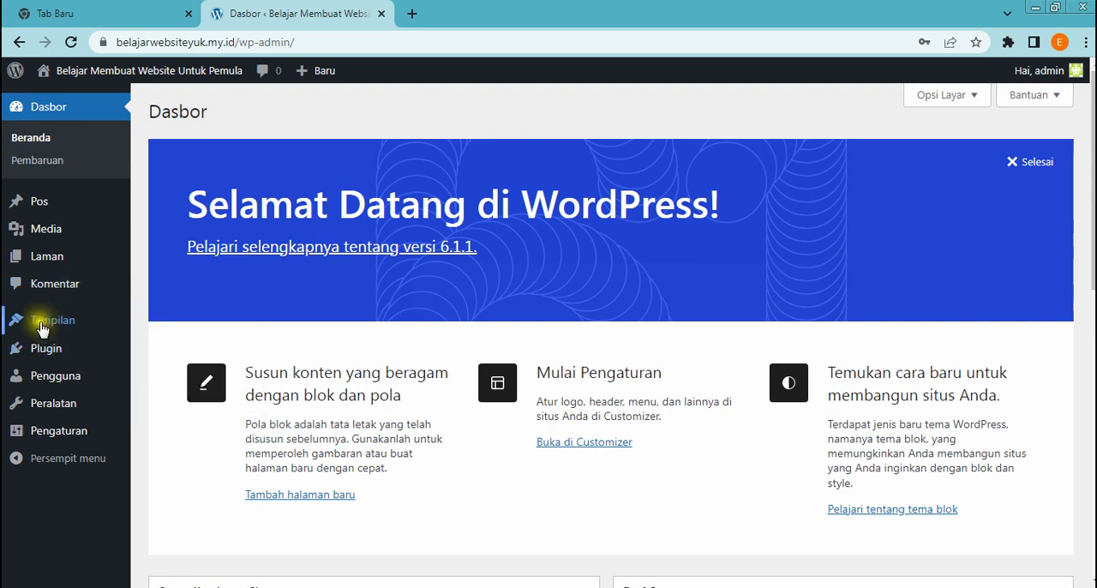
mouse_move(47, 322)
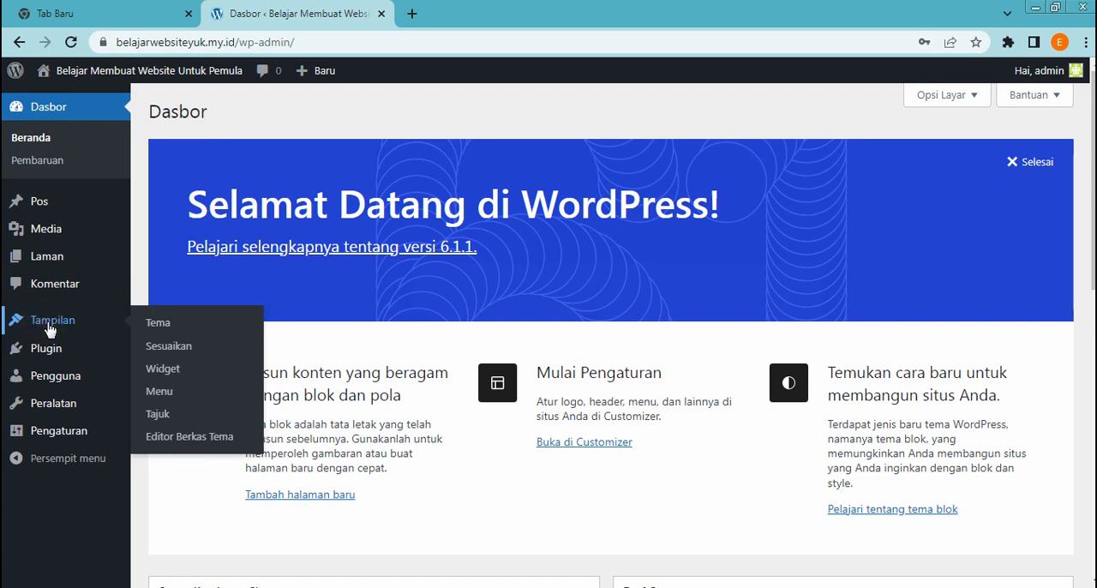
View the public website's current appearance in a separate browser tab, and return to the dashboard
left_click(125, 325)
left_click(172, 351)
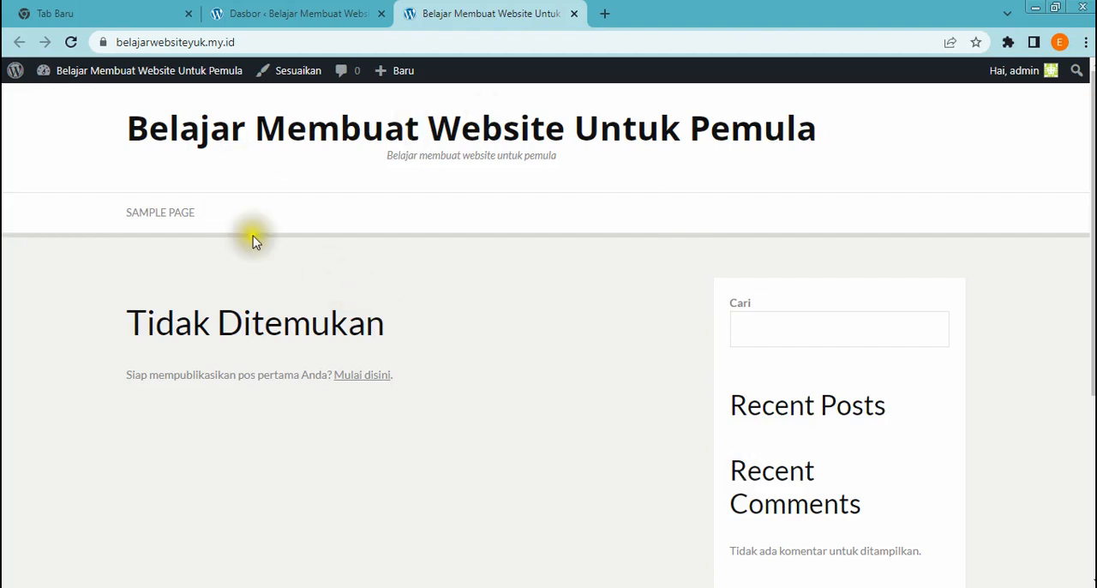
left_click(238, 22)
Check the Plugin options and open the Pengguna page listing all site users
mouse_move(52, 353)
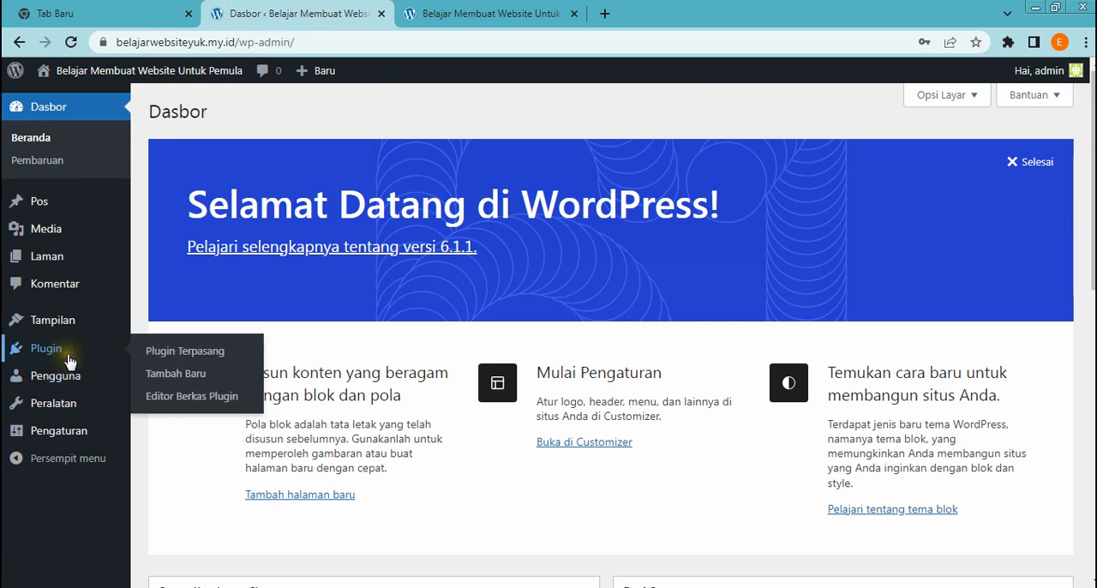
mouse_move(116, 379)
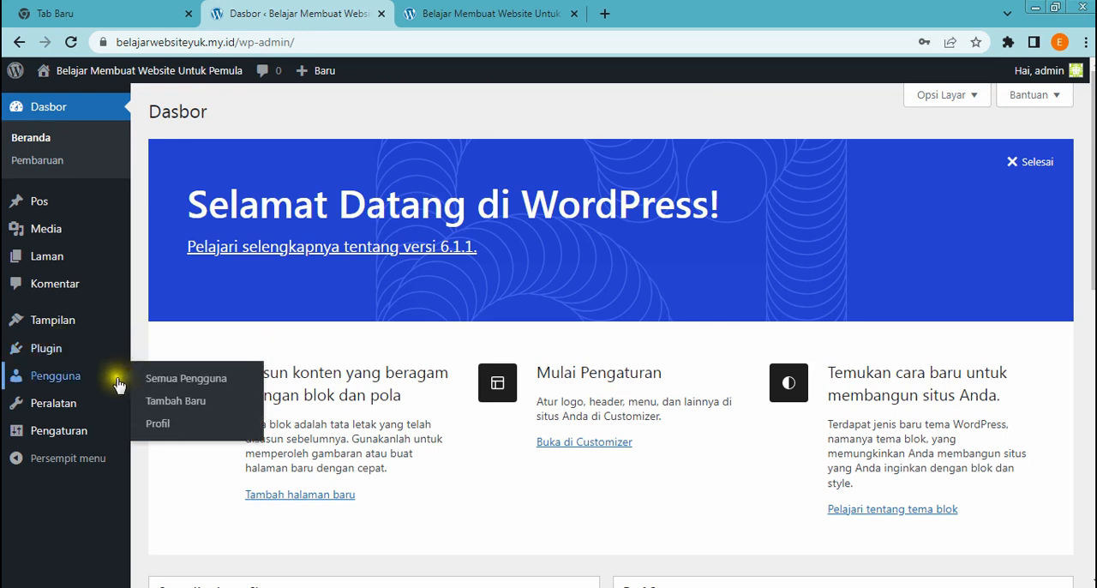
left_click(62, 381)
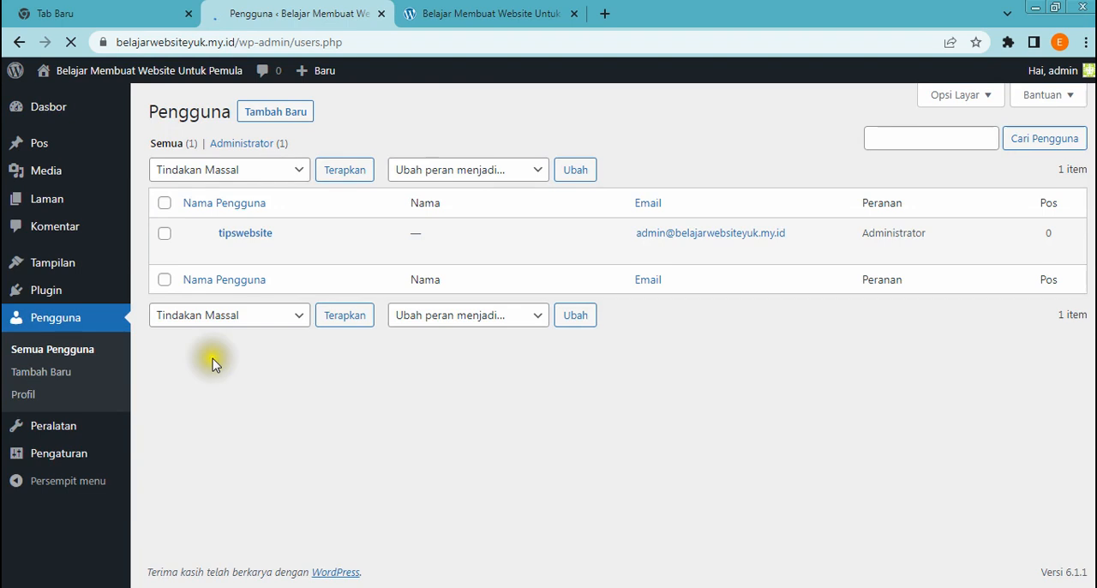
Open the general settings (Pengaturan Umum) and examine the Judul Situs and Slogan fields
mouse_move(96, 264)
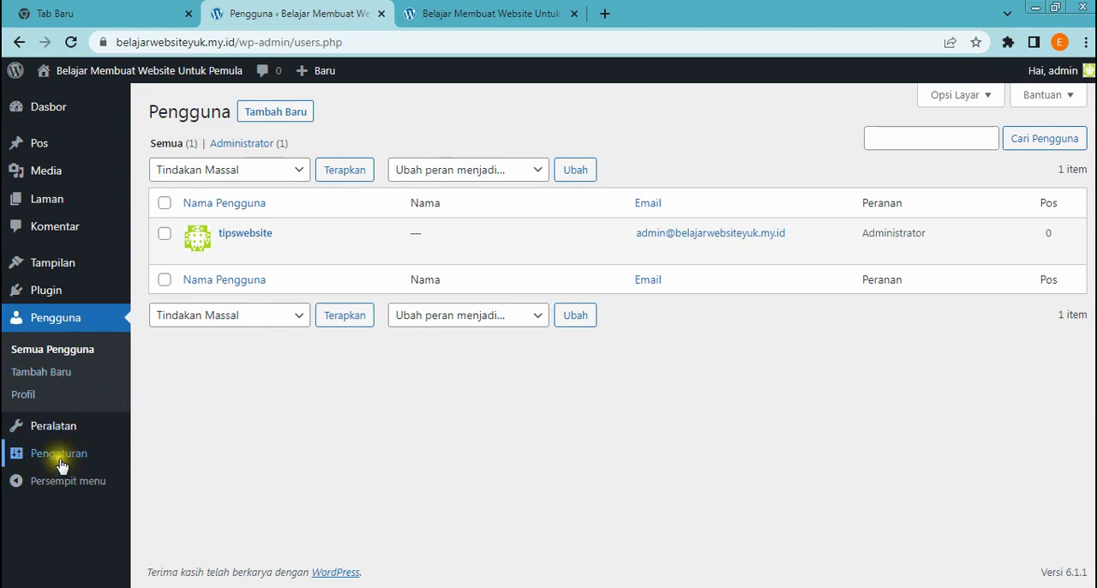
mouse_move(56, 460)
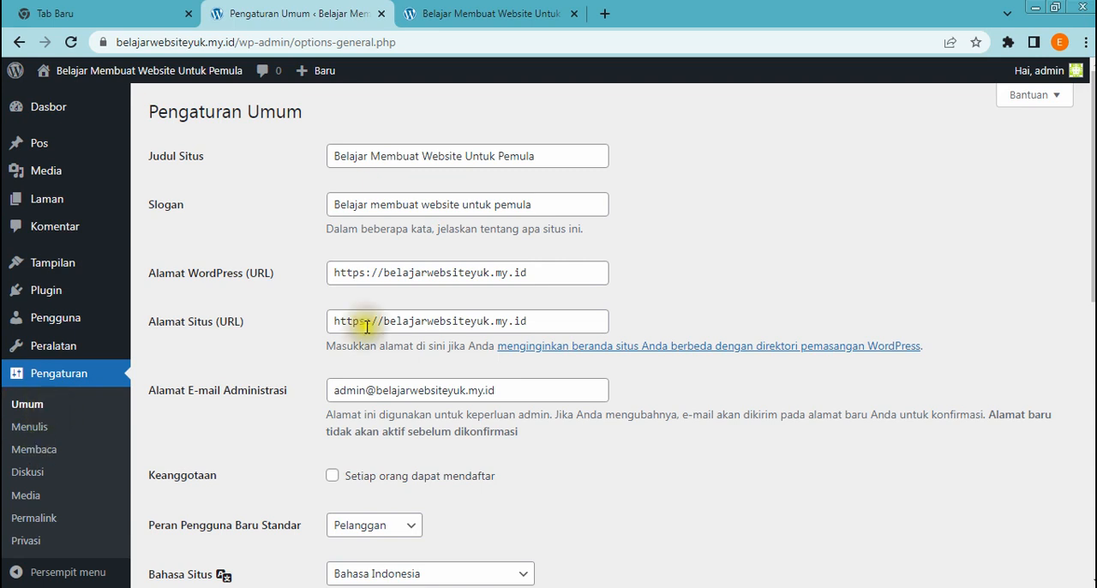
left_click(559, 156)
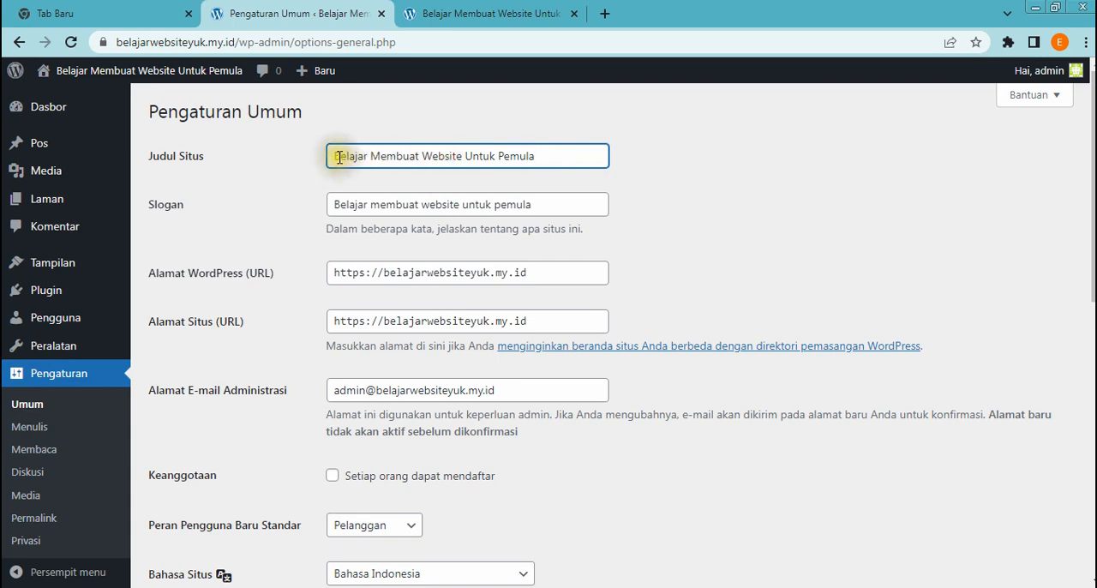
left_click_drag(334, 156, 463, 146)
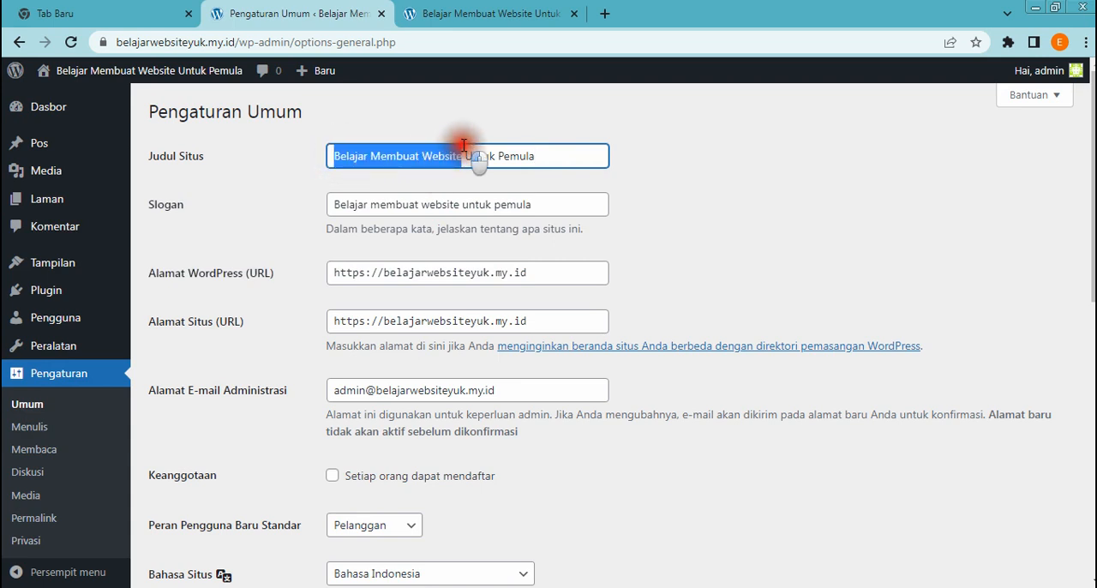
left_click(464, 160)
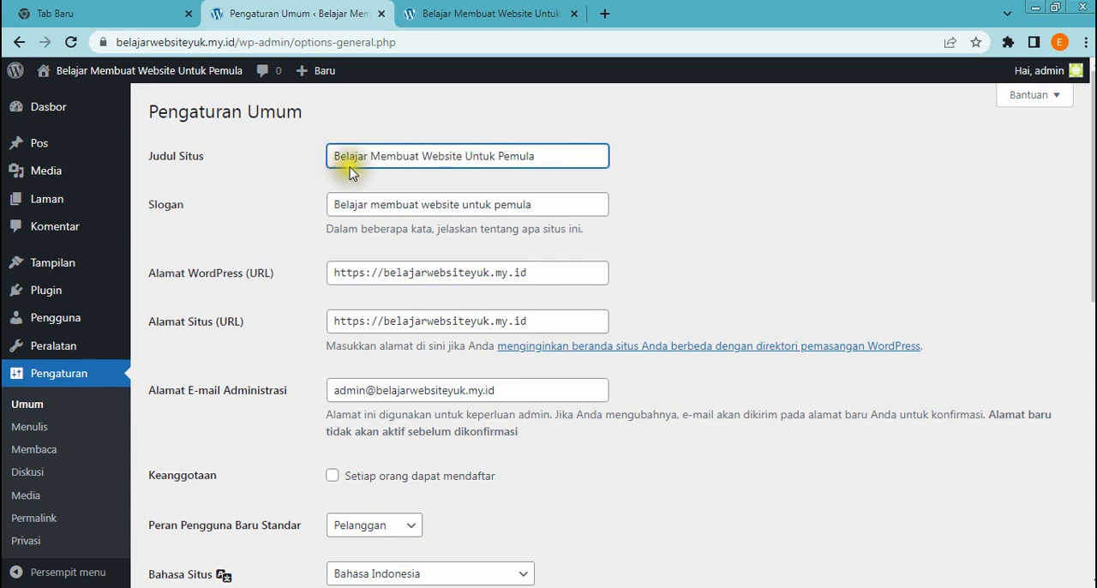
scroll(517, 150, "down", 1)
scroll(517, 156, "up", 1)
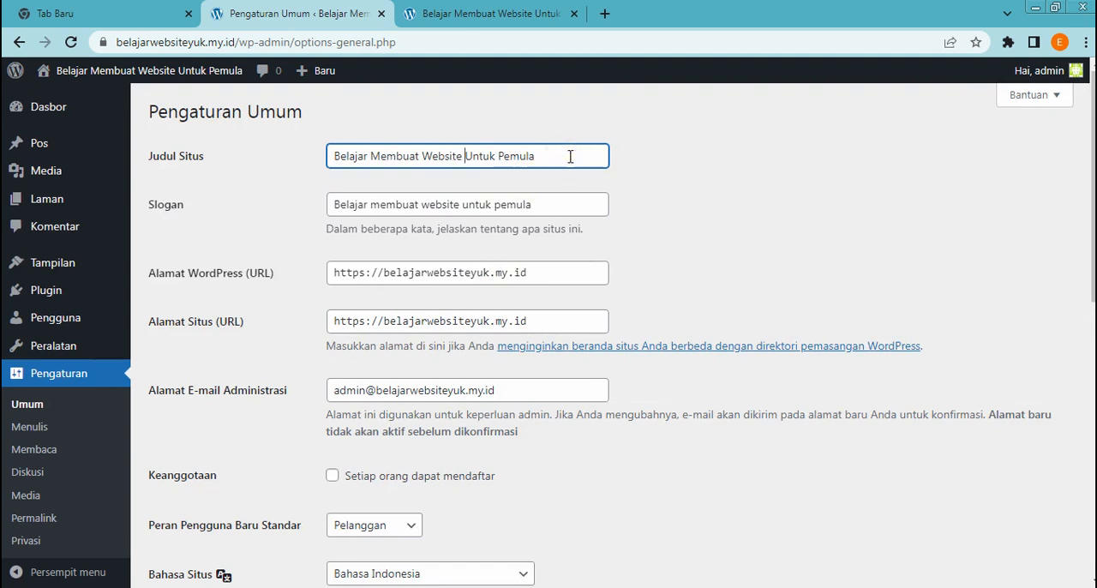
left_click(338, 158)
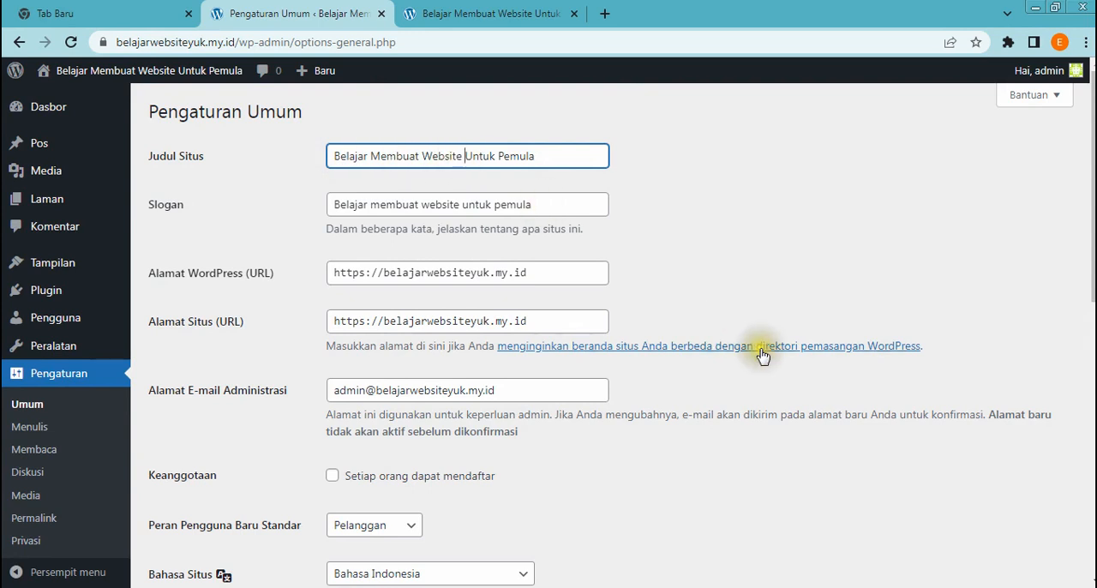
left_click(554, 204)
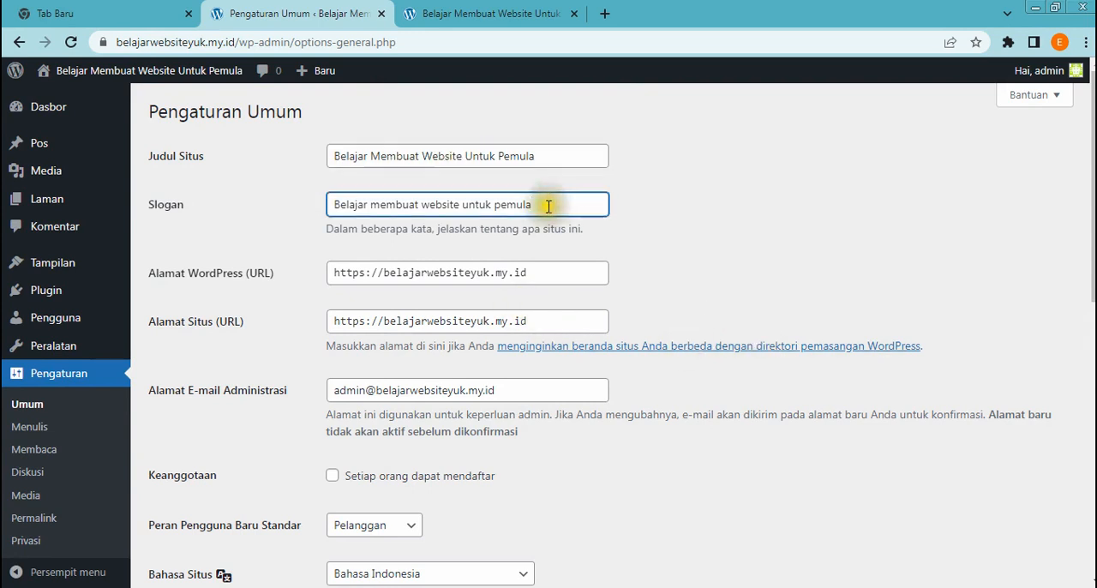
left_click(337, 206)
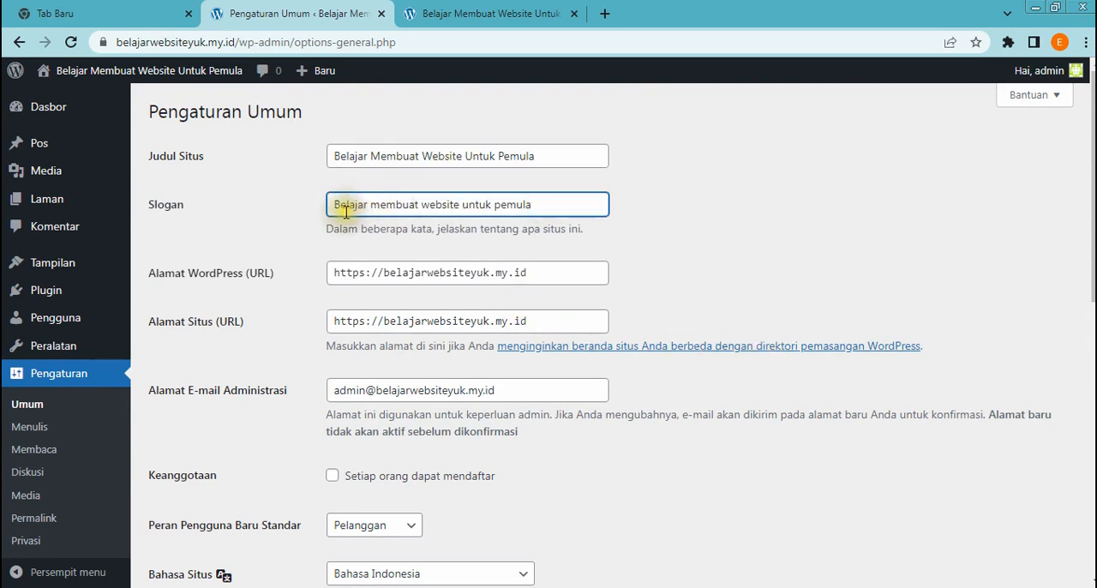
Examine the site address, administration e-mail, Keanggotaan and default user role settings, and check the available Bahasa Situs languages
scroll(404, 254, "down", 2)
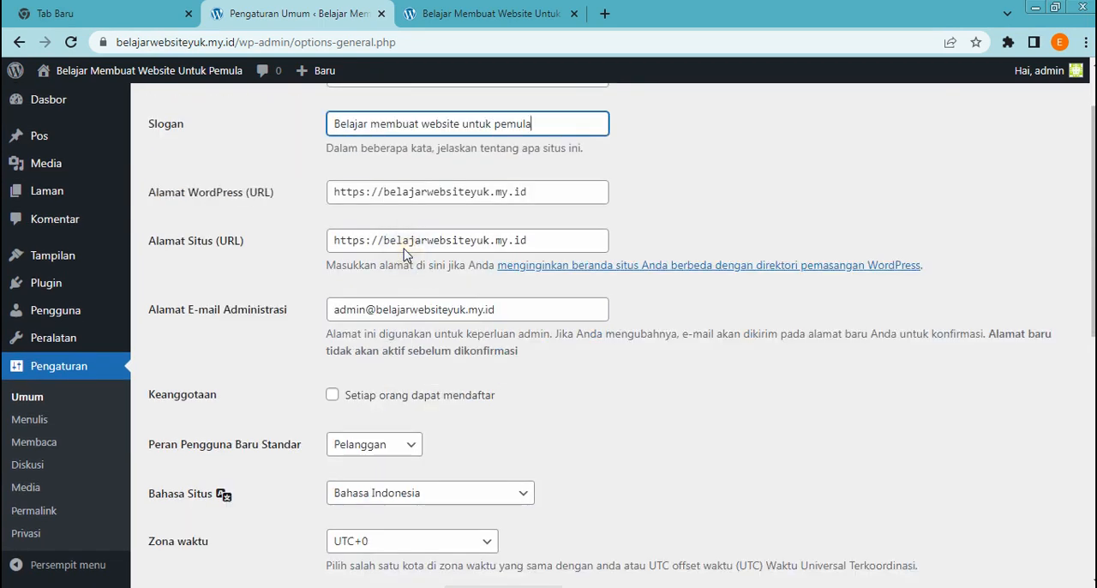
scroll(408, 257, "up", 2)
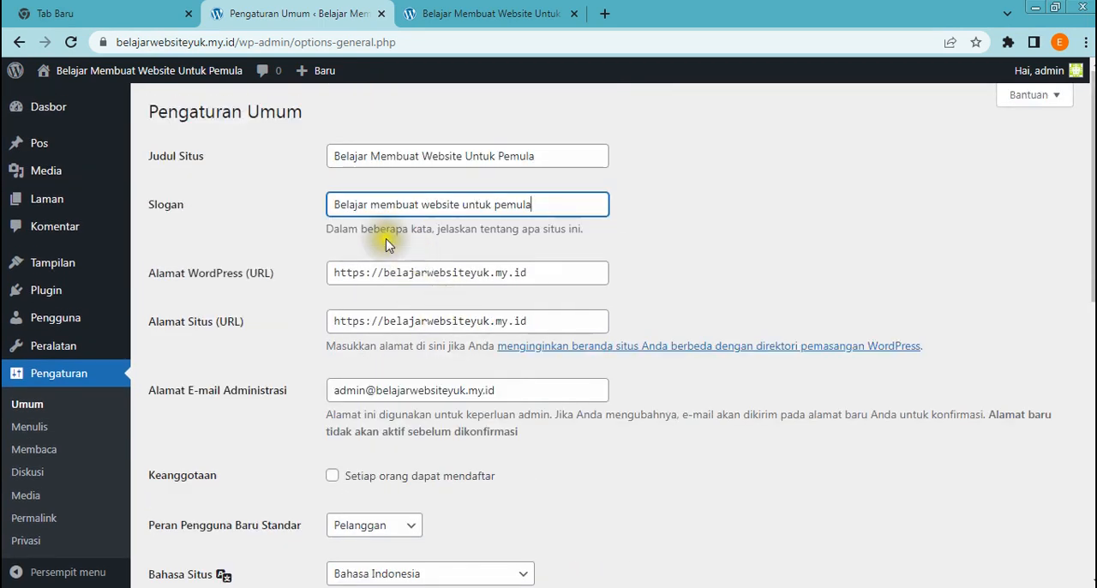
scroll(334, 278, "down", 2)
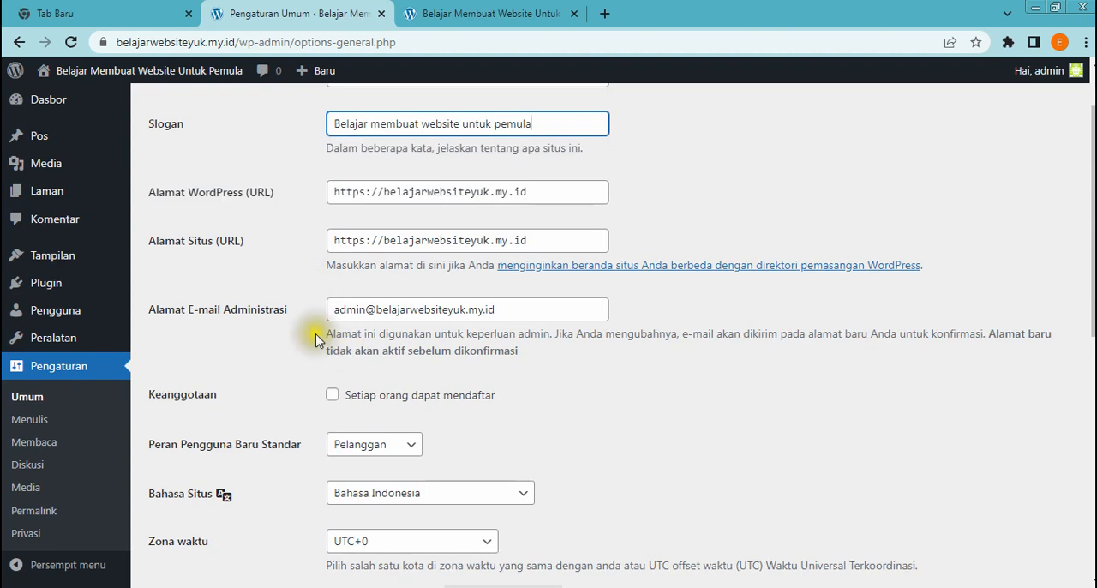
scroll(319, 339, "down", 2)
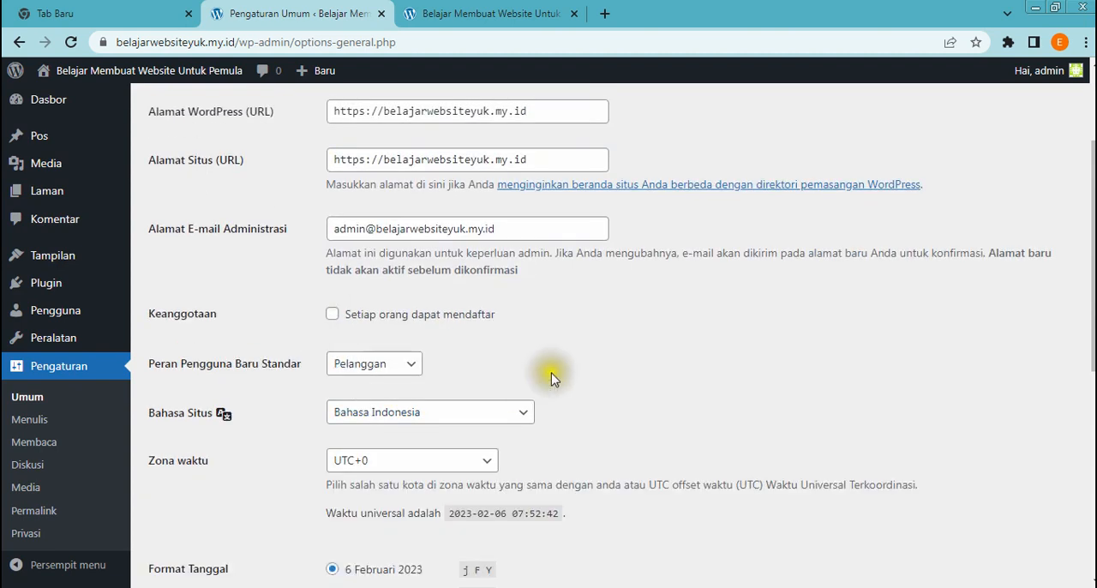
scroll(553, 377, "down", 4)
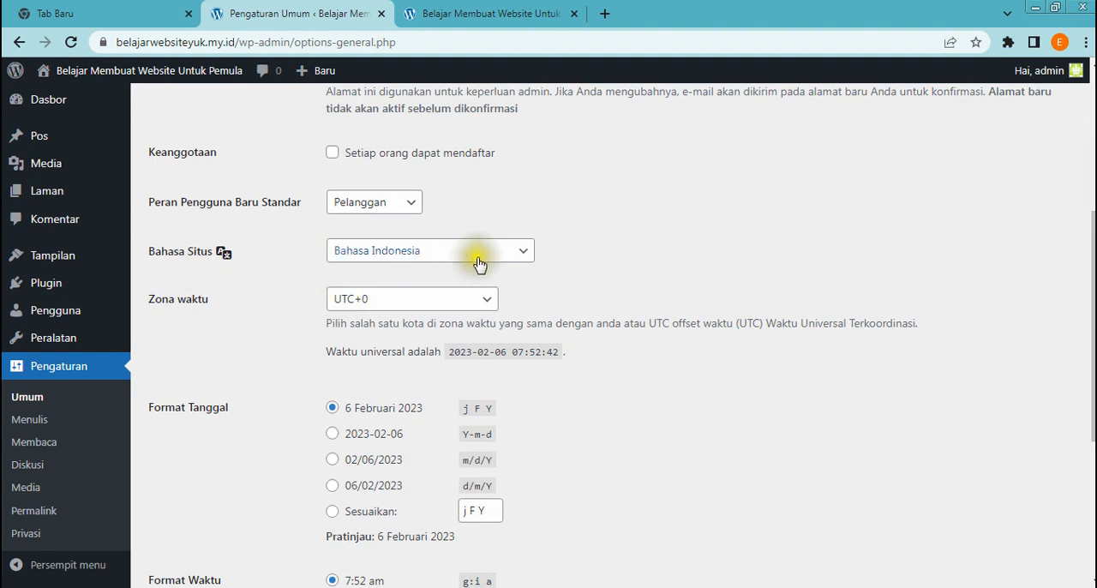
left_click(520, 257)
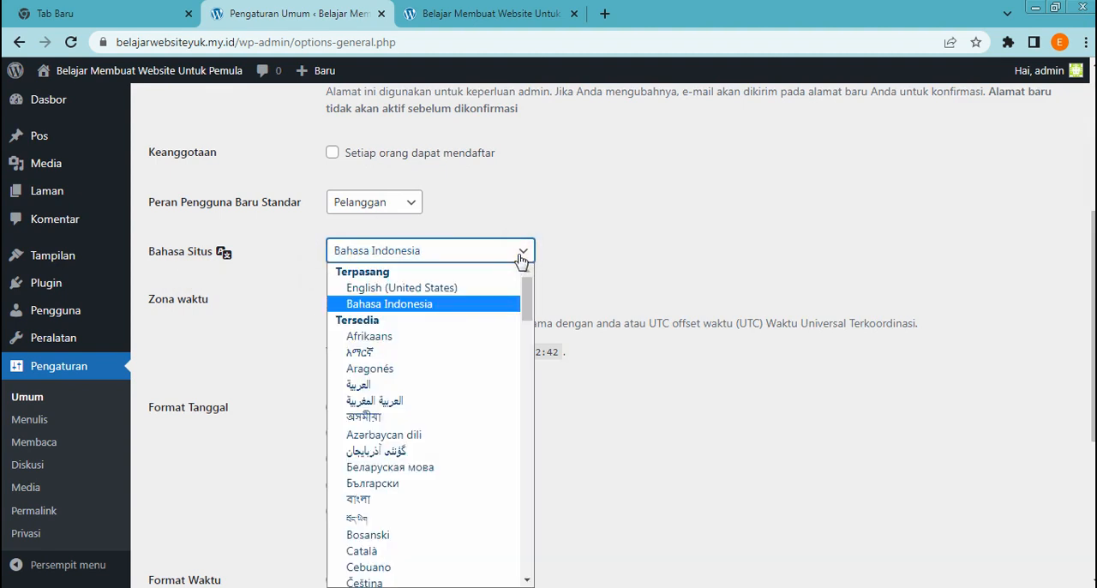
left_click(572, 248)
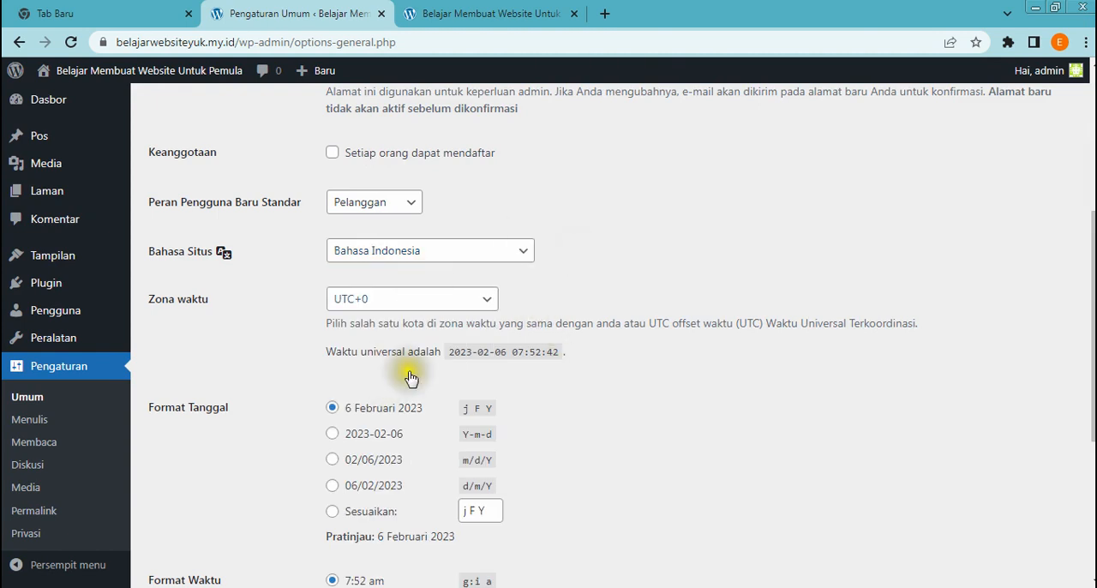
scroll(478, 405, "down", 1)
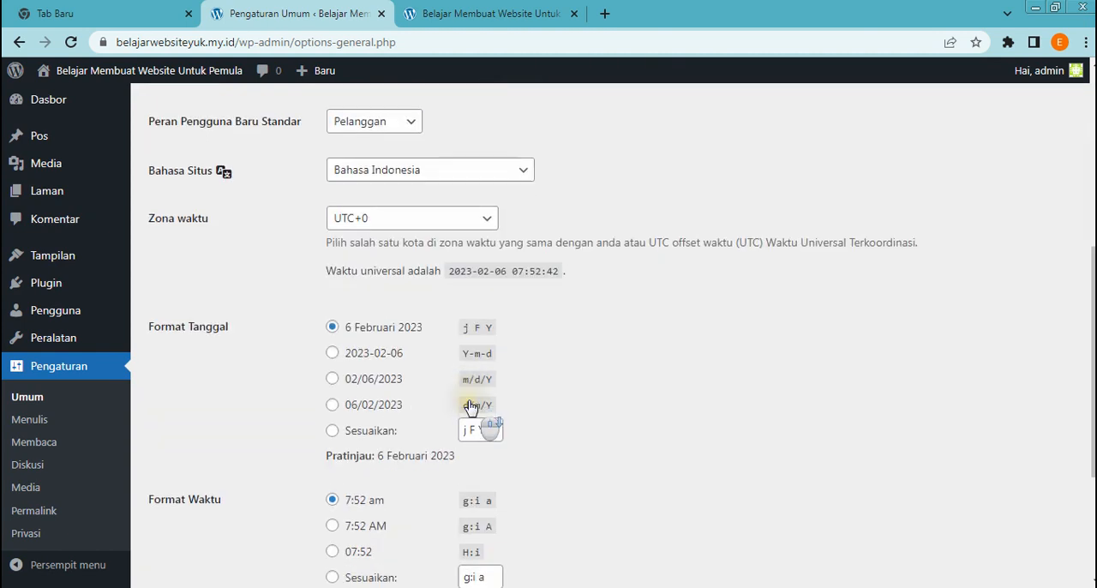
left_click(520, 177)
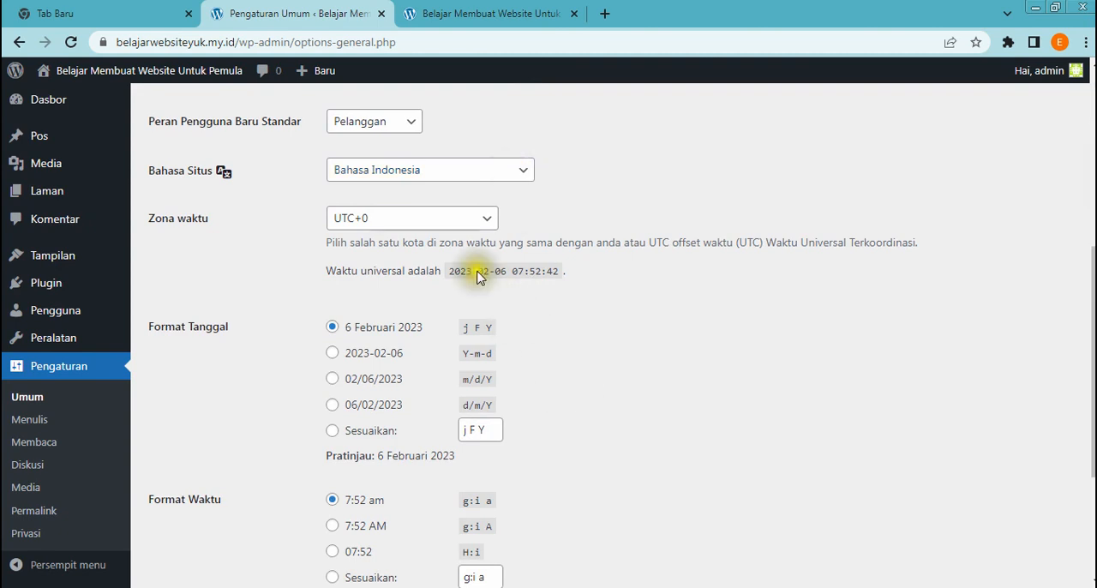
Review the Format Tanggal, Format Waktu and Minggu Dimulai Pada Hari options, and save the general settings
scroll(524, 411, "down", 1)
scroll(523, 411, "up", 2)
scroll(541, 331, "down", 3)
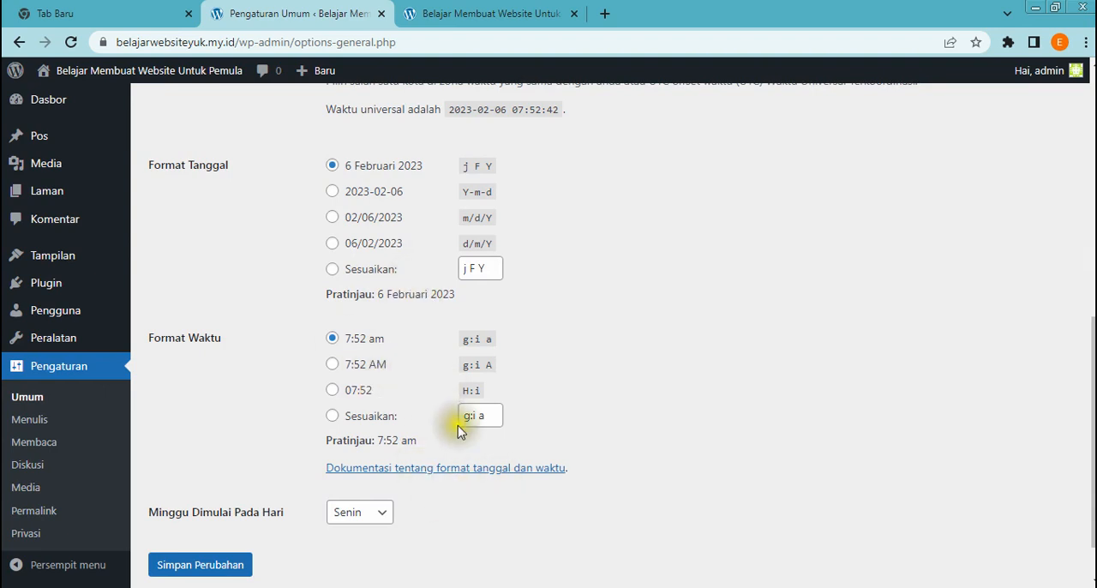
scroll(457, 427, "down", 1)
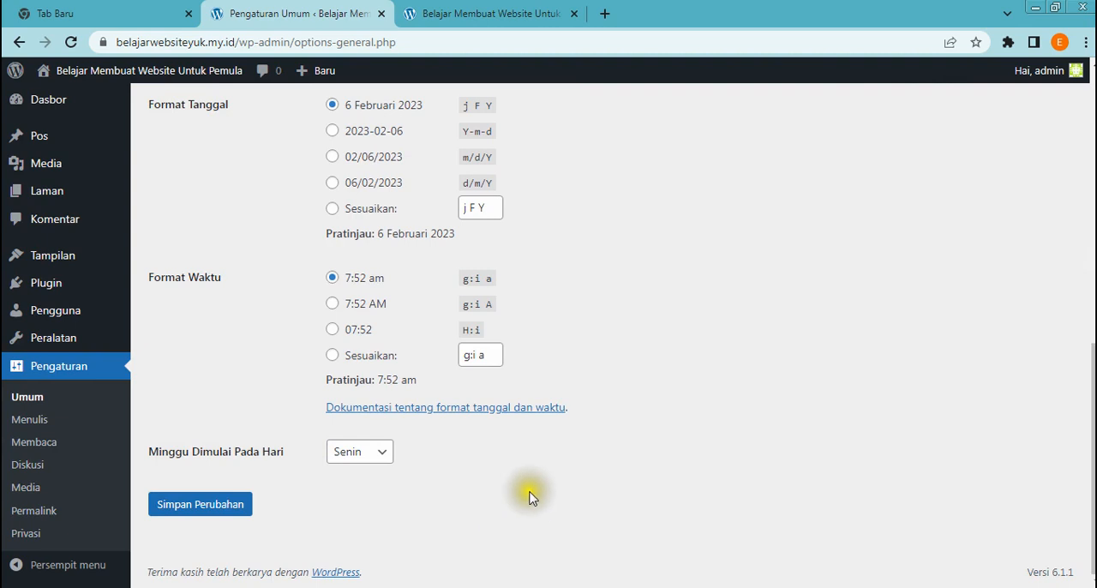
left_click(215, 511)
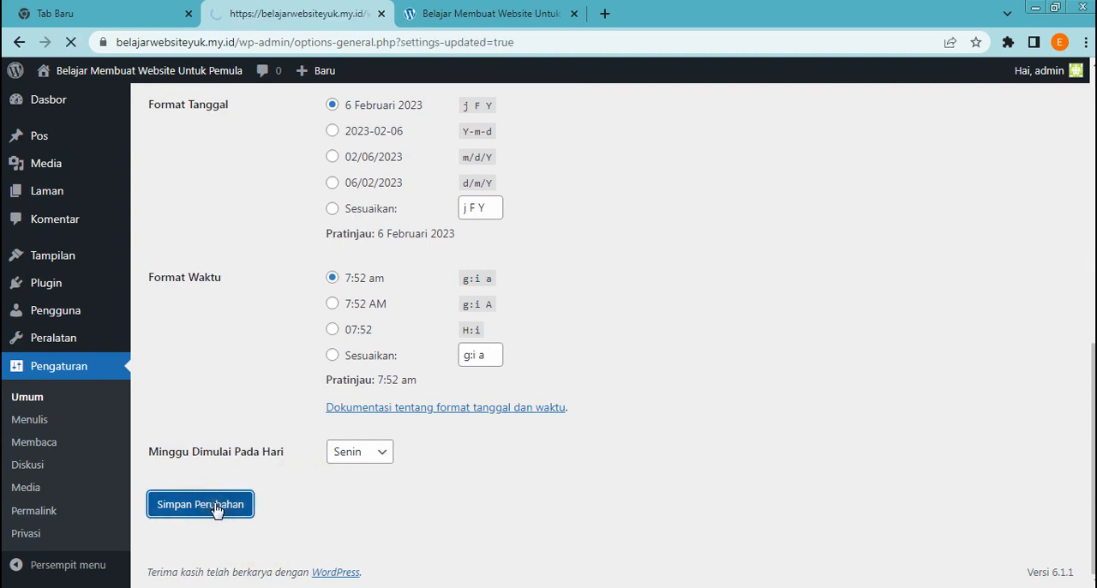
Open the writing settings (Pengaturan Penulisan) and examine the default category, post-via-email and Perbarui Layanan fields
scroll(262, 465, "down", 3)
mouse_move(90, 335)
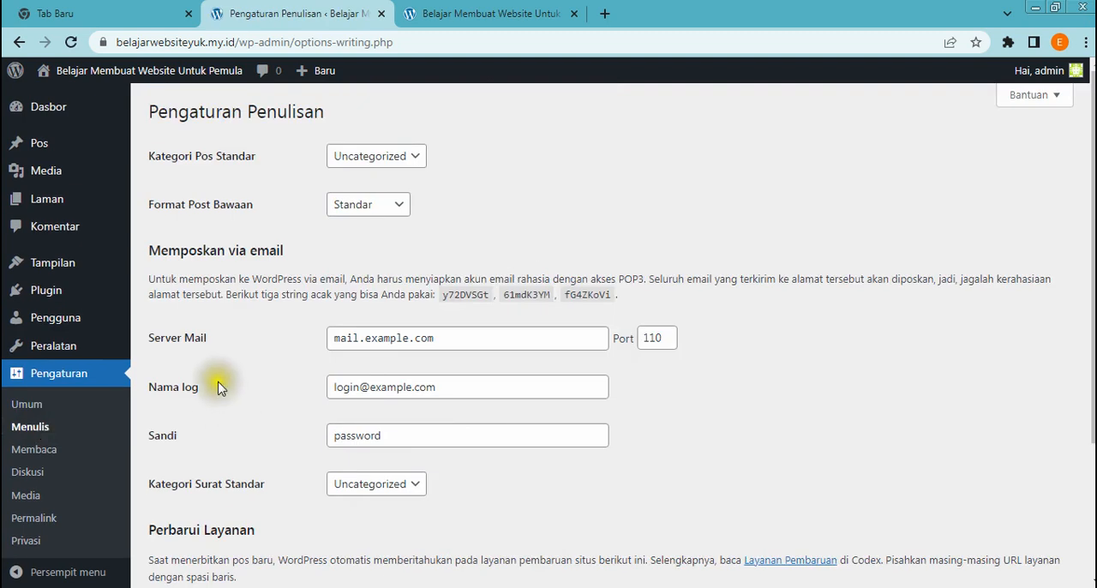
scroll(541, 386, "down", 1)
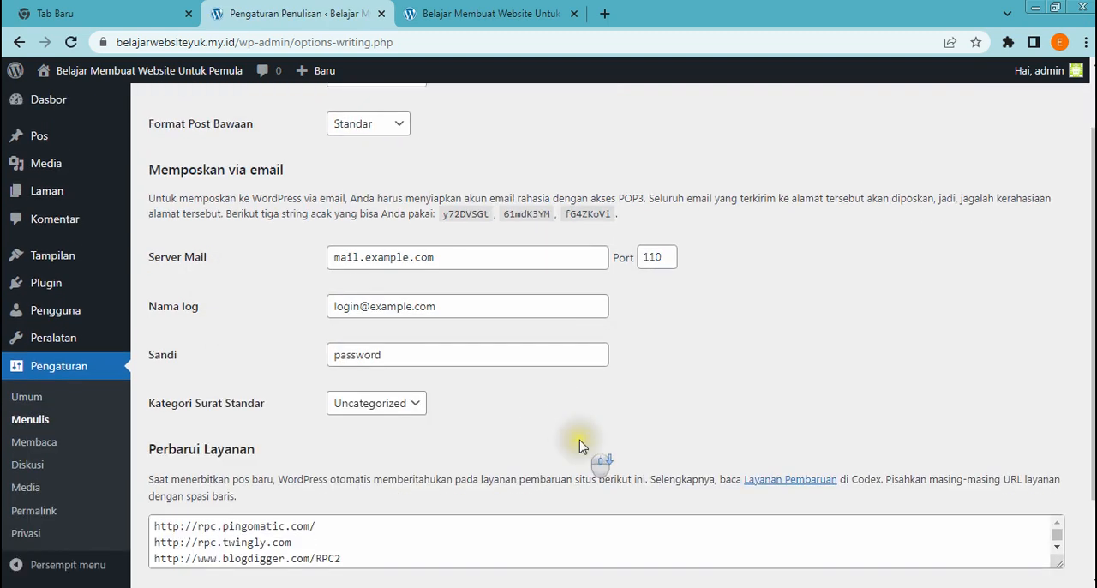
scroll(588, 441, "up", 1)
scroll(582, 442, "down", 3)
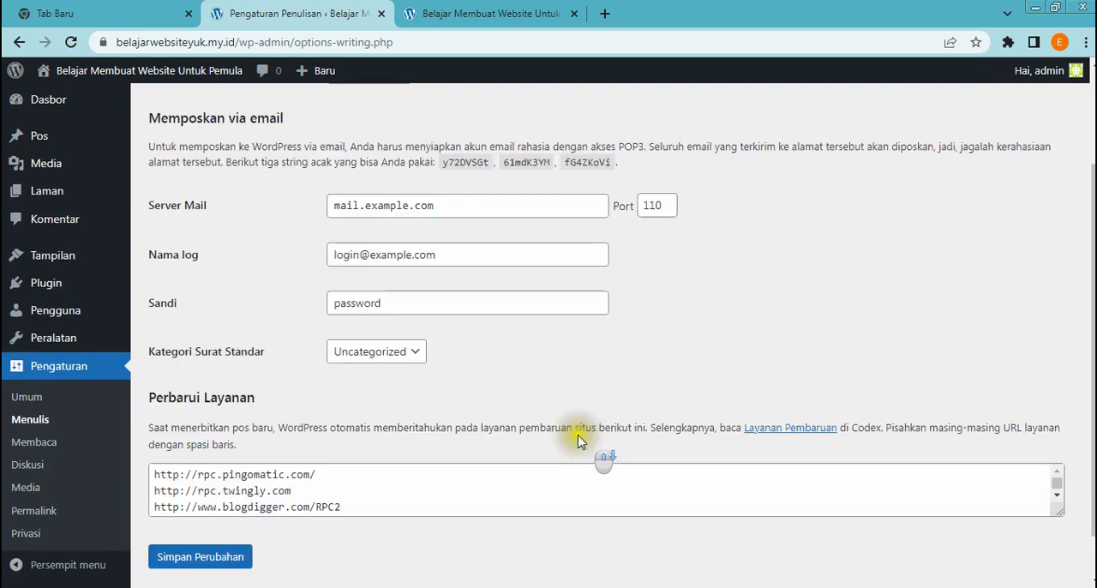
left_click(411, 455)
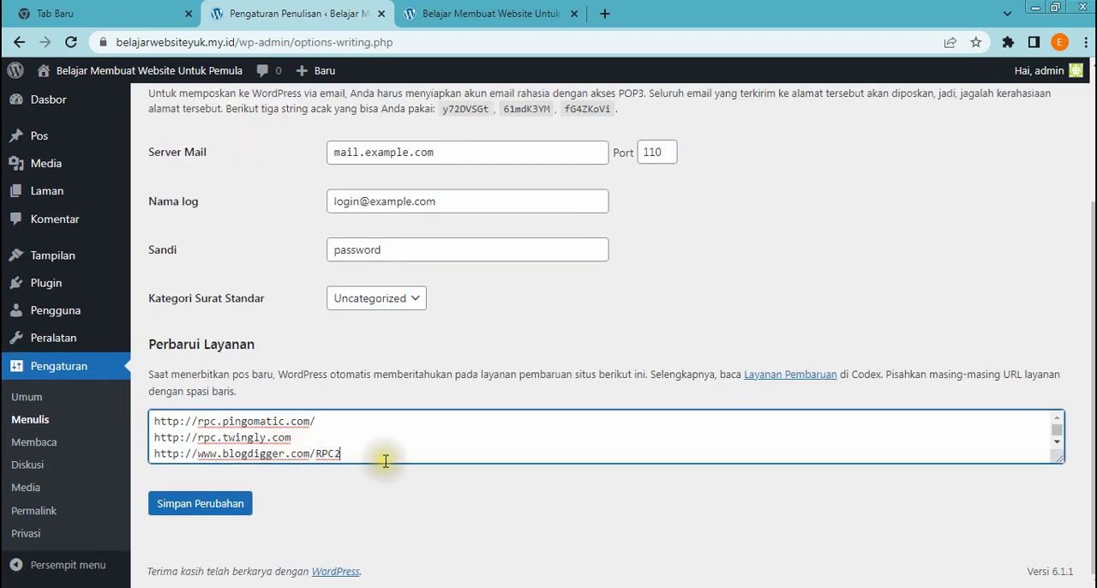
scroll(390, 454, "up", 1)
scroll(392, 454, "down", 1)
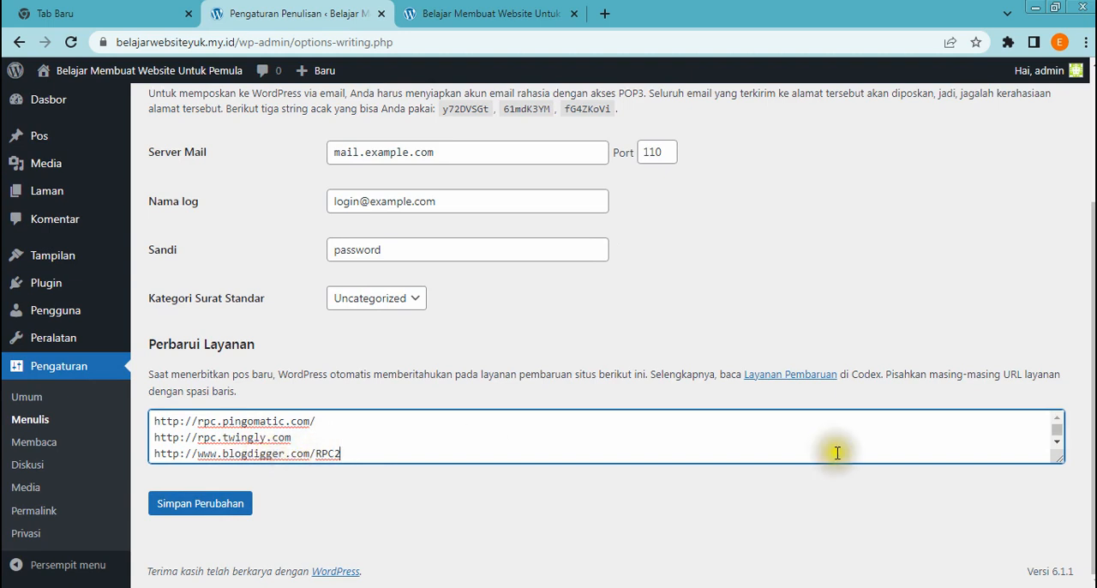
Open the Layanan Pembaruan documentation in a separate browser tab and find its XML-RPC Ping Services list
right_click(770, 380)
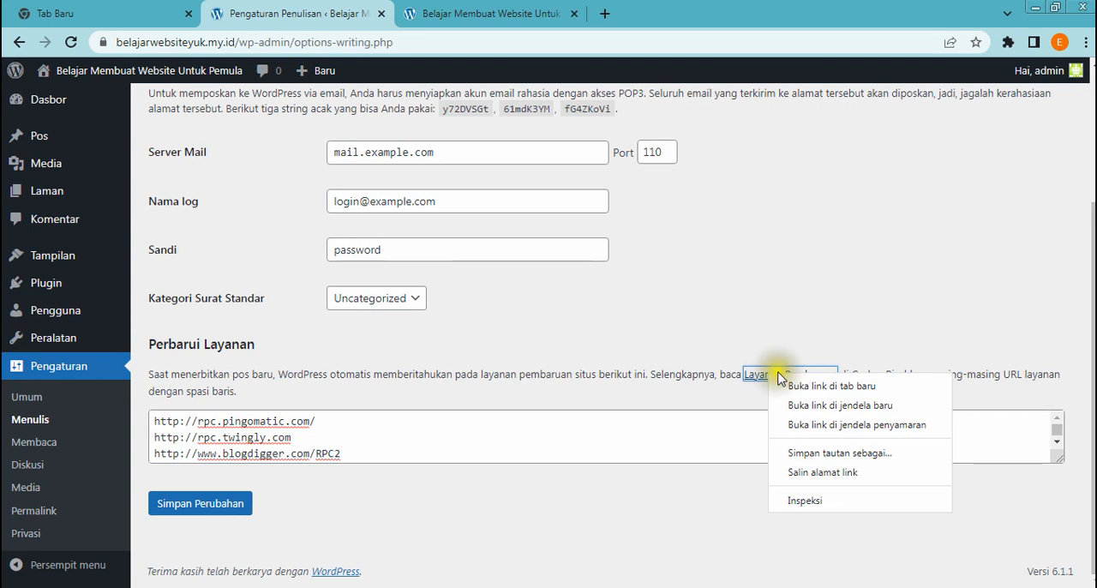
left_click(819, 390)
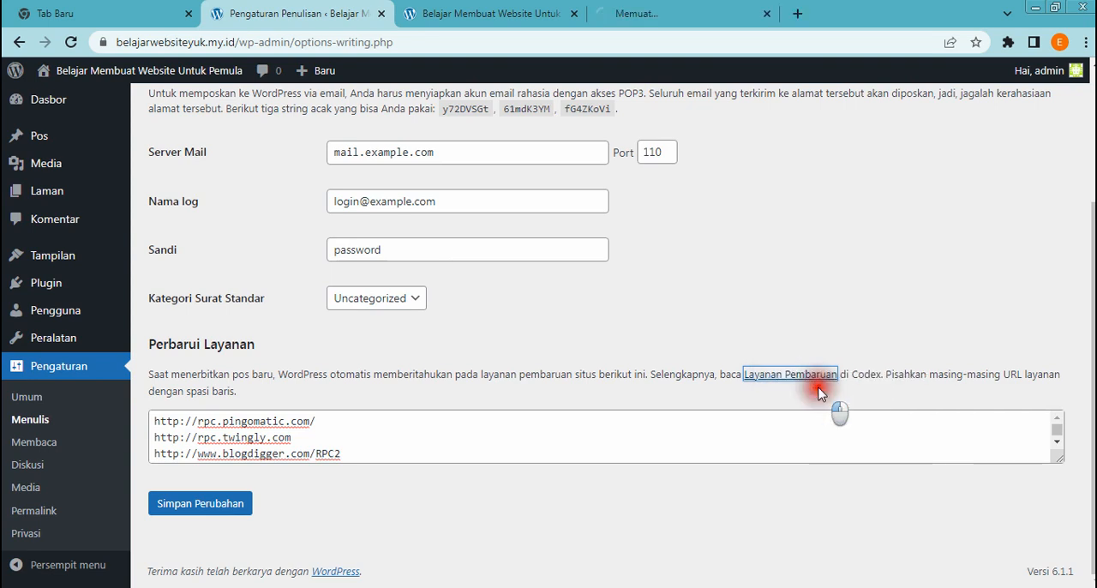
scroll(407, 339, "down", 3)
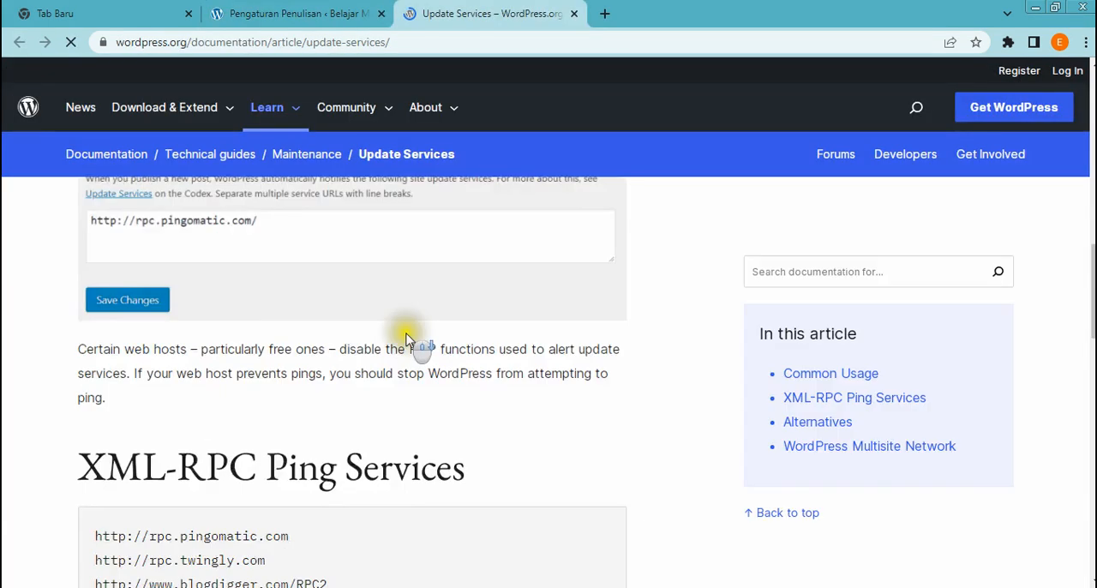
scroll(407, 339, "down", 4)
scroll(283, 336, "up", 1)
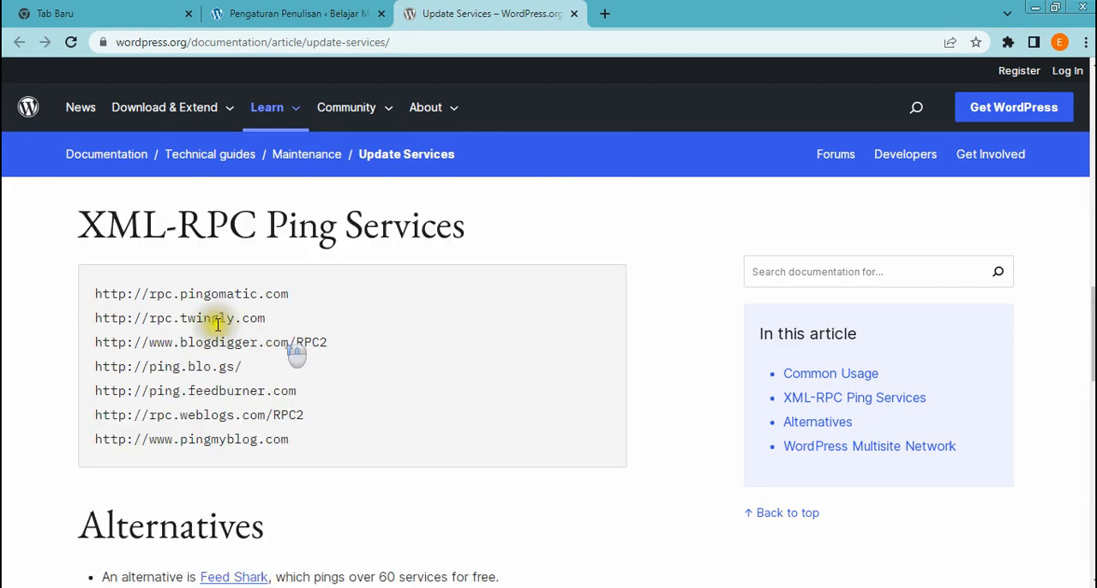
Select all the XML-RPC ping service URLs, return to the Perbarui Layanan box and save the writing settings
left_click_drag(96, 286, 333, 461)
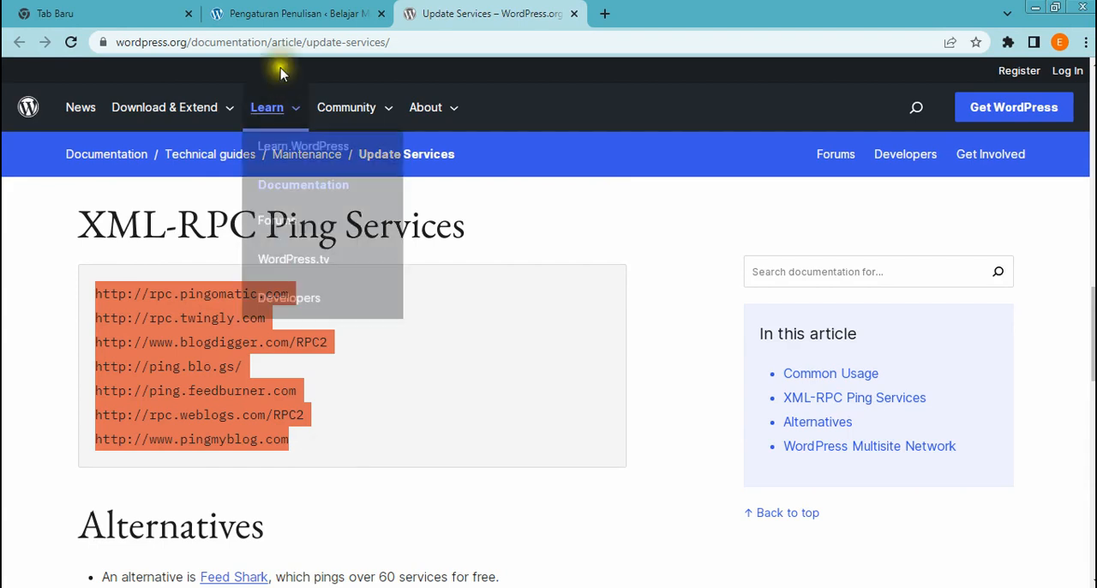
left_click(290, 11)
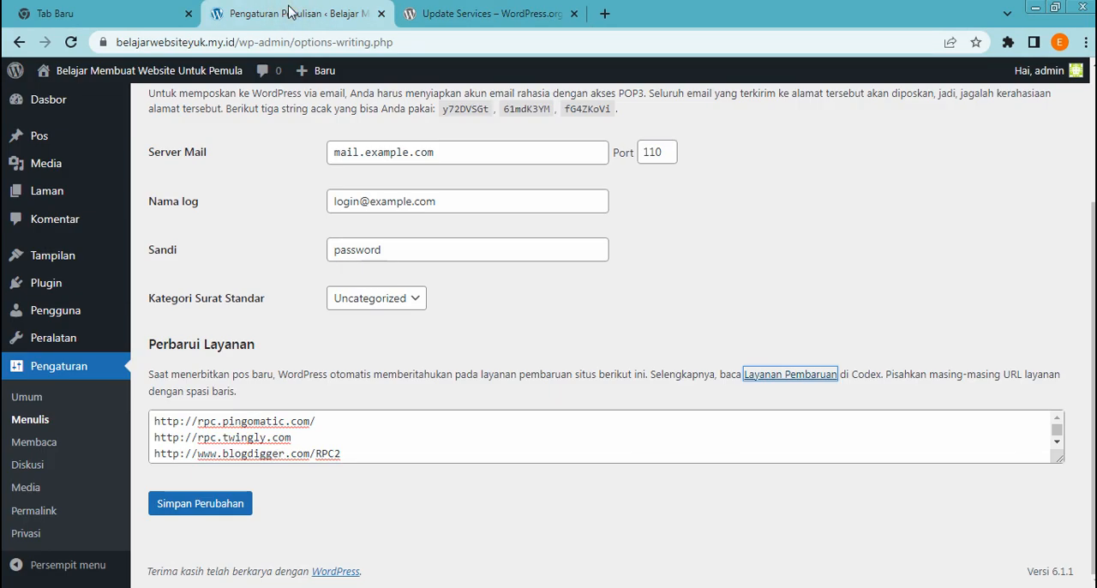
left_click(368, 451)
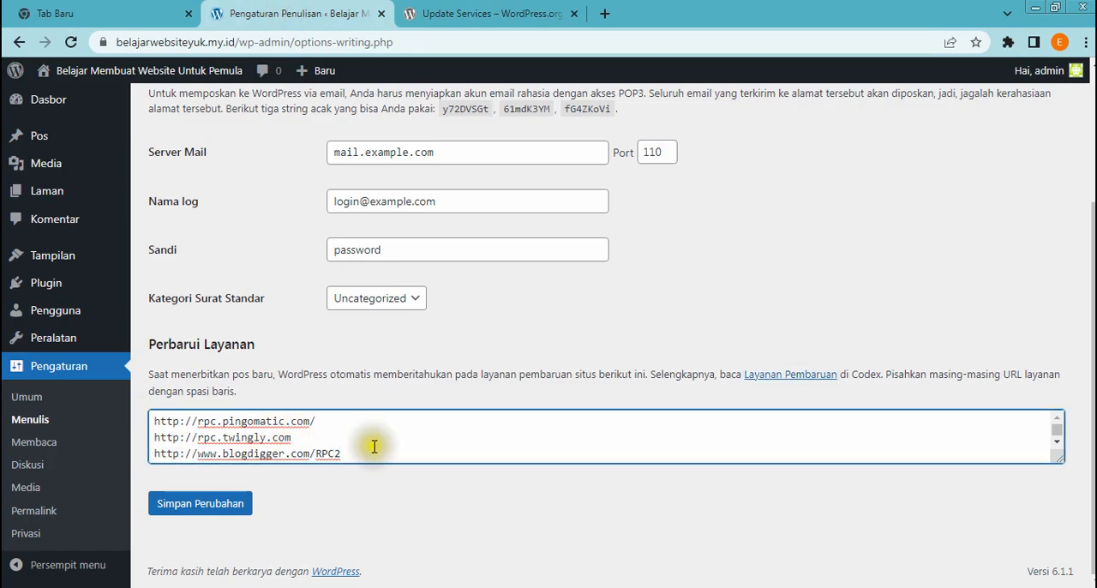
left_click(176, 501)
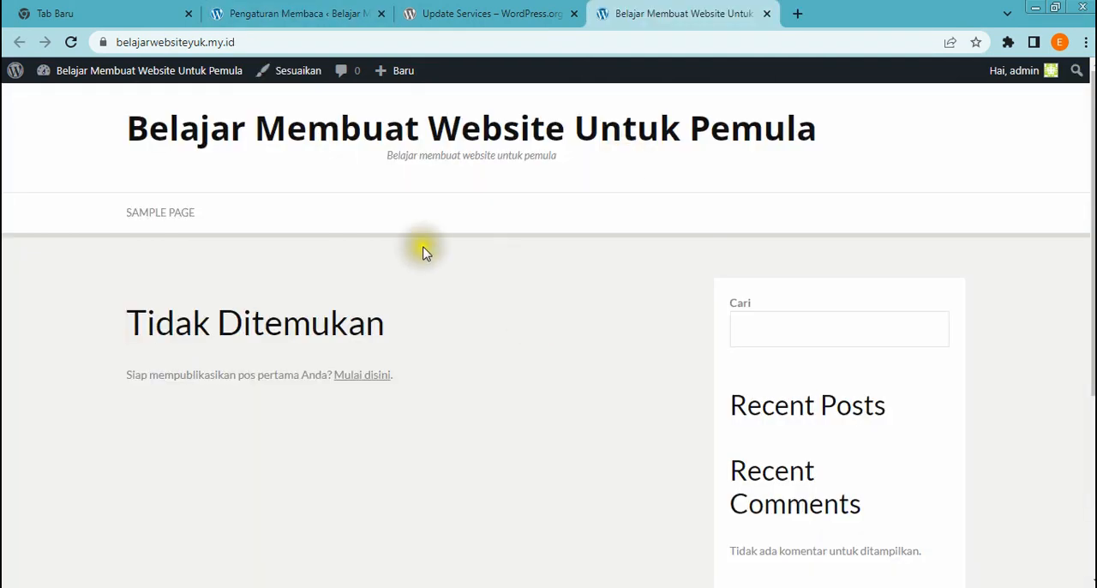
View the public homepage, return to the reading settings and switch Tampilan beranda Anda to Laman statis
scroll(423, 250, "down", 1)
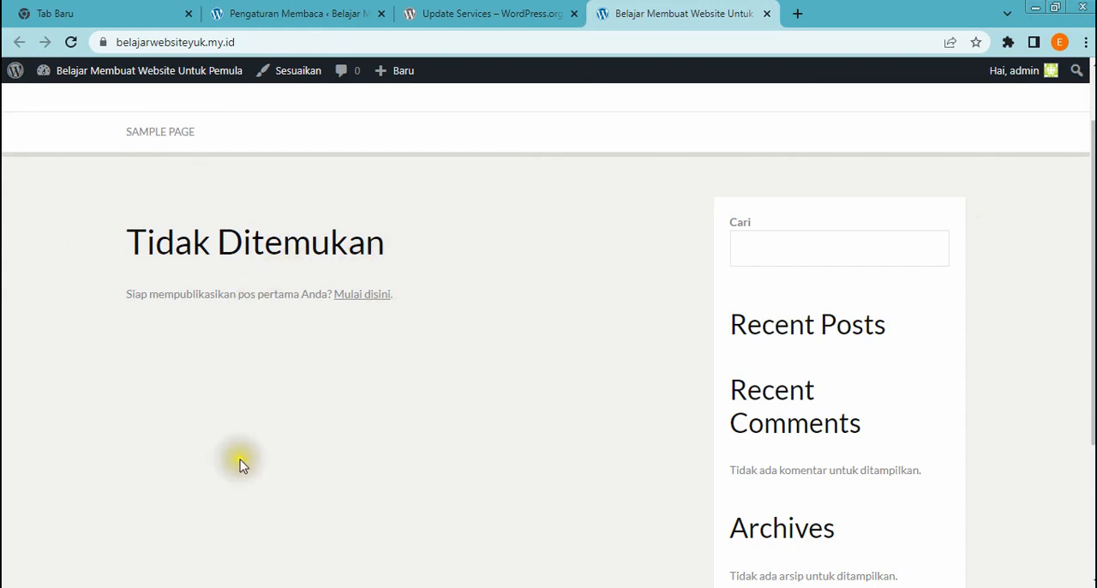
left_click(291, 16)
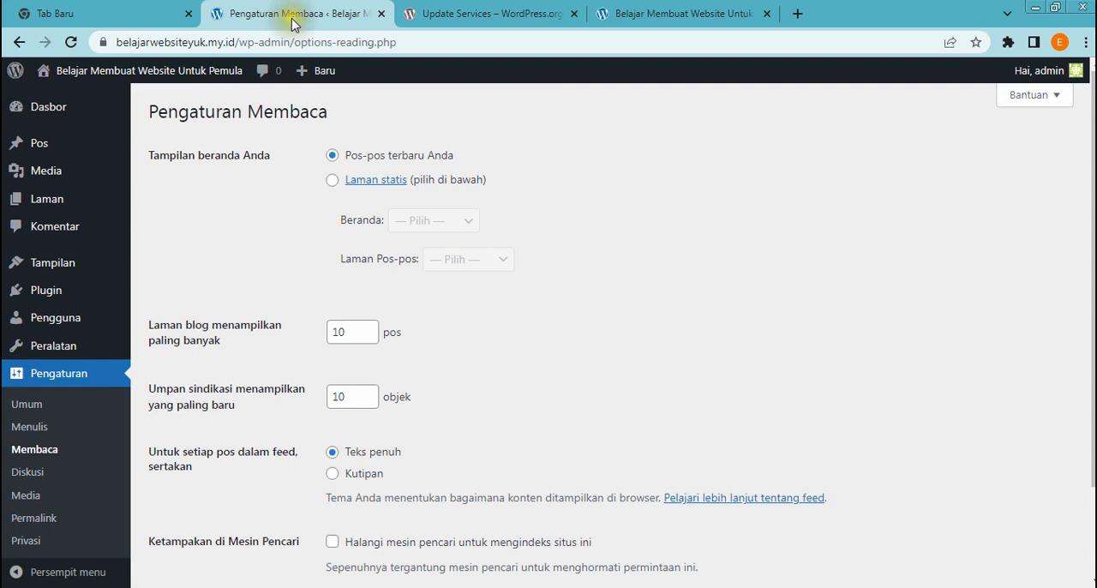
left_click(338, 157)
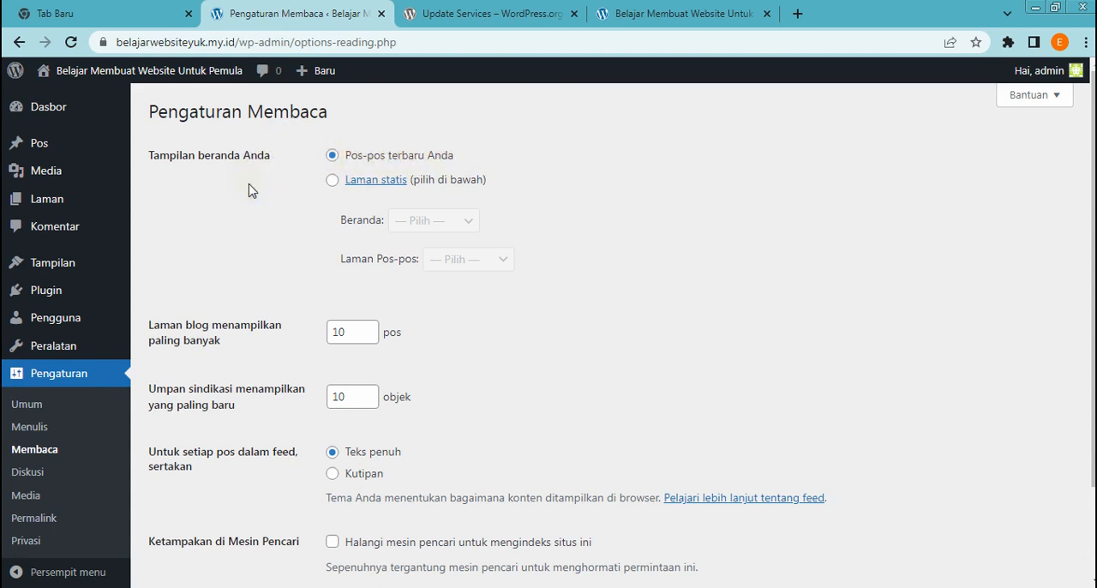
left_click(333, 181)
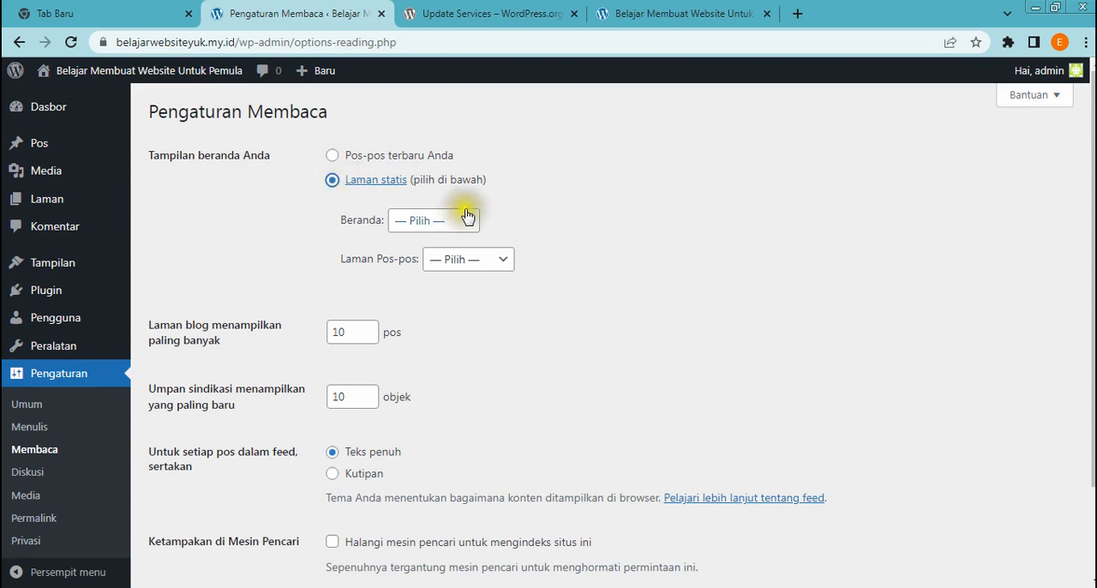
Check the public homepage again and return to the reading settings to view the Beranda page choices
left_click(641, 17)
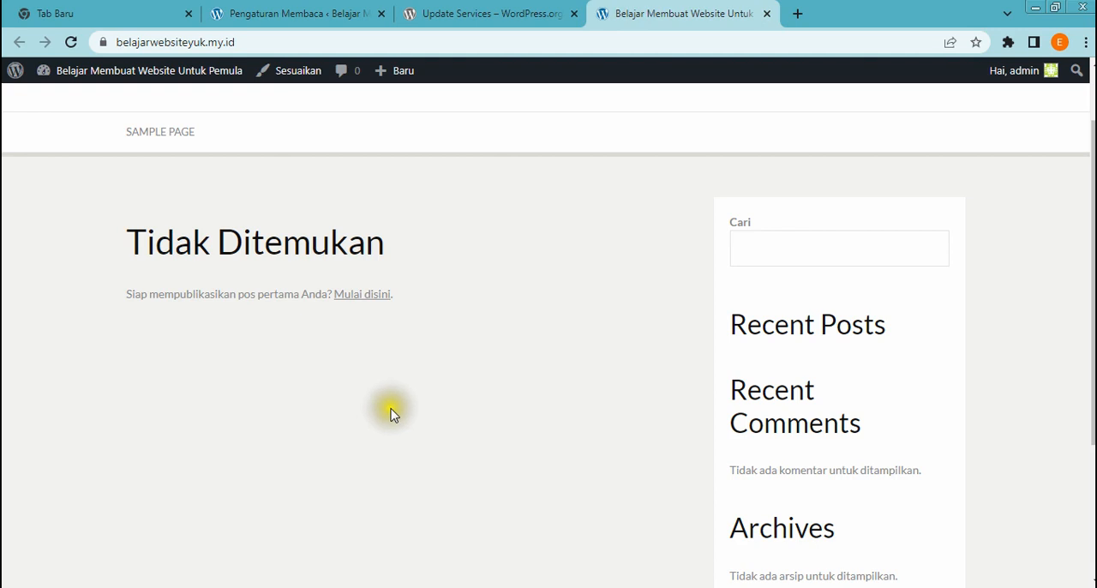
scroll(390, 414, "down", 1)
scroll(390, 414, "up", 1)
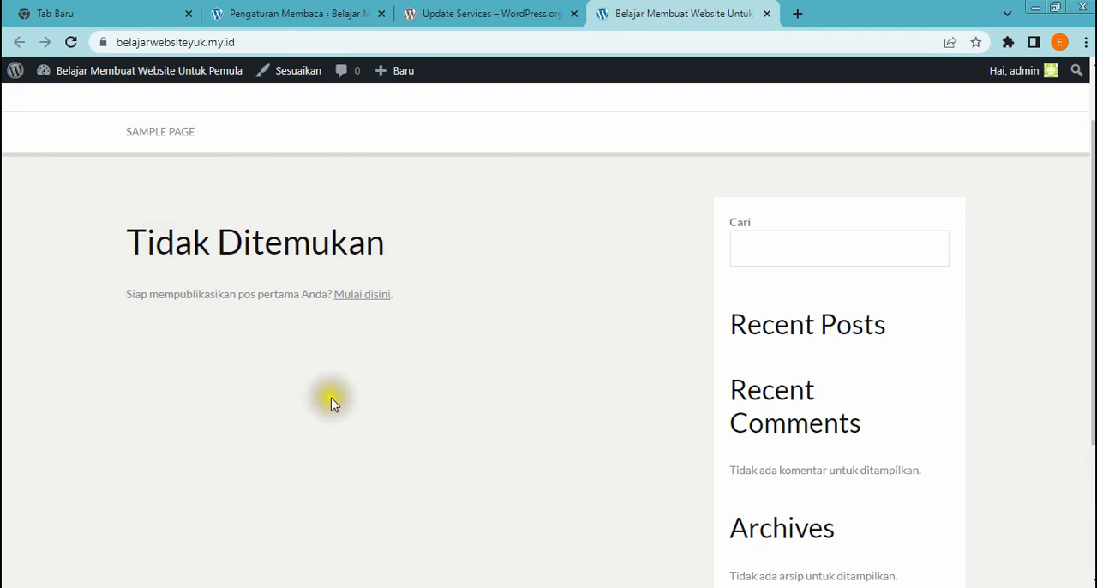
left_click(324, 15)
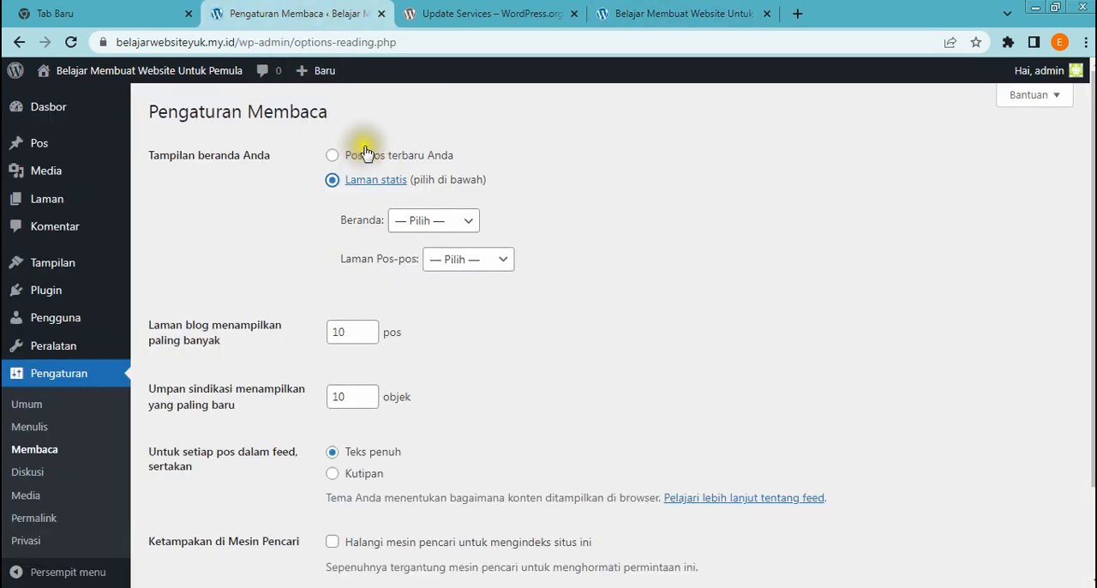
left_click(468, 224)
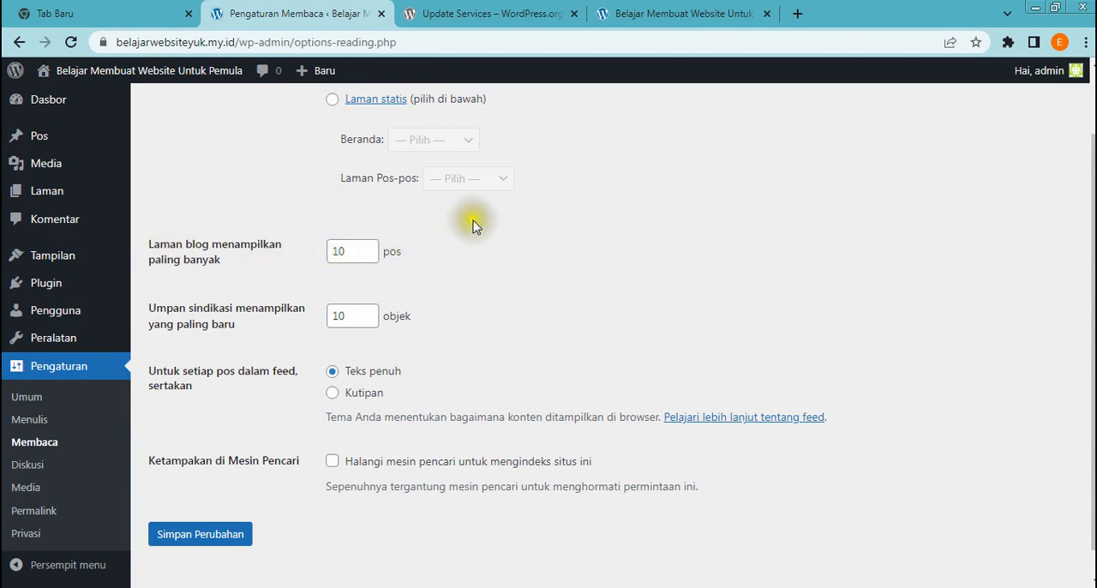
Look through the public homepage's content area and sidebar sections, and return to the reading settings
left_click(652, 21)
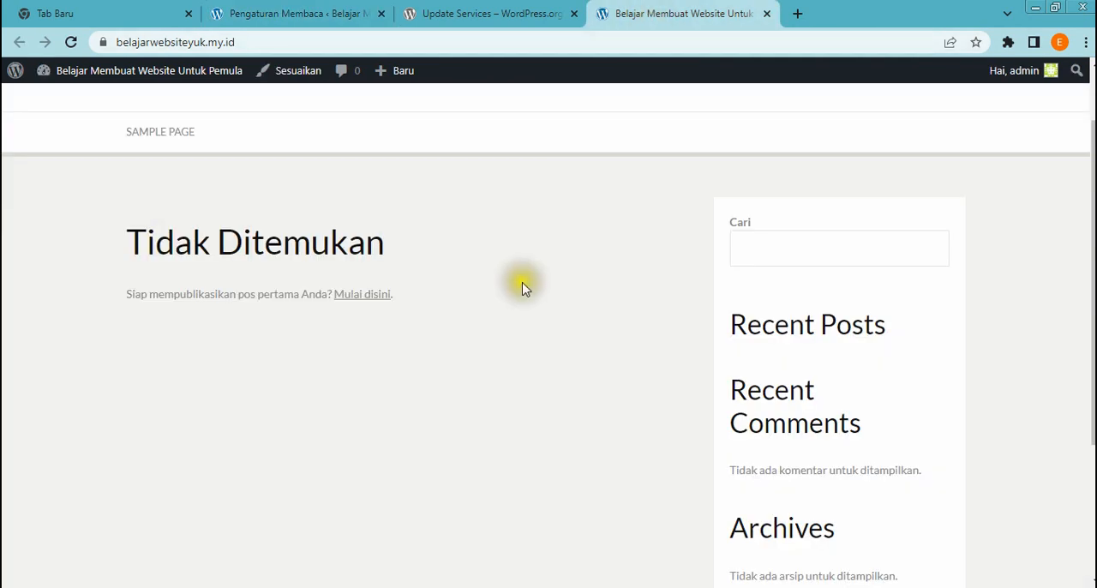
scroll(525, 288, "down", 1)
scroll(524, 288, "down", 1)
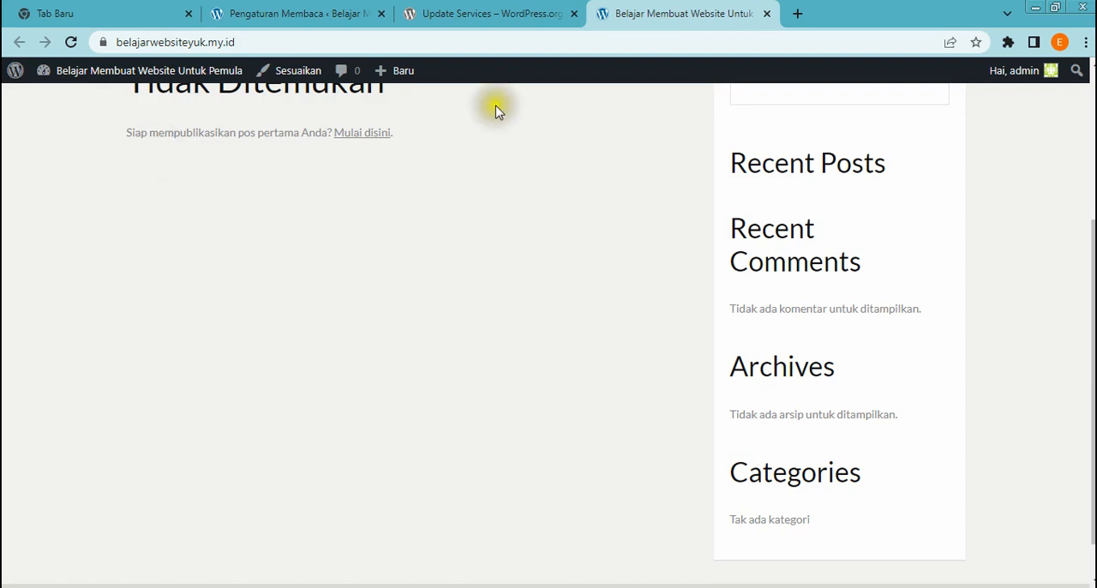
left_click(313, 26)
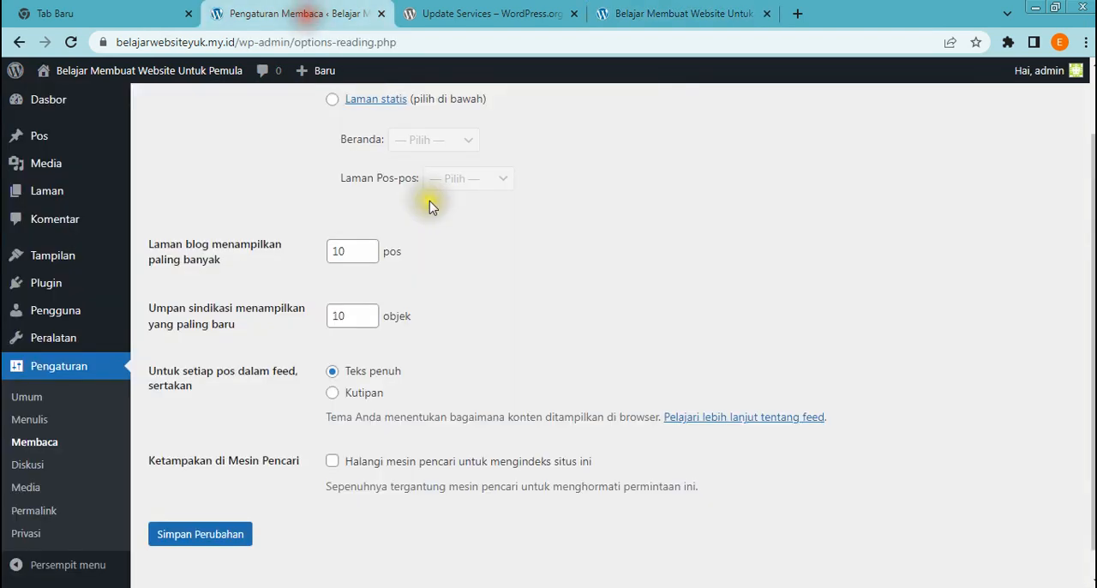
Set Laman blog menampilkan paling banyak to 5 pos, save the reading settings and close the Update Services page
left_click(370, 256)
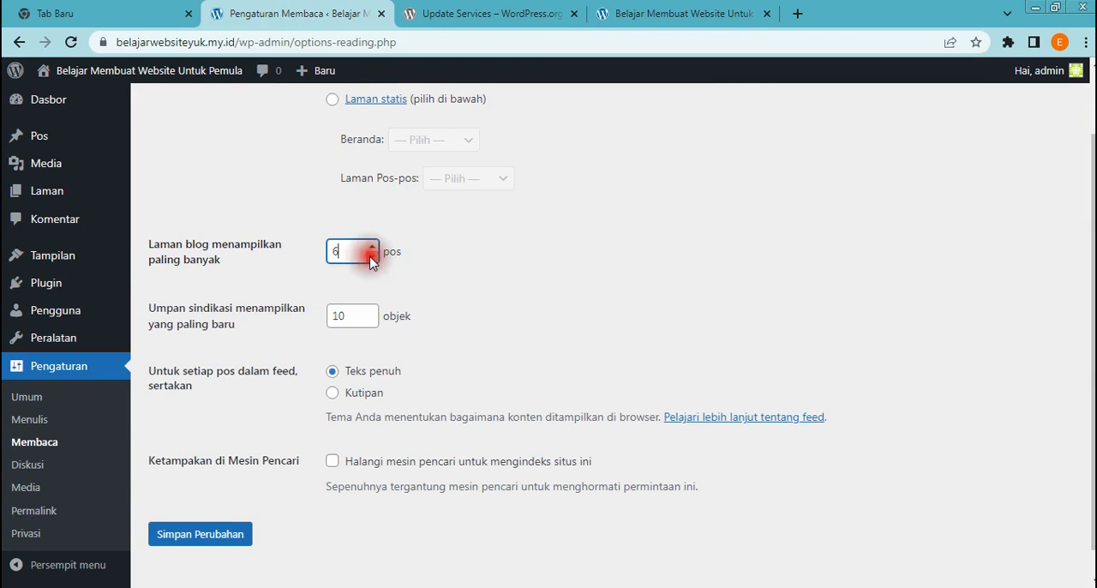
left_click(674, 12)
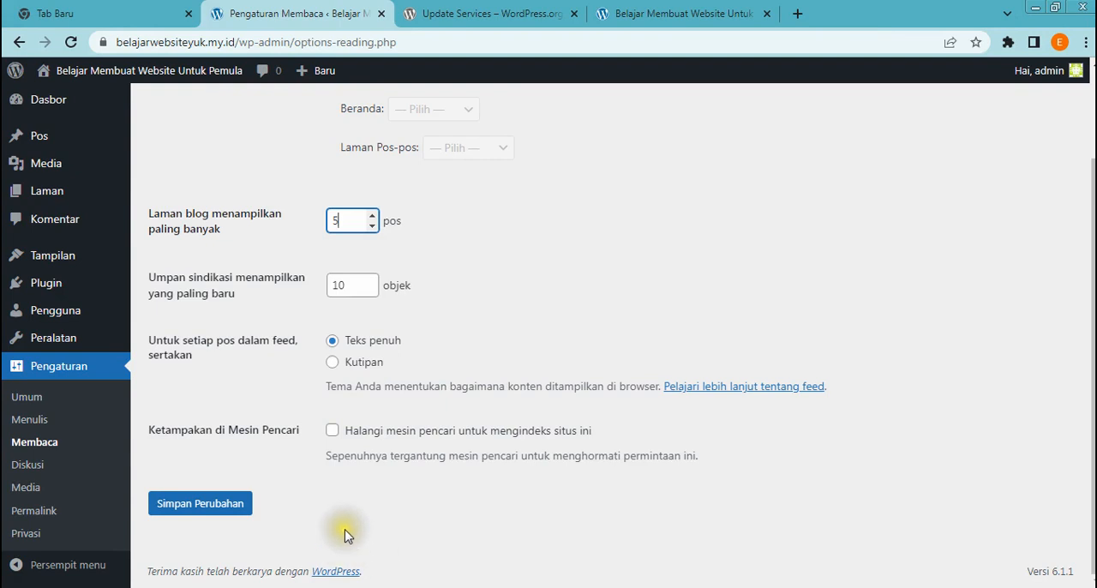
left_click(216, 506)
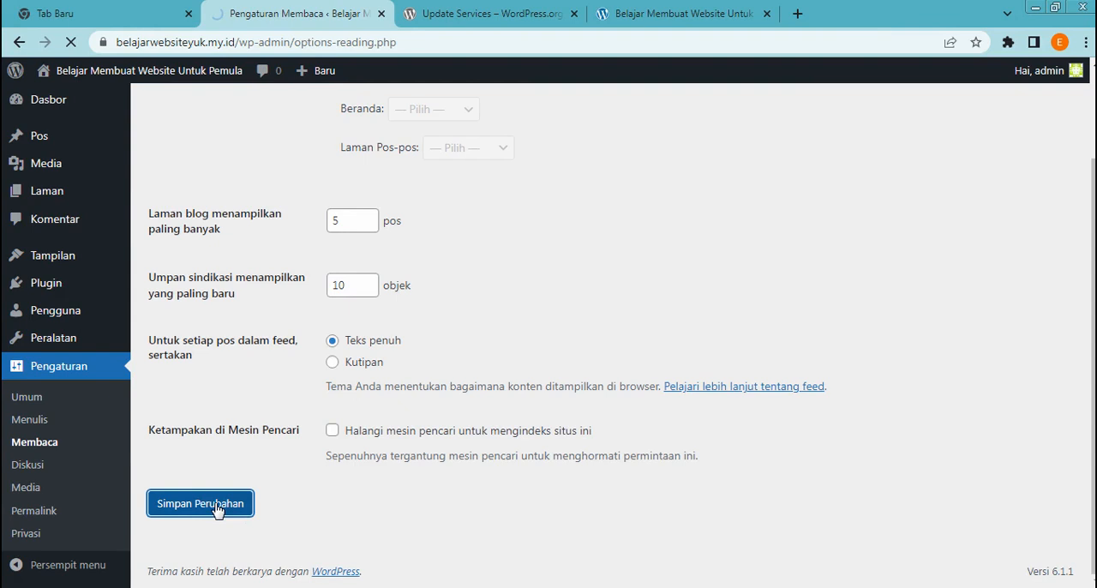
left_click(574, 14)
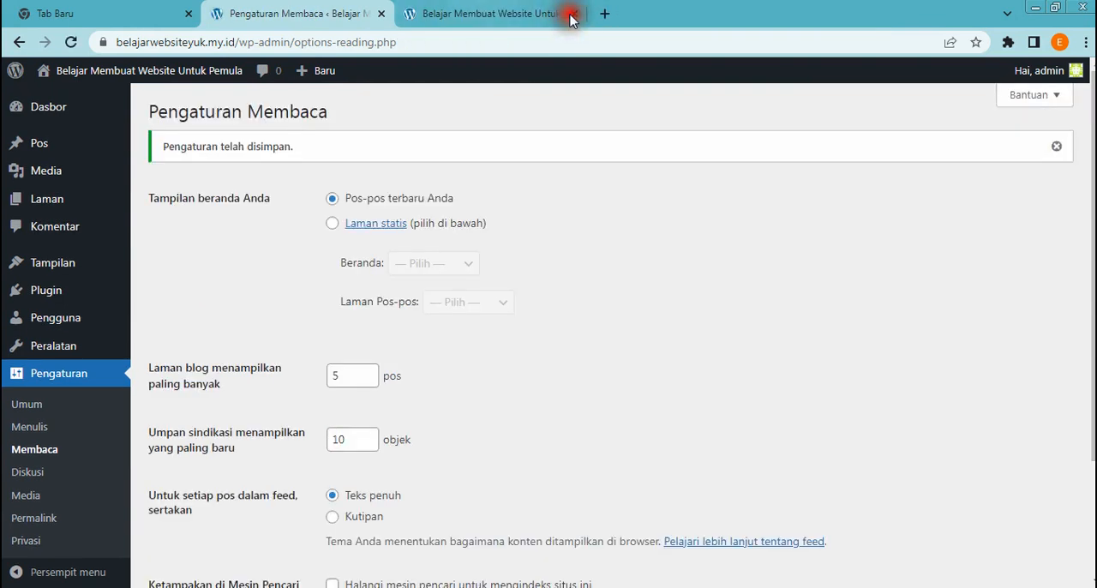
Open the Diskusi settings and review the article, comment, email notification and moderation options
scroll(97, 460, "down", 1)
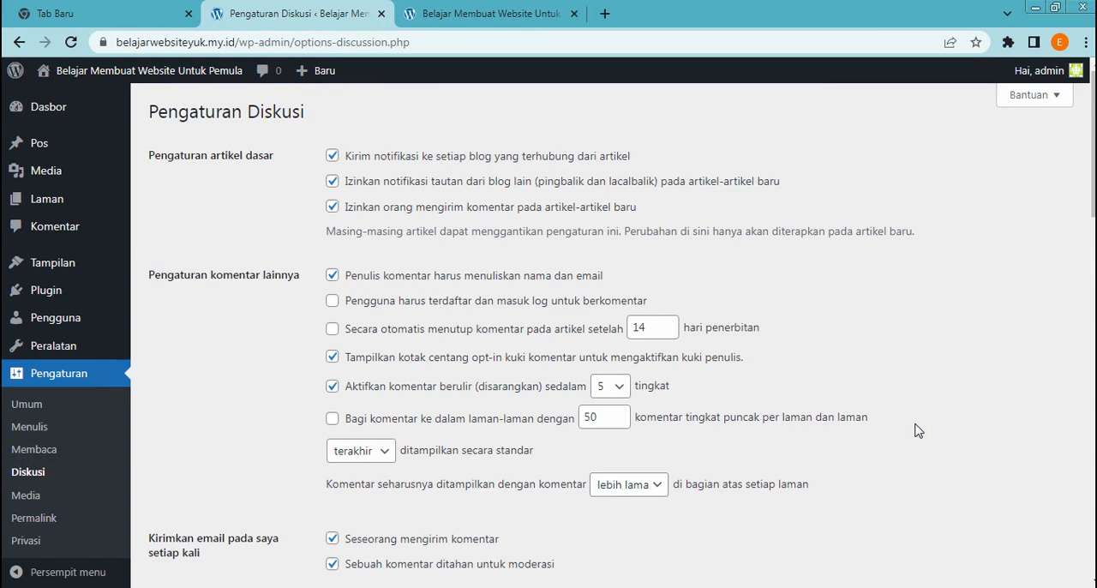
scroll(780, 433, "down", 2)
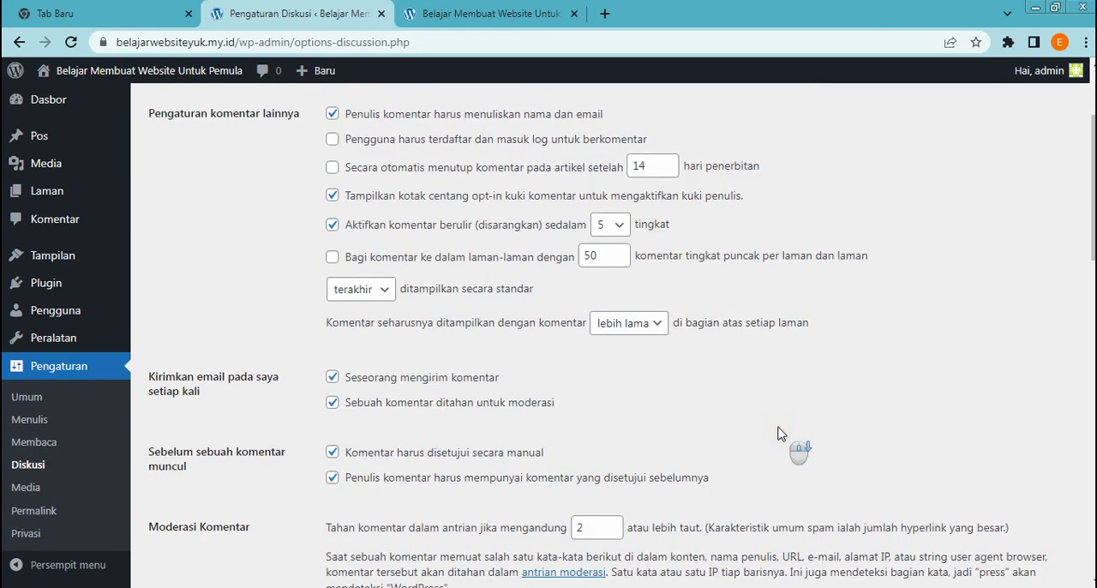
scroll(693, 441, "down", 1)
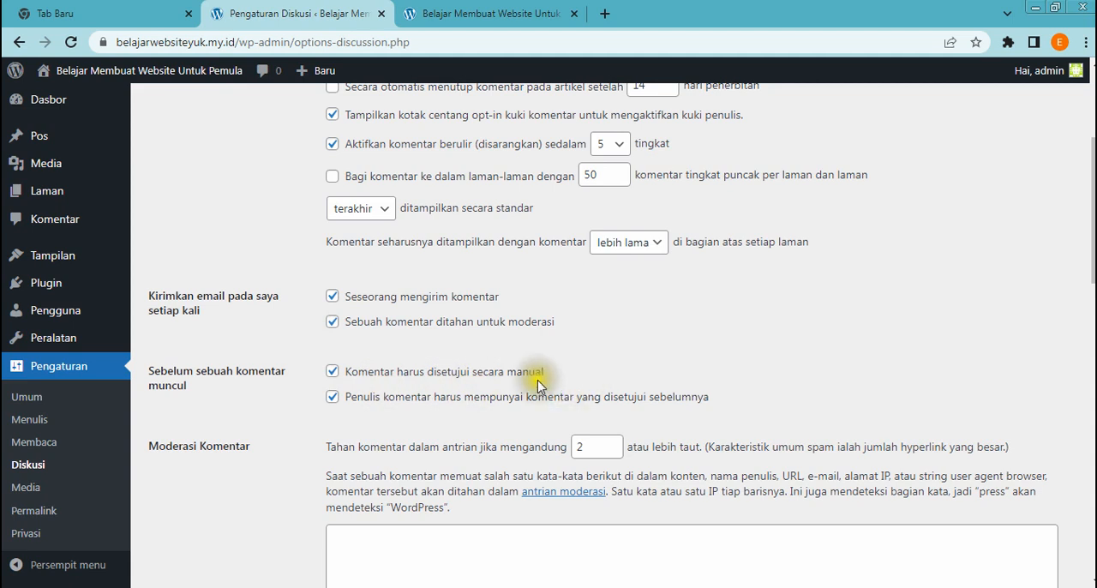
Switch Komentar harus disetujui secara manual off and on again, and save the discussion settings with the Identicon default avatar
left_click(332, 372)
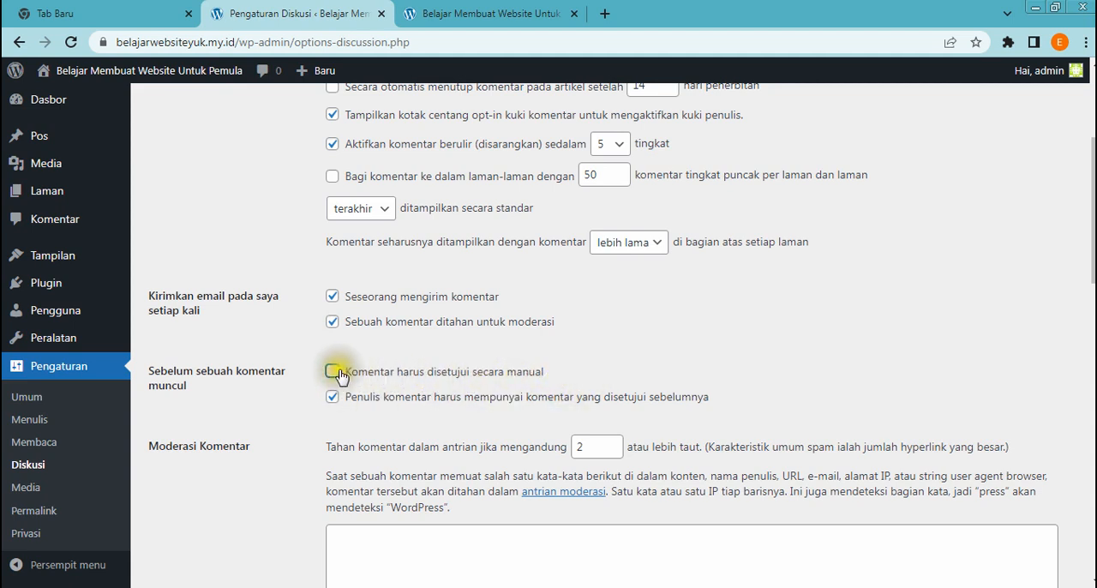
left_click(332, 372)
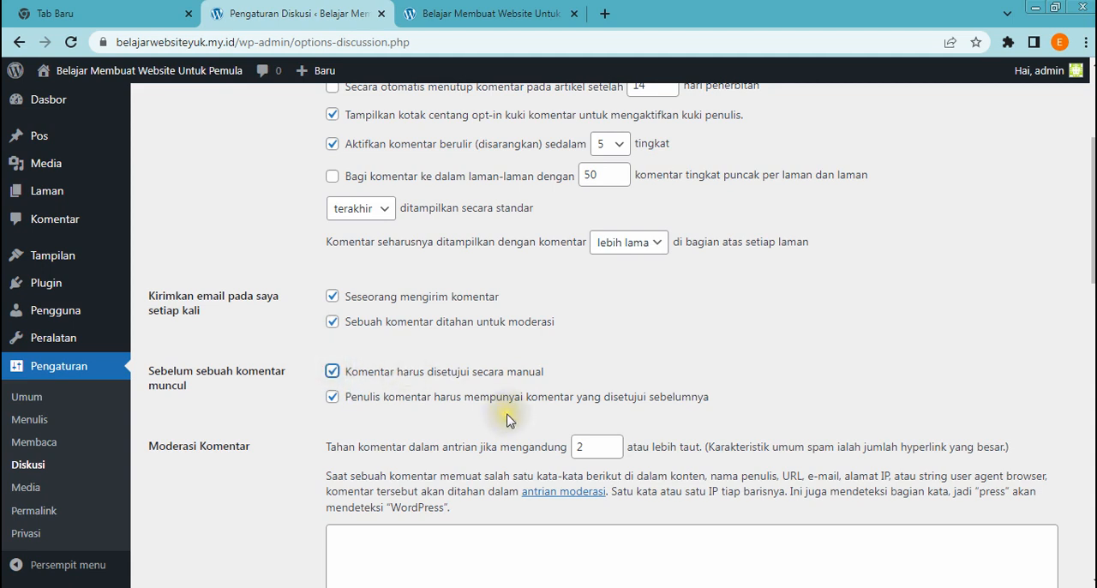
scroll(722, 357, "down", 3)
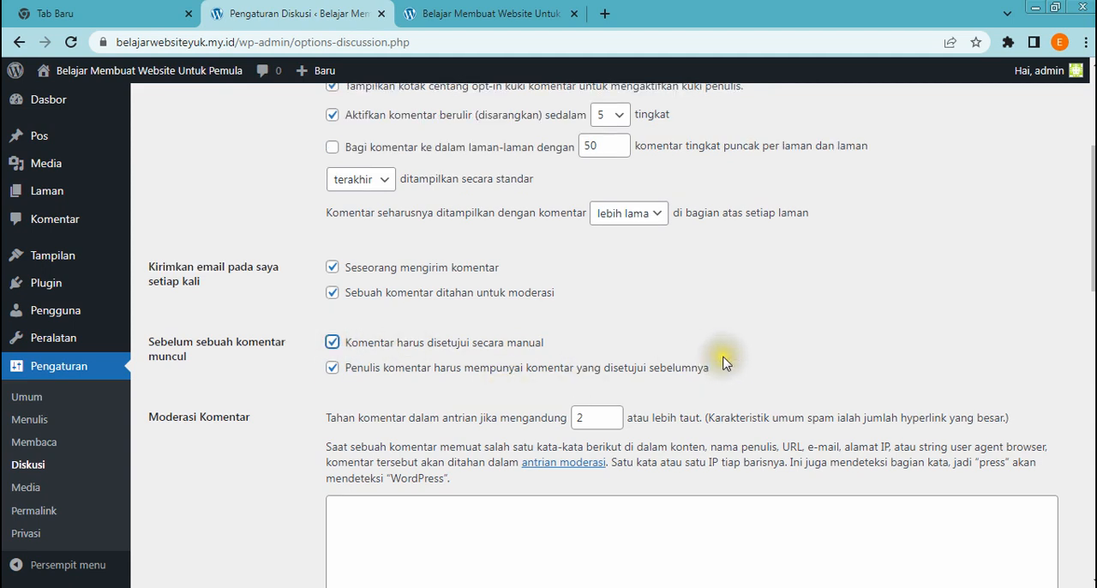
scroll(510, 394, "down", 8)
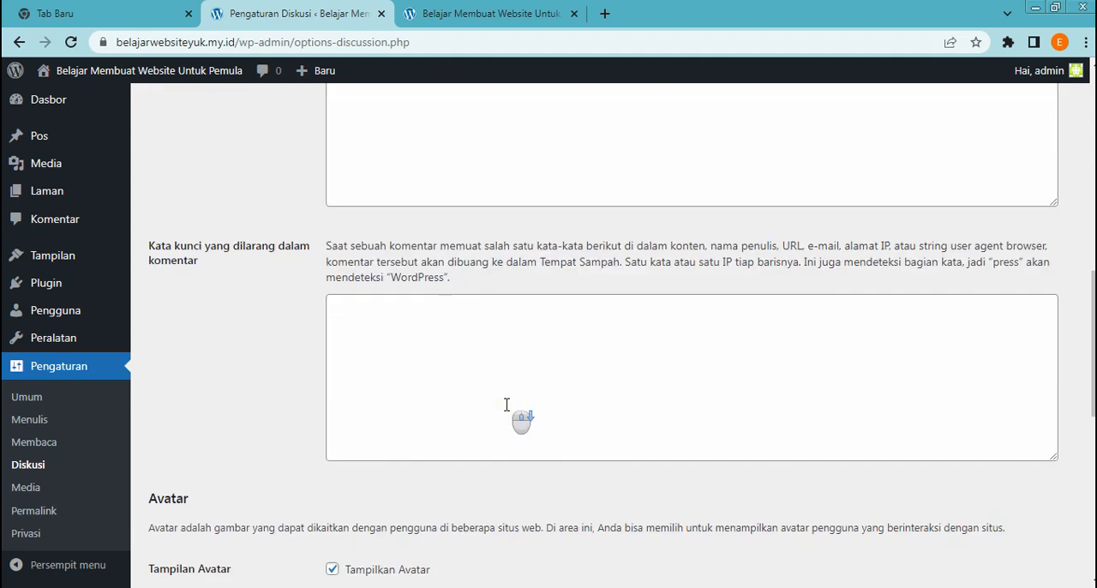
scroll(510, 391, "down", 3)
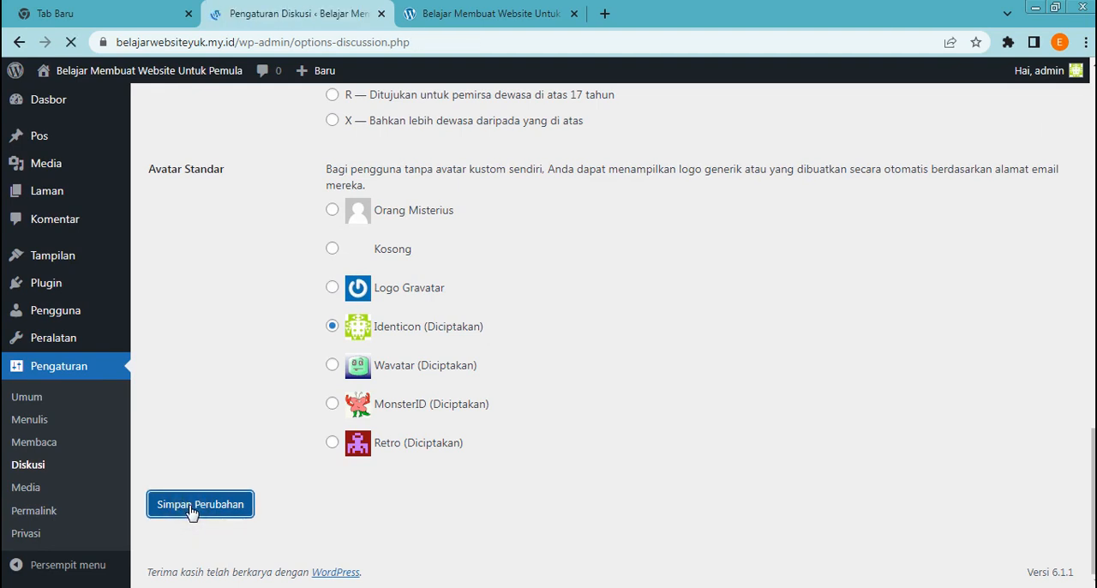
Open the Media settings and review the image sizes and the upload folder option
scroll(180, 495, "down", 3)
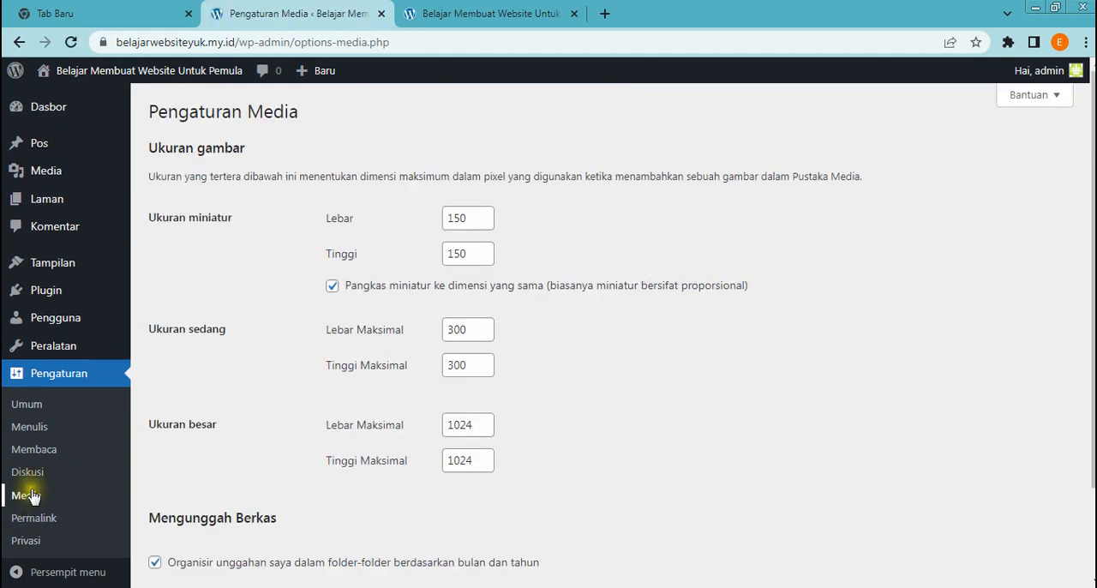
scroll(694, 374, "down", 2)
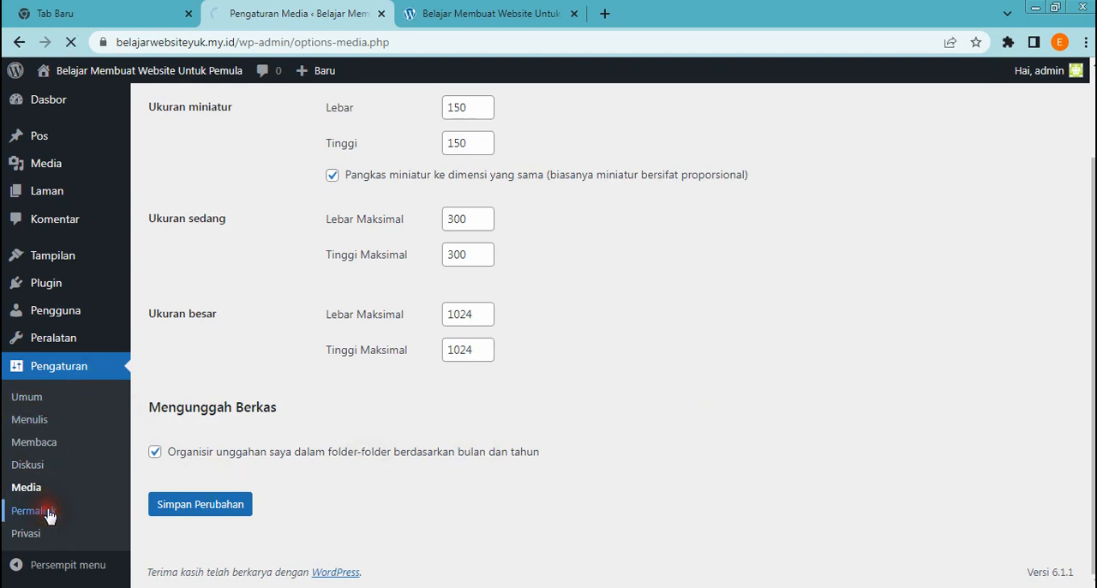
In the Permalink settings, choose Struktur Tersuai with the %postname% tag, save the structure and check the saved choice
scroll(315, 217, "down", 2)
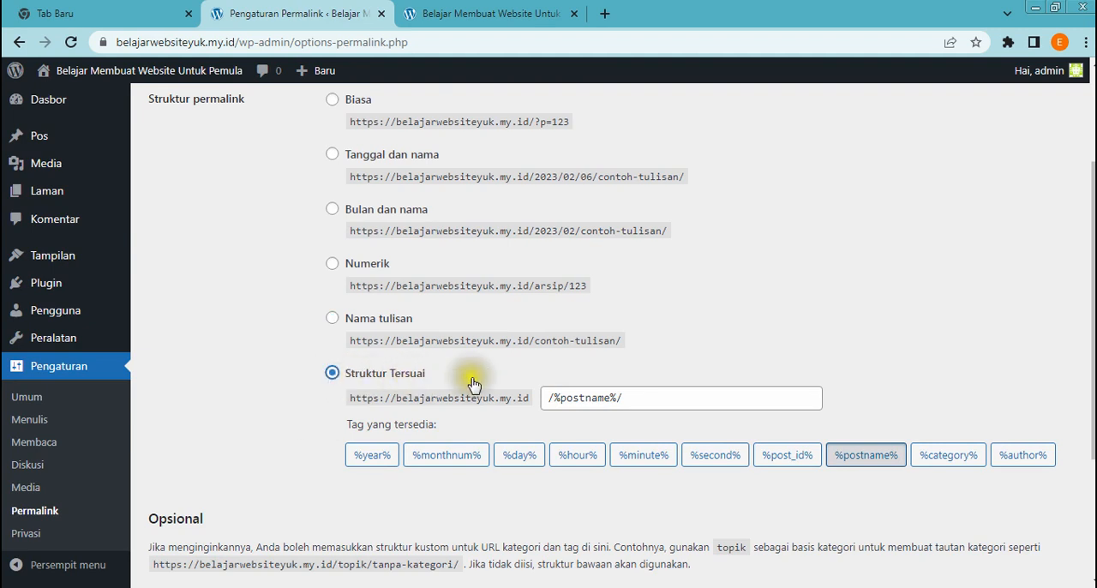
left_click(875, 455)
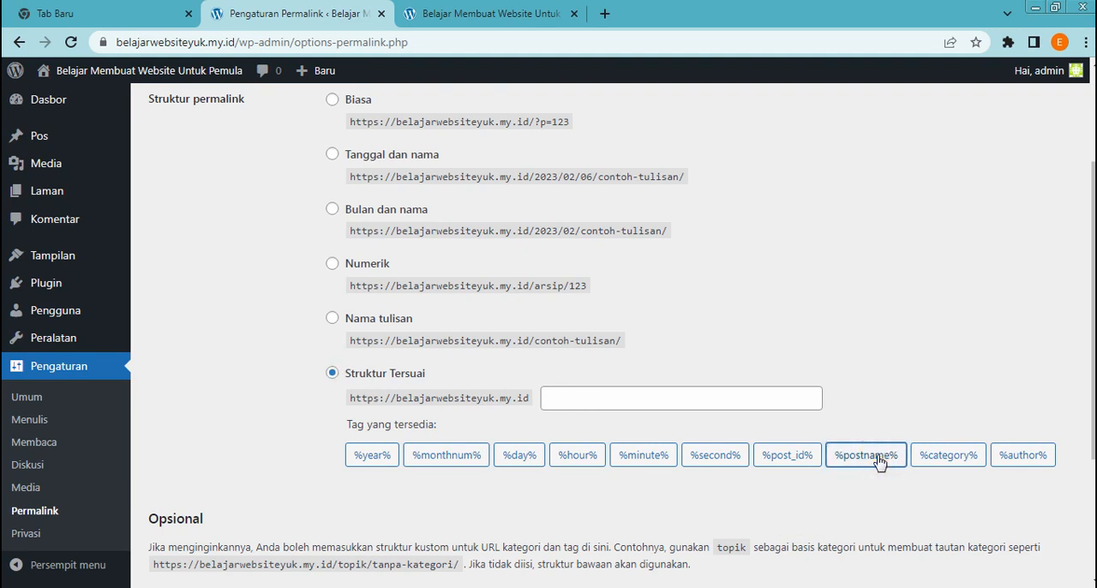
left_click(878, 461)
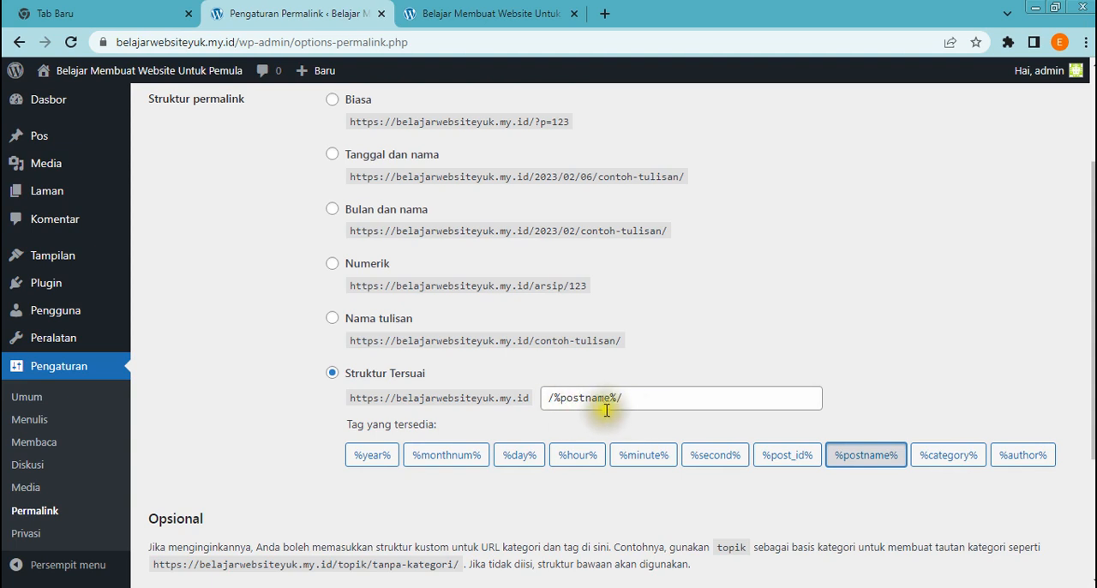
scroll(592, 394, "down", 3)
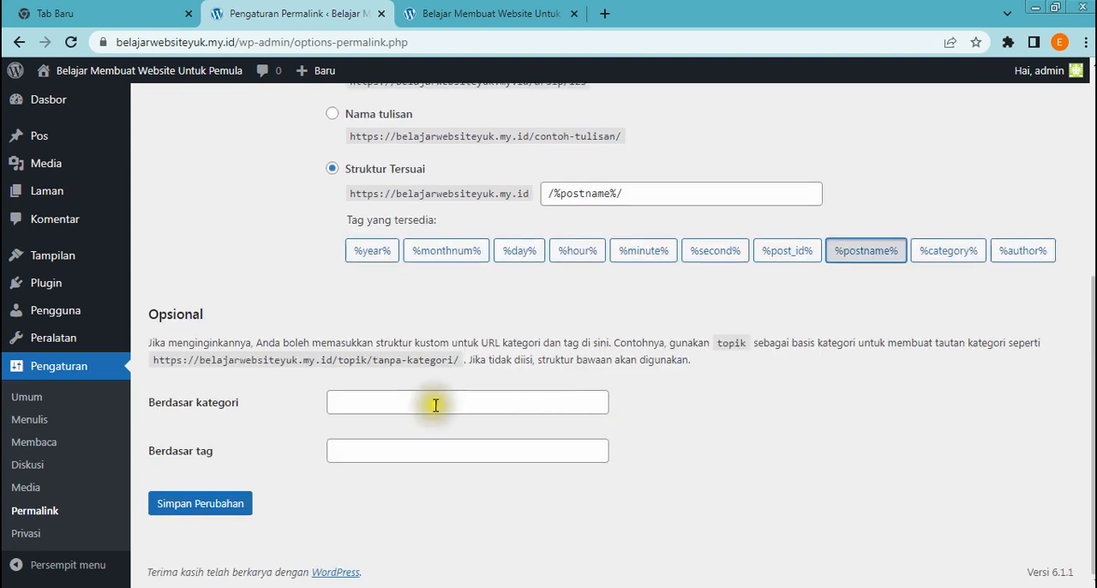
left_click(223, 507)
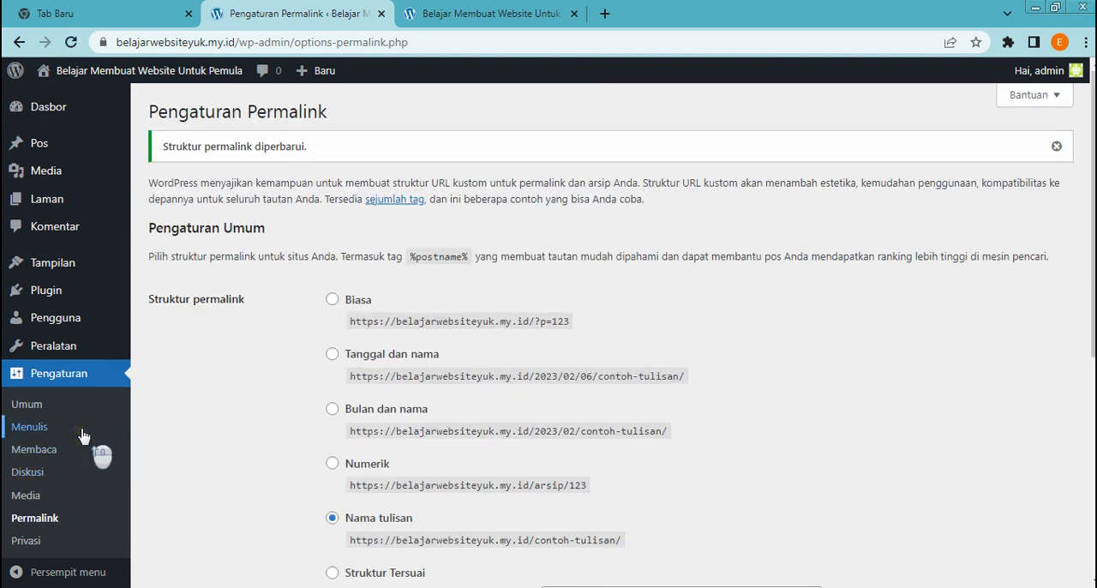
scroll(82, 439, "down", 2)
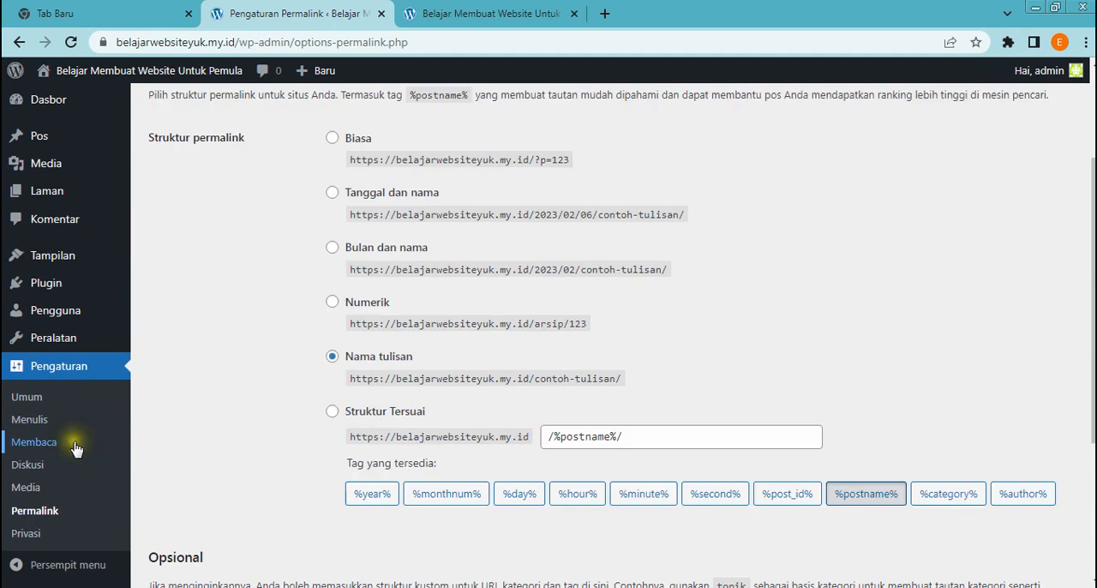
scroll(75, 447, "up", 2)
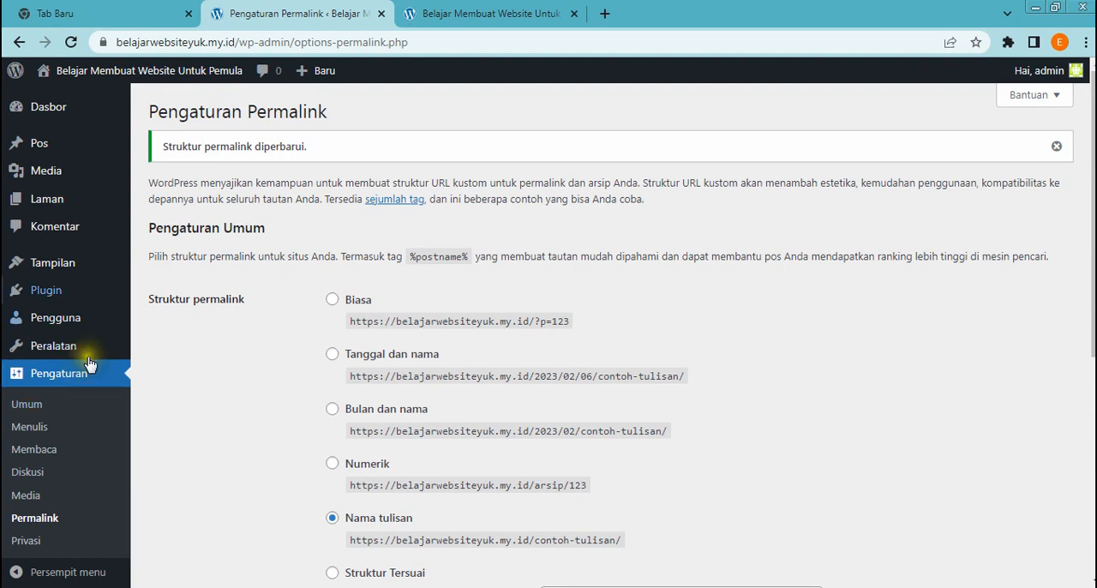
Open the Tema page under Tampilan, view the public homepage from its header down and return to the themes
mouse_move(91, 345)
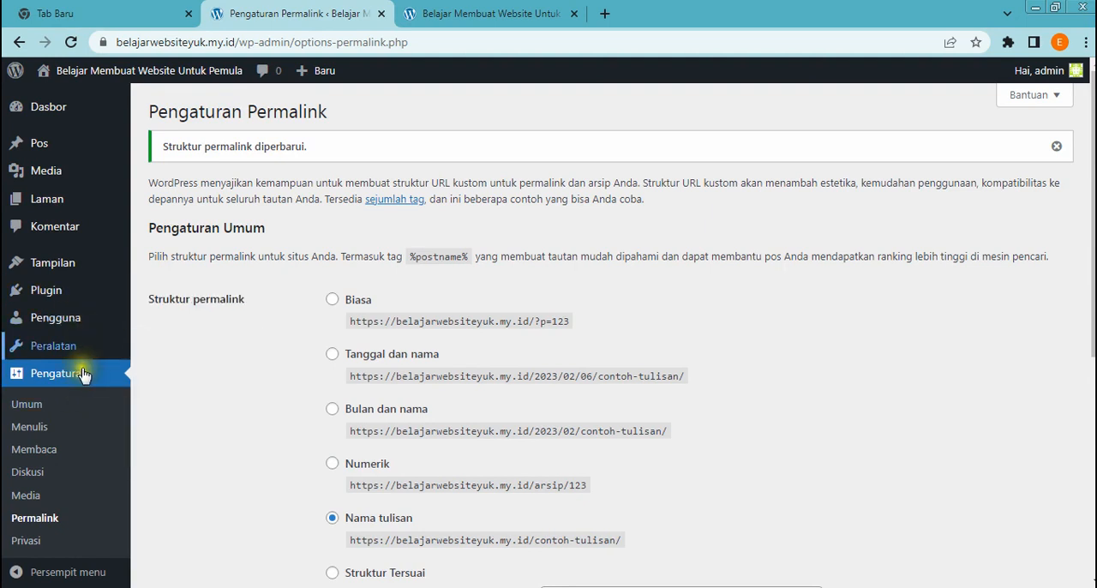
mouse_move(55, 270)
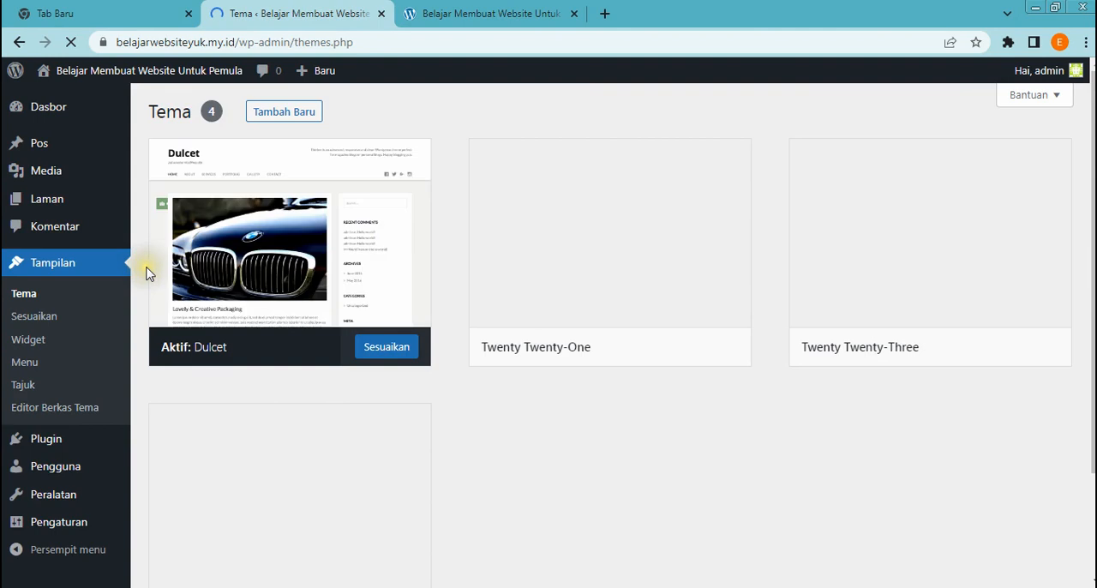
left_click(476, 17)
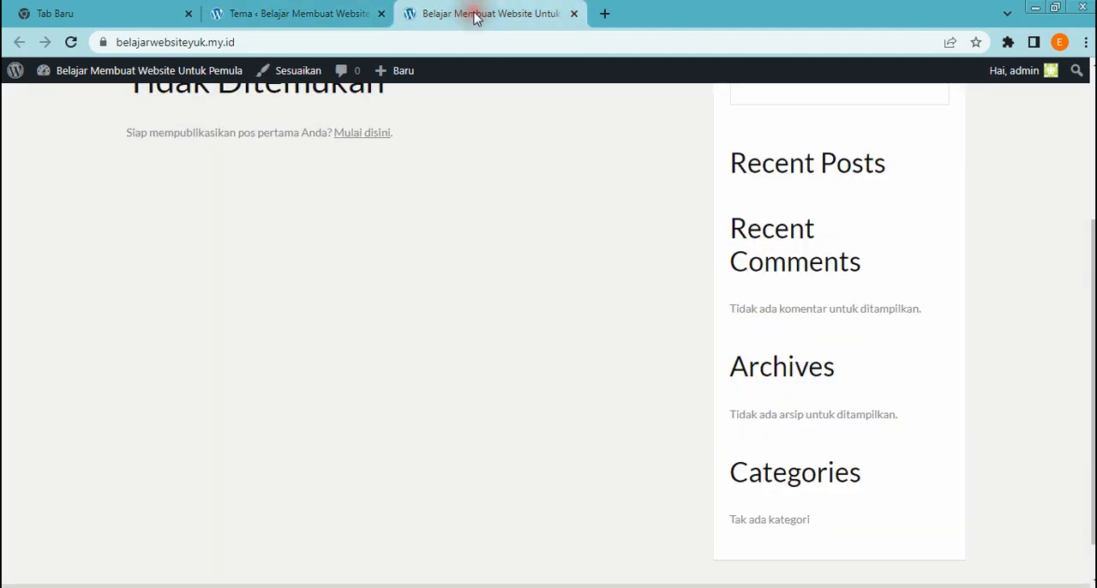
scroll(456, 220, "up", 3)
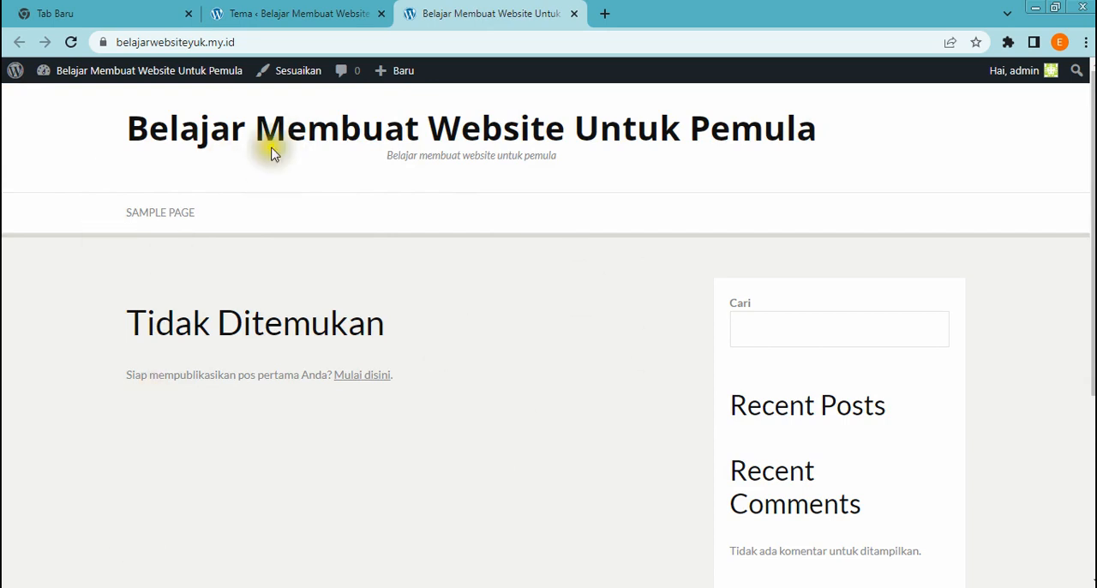
left_click(300, 16)
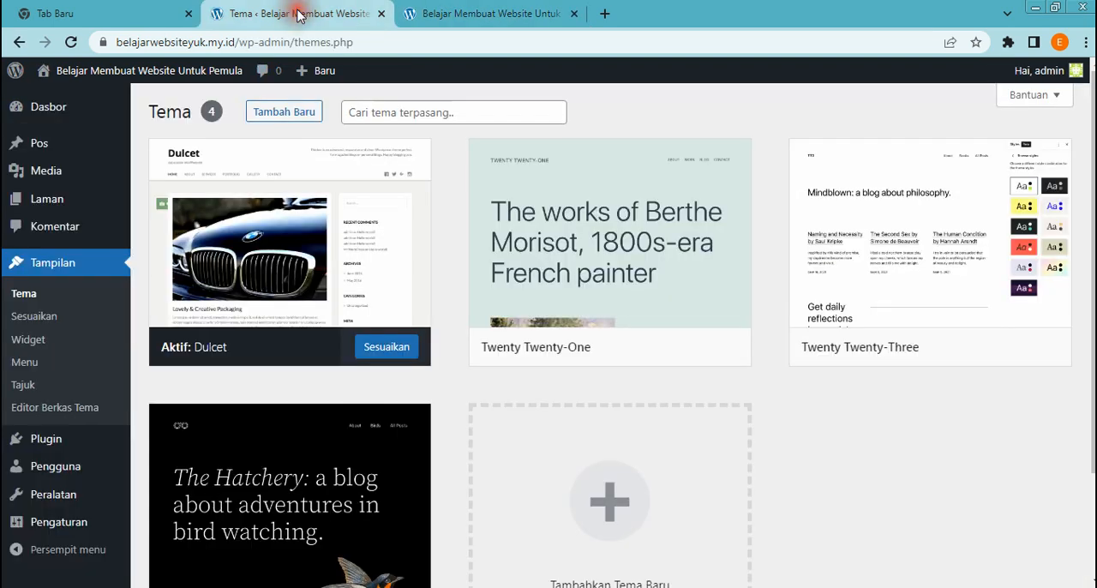
Look through the installed themes and open the Tambahkan Tema page
scroll(523, 523, "down", 2)
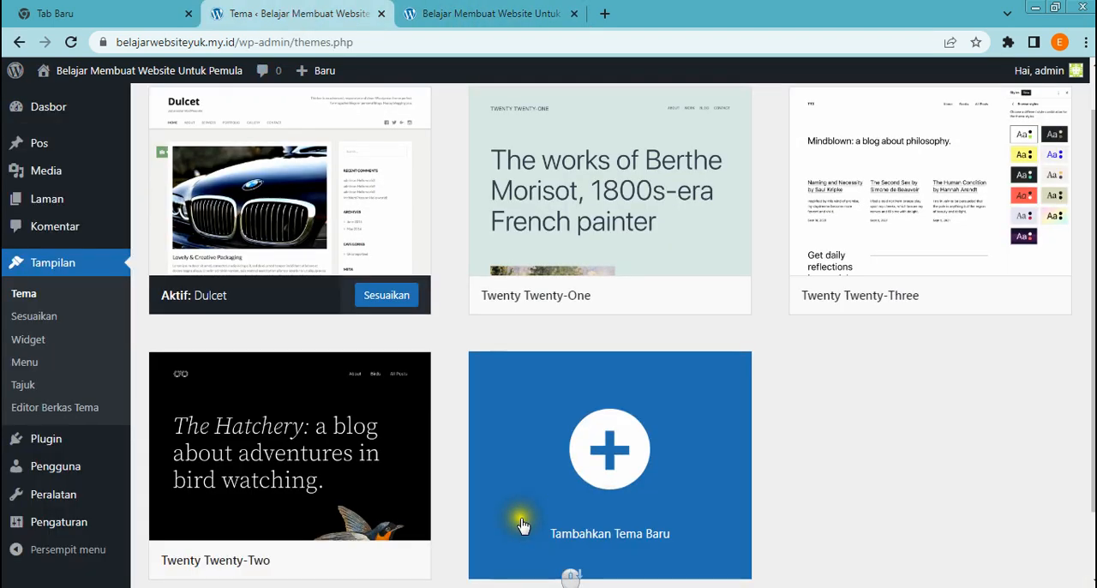
scroll(523, 523, "up", 1)
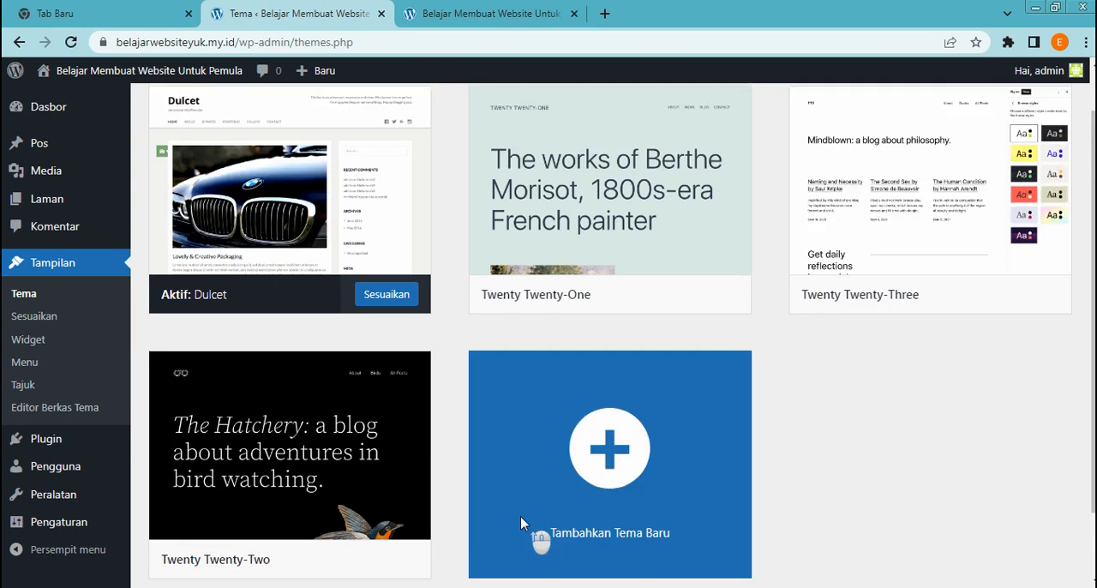
scroll(513, 510, "down", 2)
left_click(625, 380)
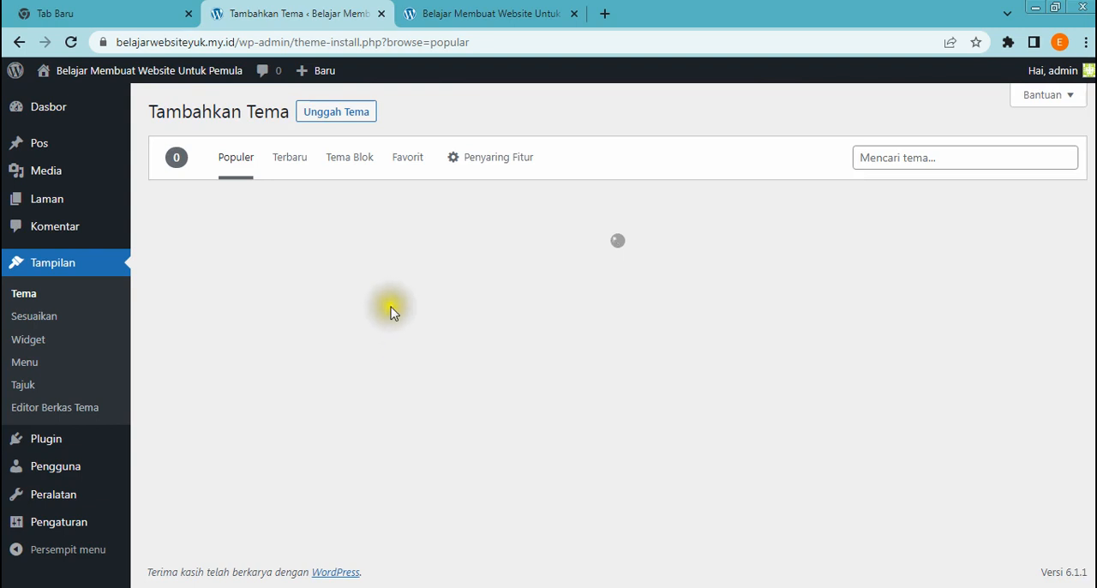
Browse the popular themes, install and activate Riverbank, and switch to the public homepage
scroll(429, 343, "down", 1)
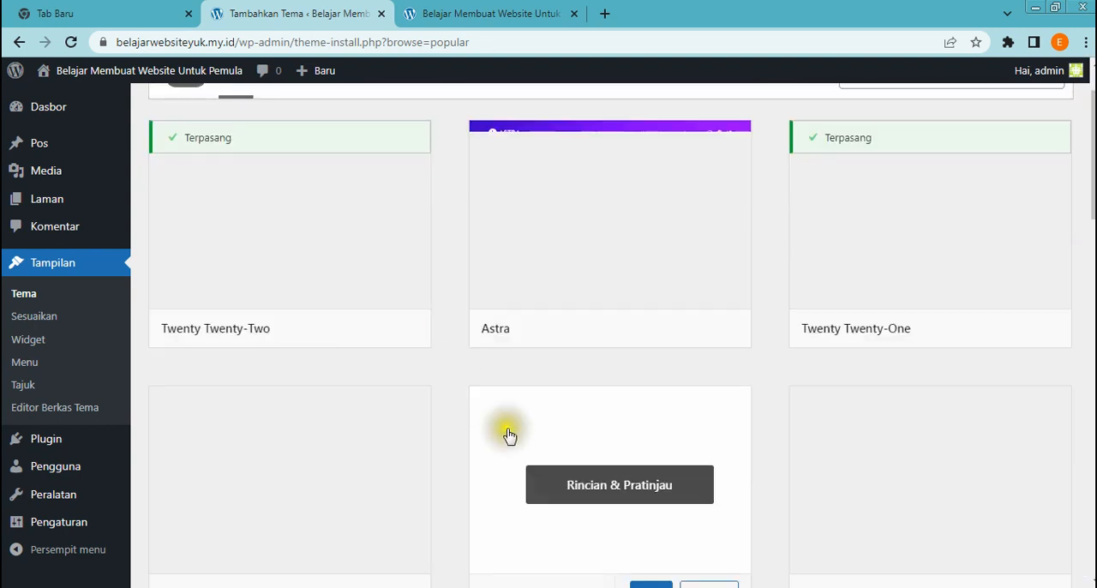
scroll(510, 436, "up", 1)
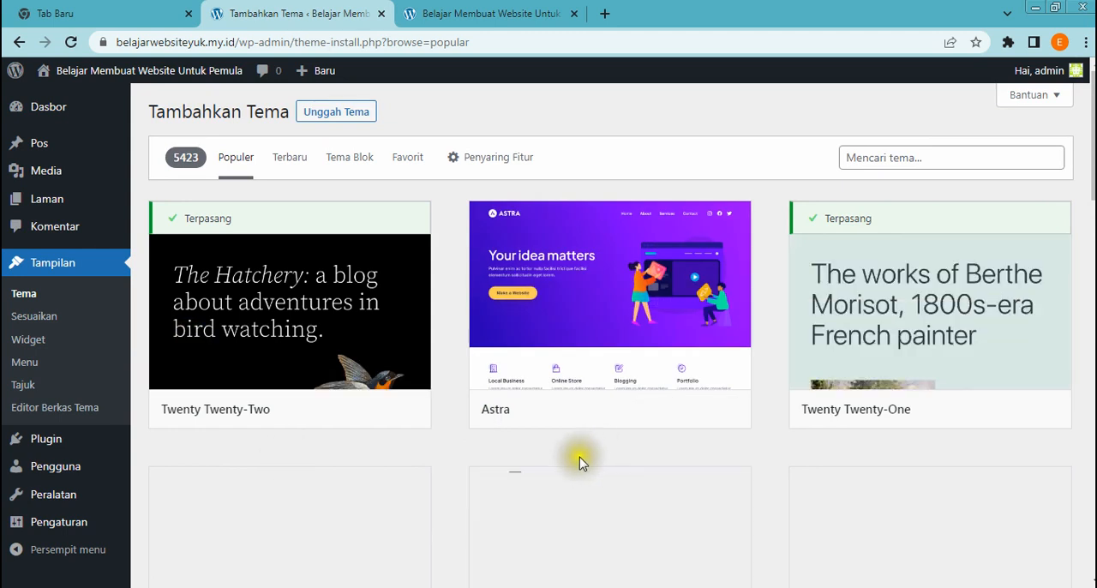
scroll(477, 487, "down", 10)
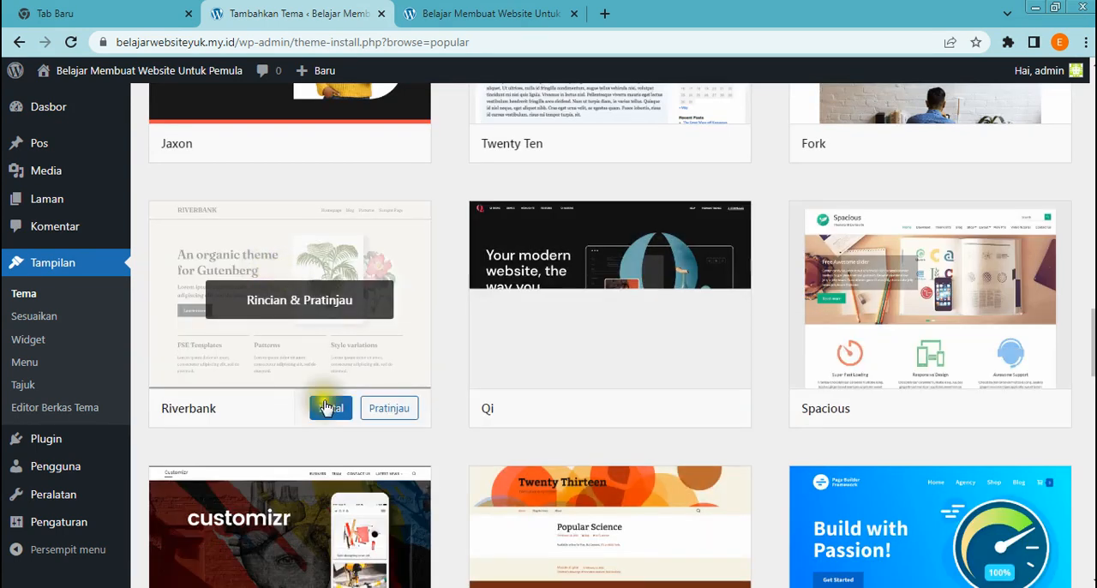
left_click(328, 409)
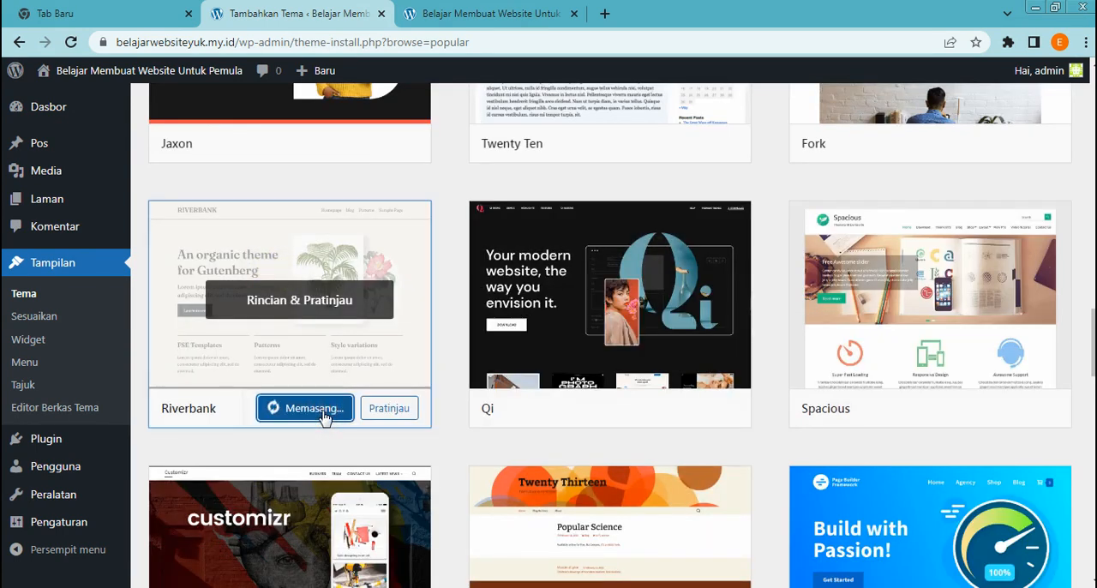
left_click(394, 410)
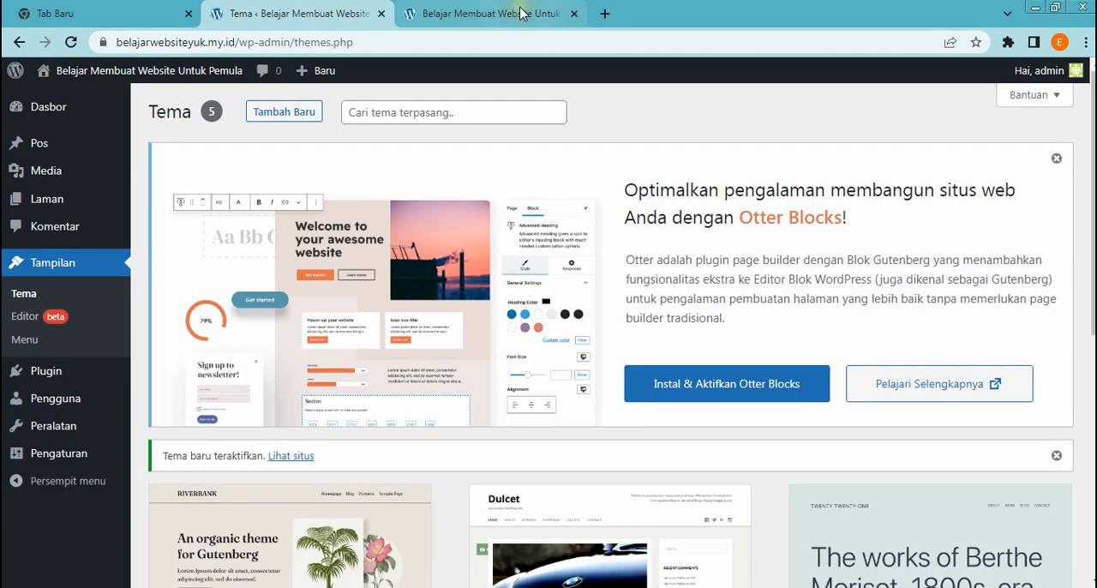
left_click(519, 13)
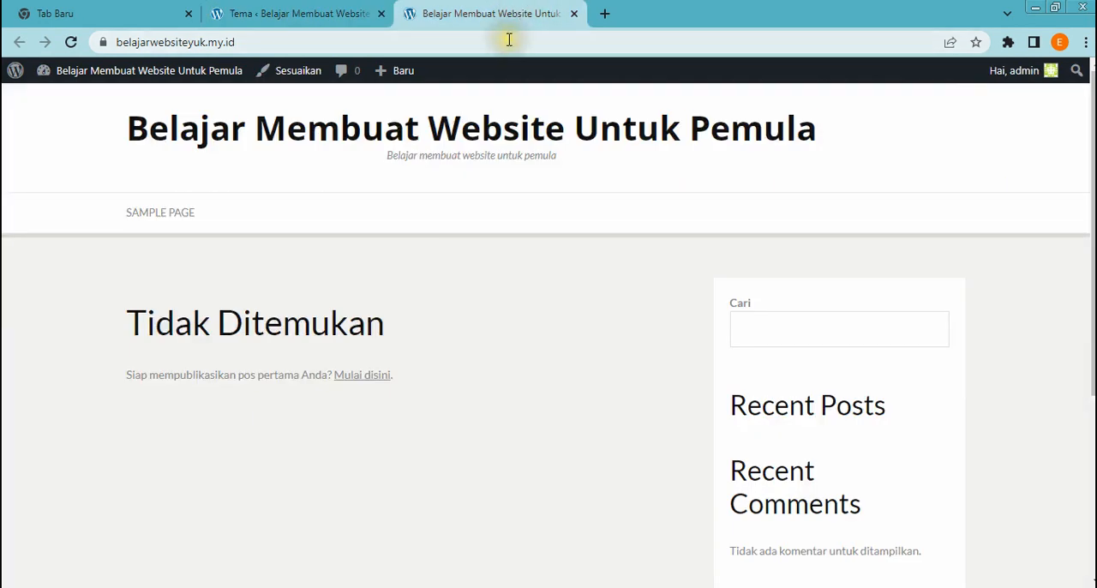
Reload the public homepage and look through its content with the Riverbank theme
left_click(72, 43)
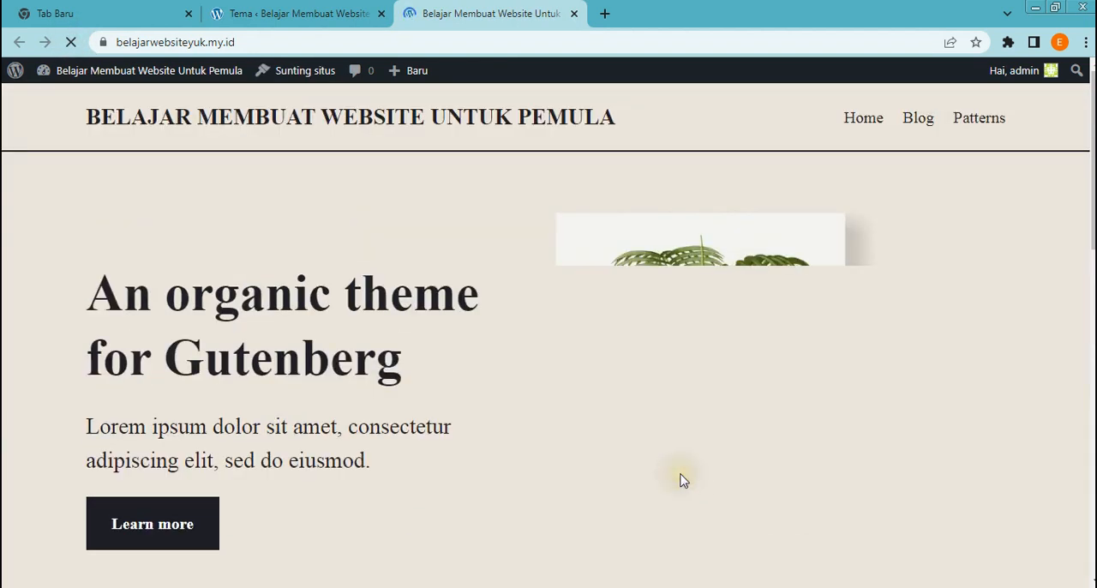
scroll(684, 482, "down", 3)
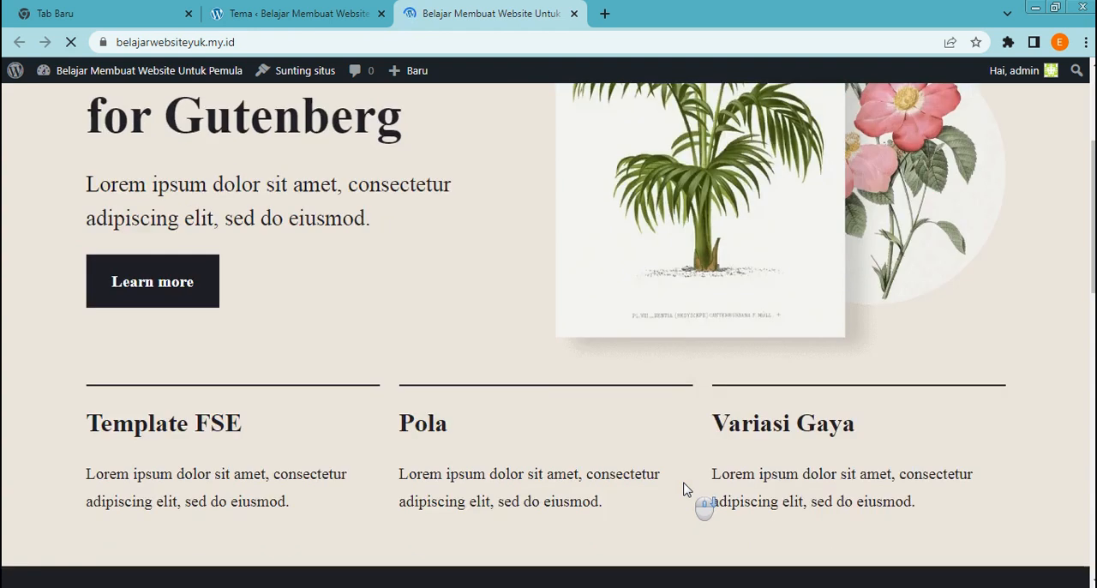
scroll(683, 489, "down", 4)
scroll(683, 488, "down", 5)
scroll(684, 489, "up", 10)
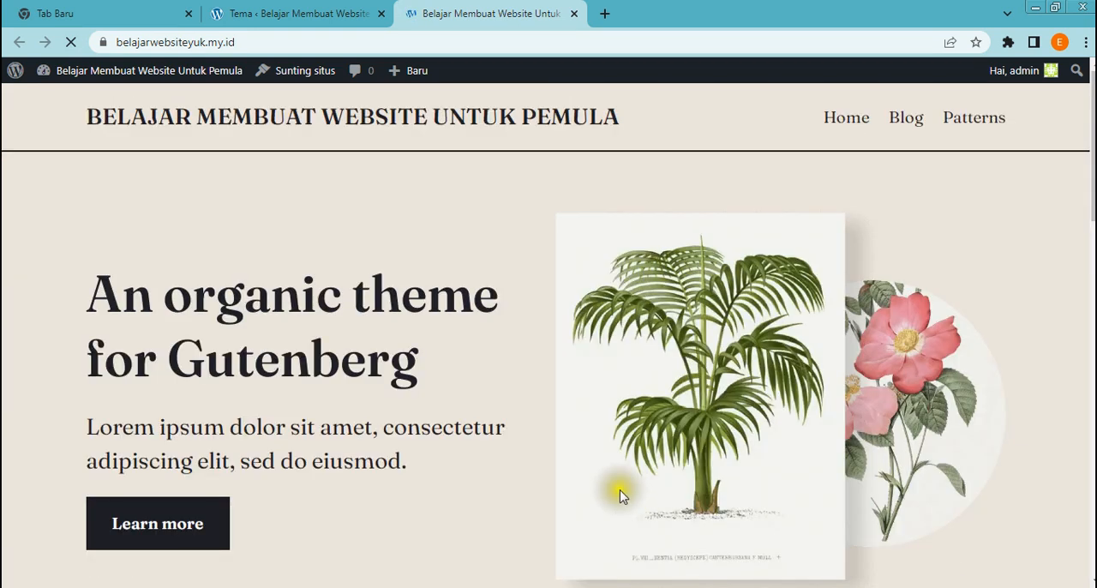
scroll(329, 375, "down", 7)
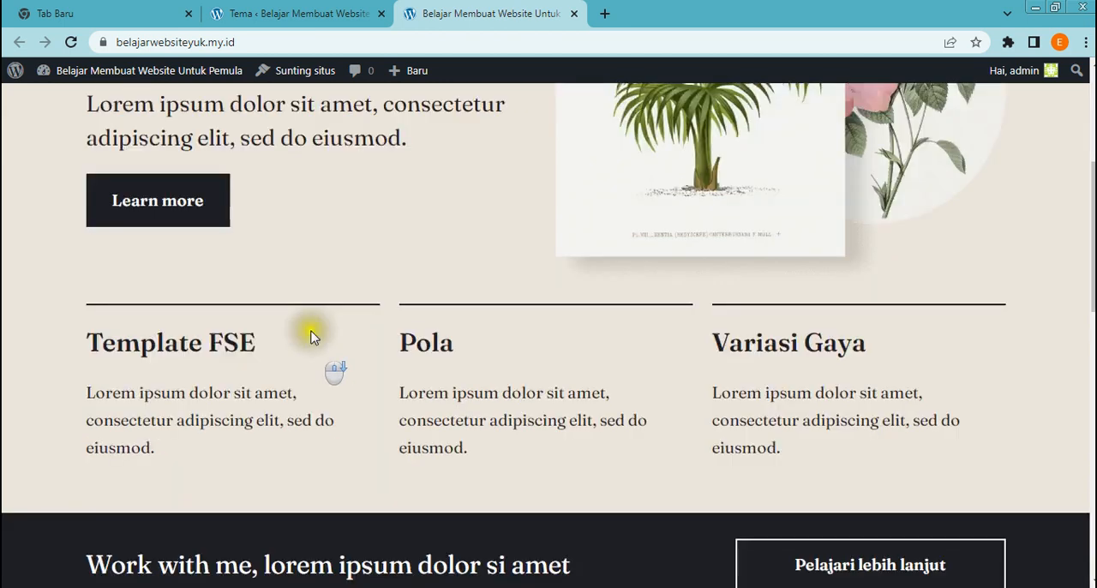
scroll(311, 336, "up", 7)
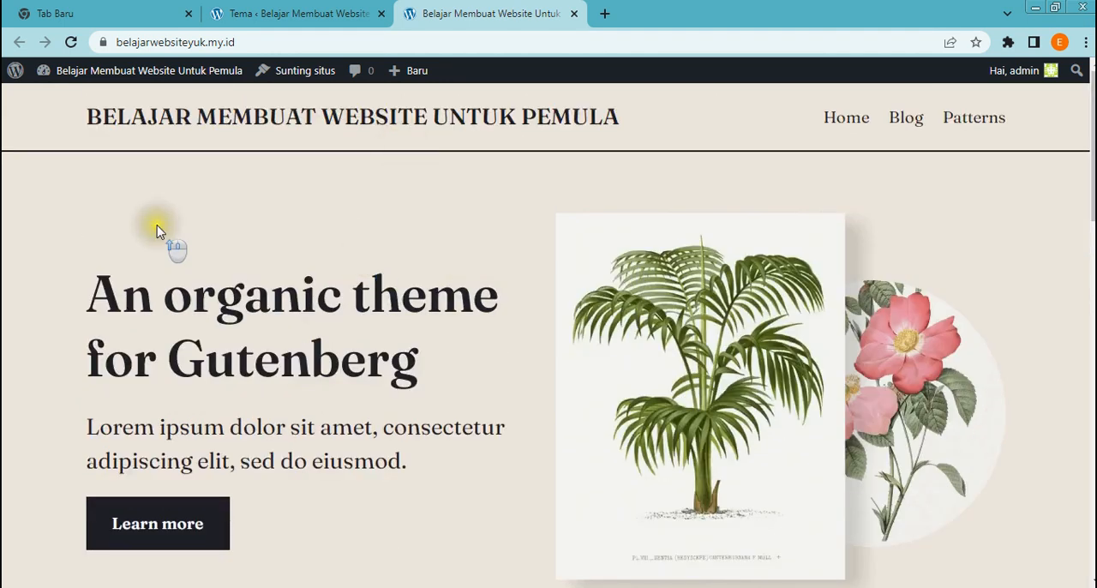
Return to the dashboard, open the installed plugins list and go to the Tambahkan Plugin page
left_click(238, 16)
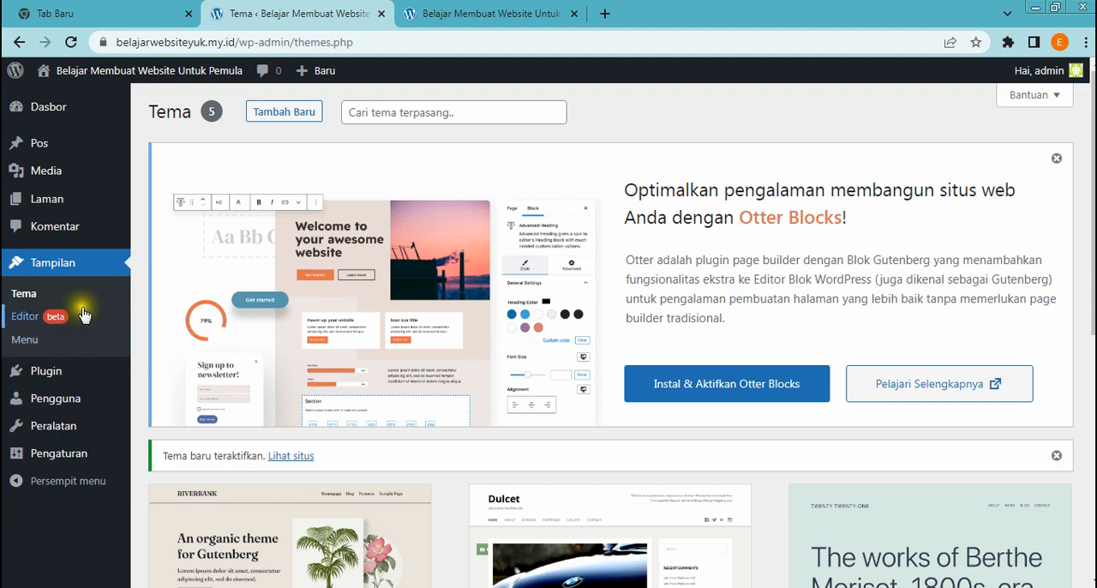
mouse_move(52, 396)
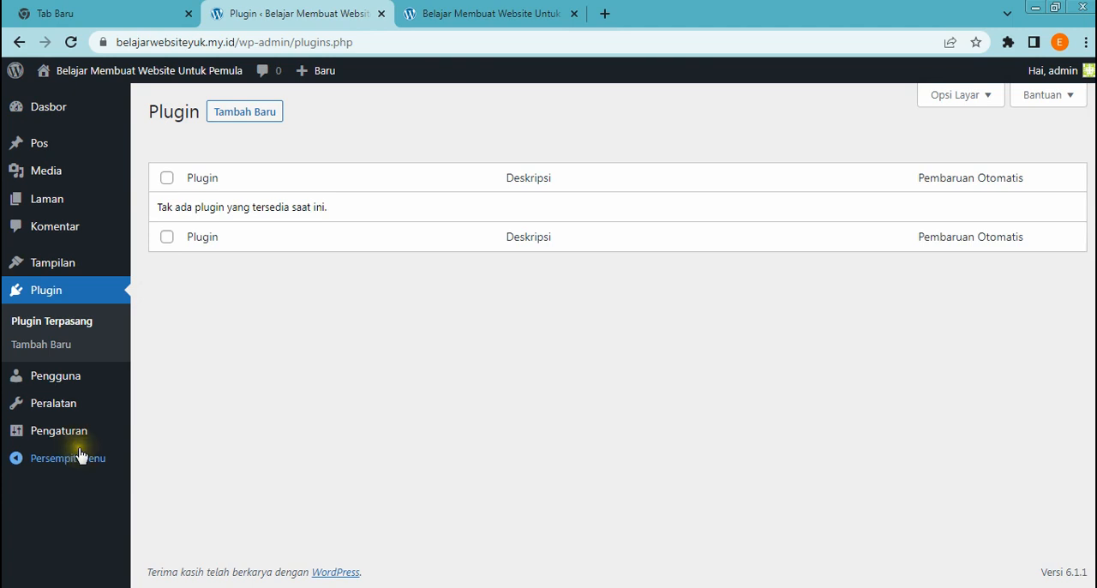
mouse_move(101, 444)
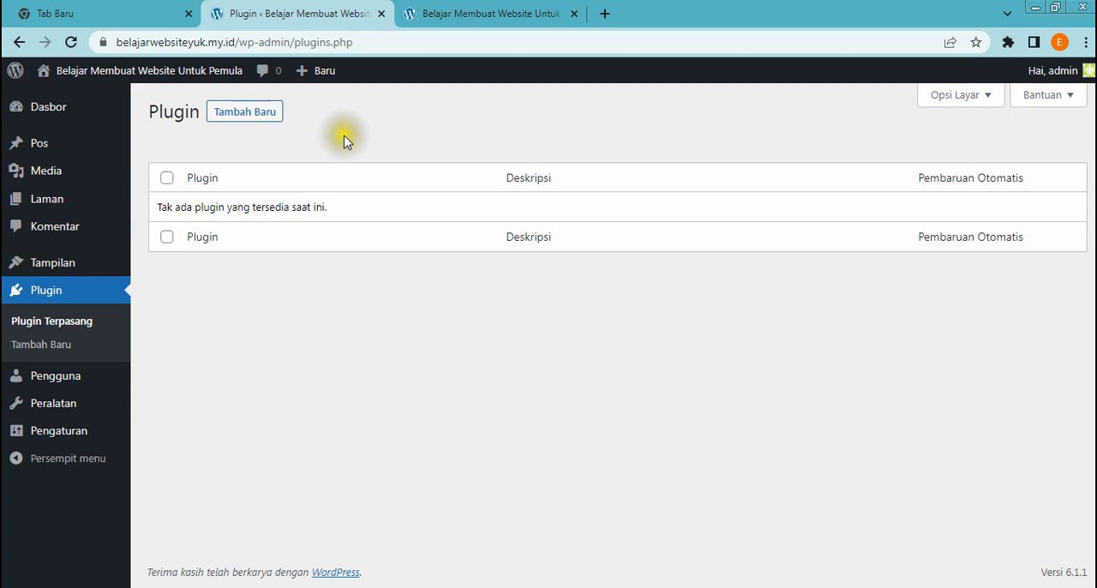
left_click(248, 117)
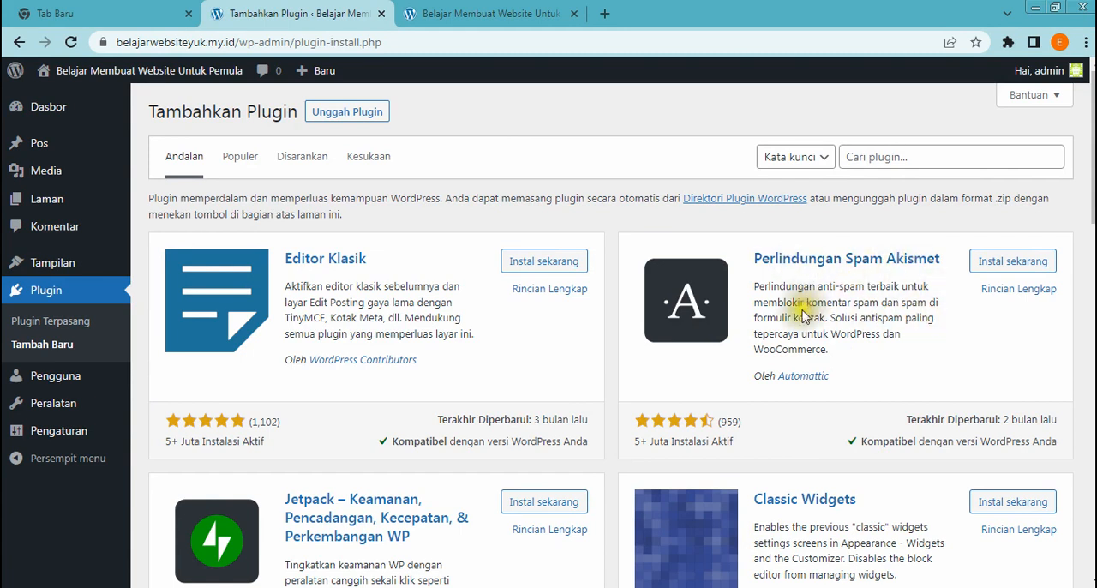
Install and activate the Perlindungan Spam Akismet plugin
left_click(997, 267)
left_click(999, 267)
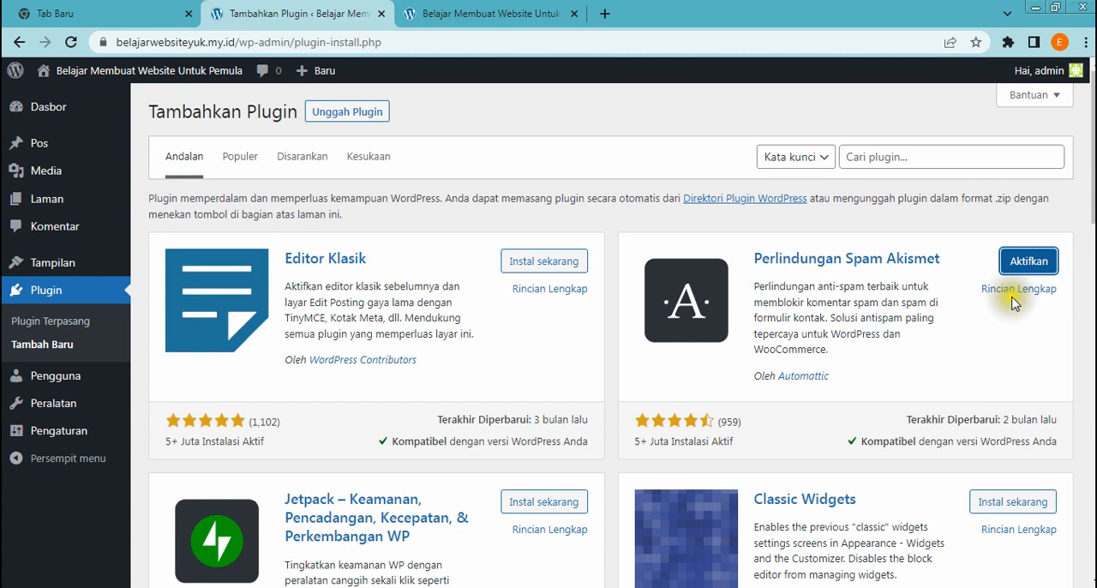
left_click(1030, 264)
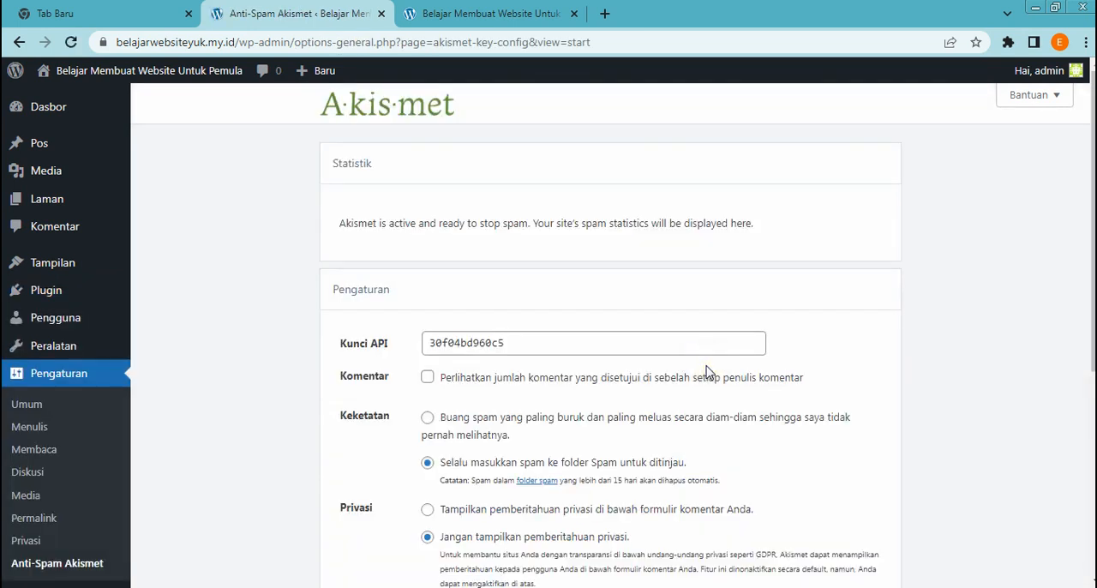
Examine the Akismet API key, comment, strictness, privacy and account settings, and glance at the public homepage
scroll(748, 364, "down", 3)
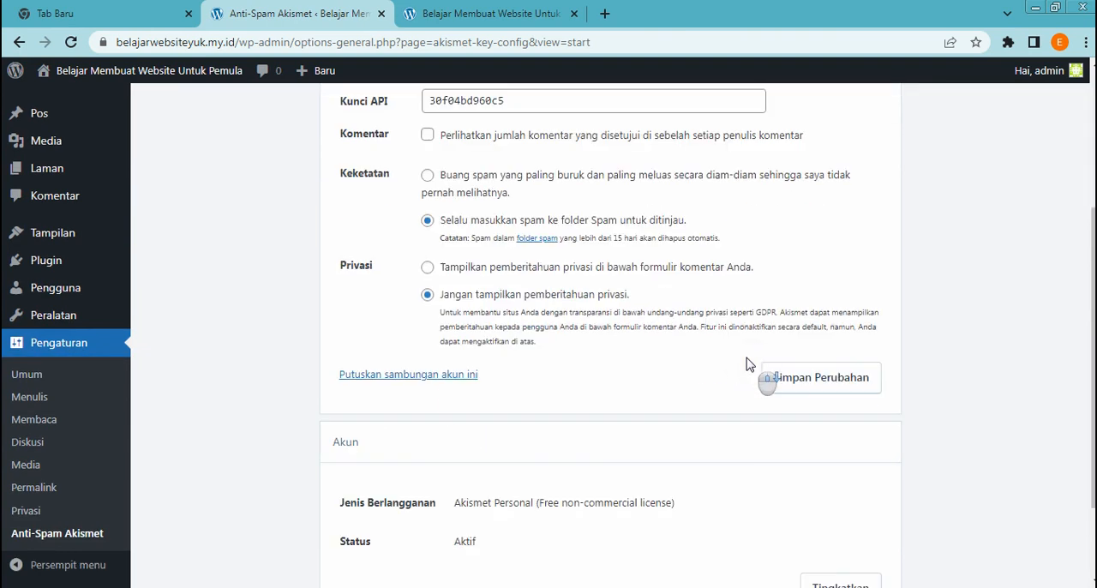
scroll(754, 377, "up", 3)
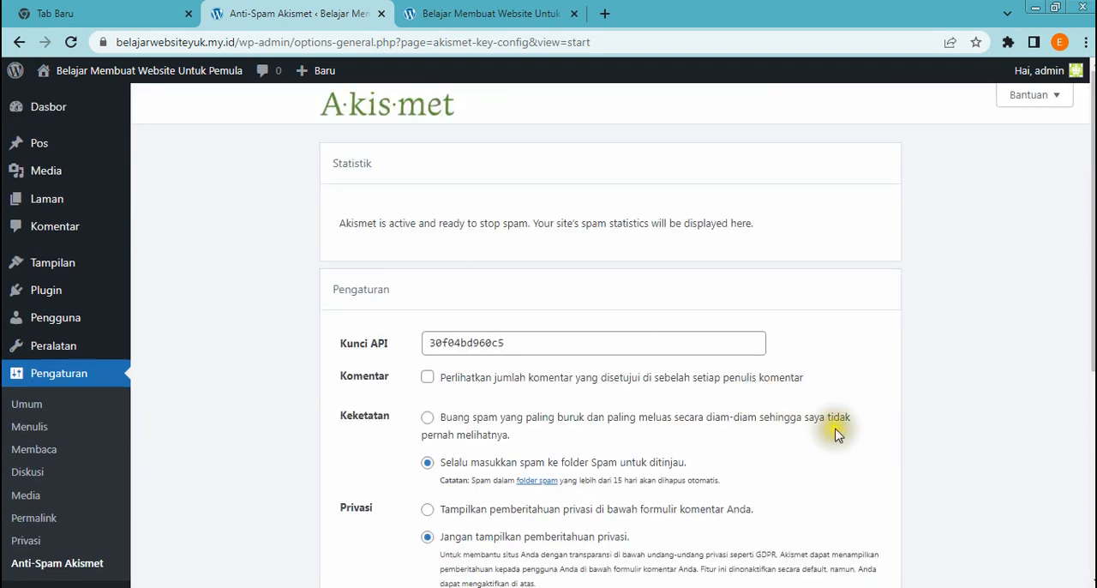
scroll(836, 435, "down", 4)
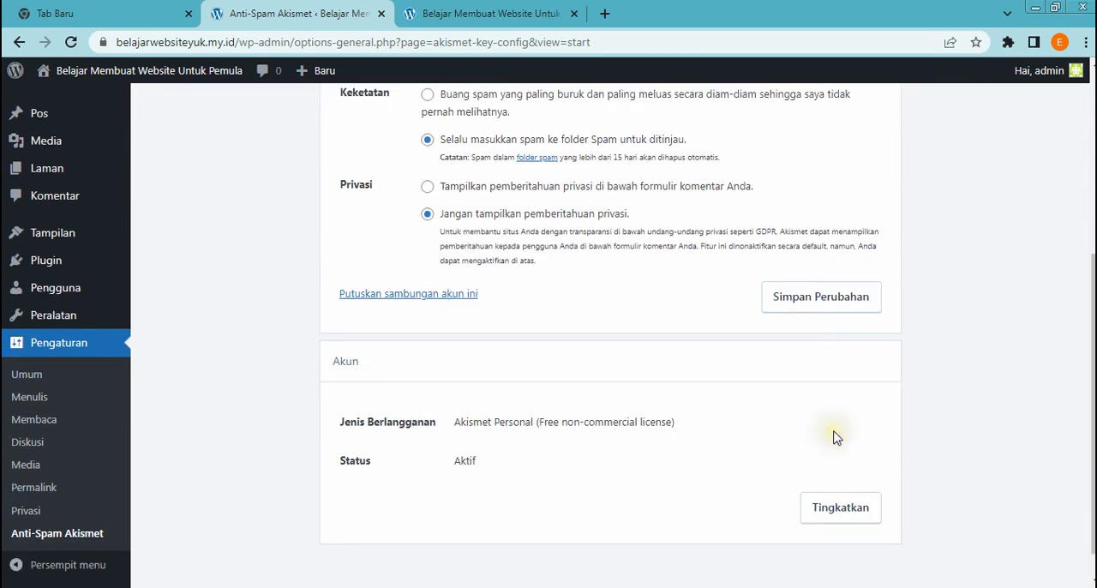
scroll(836, 438, "up", 2)
scroll(728, 450, "up", 2)
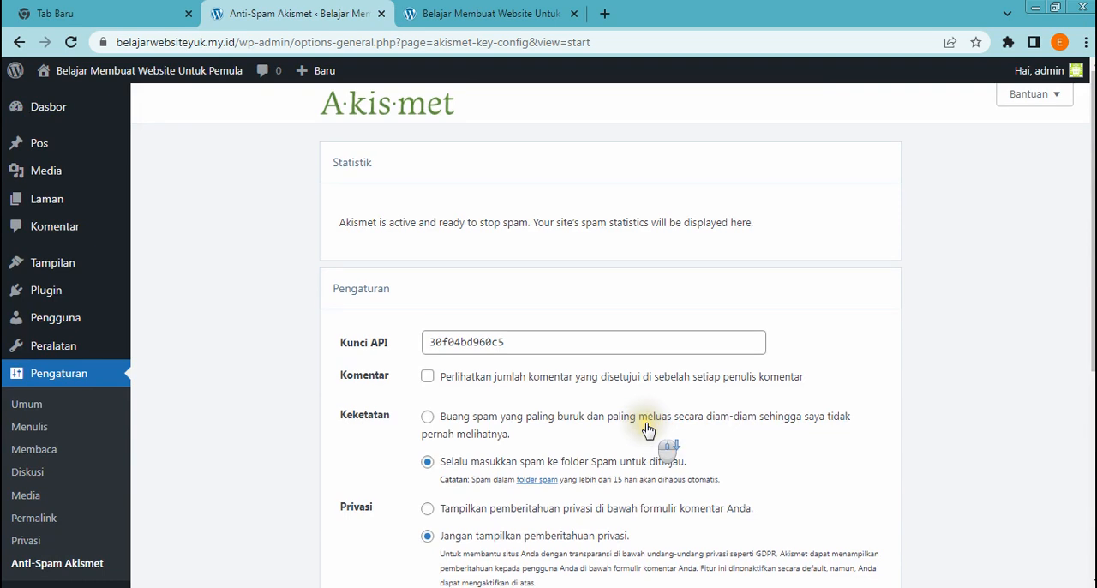
scroll(648, 431, "down", 3)
scroll(648, 431, "down", 1)
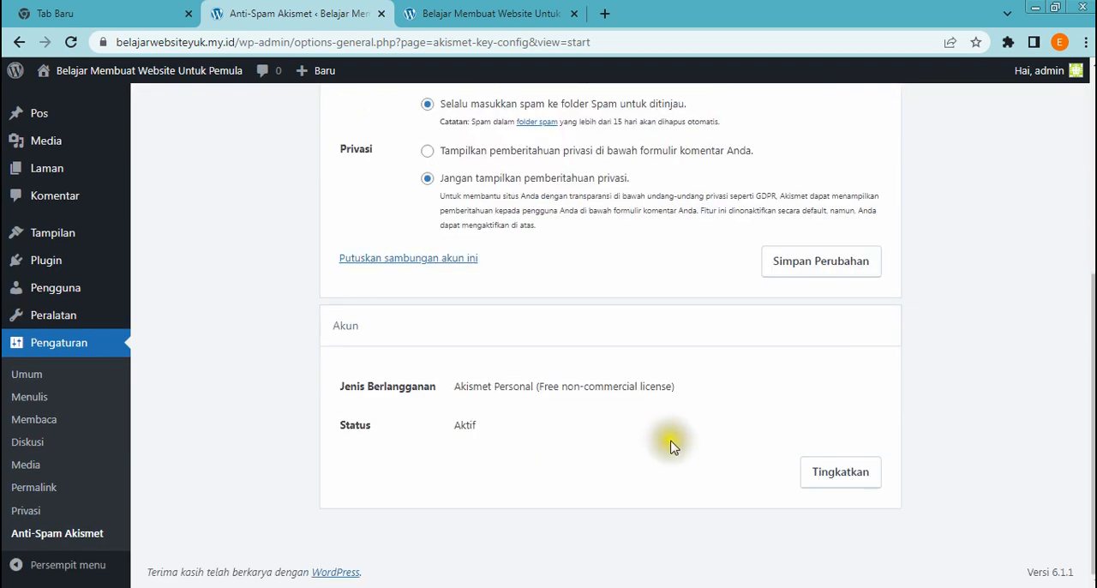
scroll(729, 454, "up", 3)
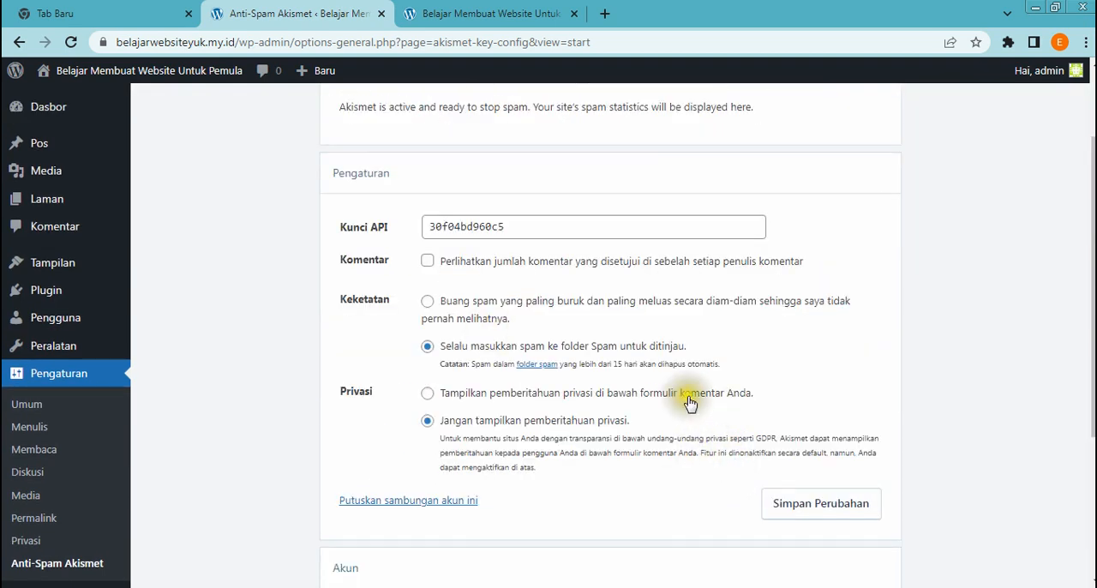
scroll(710, 416, "up", 1)
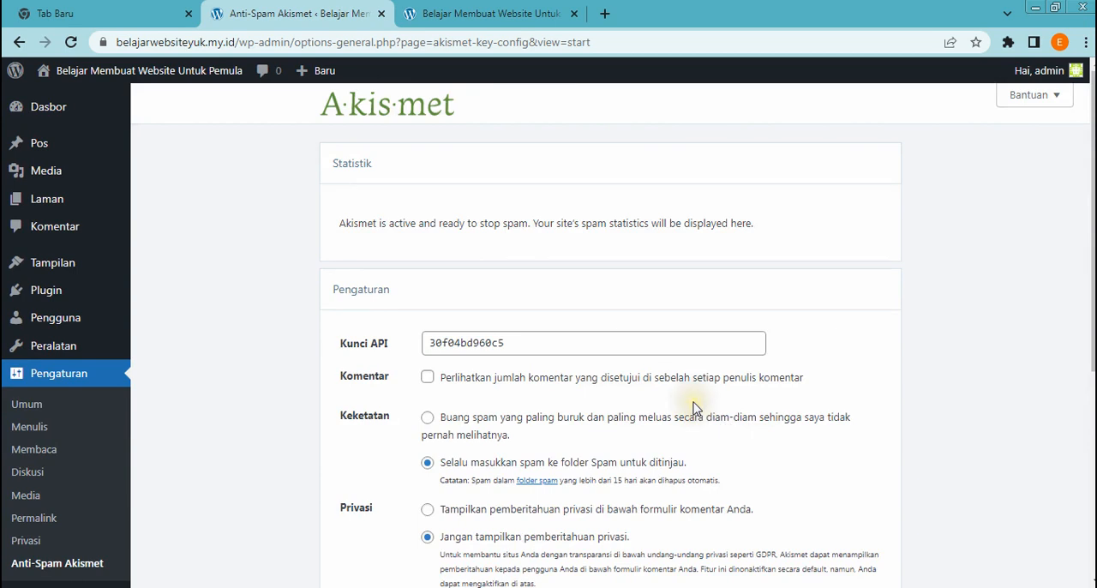
scroll(641, 392, "down", 2)
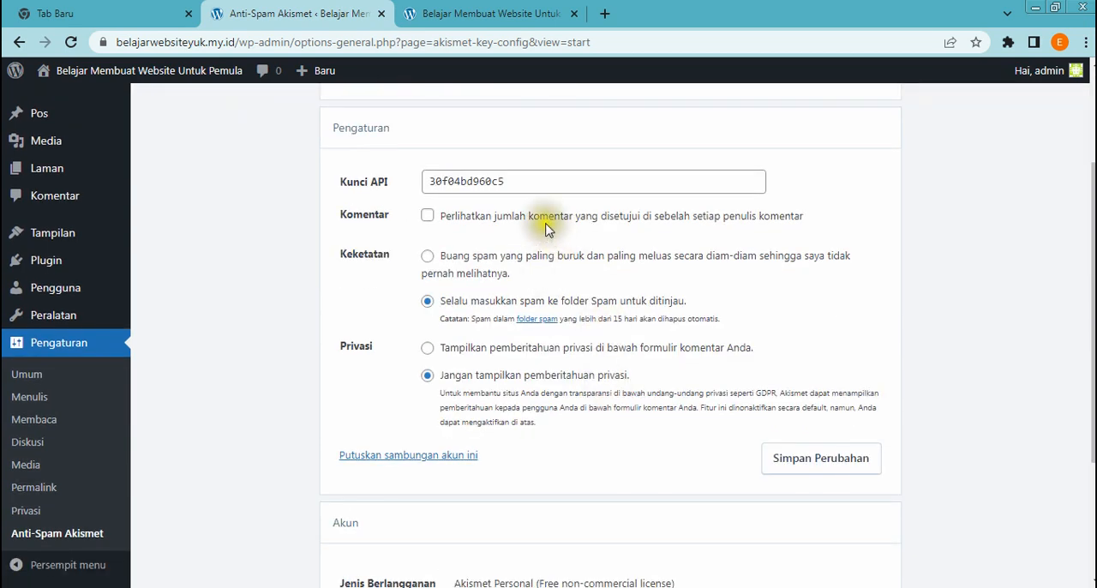
left_click(531, 177)
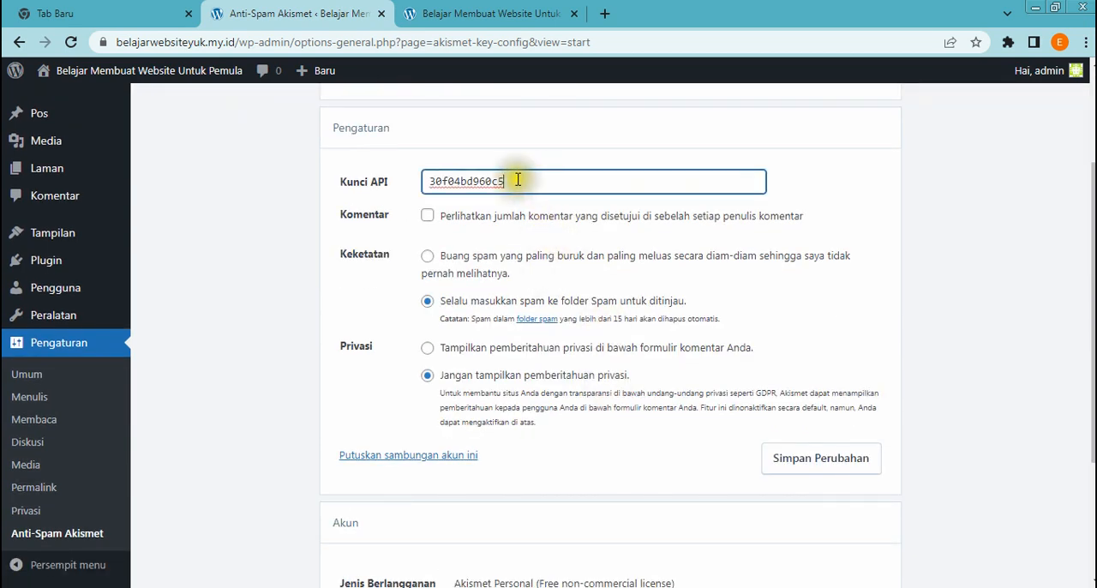
scroll(649, 461, "down", 1)
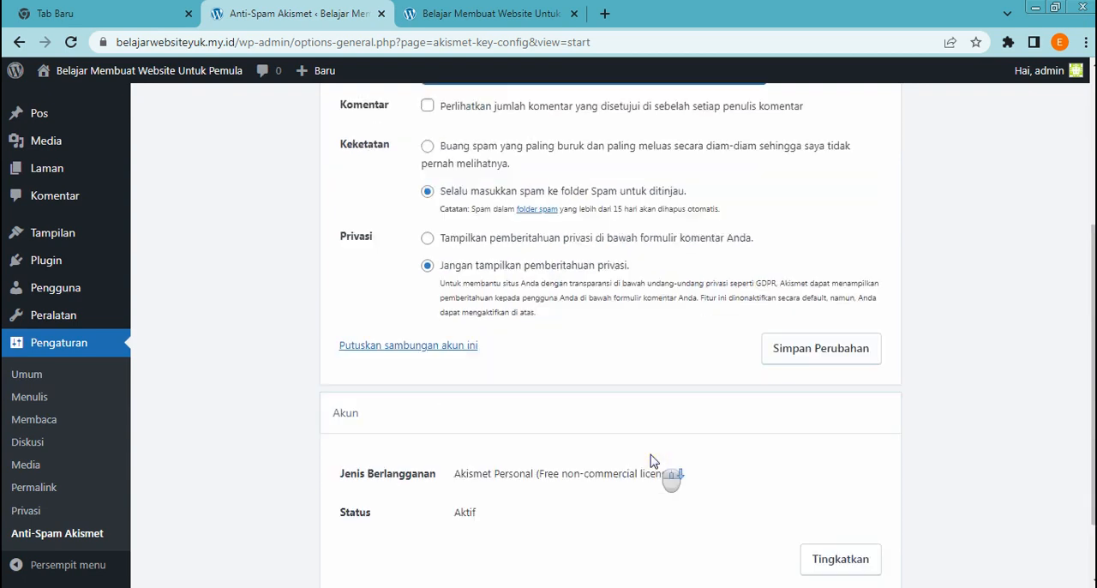
scroll(650, 460, "down", 1)
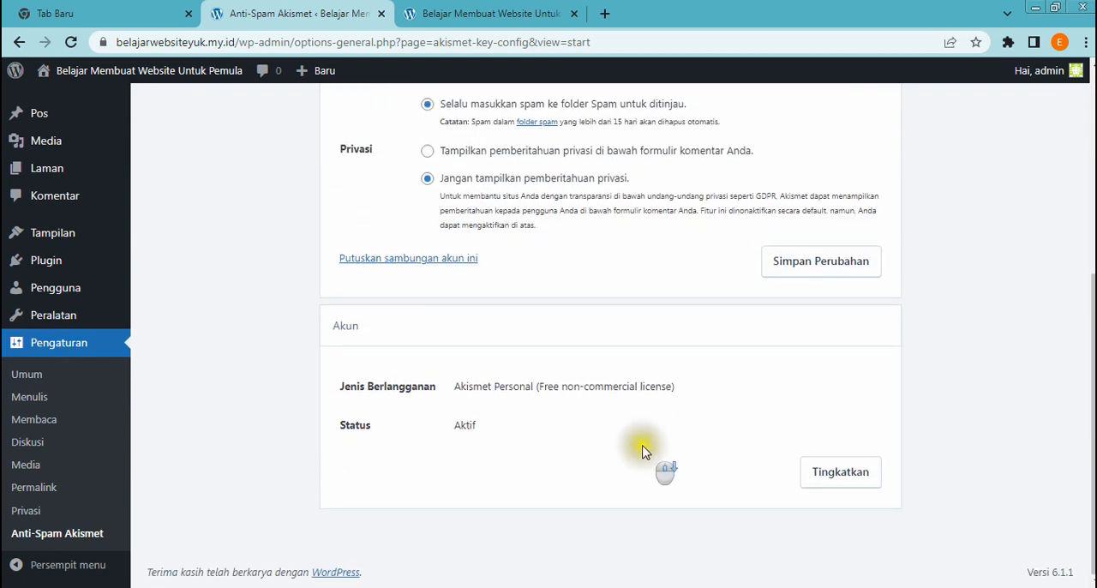
scroll(644, 454, "up", 3)
scroll(644, 452, "up", 1)
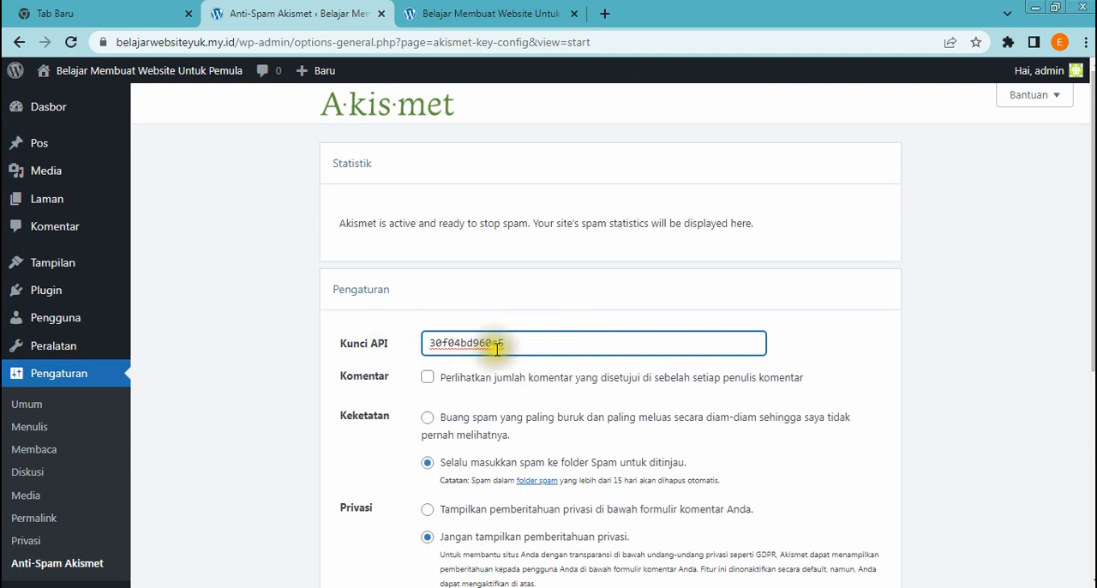
scroll(579, 352, "down", 1)
scroll(579, 352, "down", 4)
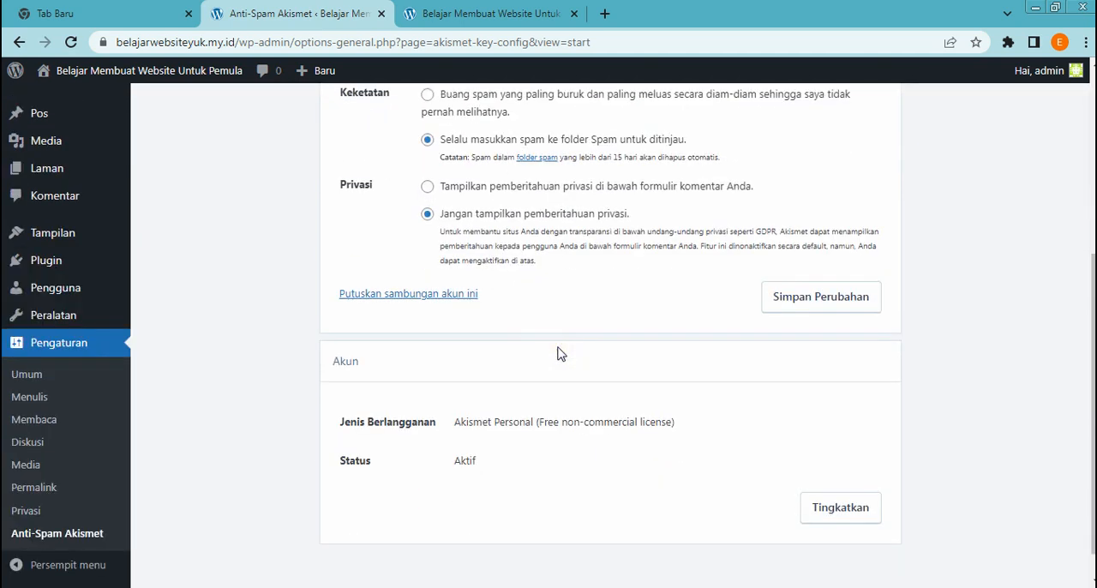
scroll(559, 354, "up", 4)
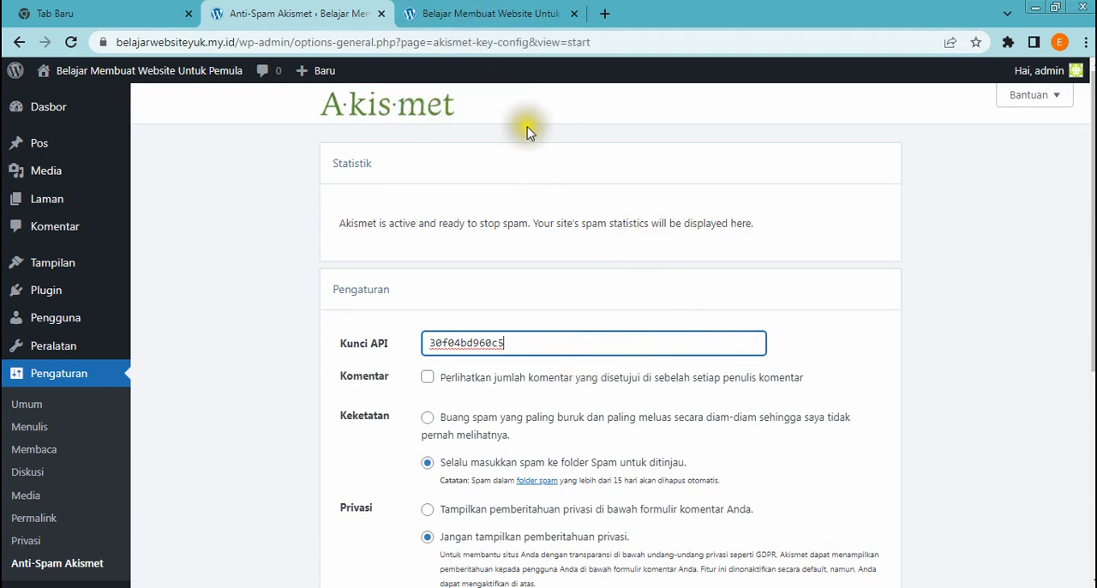
left_click(502, 15)
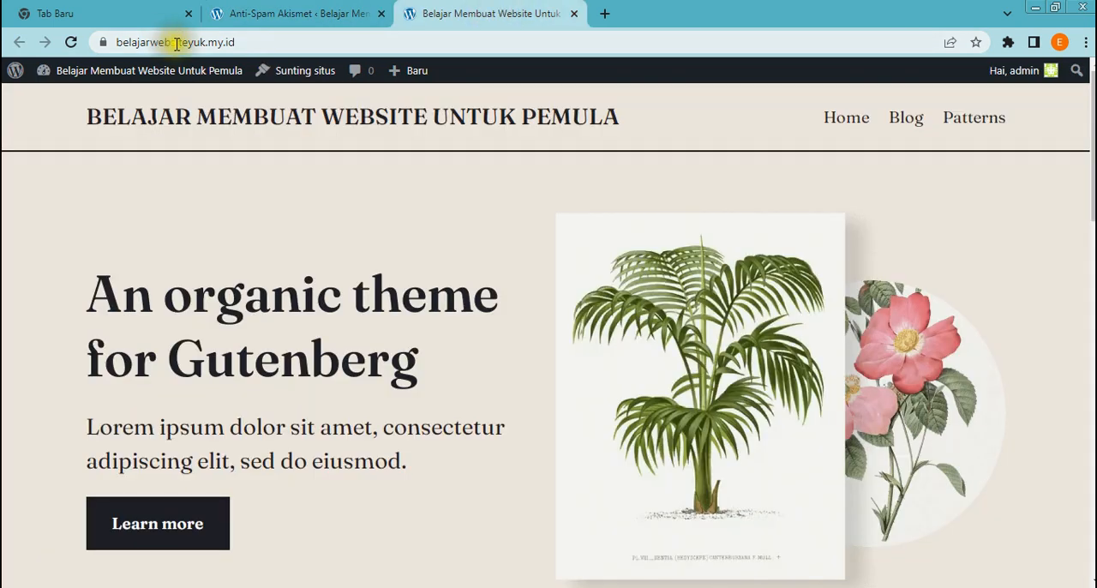
left_click(289, 14)
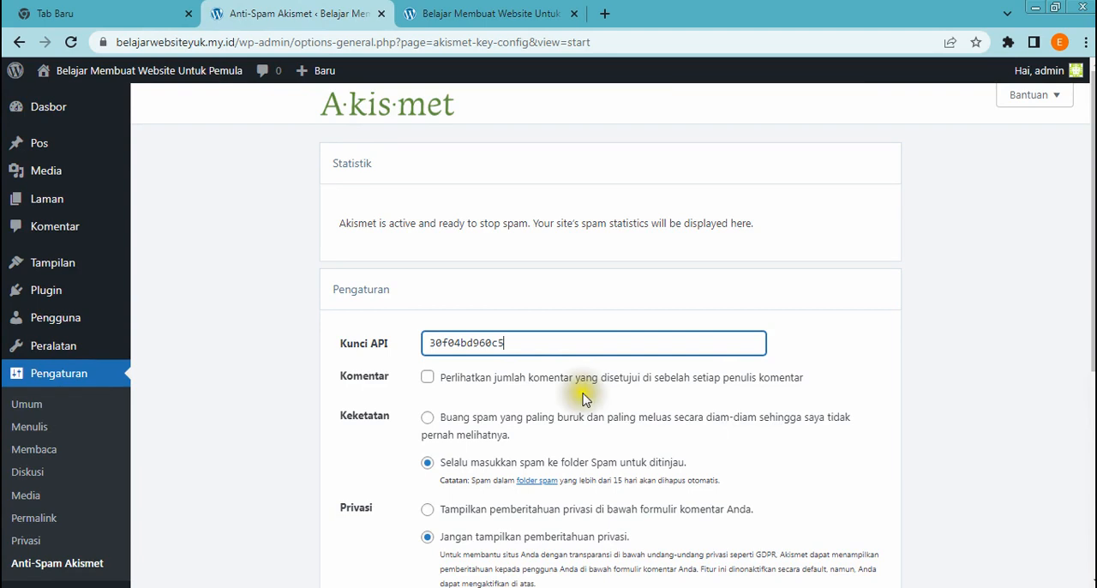
Save the Anti-Spam Akismet settings and check the saved options
scroll(480, 468, "down", 2)
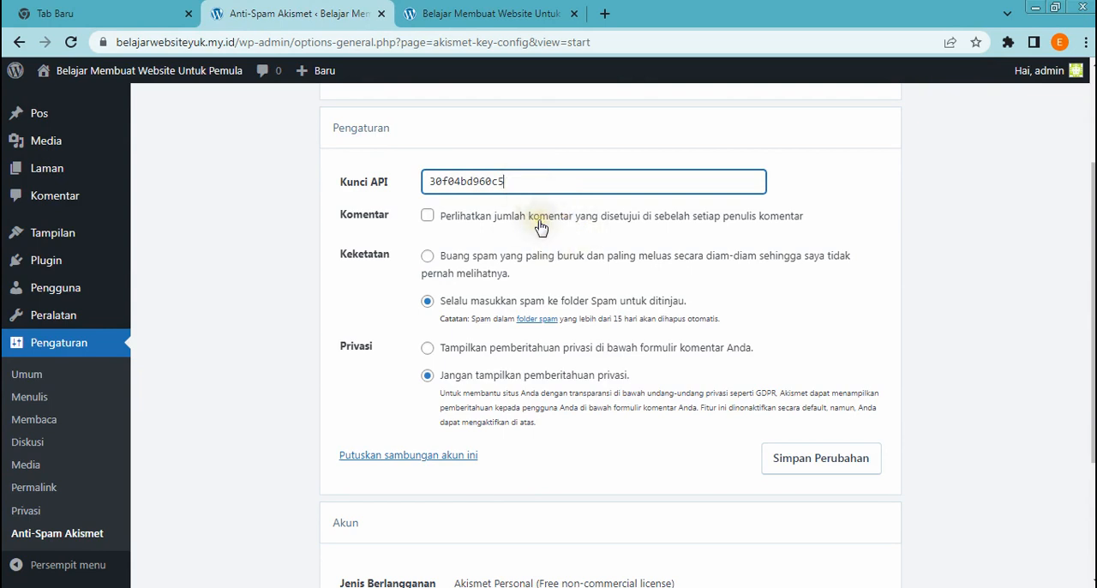
scroll(540, 228, "down", 1)
left_click(841, 390)
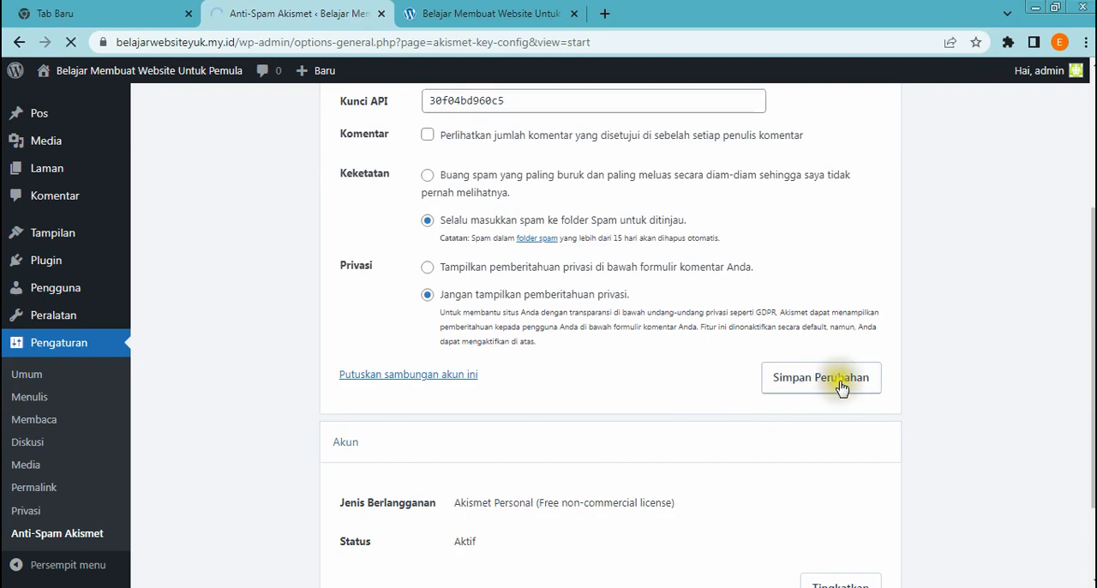
left_click(842, 385)
left_click(836, 374)
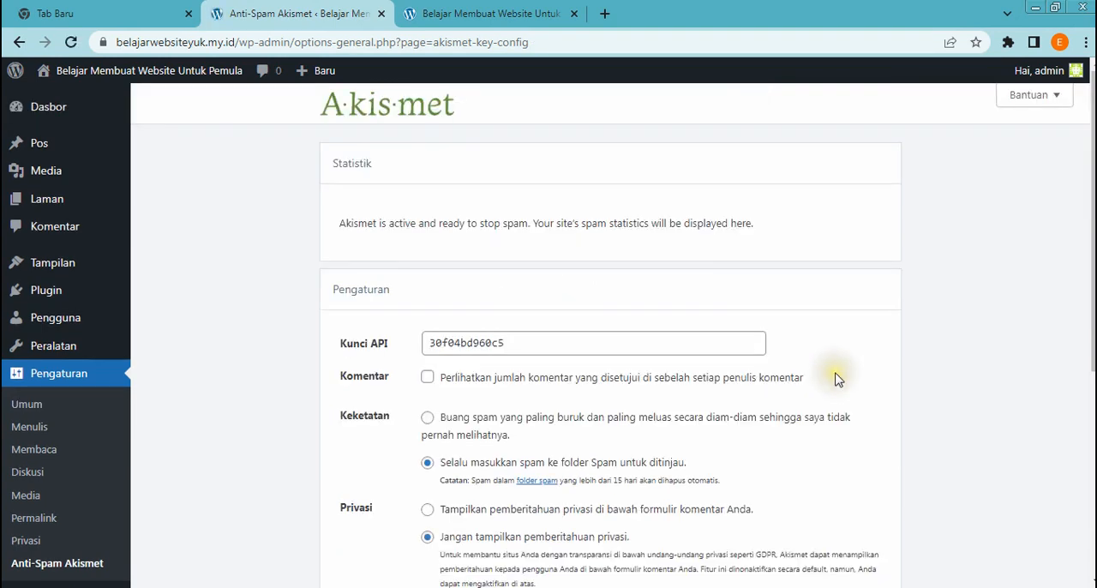
scroll(795, 381, "down", 2)
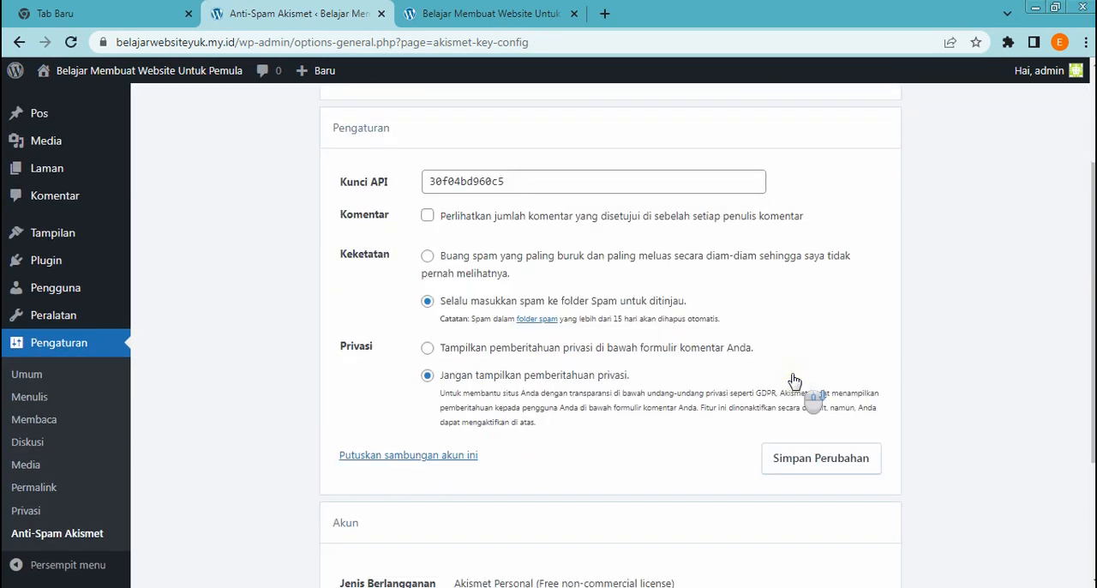
scroll(686, 497, "down", 1)
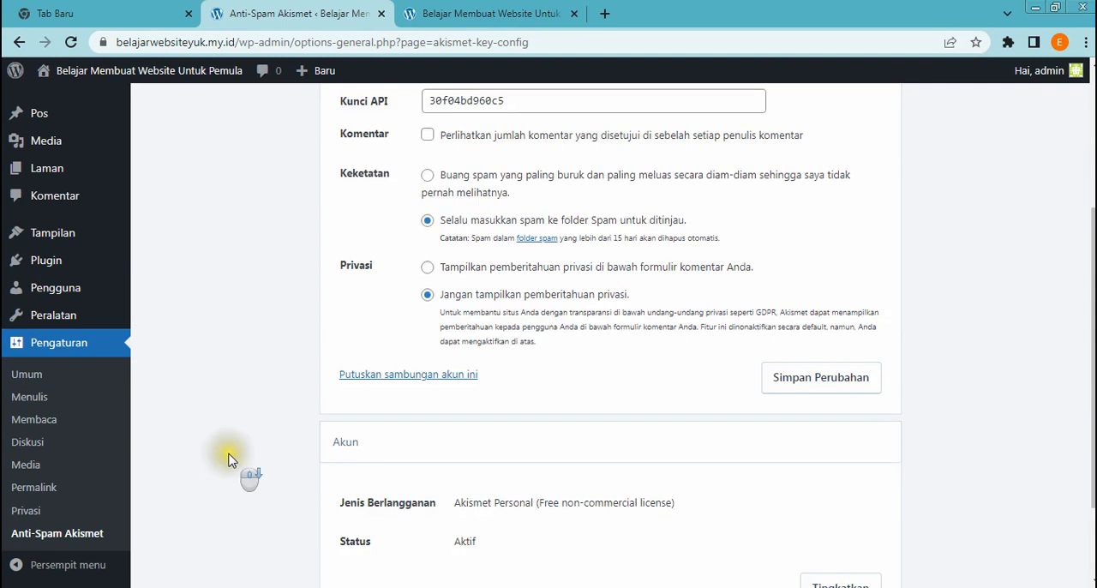
scroll(219, 424, "up", 3)
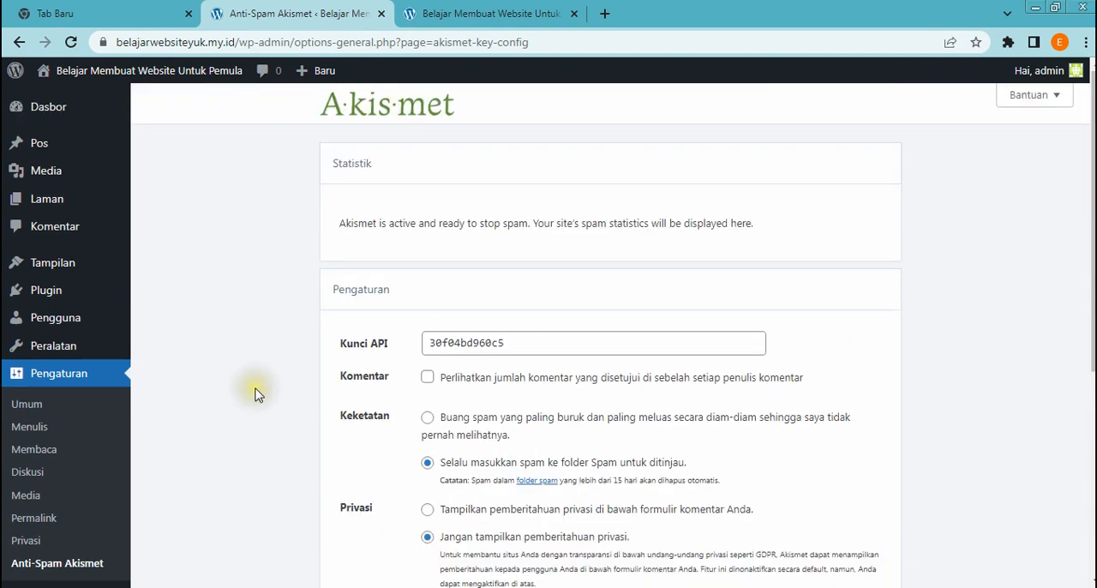
Open the installed plugins list and go to the page for adding another plugin
mouse_move(56, 300)
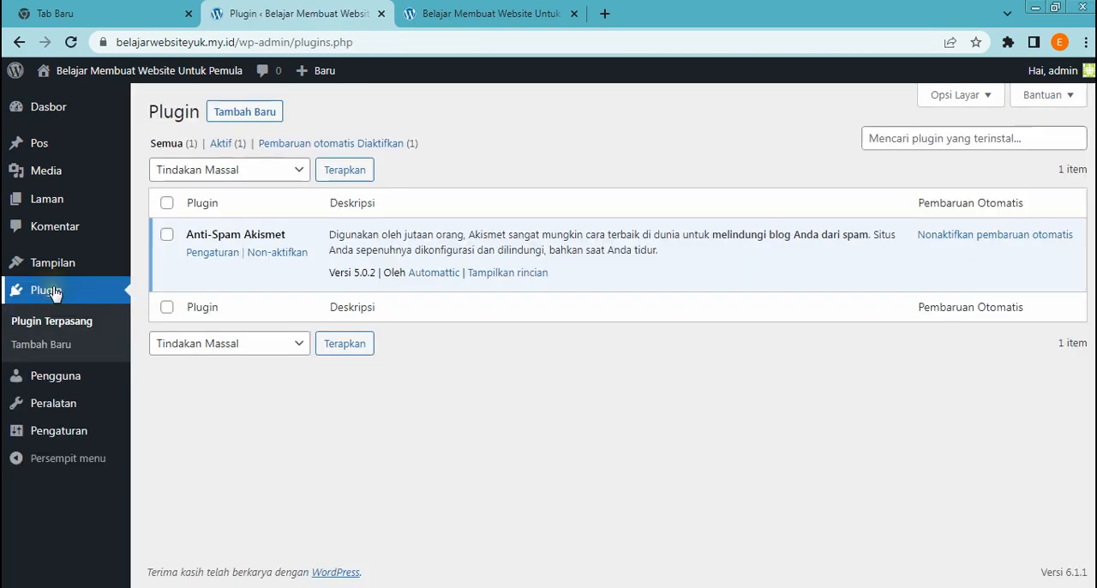
left_click(245, 112)
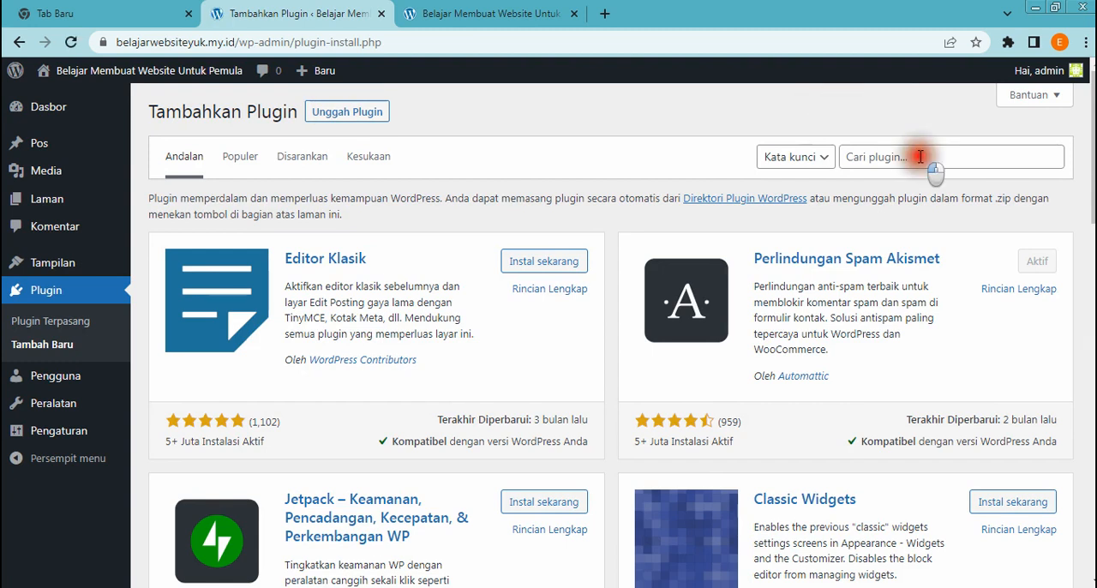
Search the plugin directory for "yoast seo", then install and activate the Yoast SEO plugin
left_click(920, 157)
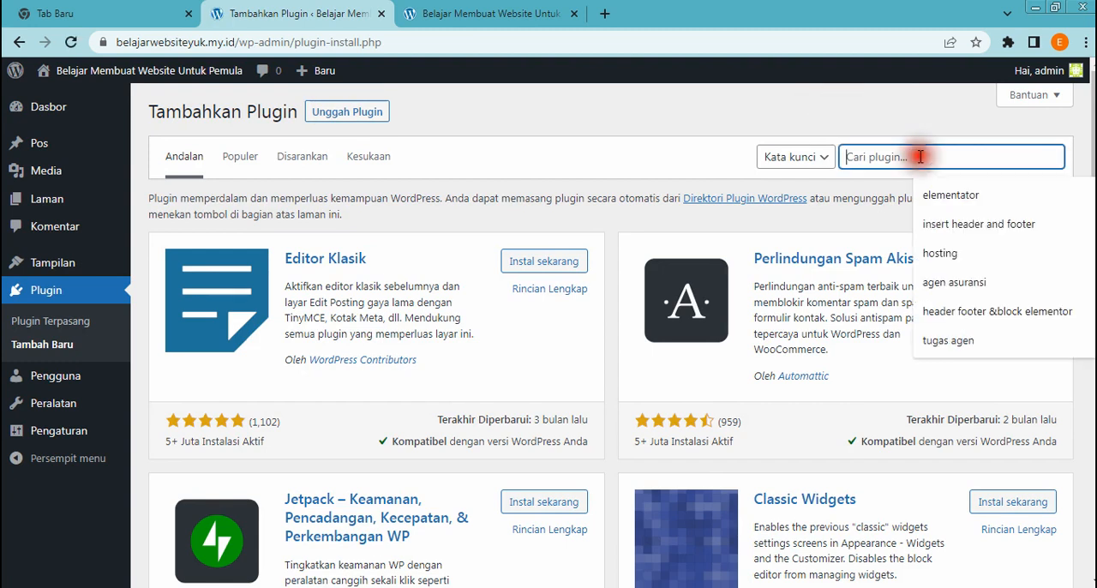
left_click(909, 152)
type("yoast seo")
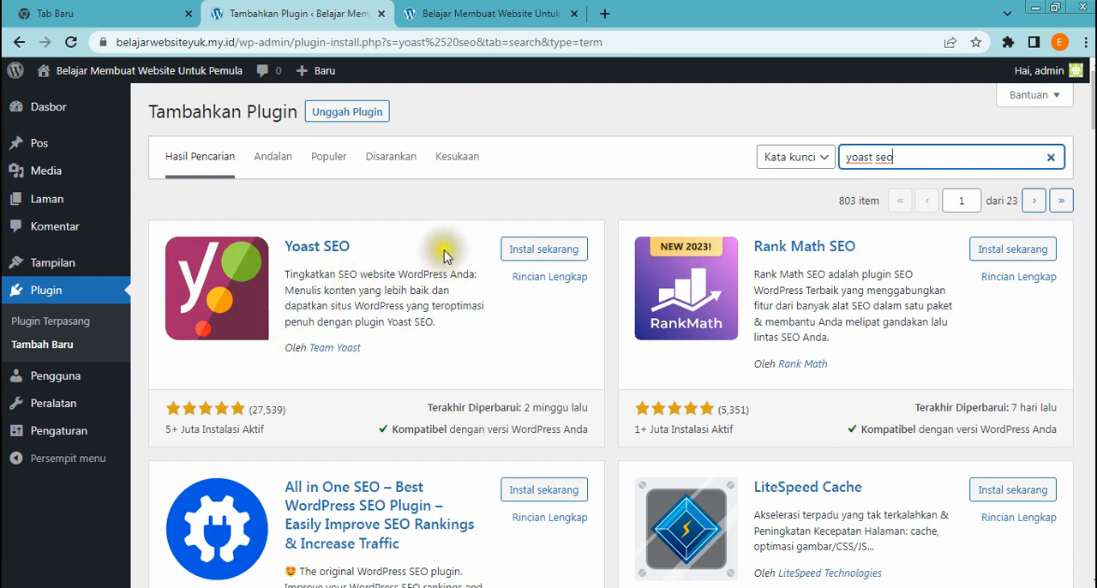
left_click(514, 257)
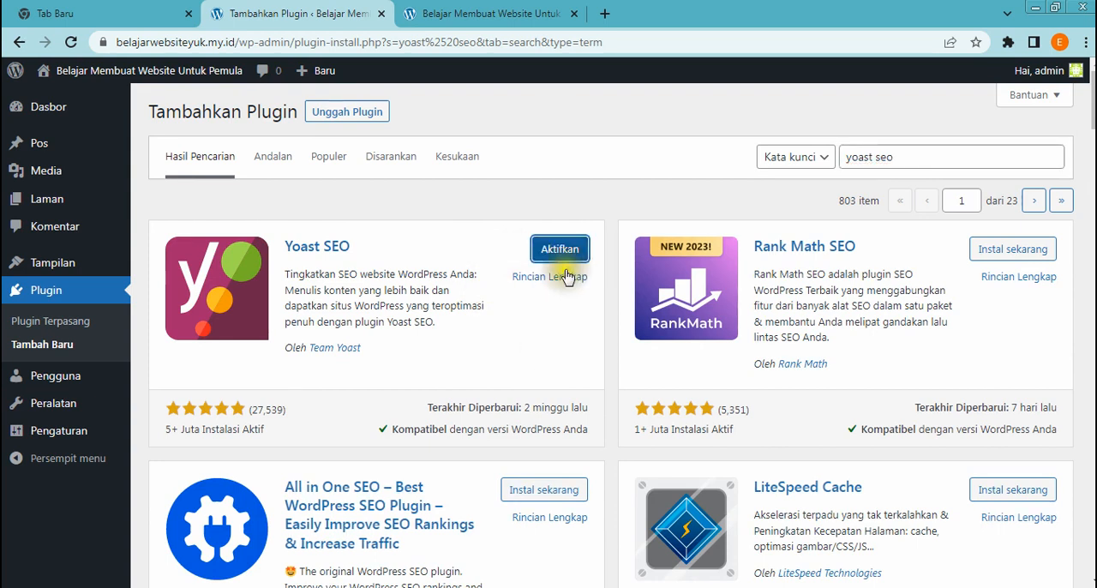
left_click(559, 248)
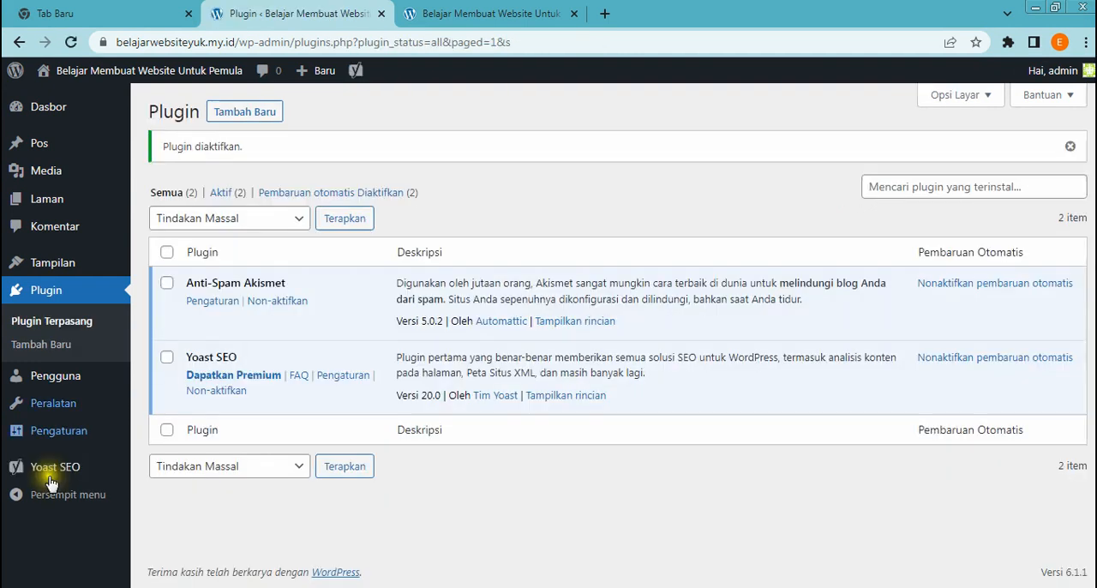
Open Yoast SEO's initial configuration (Konfigurasi awal) and look through its list of setup stages
mouse_move(76, 469)
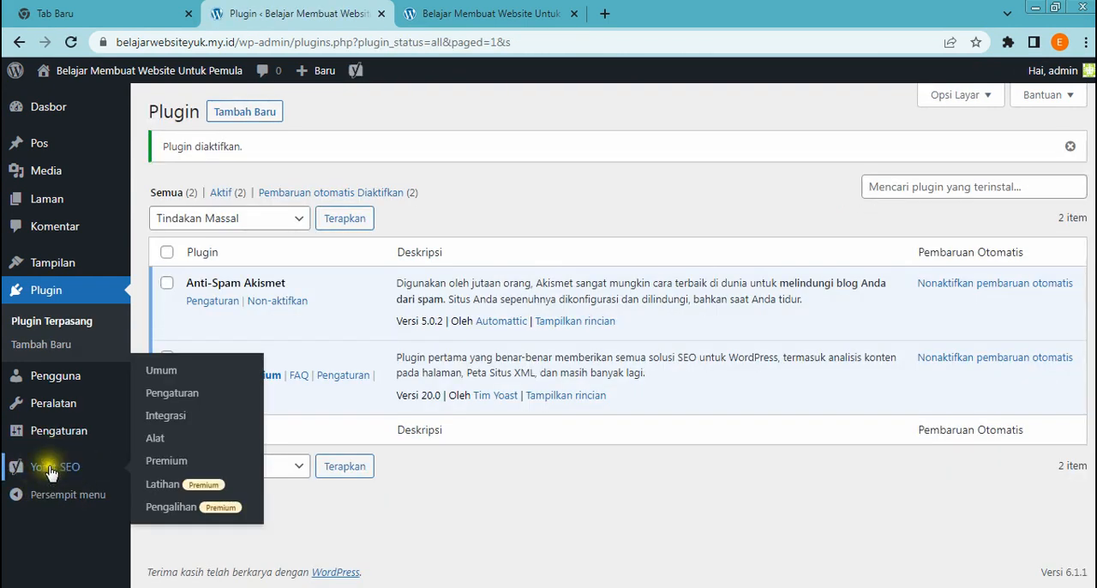
left_click(50, 467)
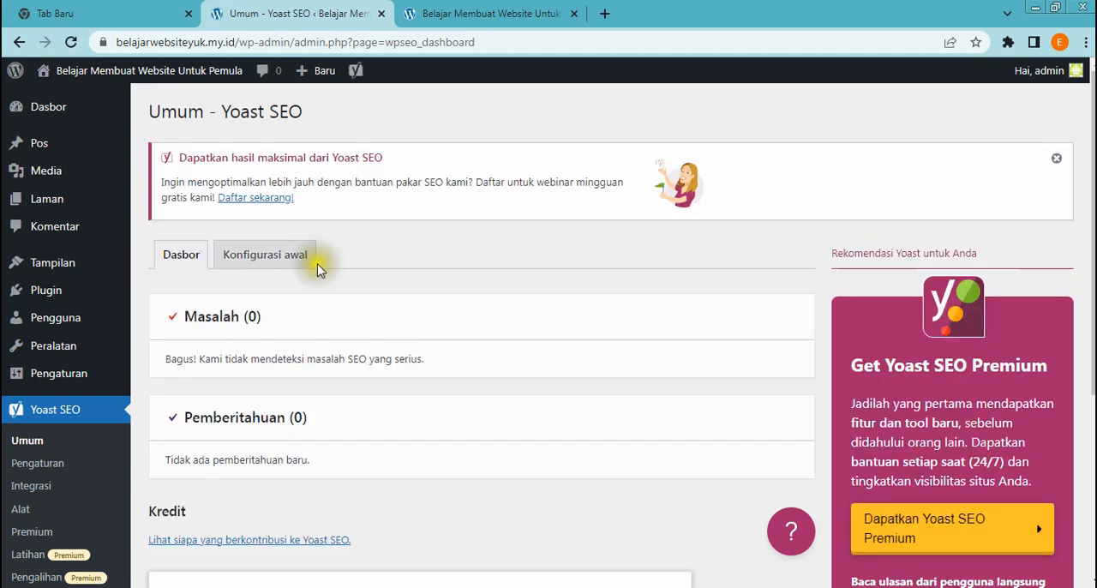
left_click(272, 260)
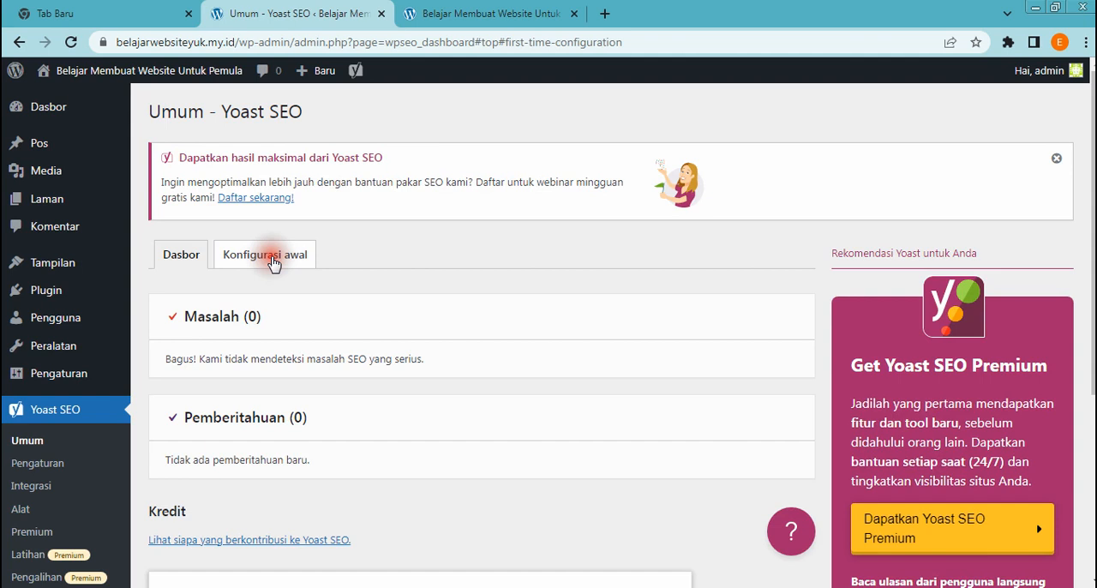
scroll(497, 373, "down", 2)
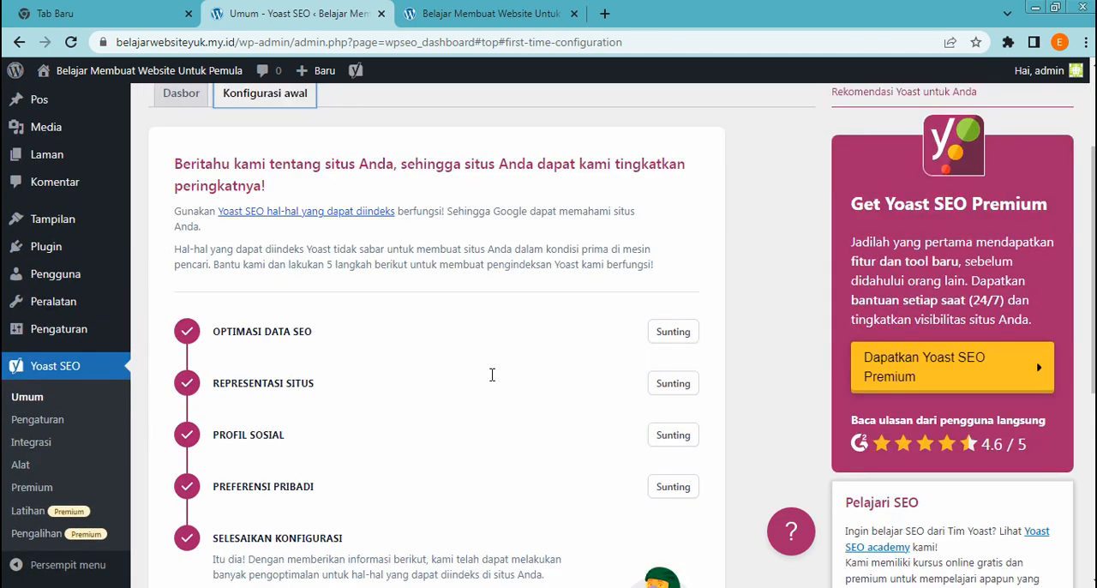
scroll(496, 400, "down", 2)
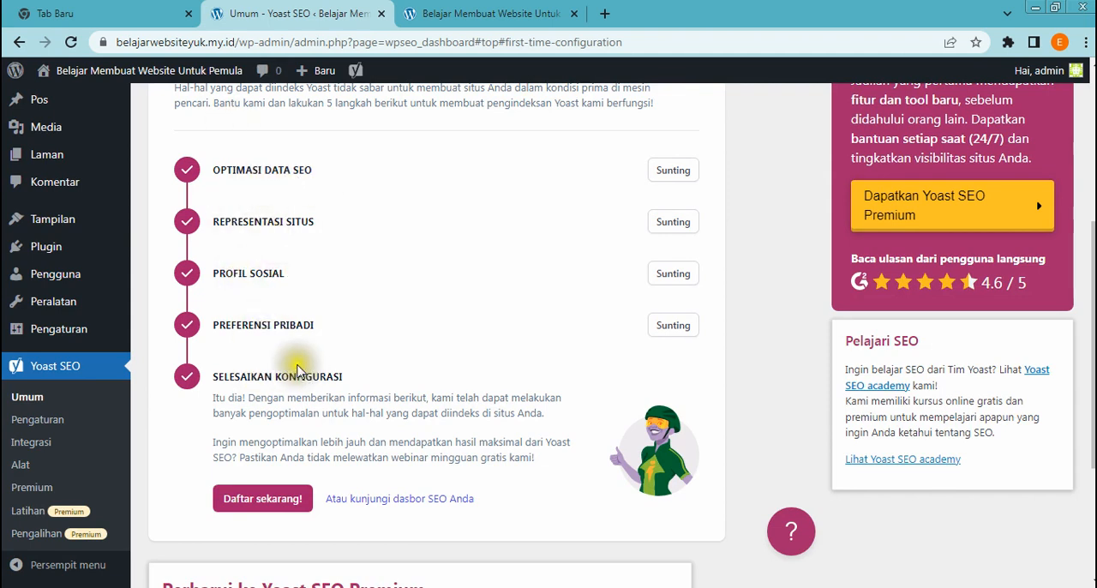
scroll(370, 375, "up", 2)
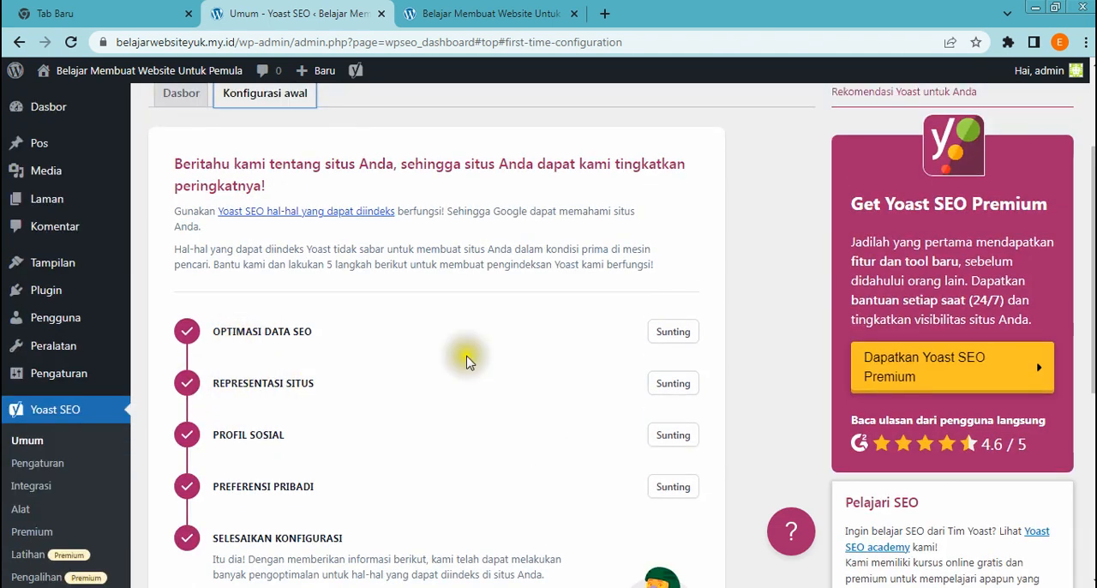
Open the Optimasi Data SEO stage for editing, review its analysis information and continue past it
left_click(667, 334)
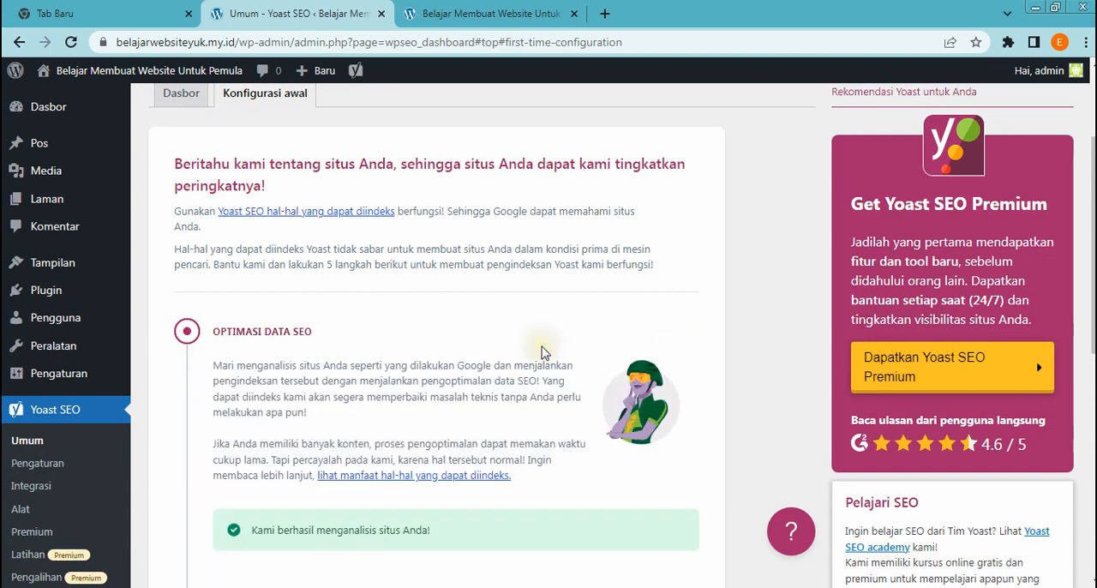
scroll(542, 351, "down", 2)
scroll(541, 352, "down", 2)
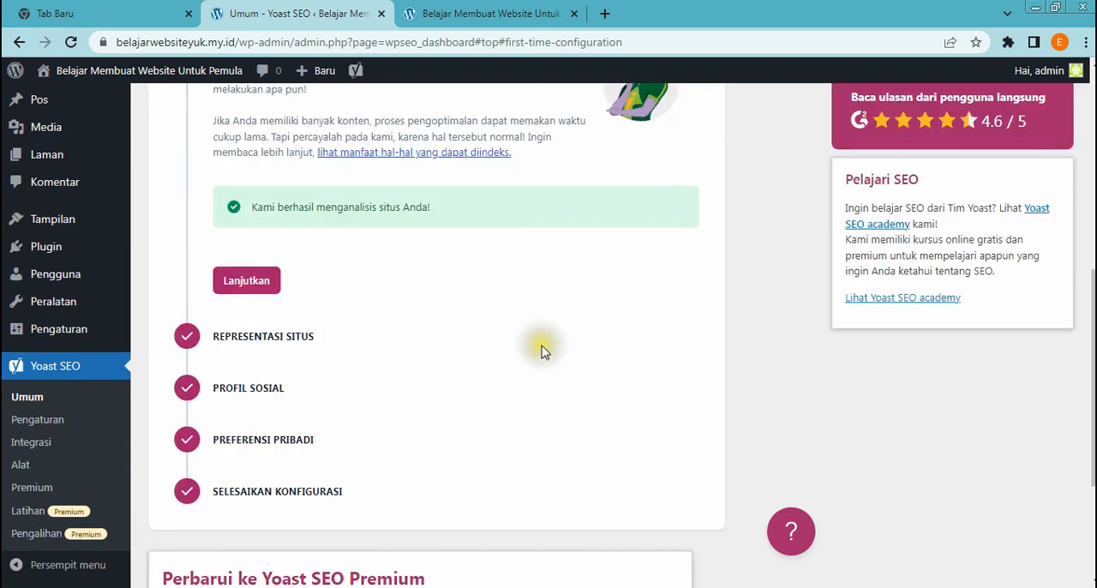
scroll(542, 351, "up", 1)
scroll(542, 352, "up", 1)
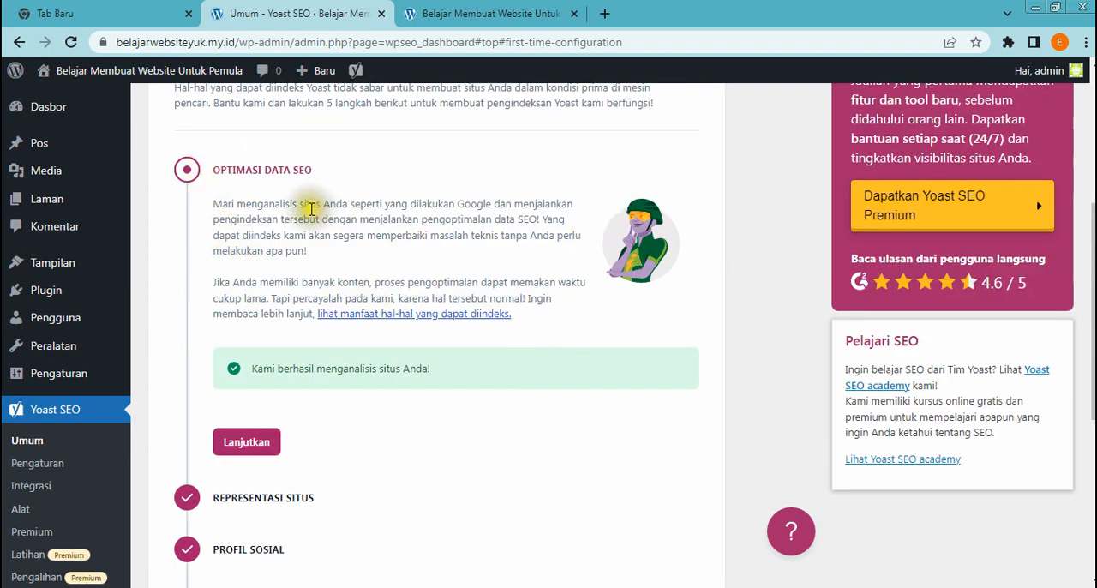
scroll(336, 343, "down", 1)
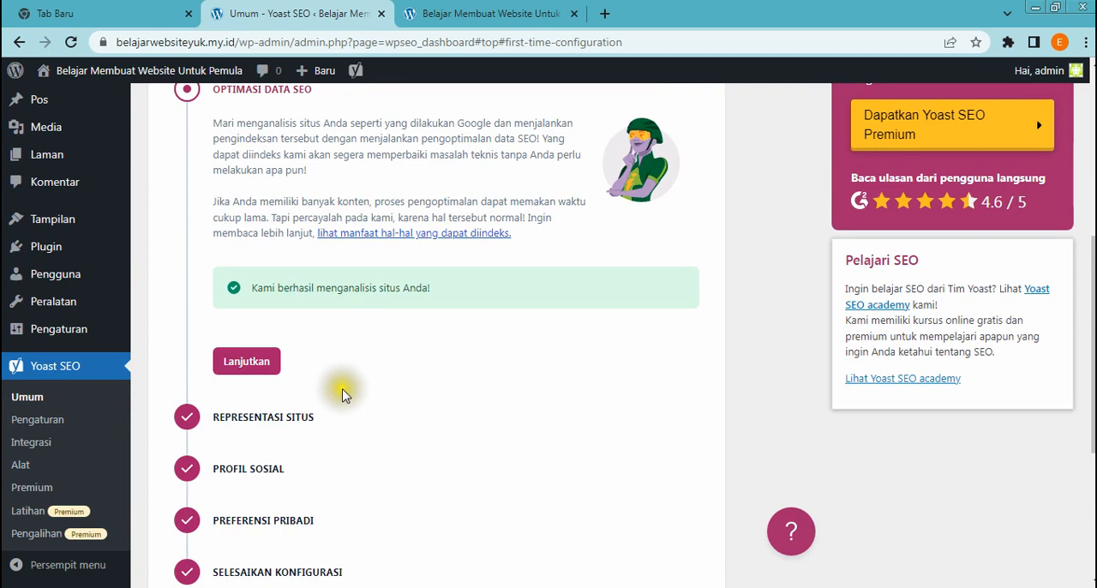
left_click(238, 361)
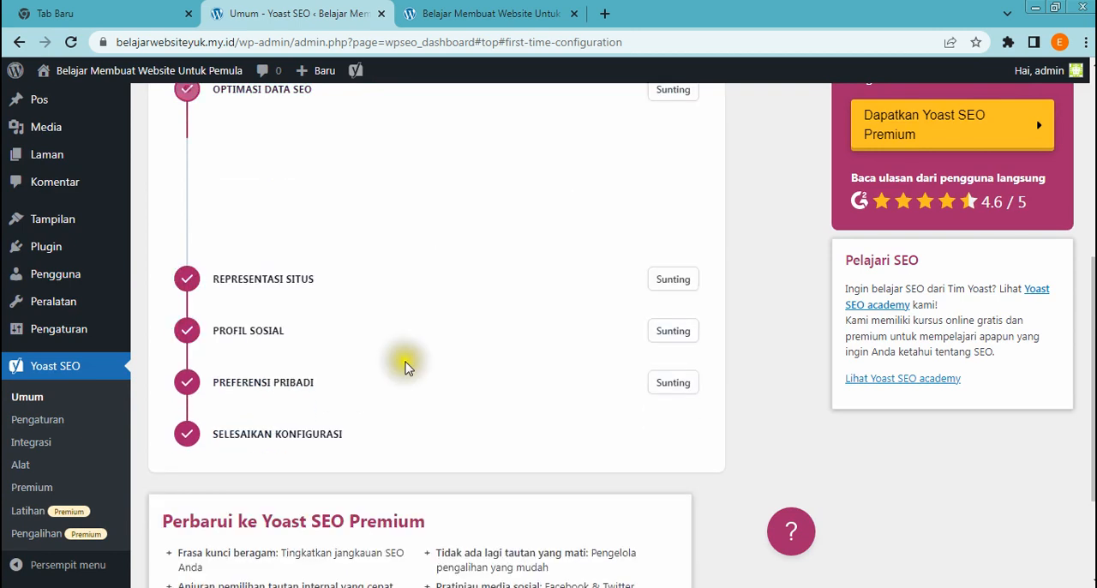
scroll(407, 367, "down", 1)
scroll(407, 367, "up", 1)
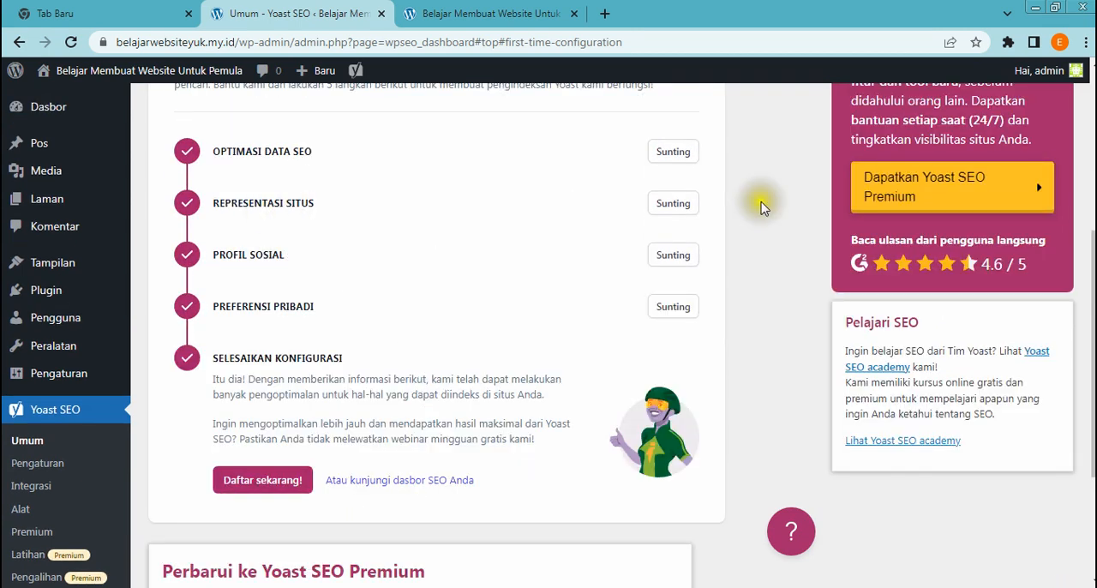
Open the Representasi Situs stage for editing and choose Orang as what the site represents
left_click(683, 204)
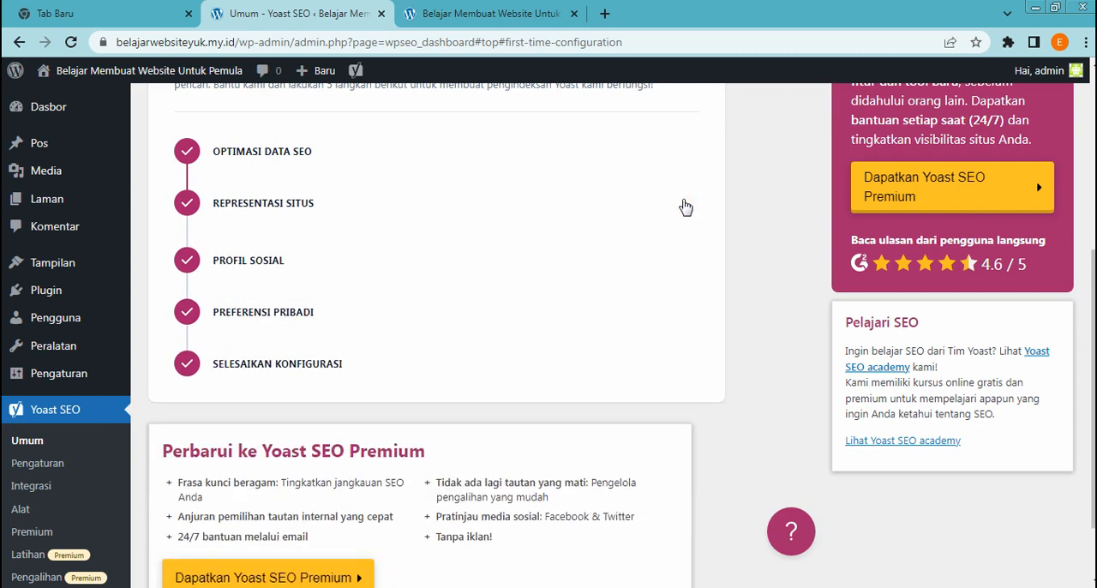
scroll(563, 330, "down", 1)
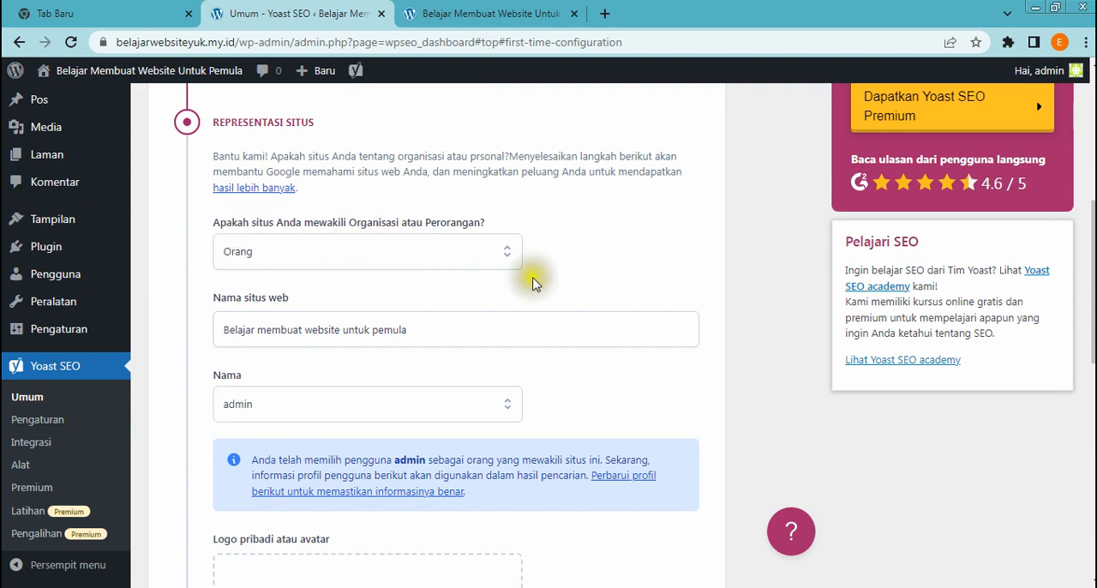
left_click(501, 257)
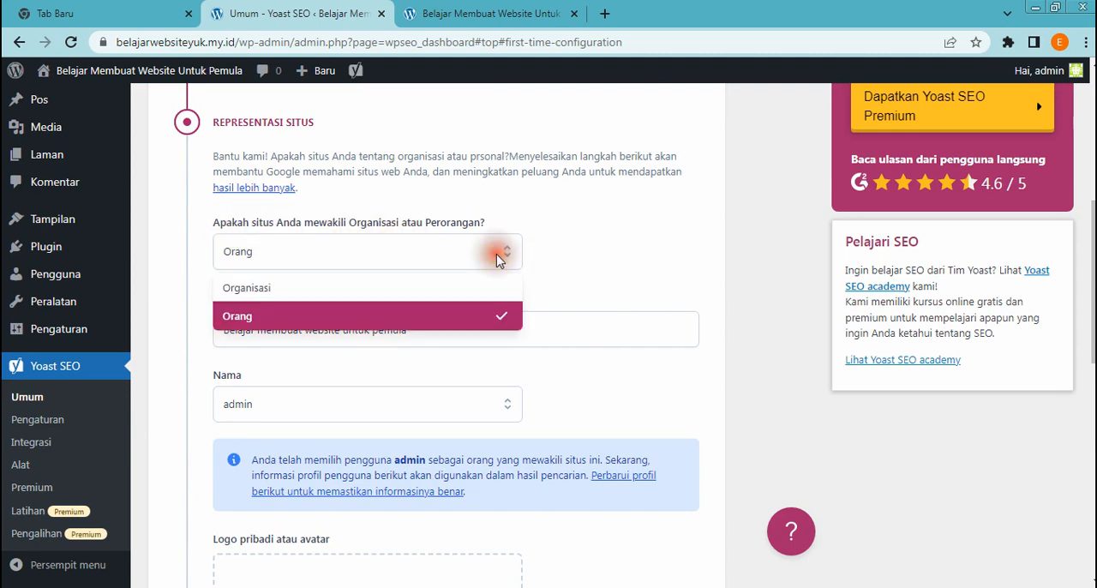
left_click(348, 318)
scroll(415, 311, "down", 1)
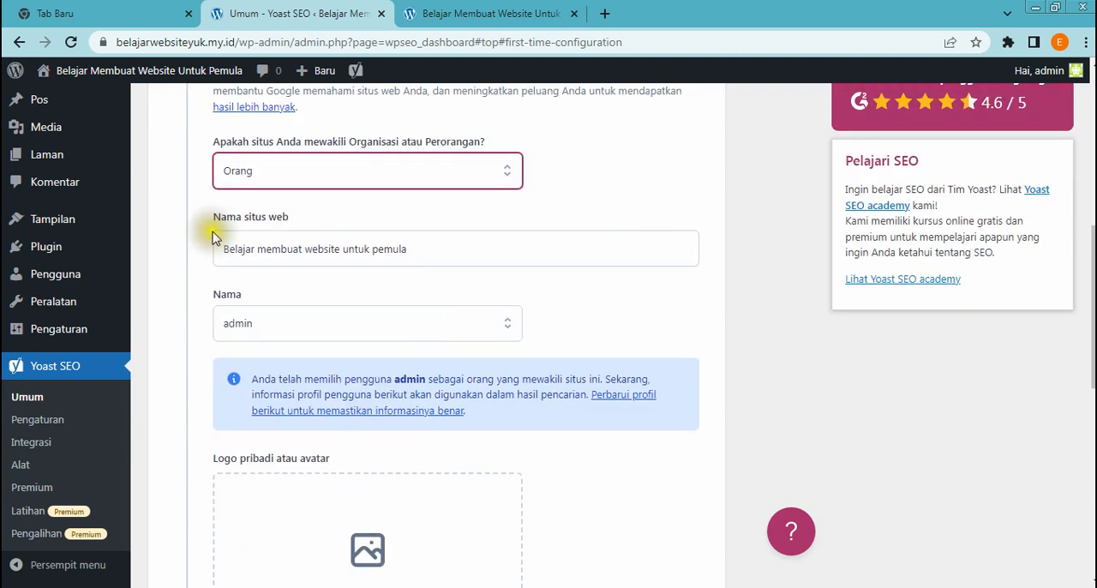
Check the website name, select admin as the person represented, and save the site representation without a logo or avatar
left_click(426, 249)
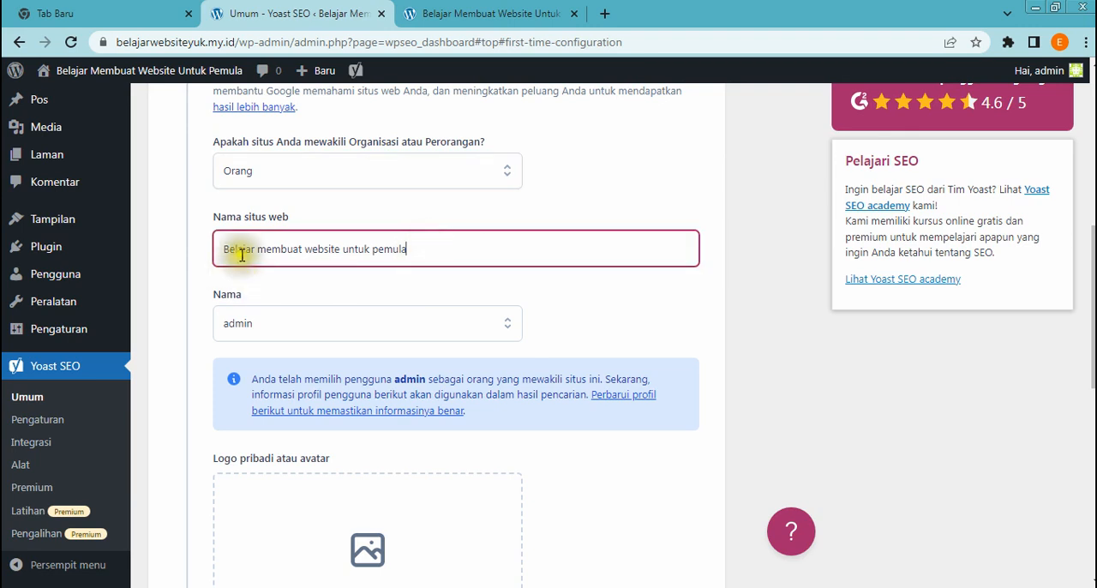
left_click(445, 300)
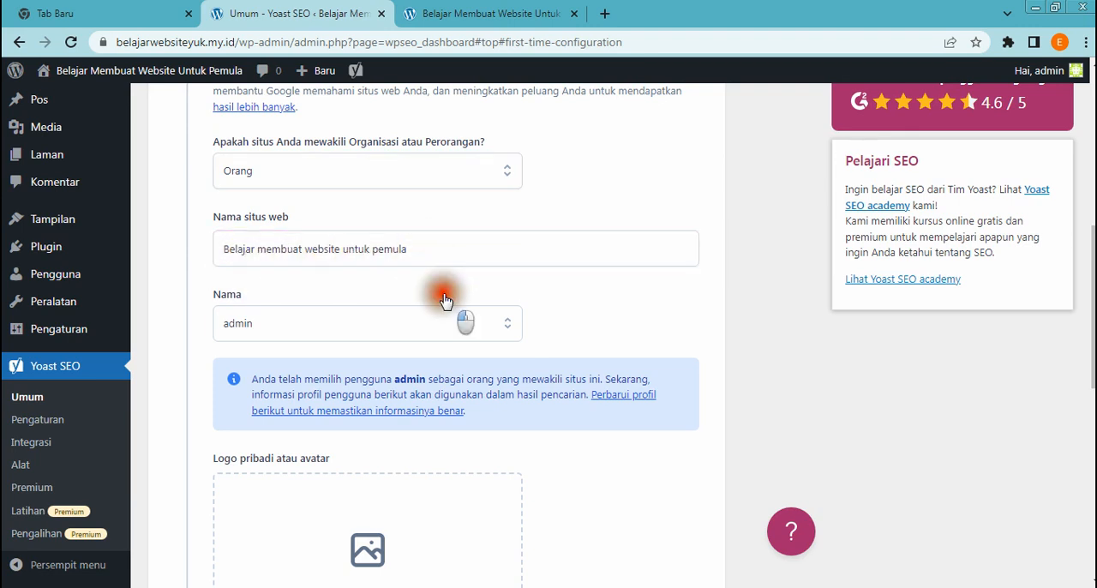
left_click(509, 336)
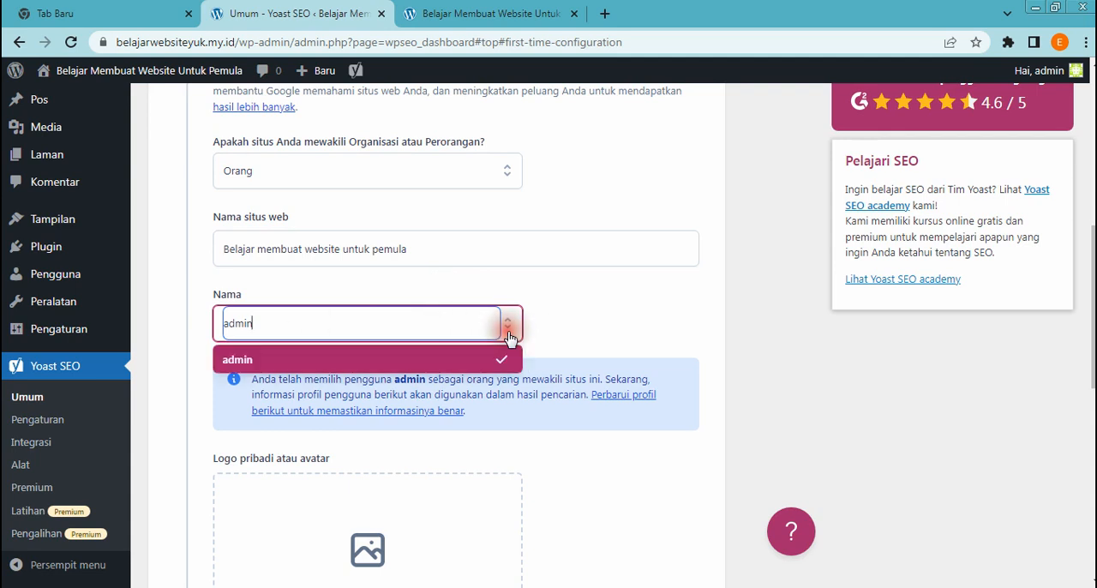
left_click(324, 358)
scroll(538, 315, "down", 5)
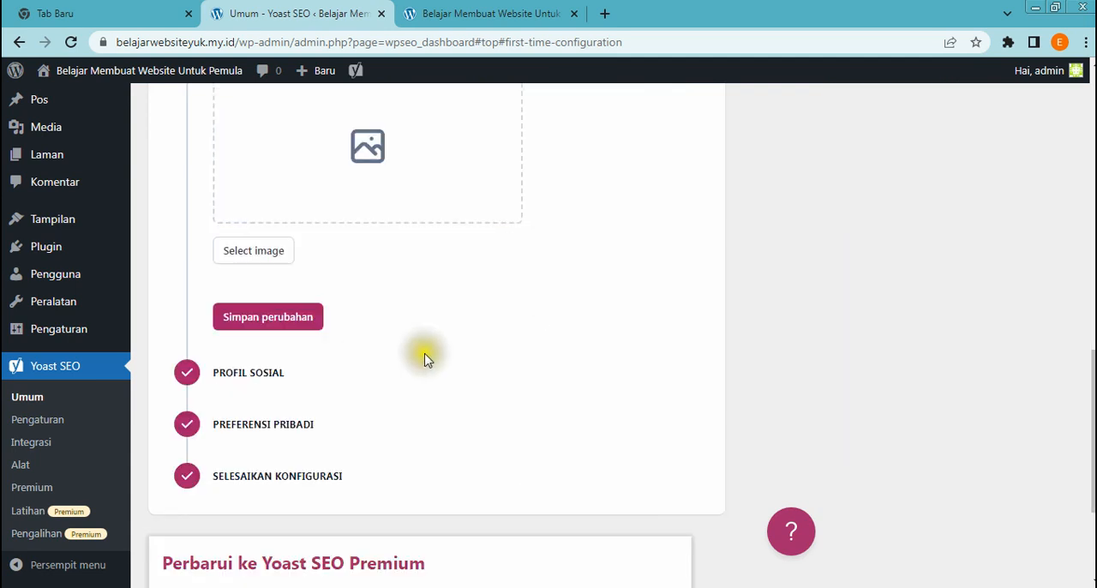
left_click(277, 333)
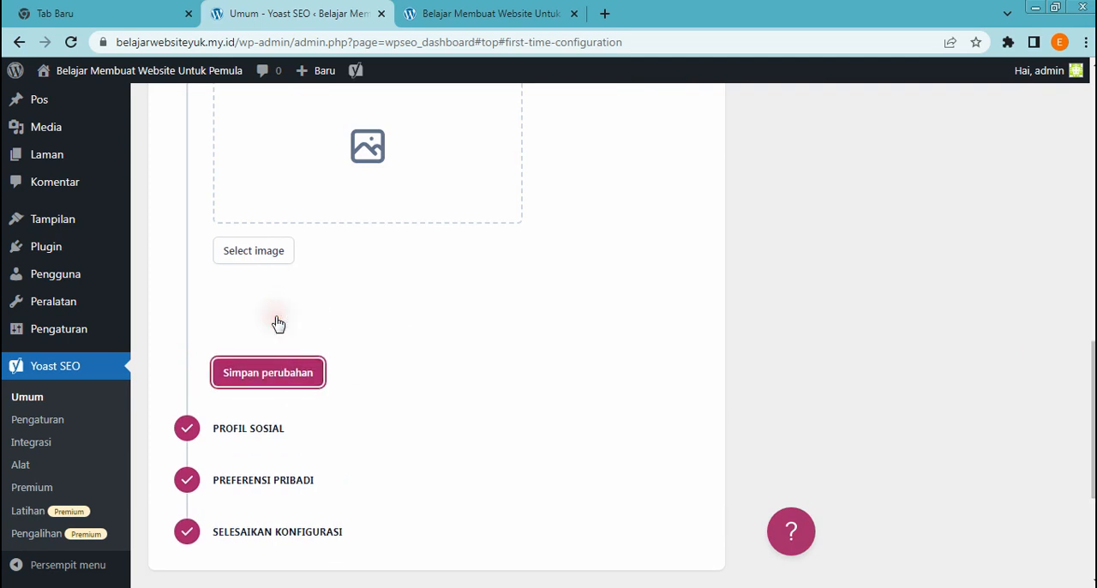
scroll(355, 331, "down", 2)
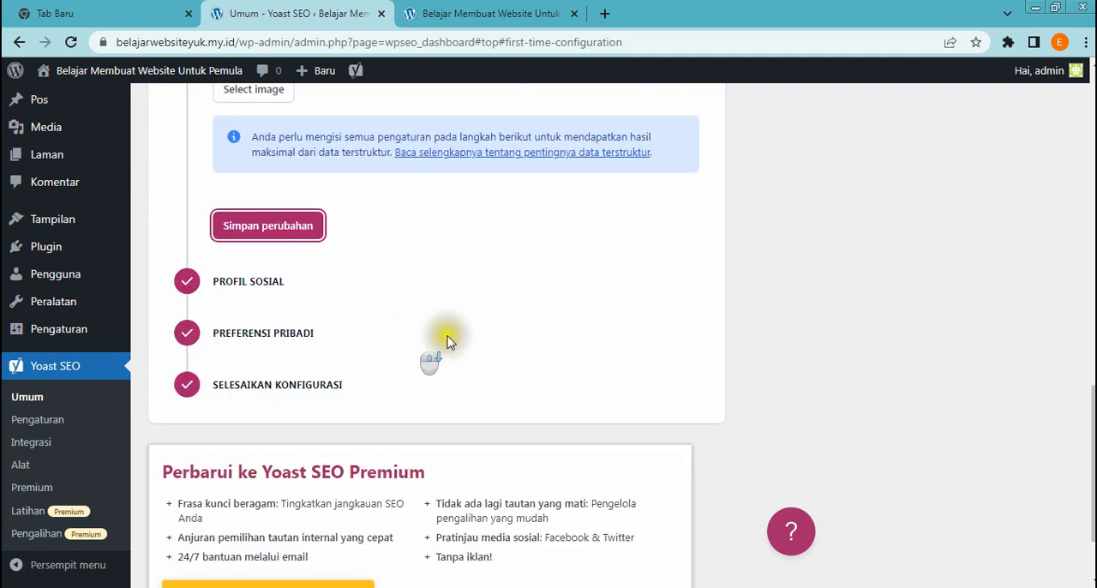
left_click(268, 228)
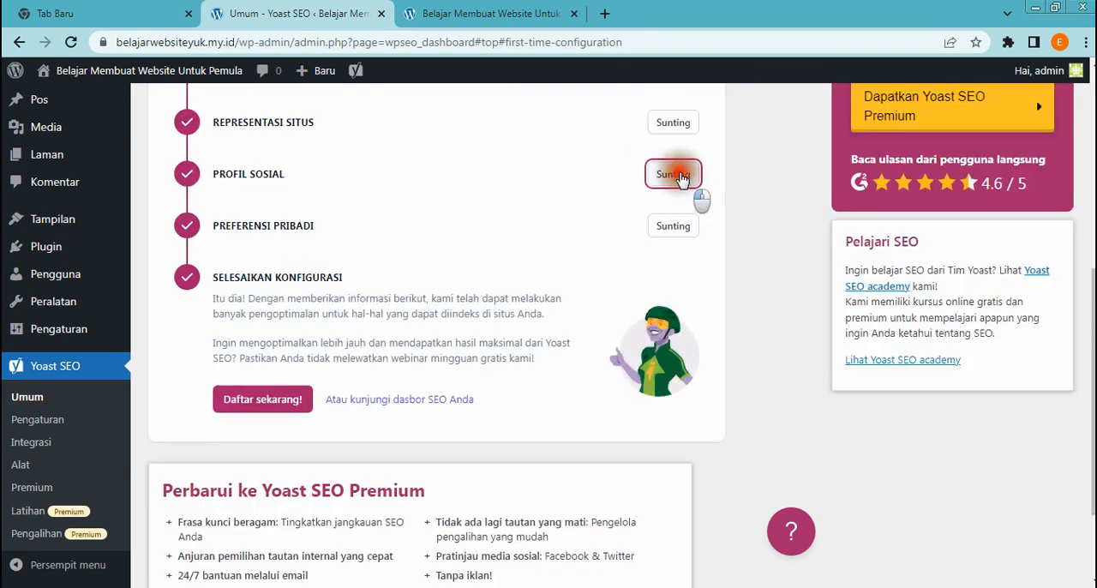
Open the Profil Sosial stage, review the social network fields from Facebook to Wikipedia, and save it with all of them empty
left_click(673, 174)
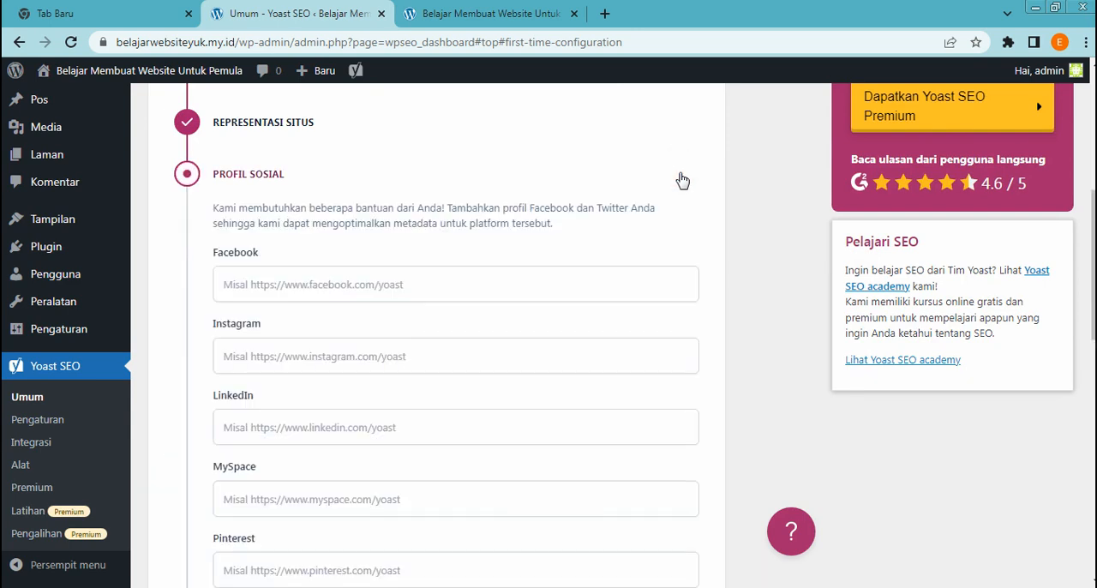
scroll(441, 282, "down", 1)
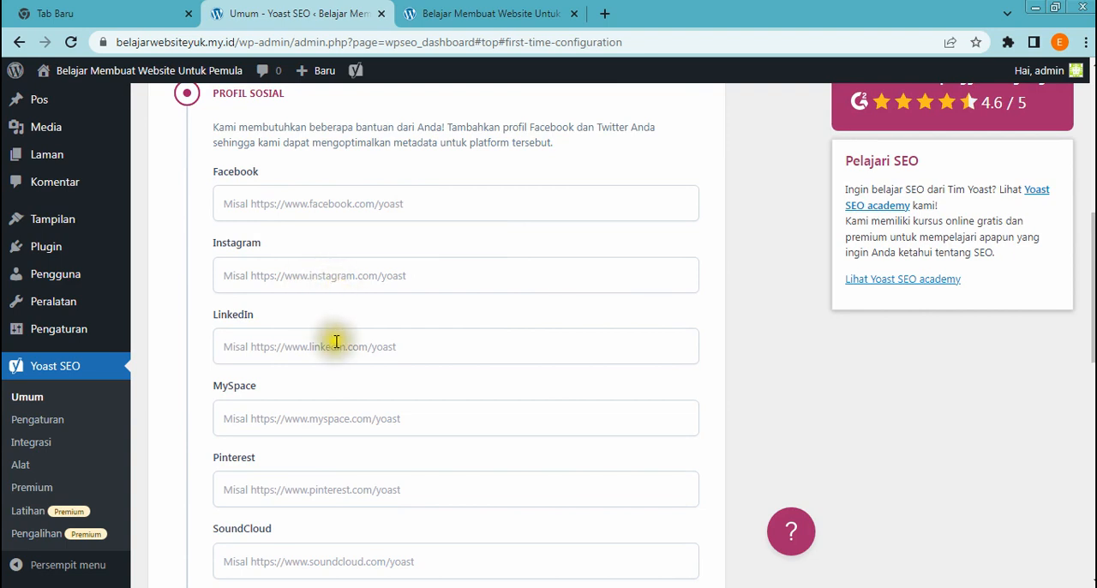
scroll(337, 343, "down", 2)
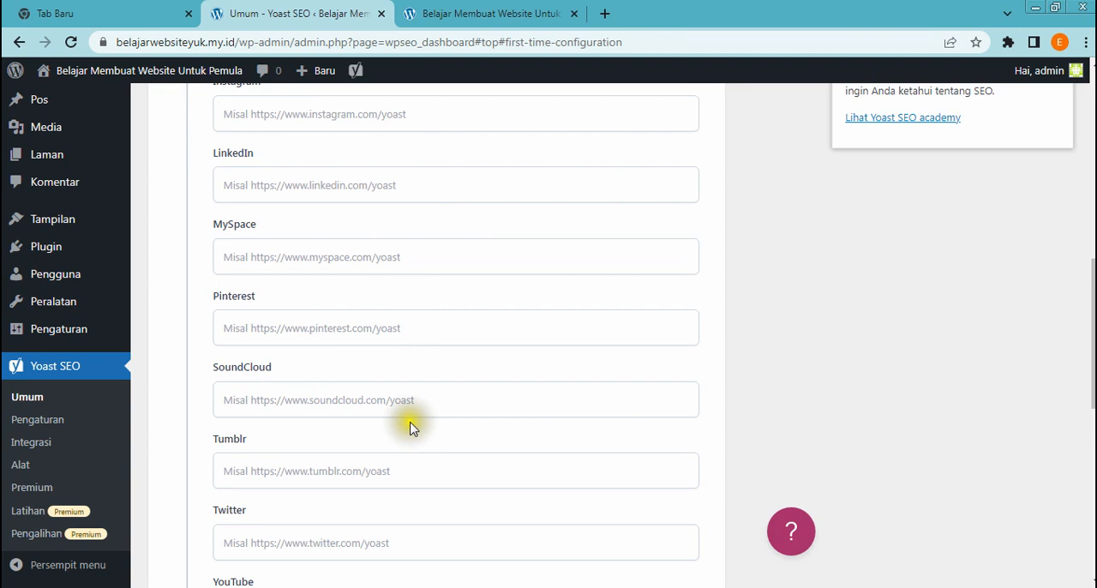
scroll(314, 517, "down", 1)
scroll(314, 517, "down", 1)
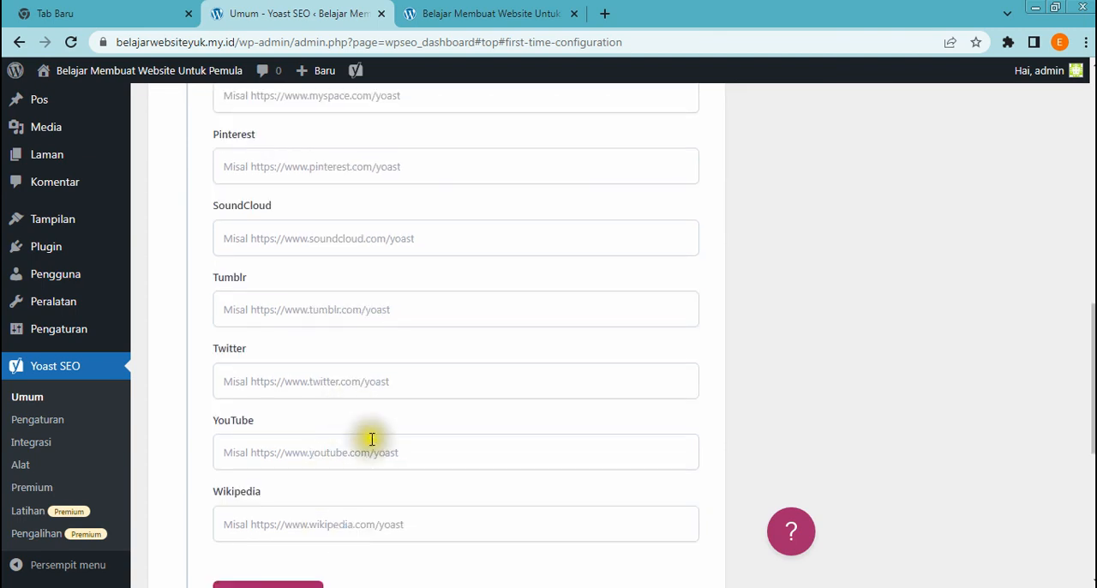
scroll(442, 455, "down", 3)
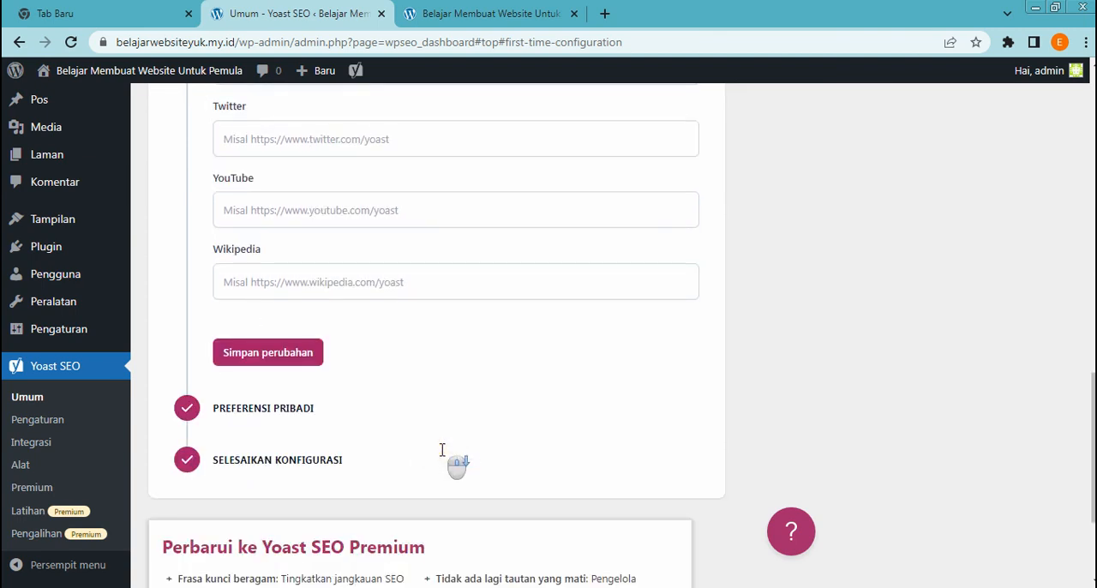
left_click(292, 359)
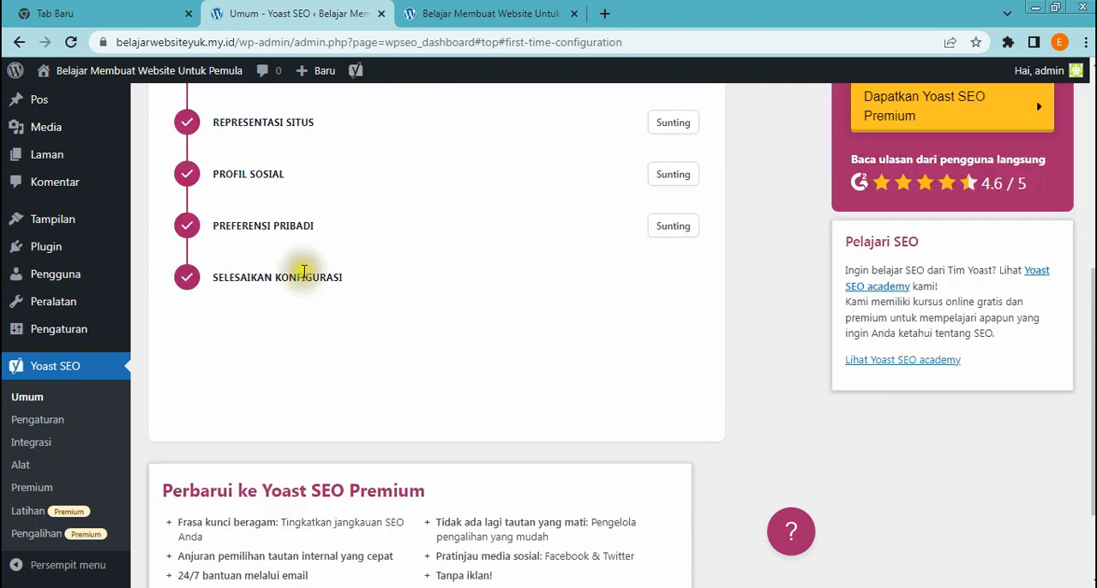
Open the Preferensi Pribadi stage, review the usage tracking and newsletter options, and save it with the e-mail field empty
left_click(680, 228)
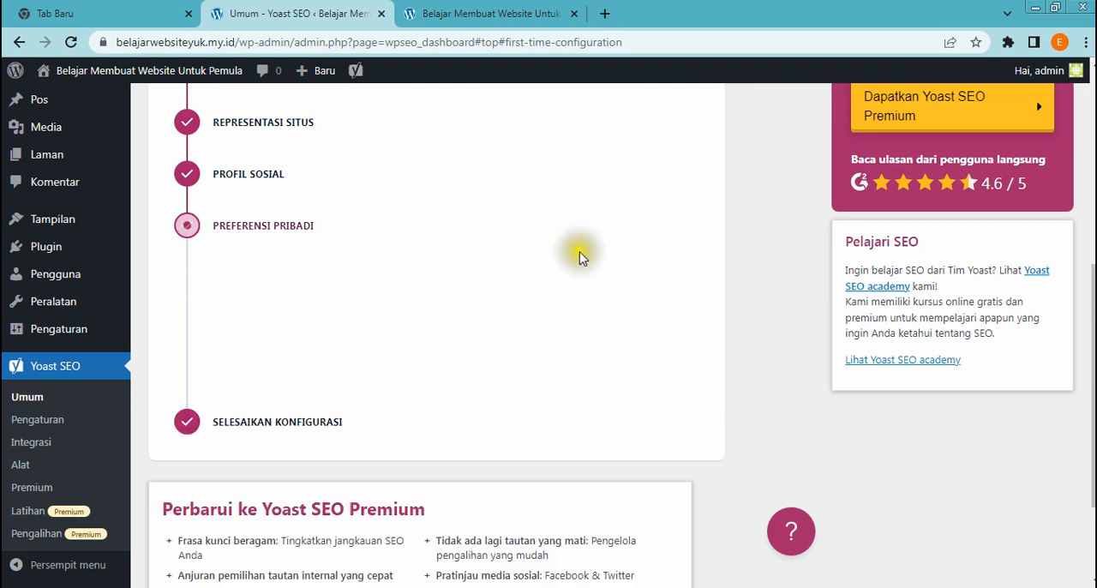
scroll(574, 262, "down", 1)
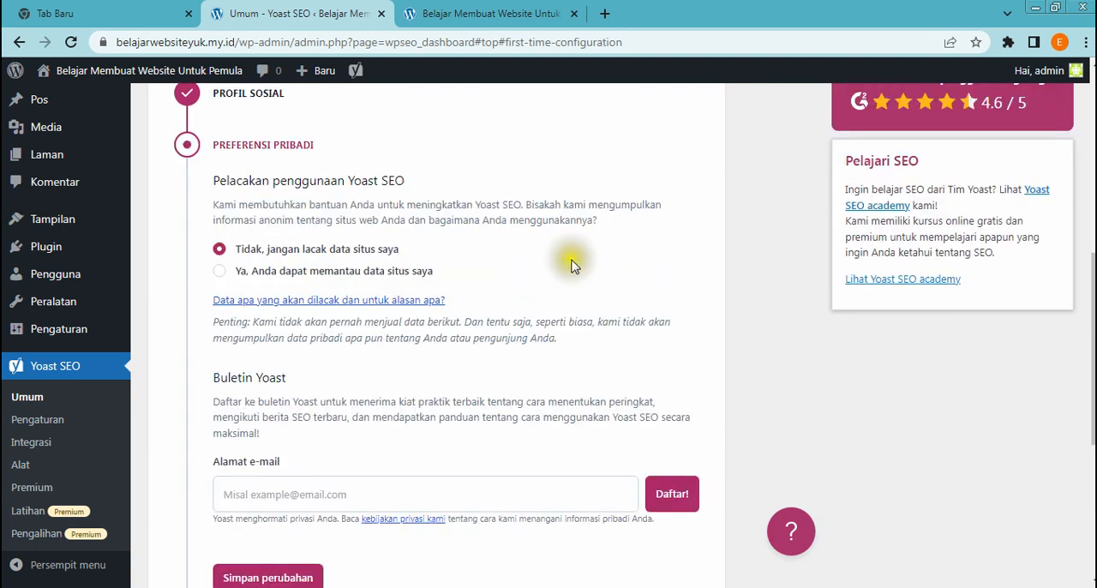
scroll(574, 275, "down", 1)
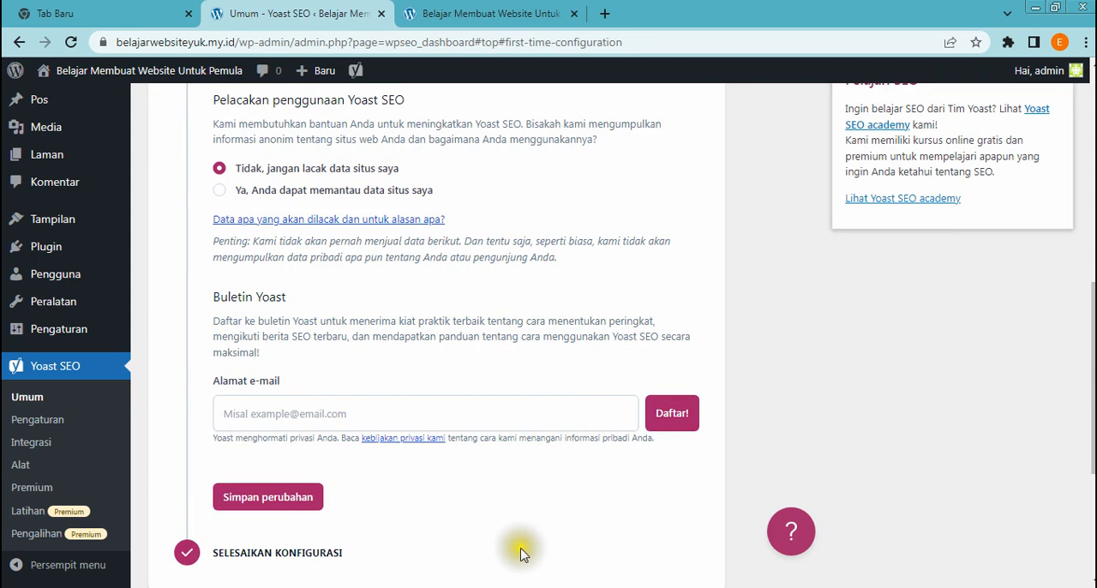
scroll(458, 551, "down", 2)
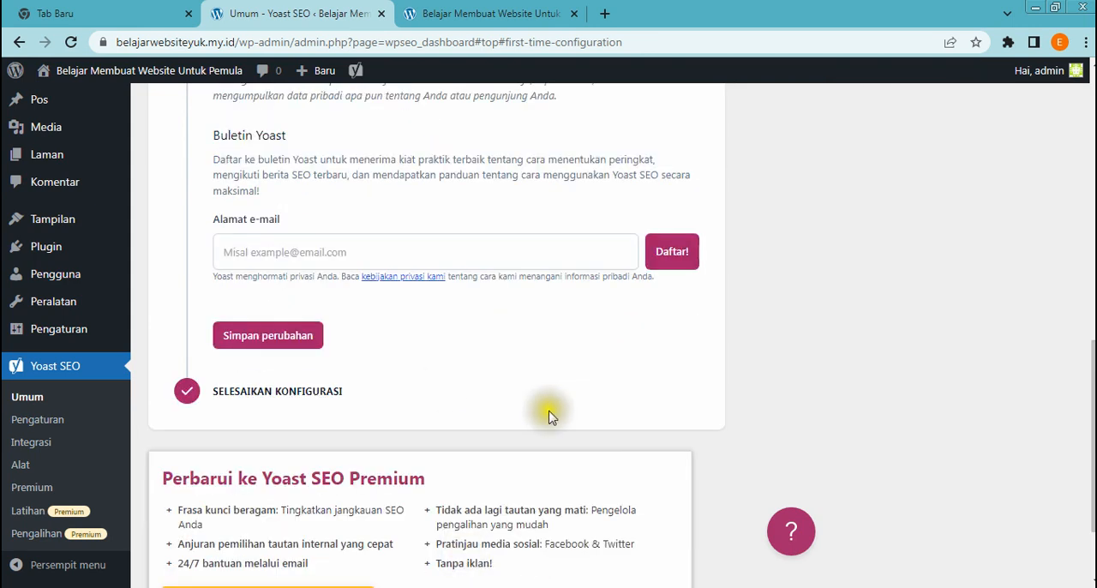
left_click(266, 342)
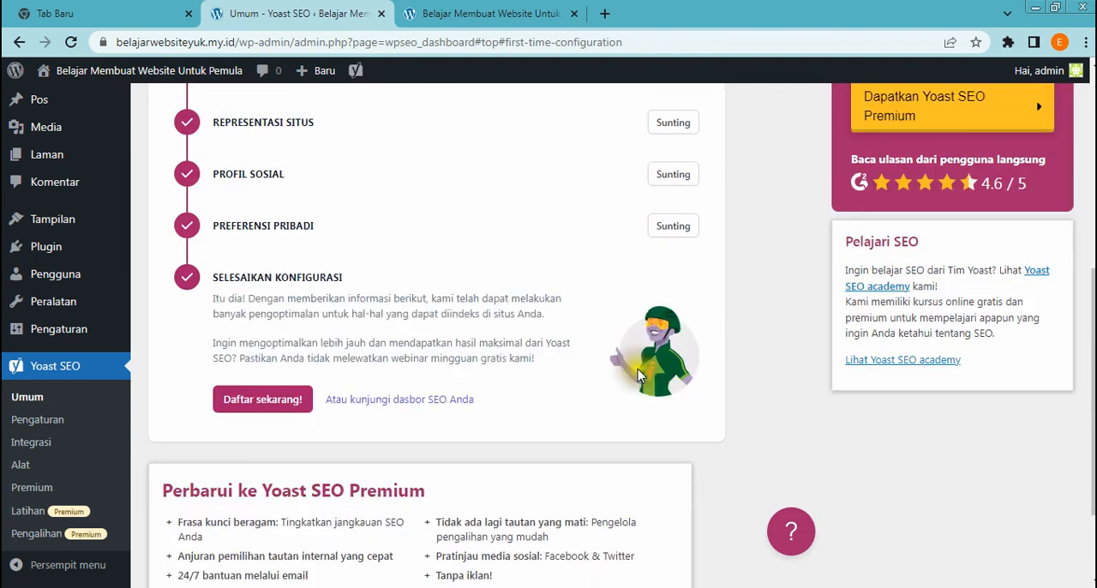
Open the Yoast SEO settings and examine the Fitur situs features, from Analisis SEO through social sharing to the XML sitemap
scroll(637, 375, "down", 2)
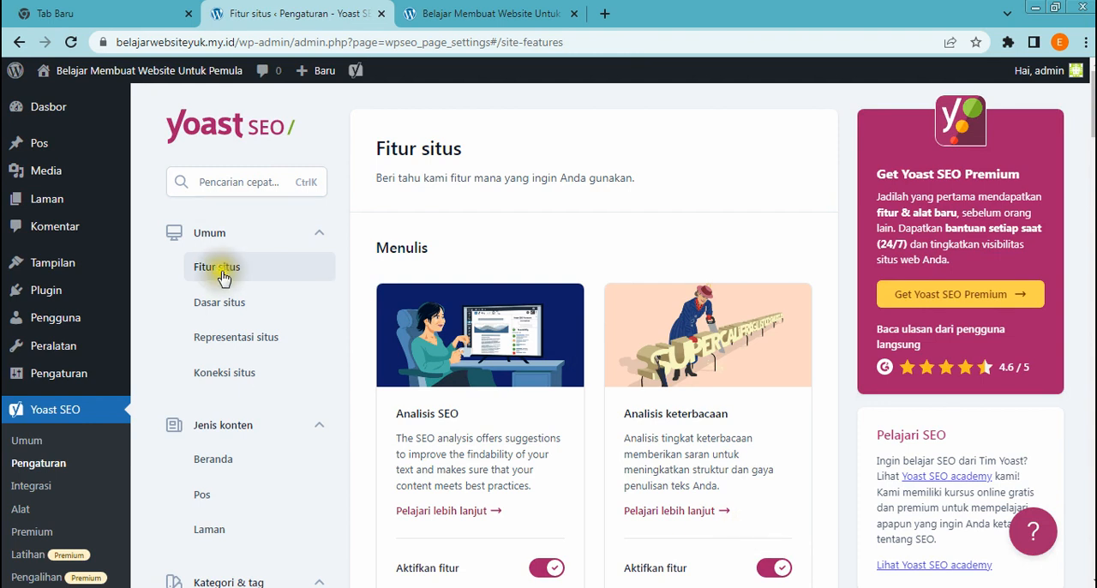
scroll(549, 339, "down", 1)
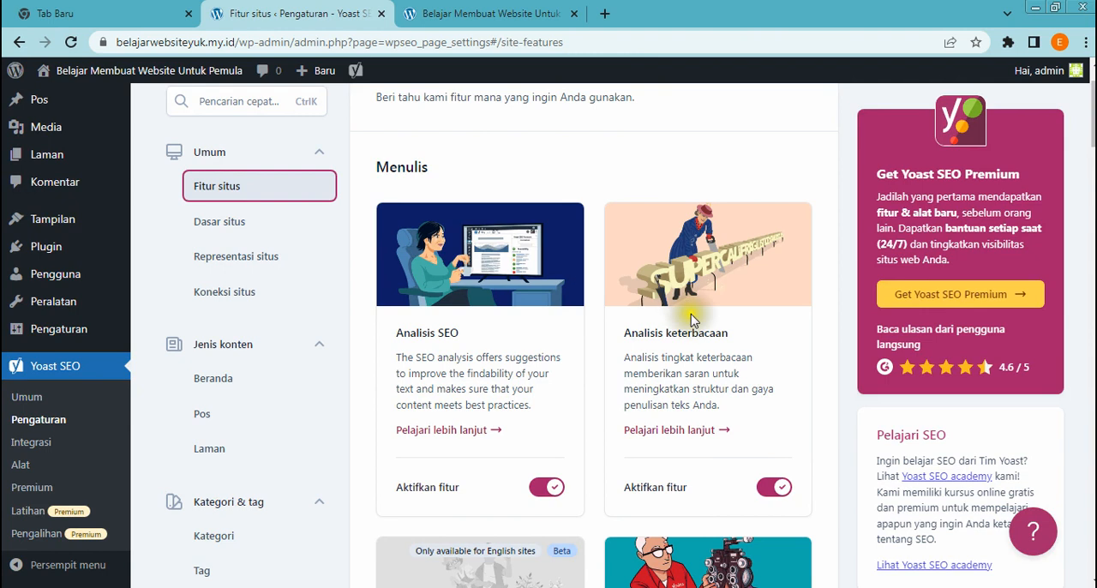
scroll(612, 343, "down", 1)
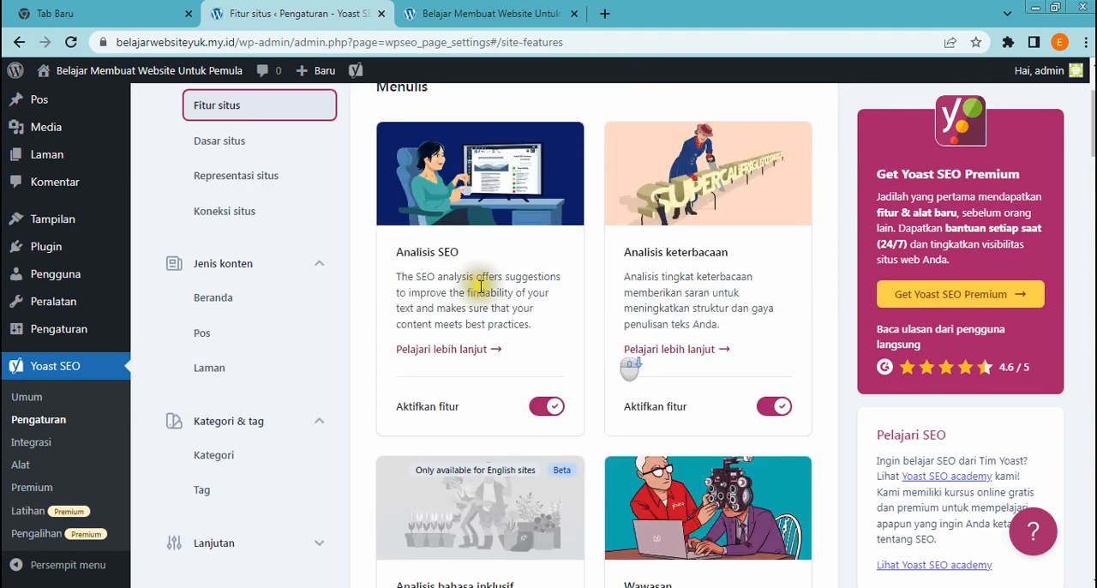
scroll(746, 296, "down", 1)
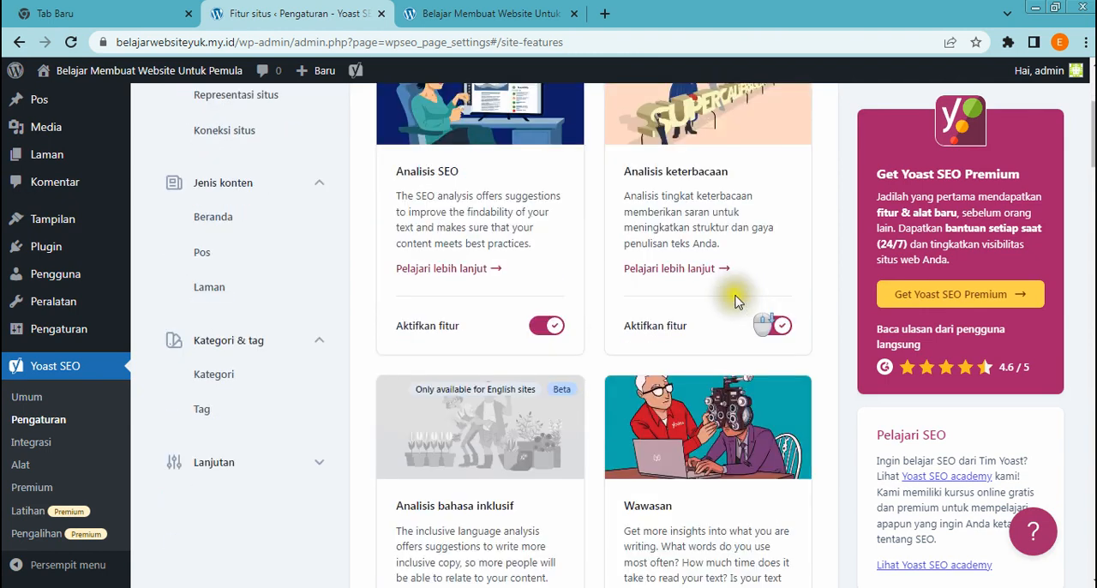
scroll(707, 326, "down", 3)
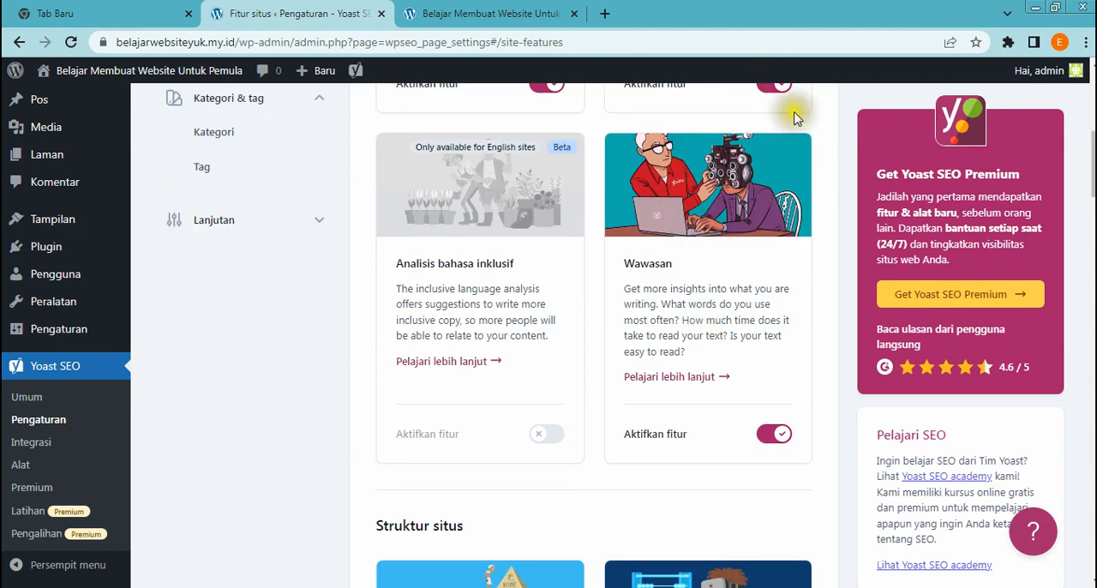
scroll(787, 446, "up", 1)
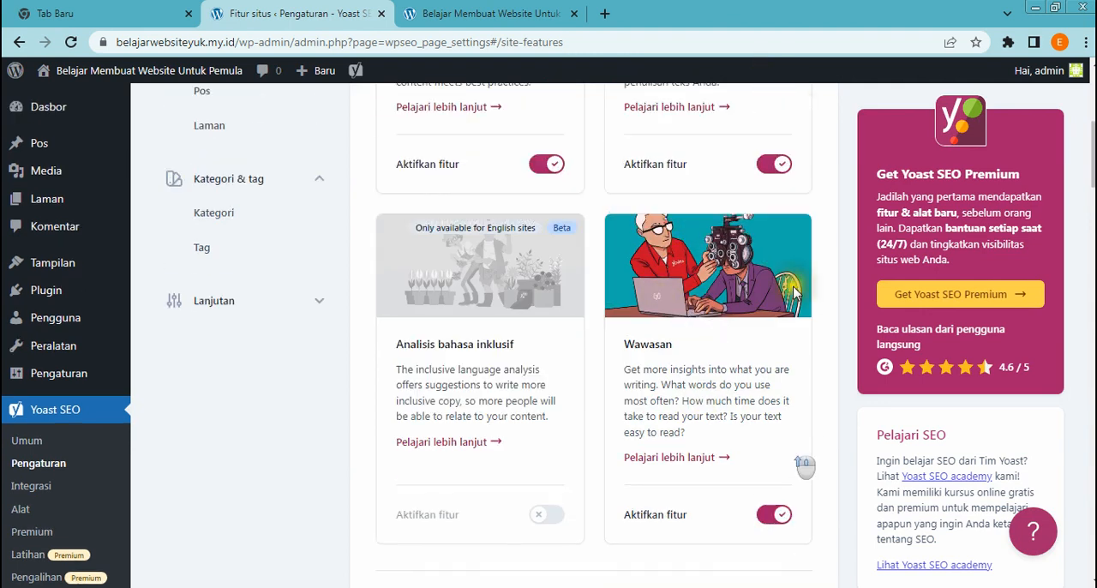
scroll(790, 395, "down", 4)
scroll(791, 401, "down", 10)
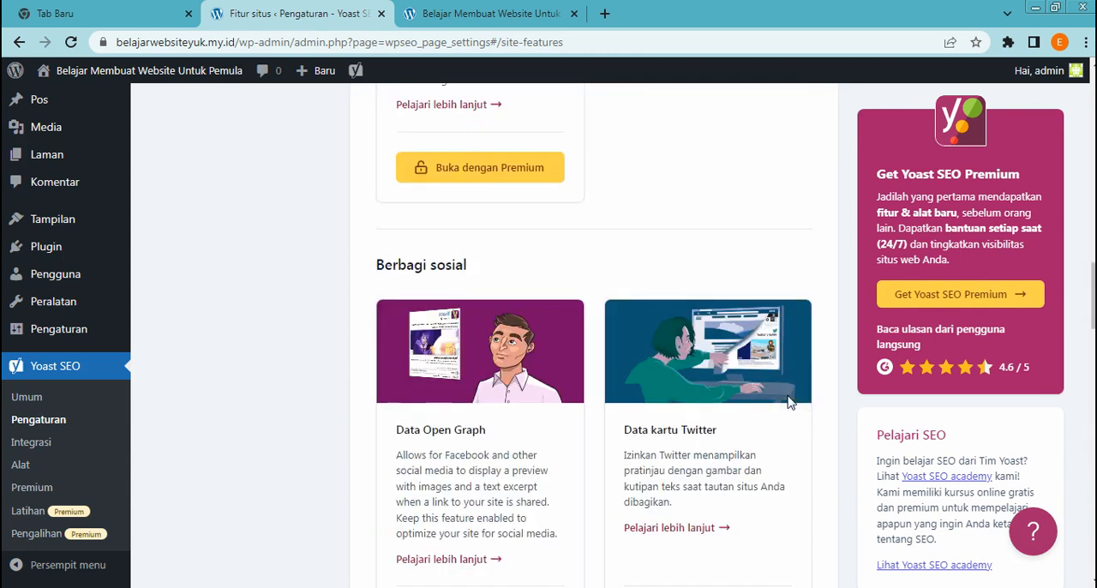
scroll(791, 403, "down", 10)
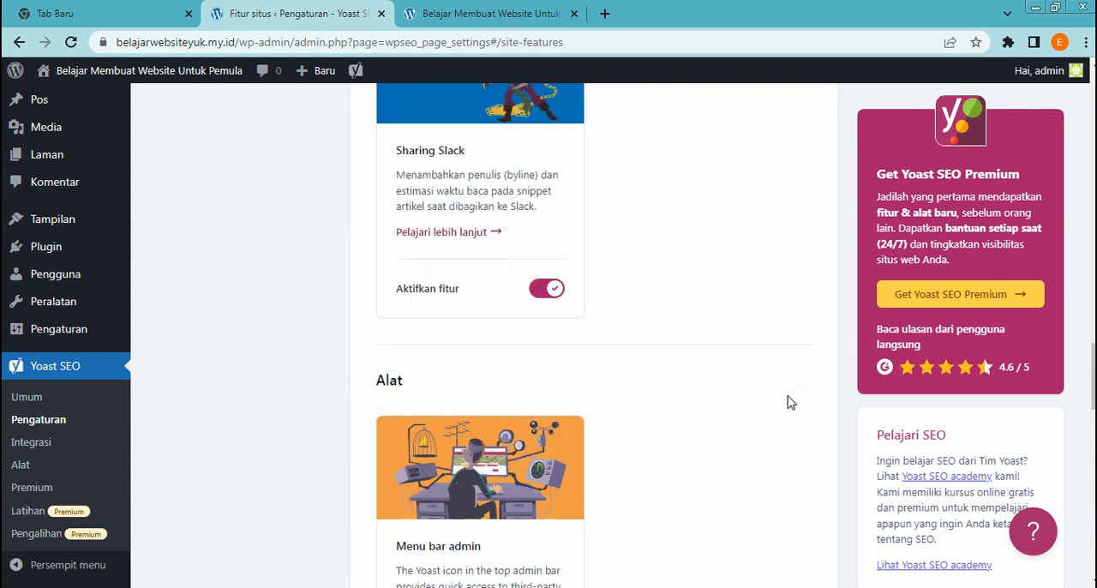
scroll(791, 403, "down", 11)
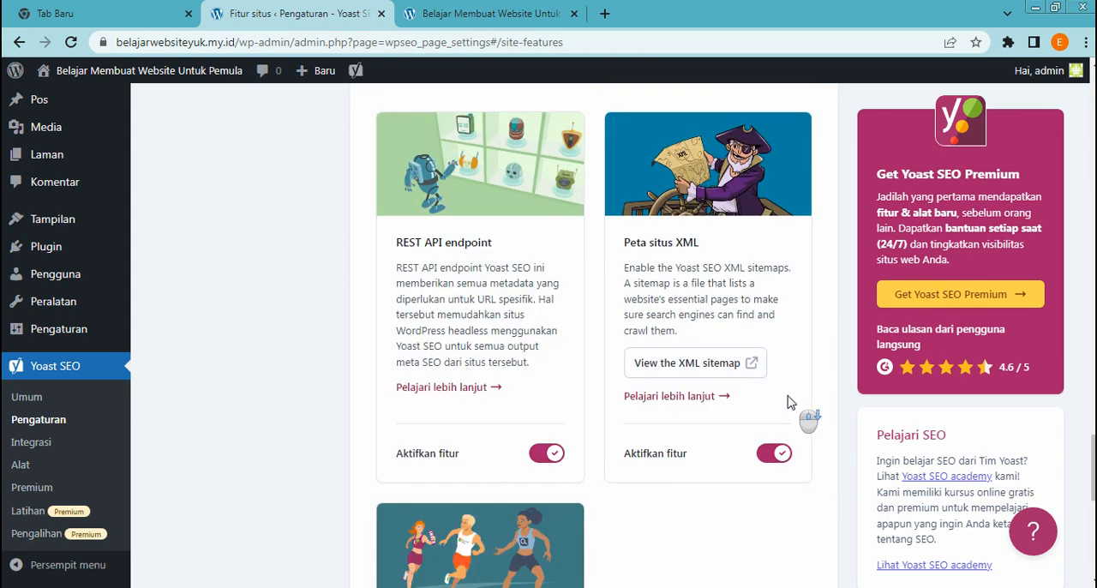
scroll(790, 402, "up", 20)
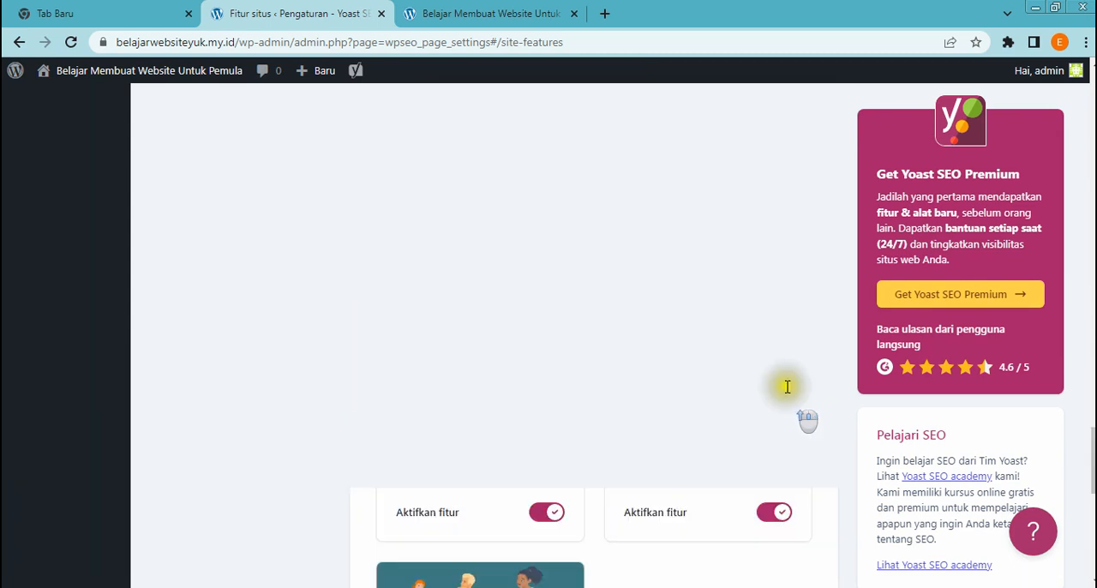
scroll(544, 281, "up", 1)
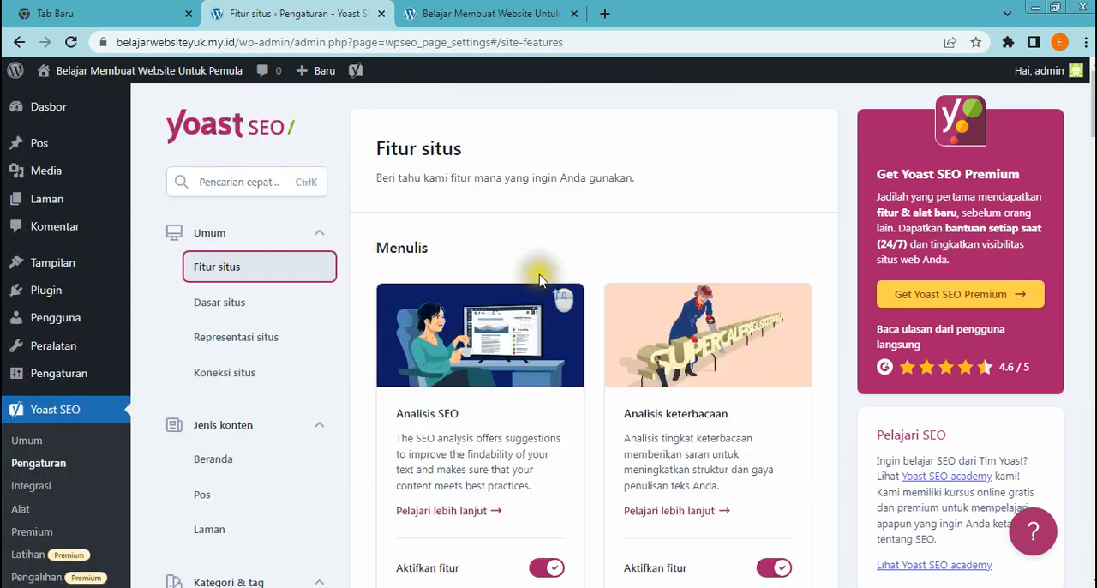
Open the Dasar situs settings and check the website name, alternative name and slogan under Info situs
scroll(538, 276, "down", 1)
left_click(218, 225)
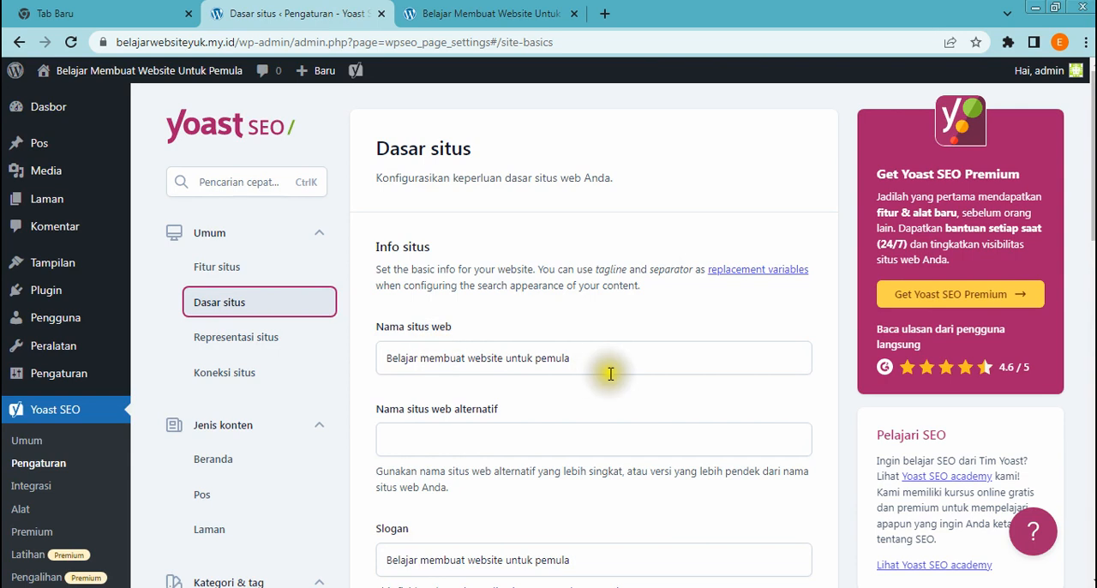
left_click(619, 363)
scroll(620, 417, "down", 2)
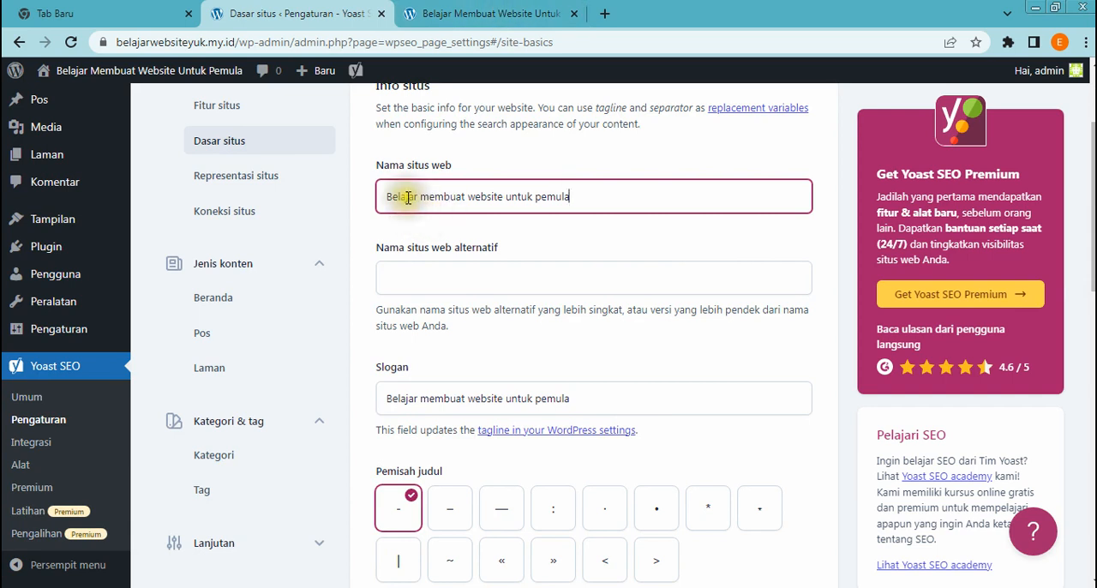
scroll(610, 323, "down", 1)
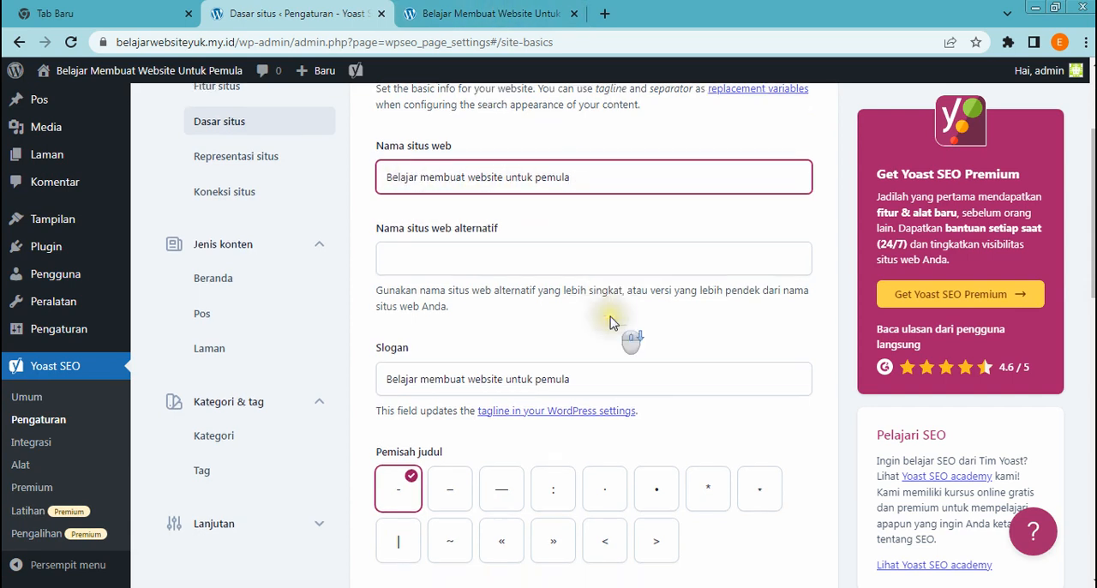
scroll(610, 323, "down", 2)
scroll(611, 322, "up", 1)
left_click(610, 319)
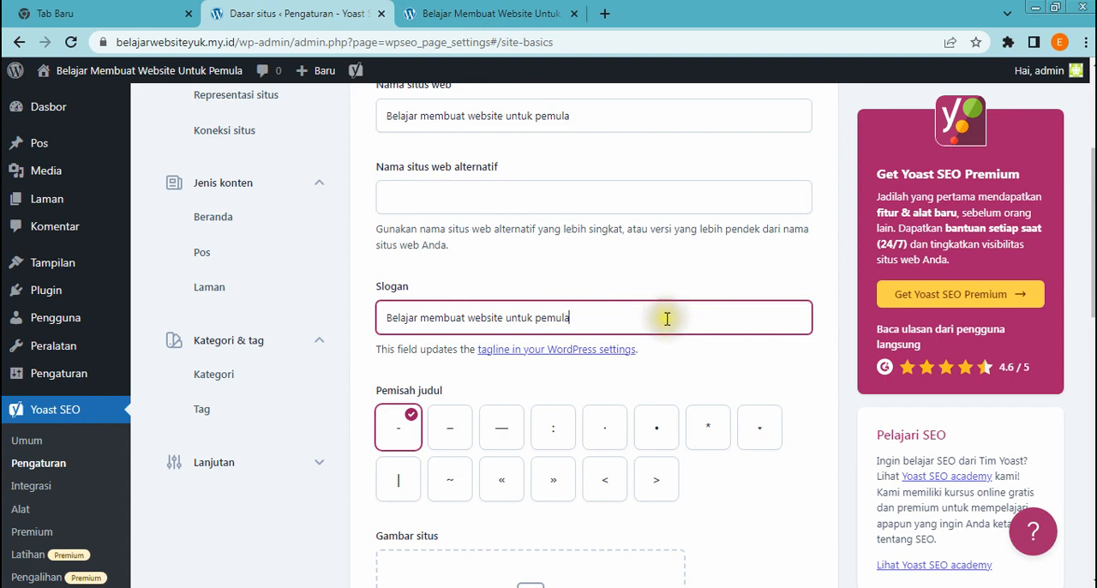
Review the title separator, site image and Preferensi situs options in the Dasar situs settings
scroll(667, 318, "down", 2)
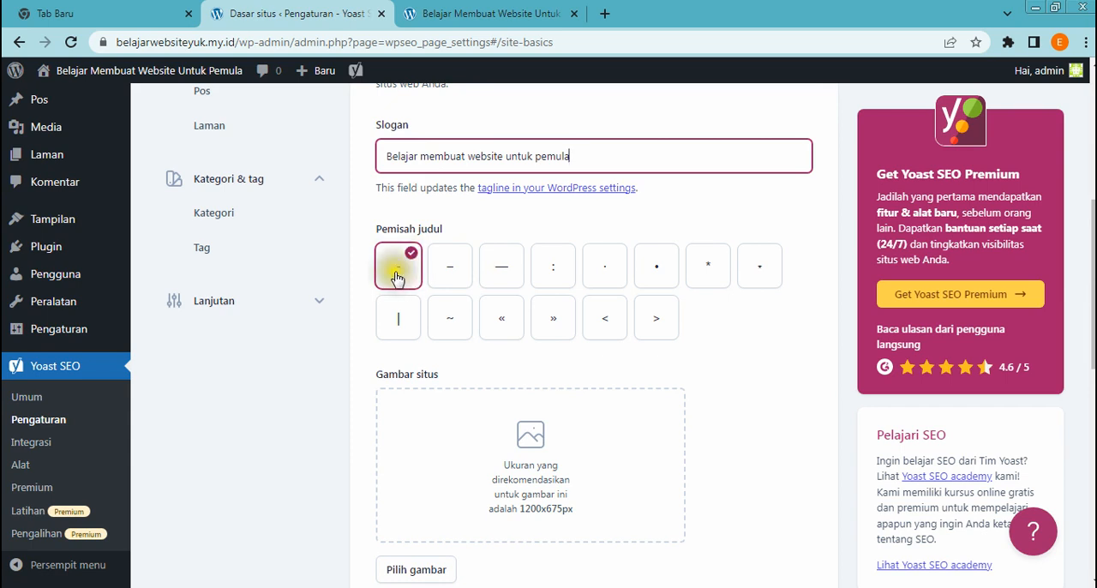
scroll(396, 277, "down", 2)
scroll(396, 277, "down", 2)
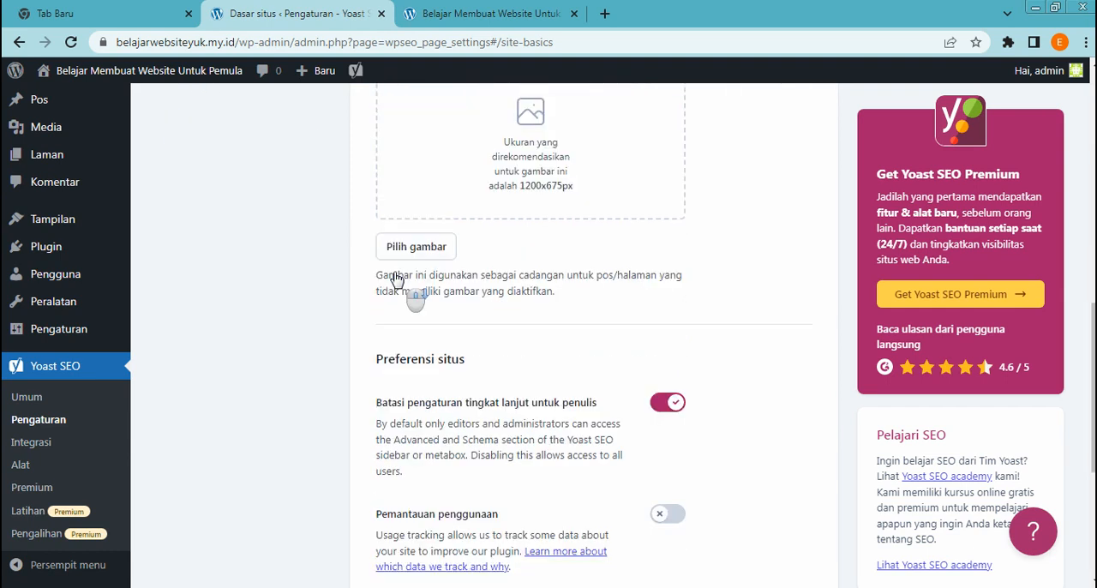
scroll(605, 392, "down", 2)
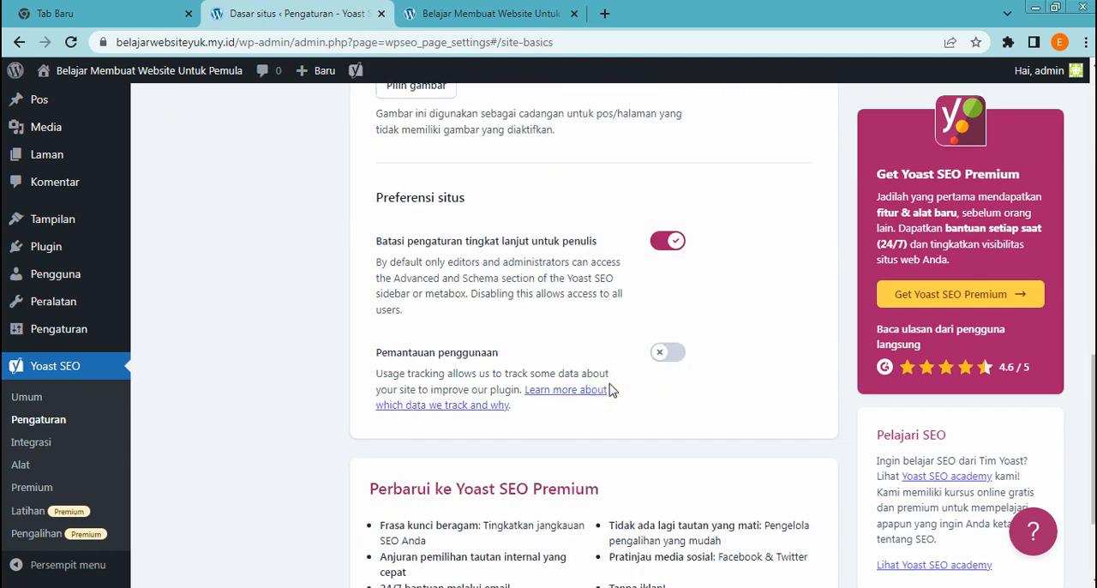
scroll(600, 369, "down", 1)
scroll(558, 380, "down", 1)
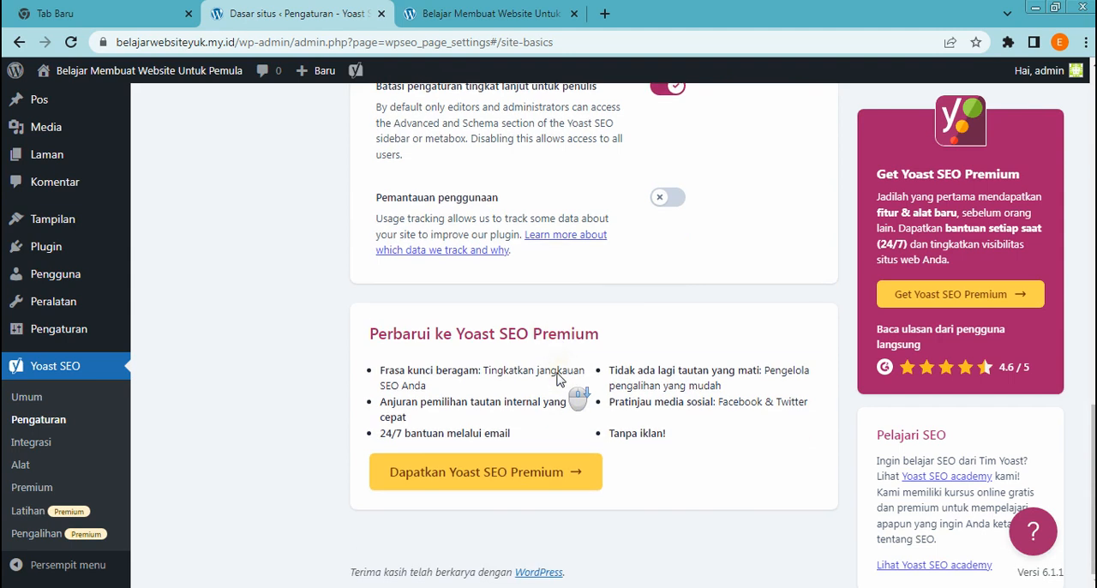
scroll(343, 323, "up", 15)
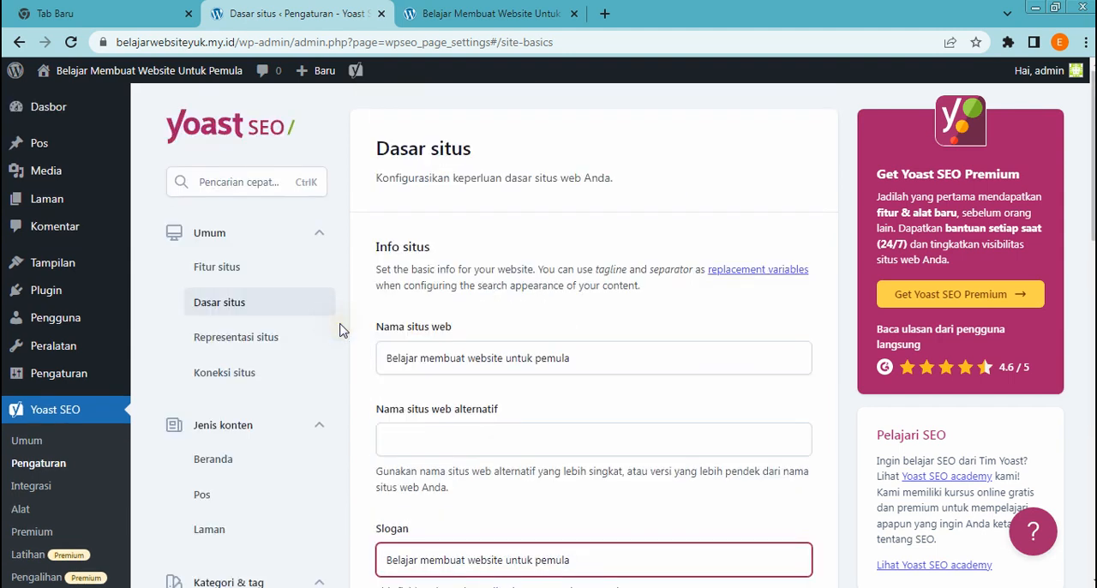
Open the Representasi situs settings and review the organization or person choice, the selected user and the personal logo area
left_click(244, 343)
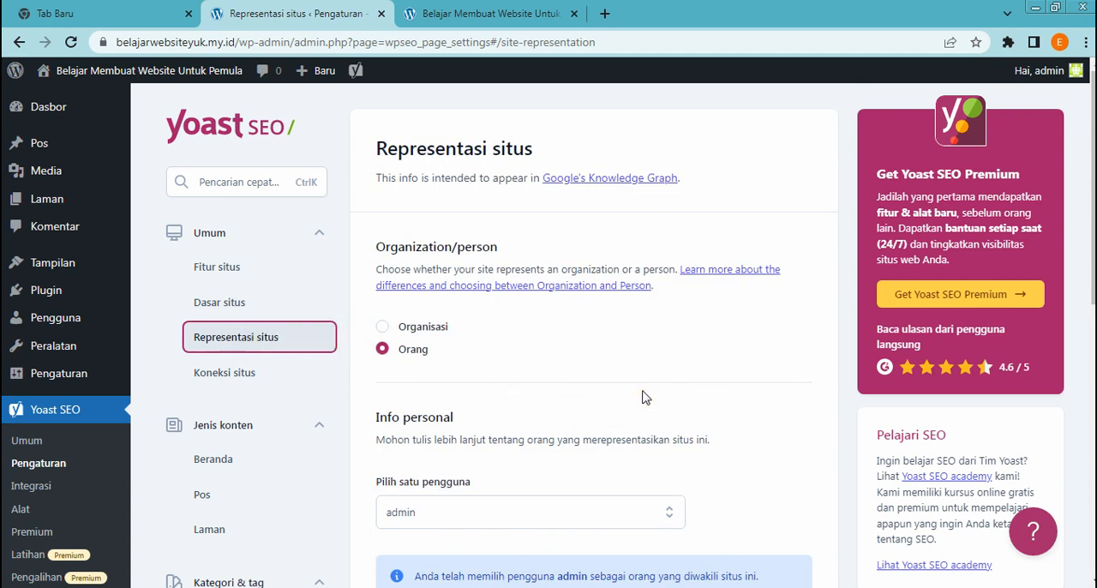
scroll(592, 386, "down", 1)
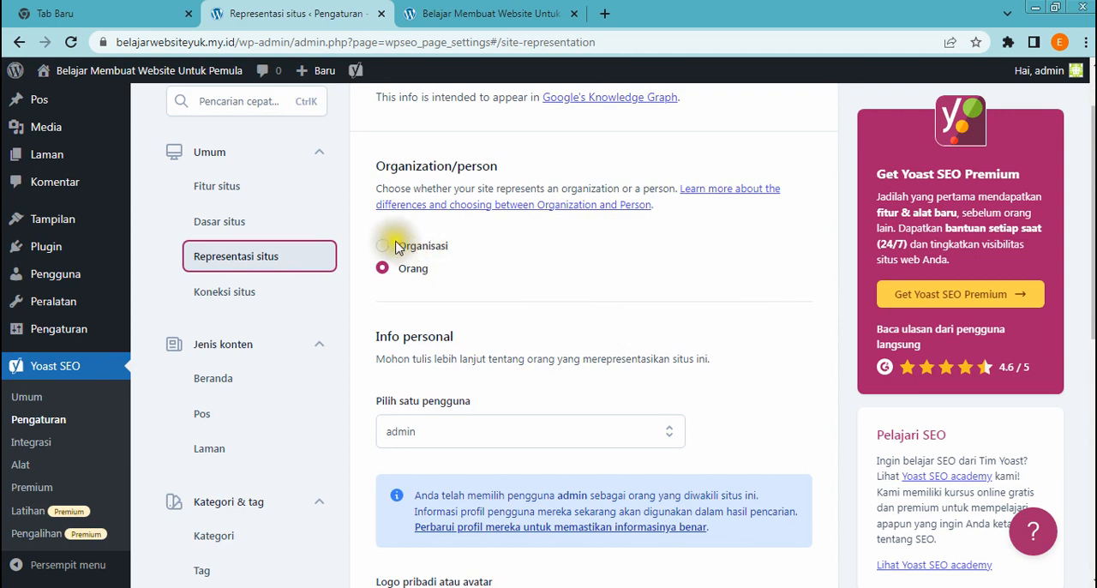
scroll(385, 276, "down", 3)
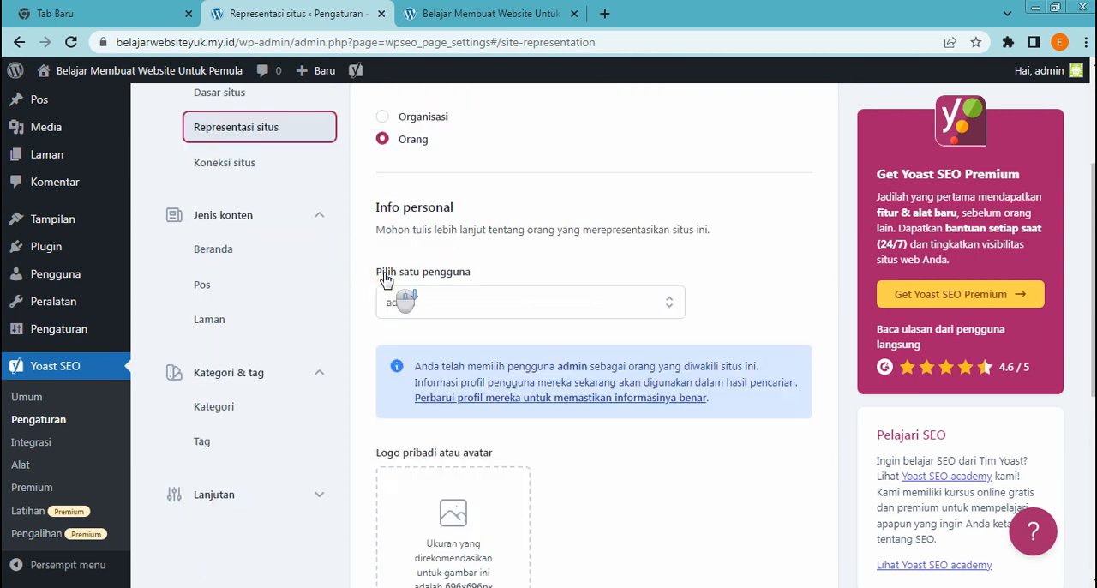
scroll(558, 300, "down", 3)
scroll(558, 306, "down", 2)
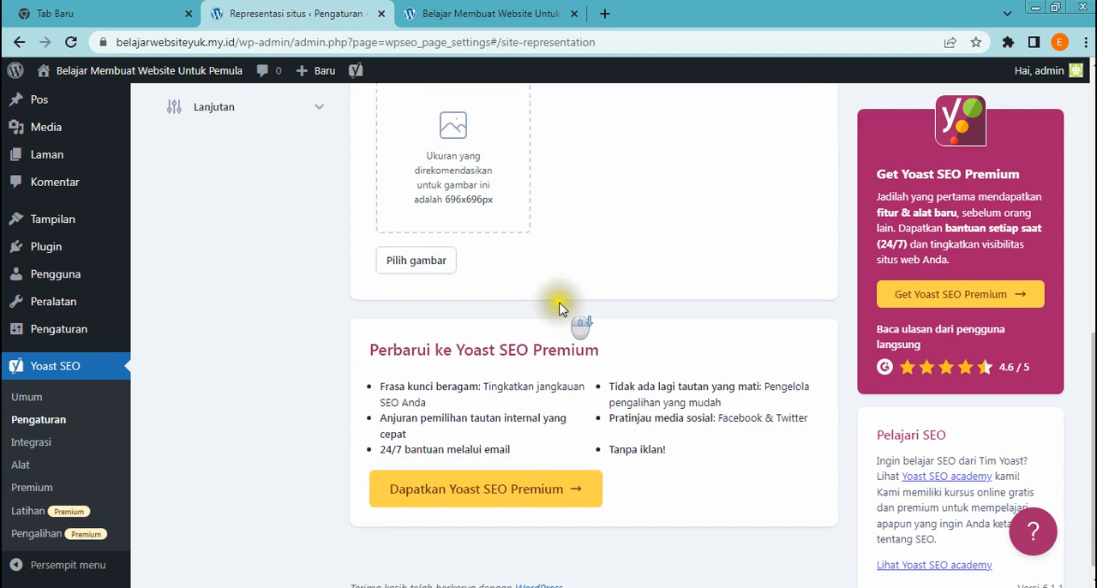
Open the Koneksi situs settings and examine the verification code fields for Baidu, Bing, Google, Pinterest and Yandex
scroll(492, 311, "up", 5)
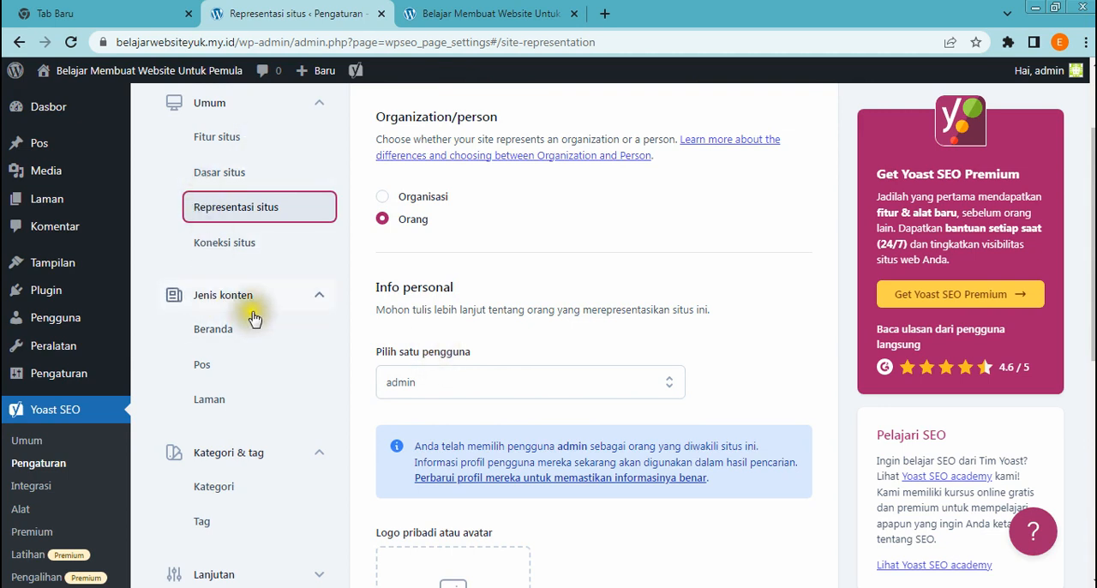
left_click(230, 243)
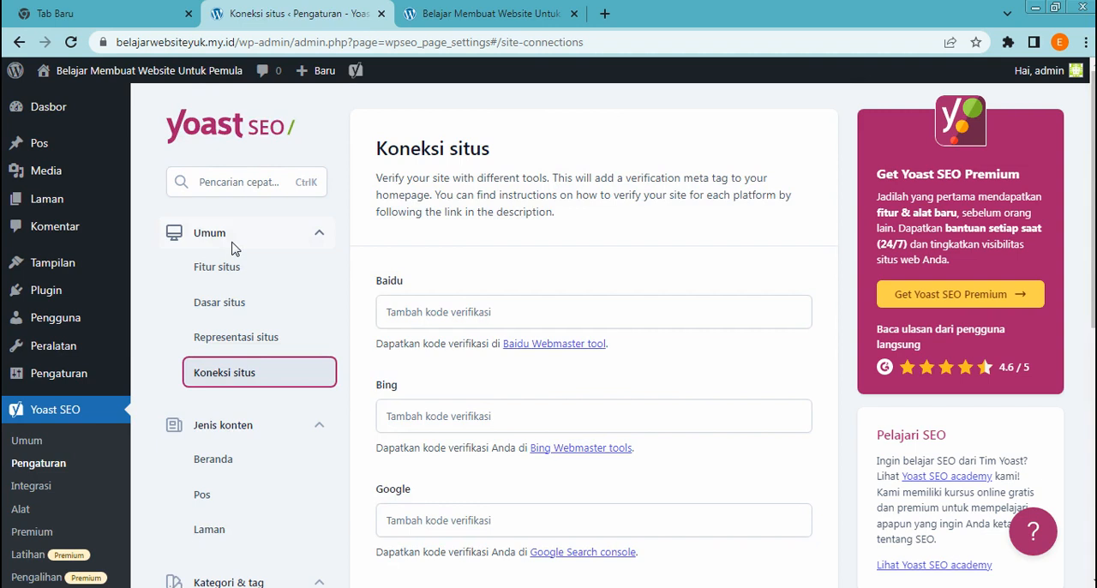
scroll(630, 410, "down", 1)
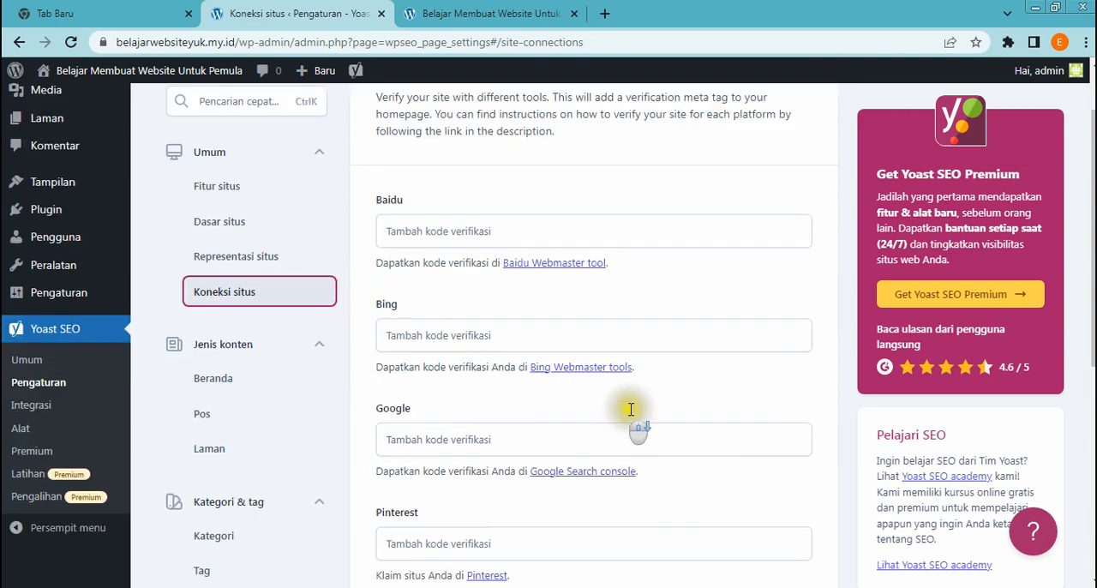
scroll(631, 410, "down", 1)
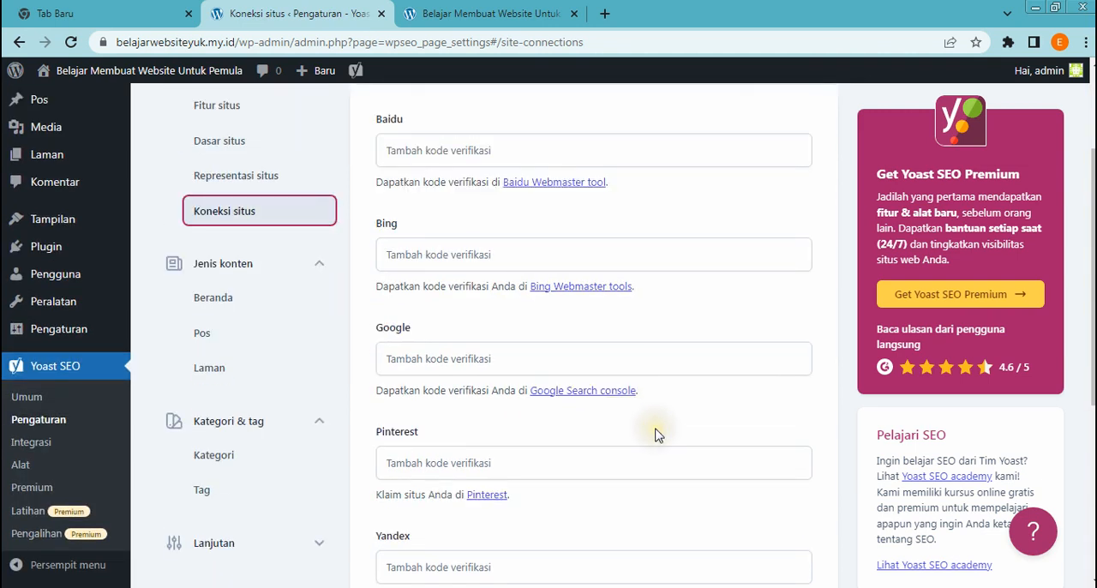
left_click(635, 358)
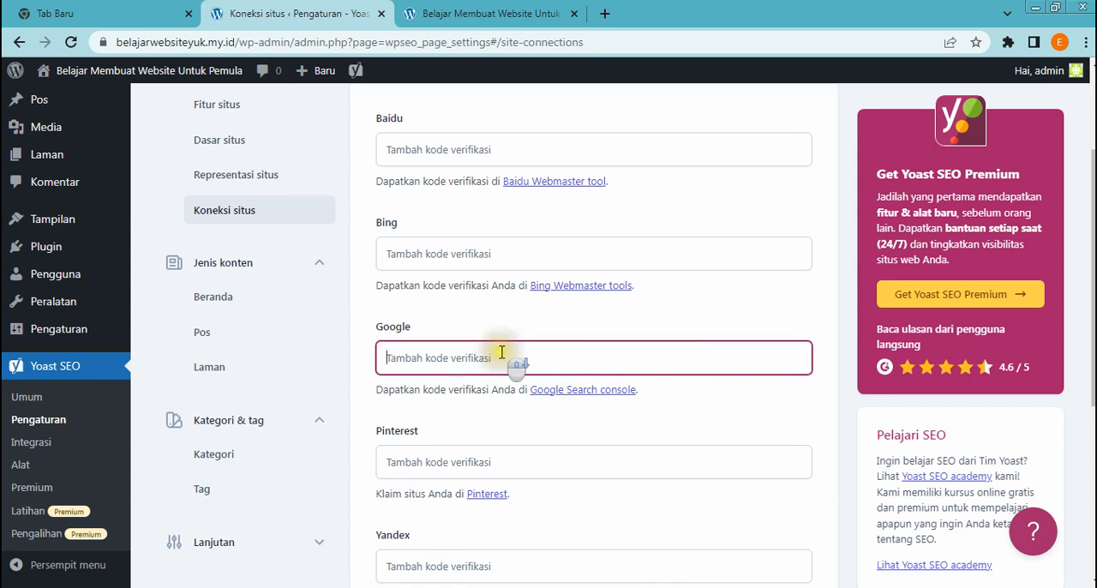
scroll(503, 356, "down", 2)
scroll(506, 351, "up", 1)
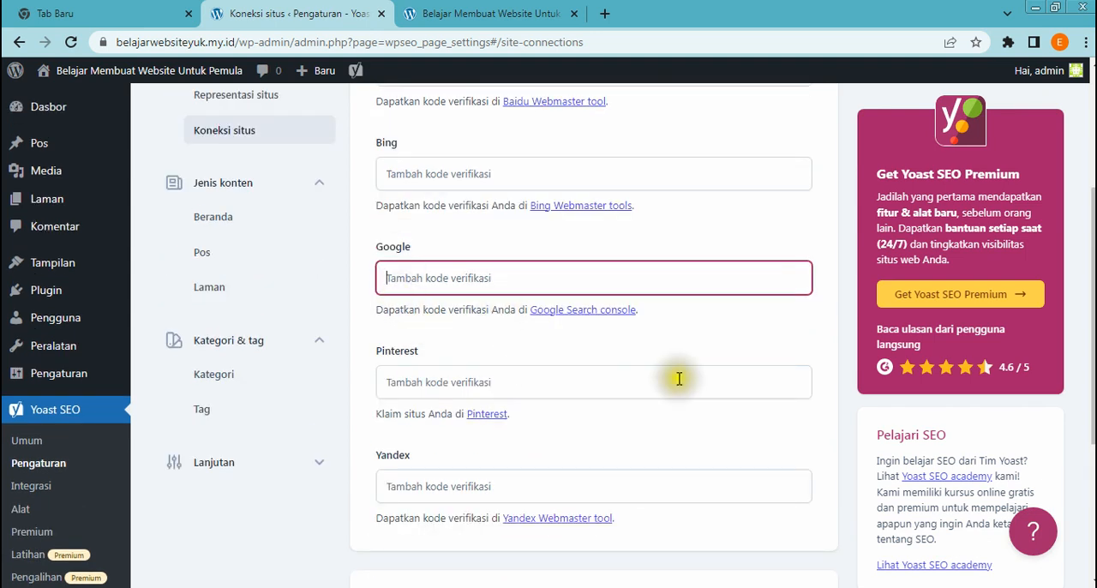
Open the Beranda settings under Jenis konten and check the Judul SEO and Deskripsi meta fields for the homepage's search appearance
scroll(315, 367, "up", 2)
left_click(204, 347)
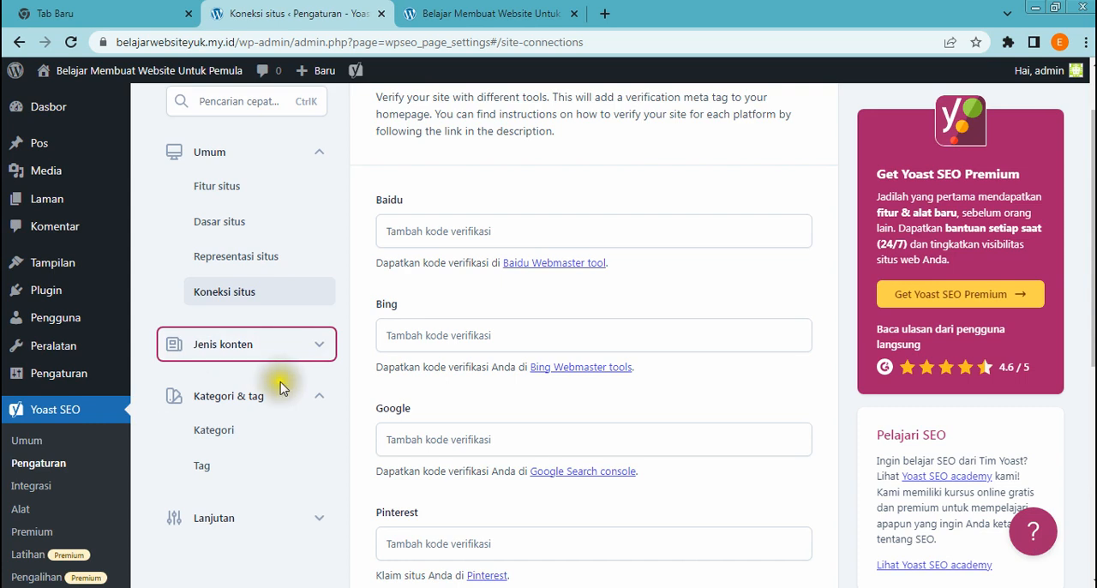
scroll(287, 377, "down", 1)
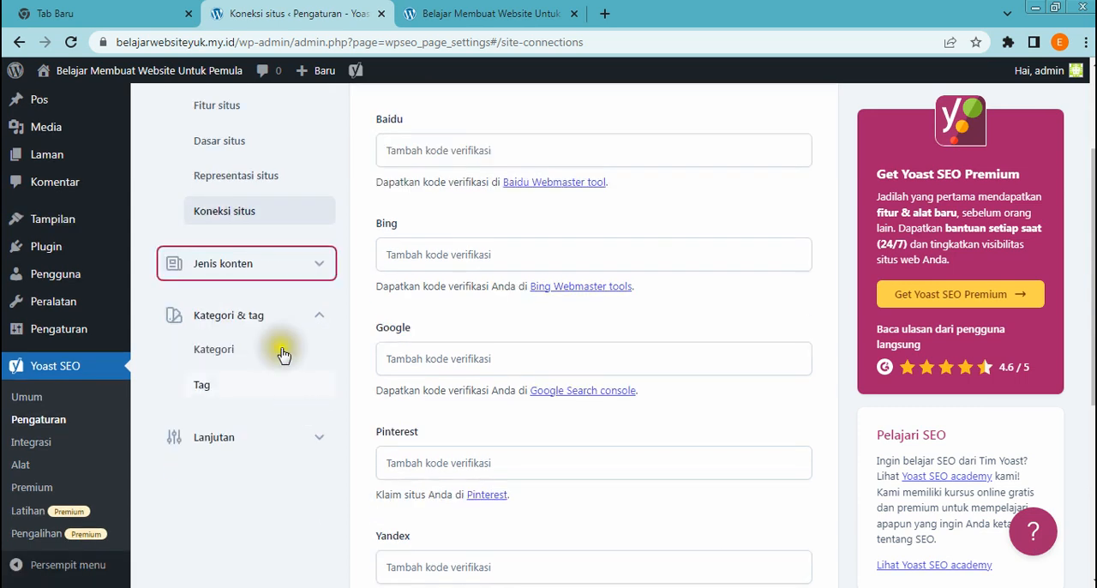
left_click(233, 280)
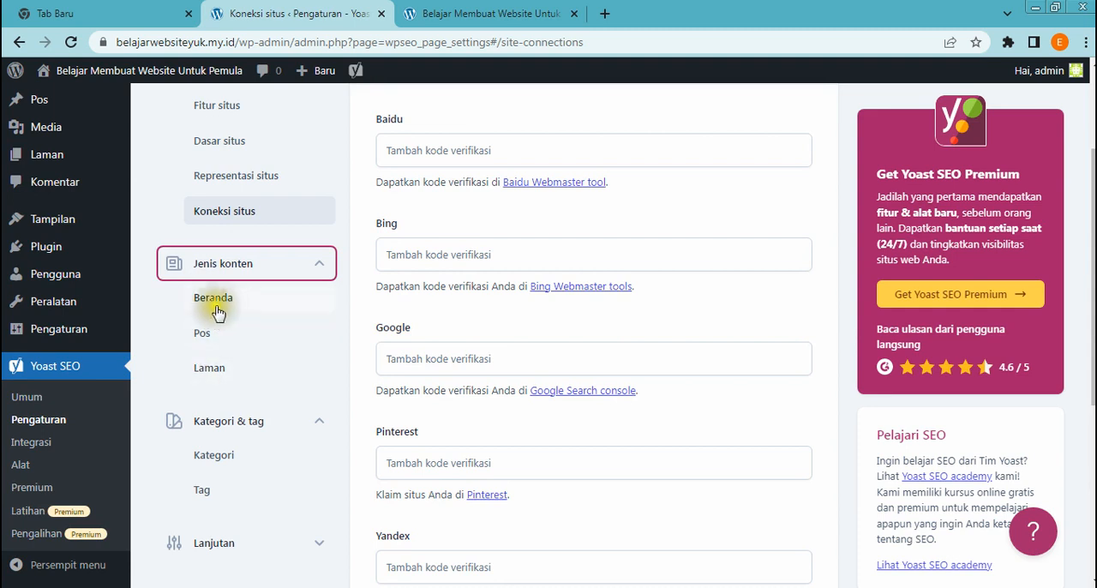
left_click(216, 306)
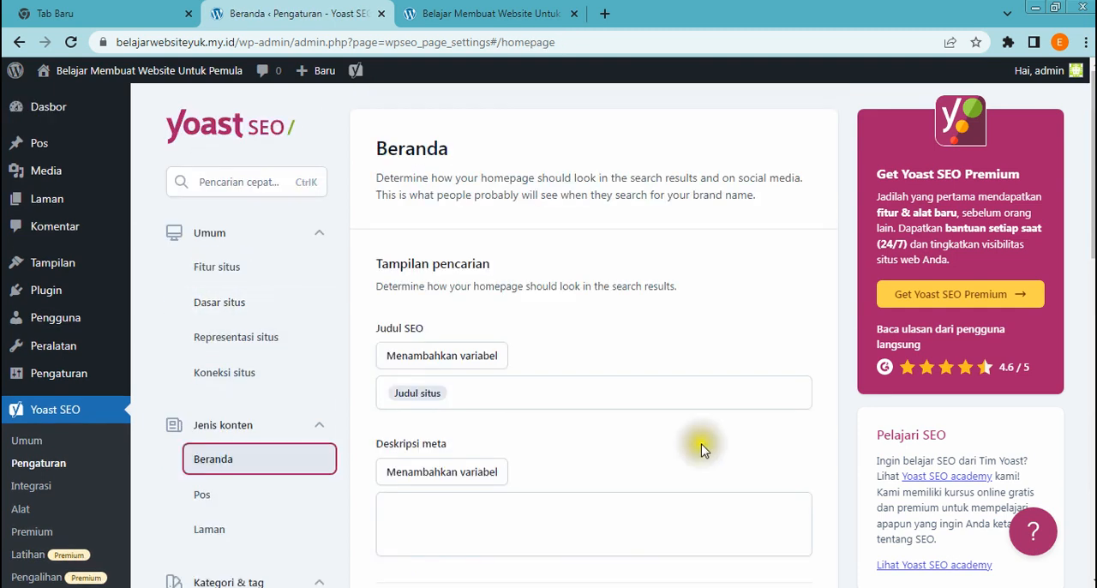
scroll(695, 448, "down", 2)
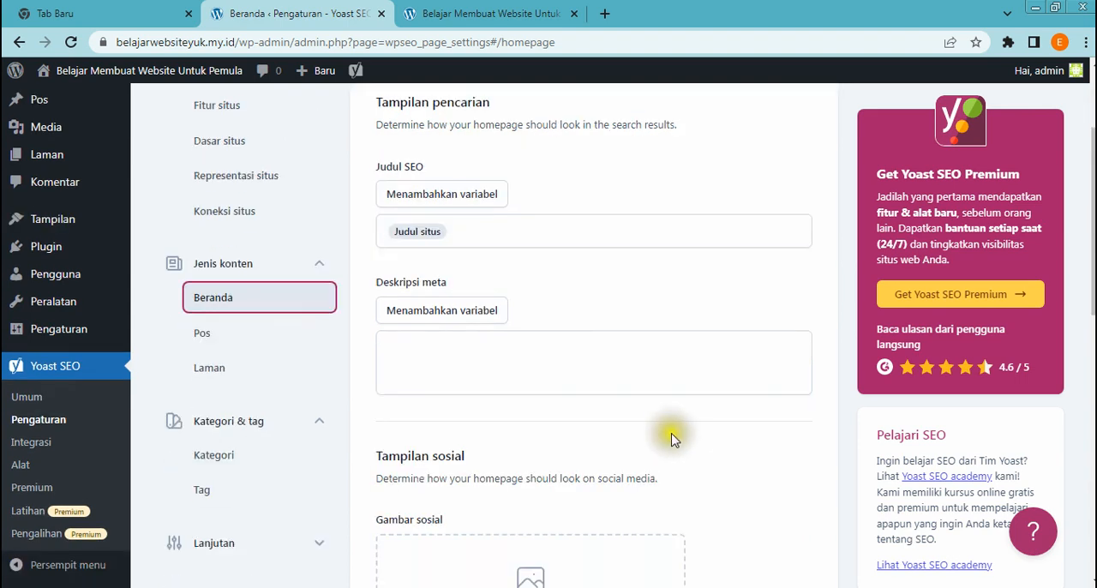
scroll(673, 439, "up", 1)
left_click(522, 313)
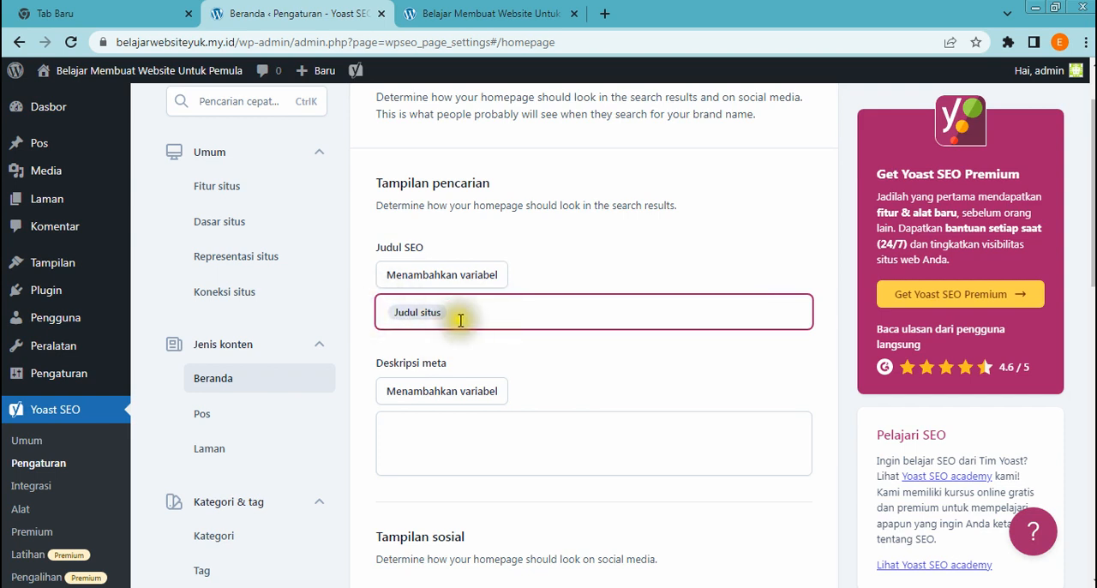
left_click(540, 316)
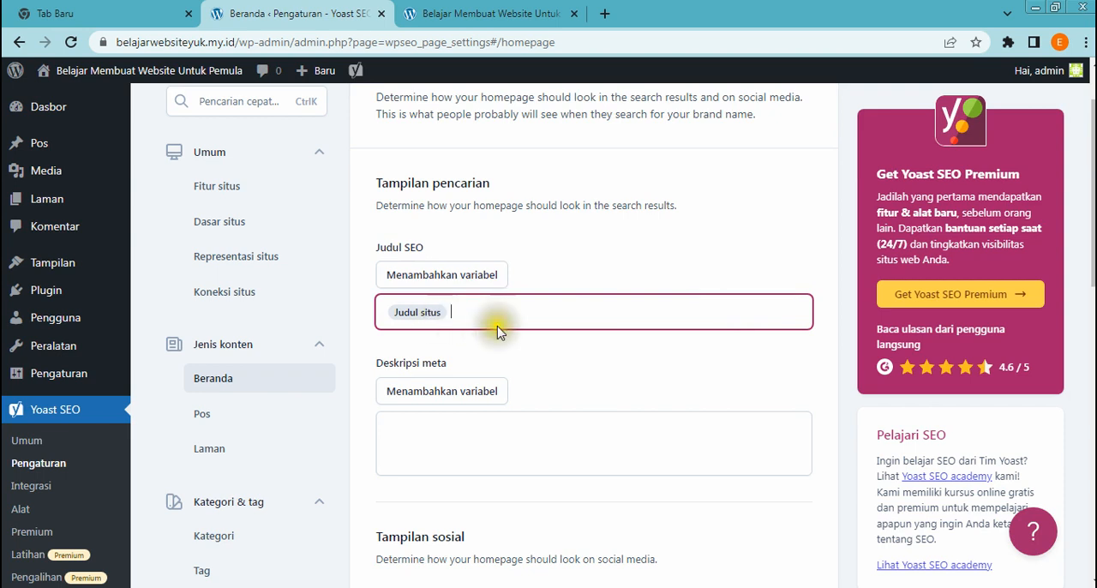
Review the homepage's Tampilan sosial section, including the social image, social title and social description
scroll(473, 321, "down", 1)
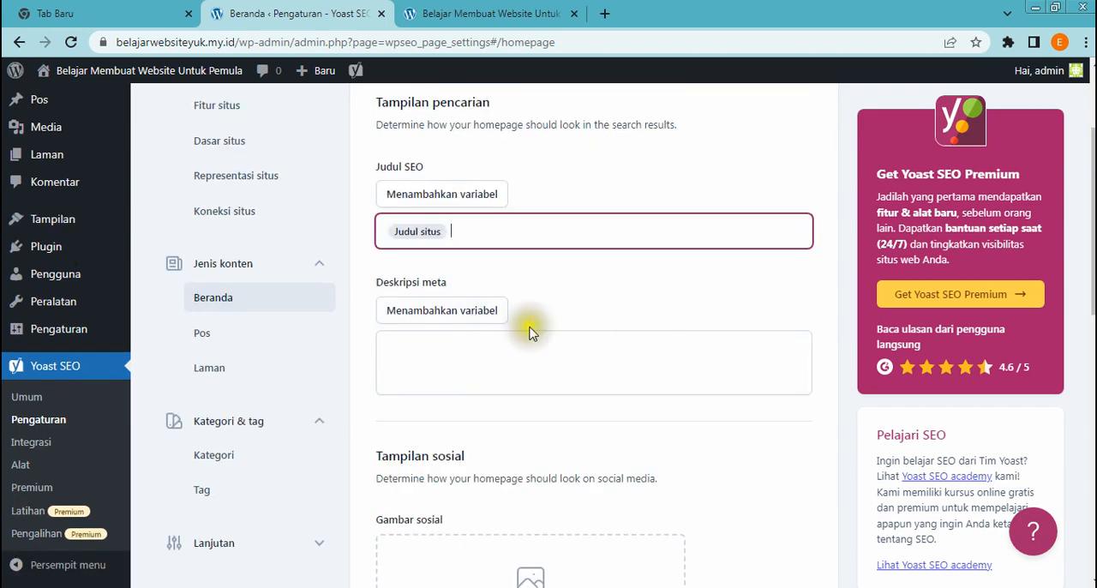
scroll(527, 332, "down", 3)
scroll(360, 363, "down", 6)
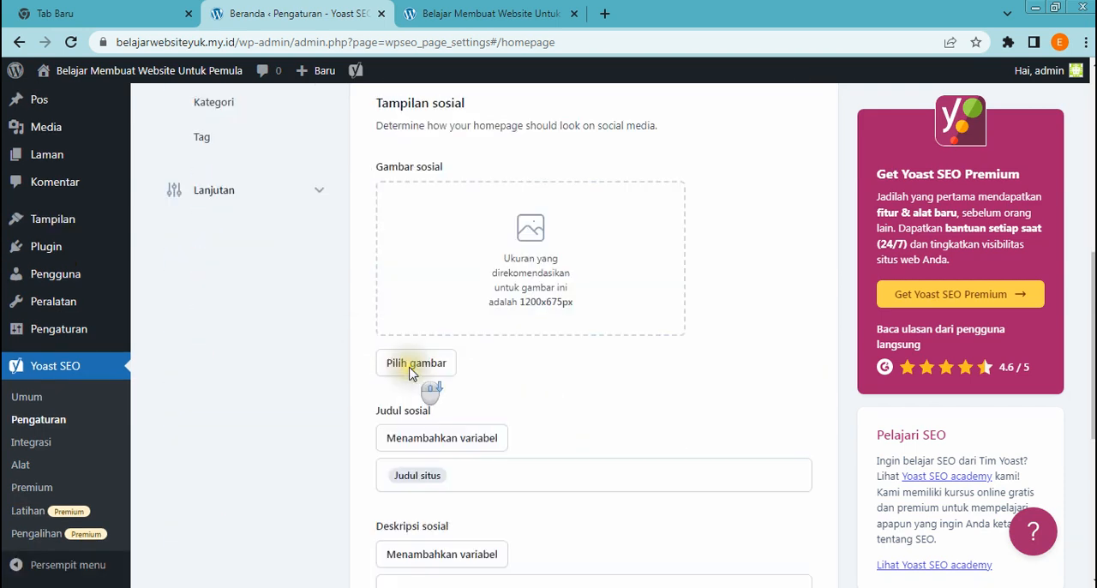
scroll(424, 381, "up", 3)
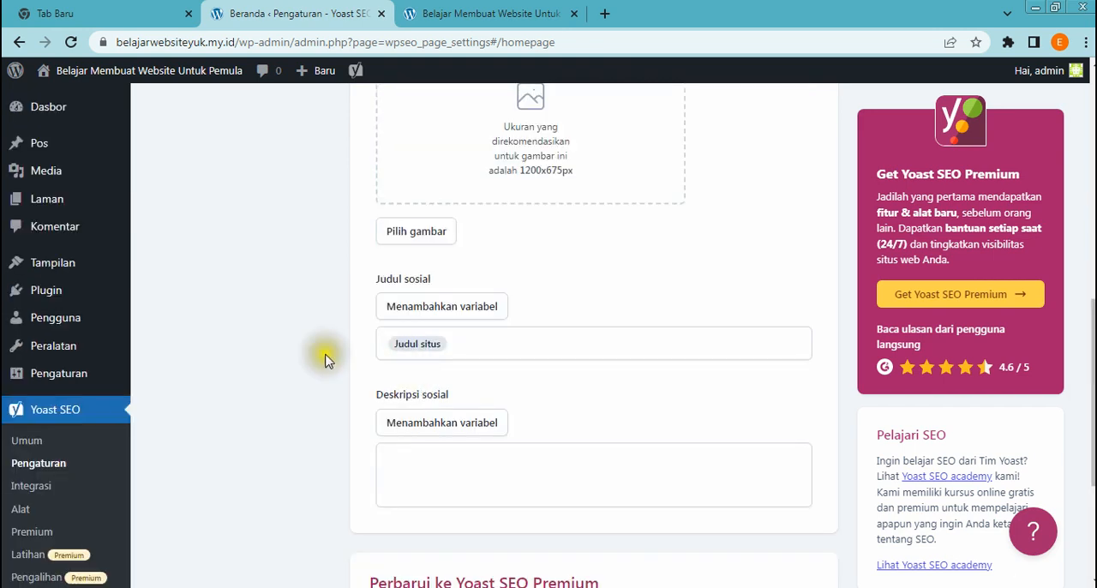
scroll(267, 341, "up", 5)
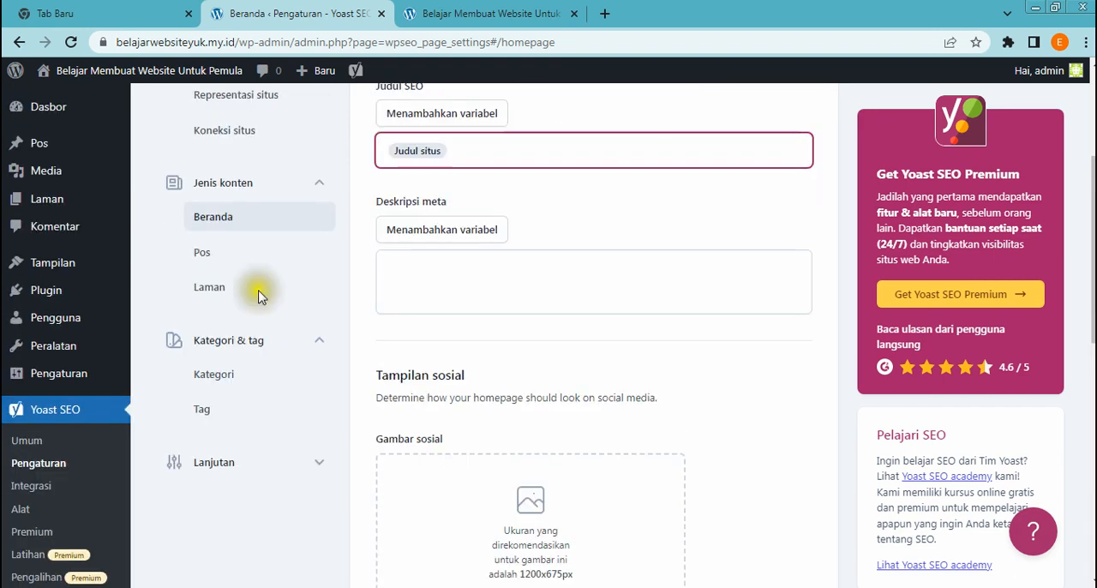
Open the Pos content type settings and review the search results option, Judul SEO and Deskripsi meta
left_click(220, 260)
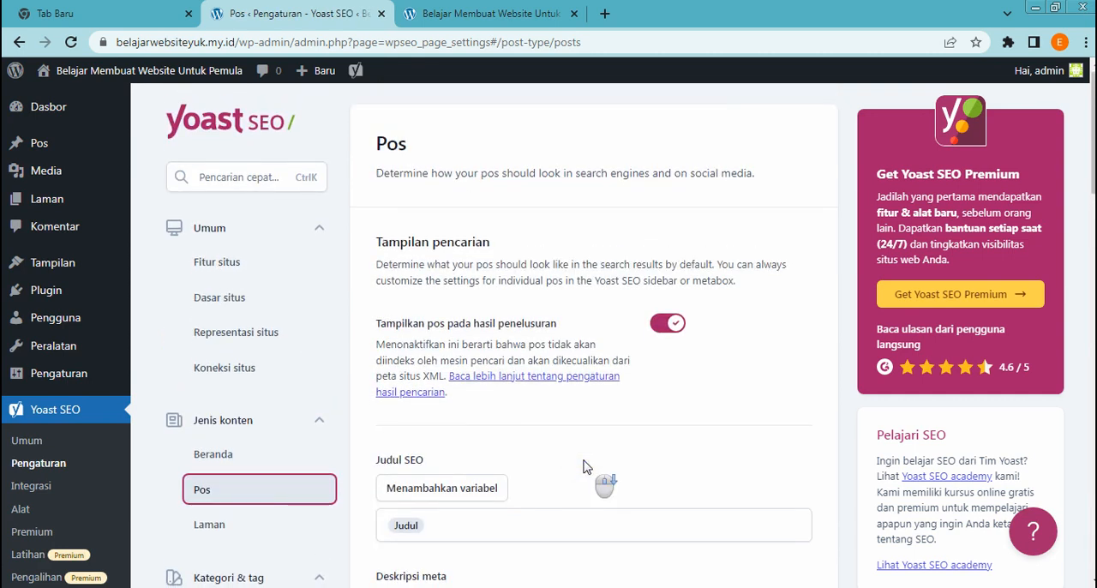
scroll(600, 467, "down", 1)
scroll(737, 467, "down", 1)
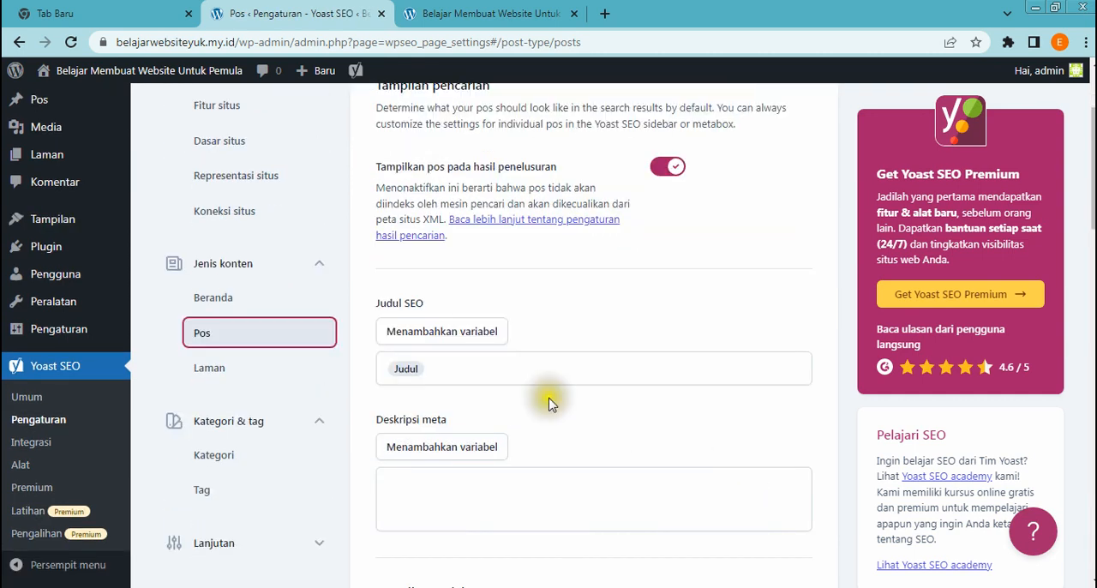
left_click(513, 375)
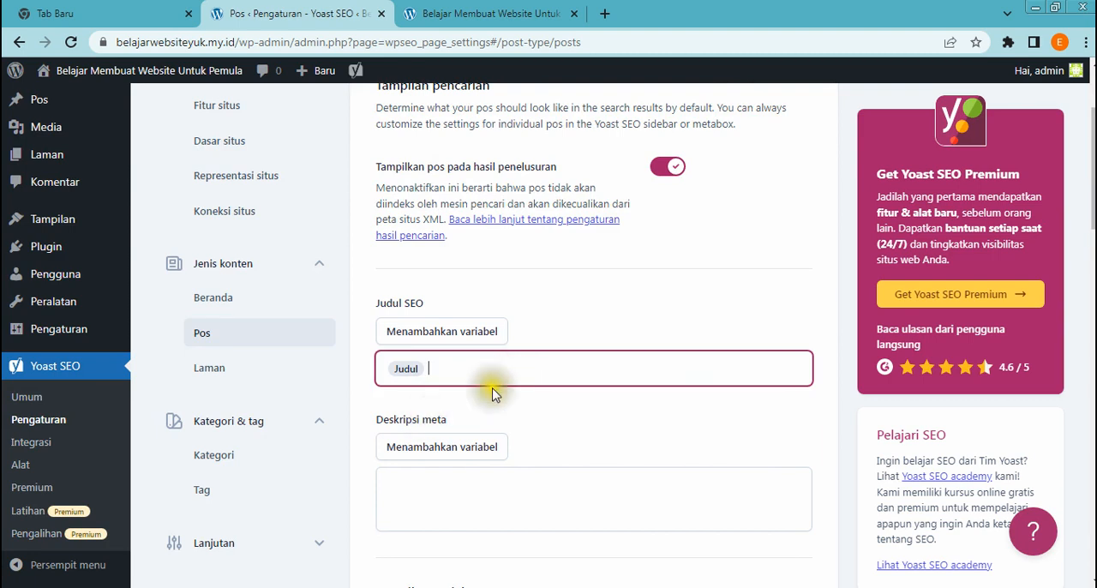
scroll(562, 410, "down", 3)
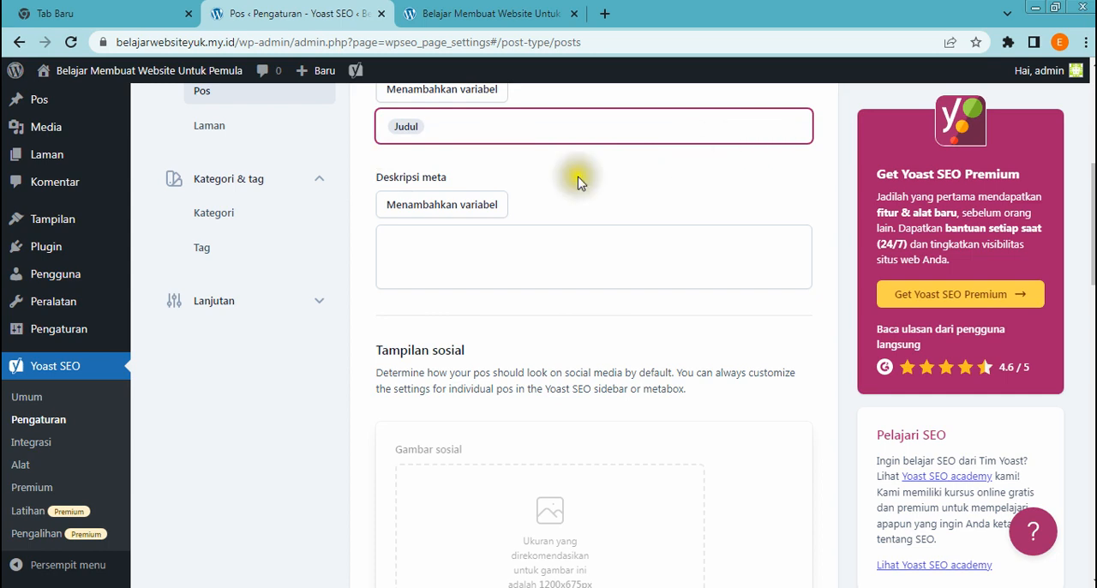
scroll(339, 313, "up", 2)
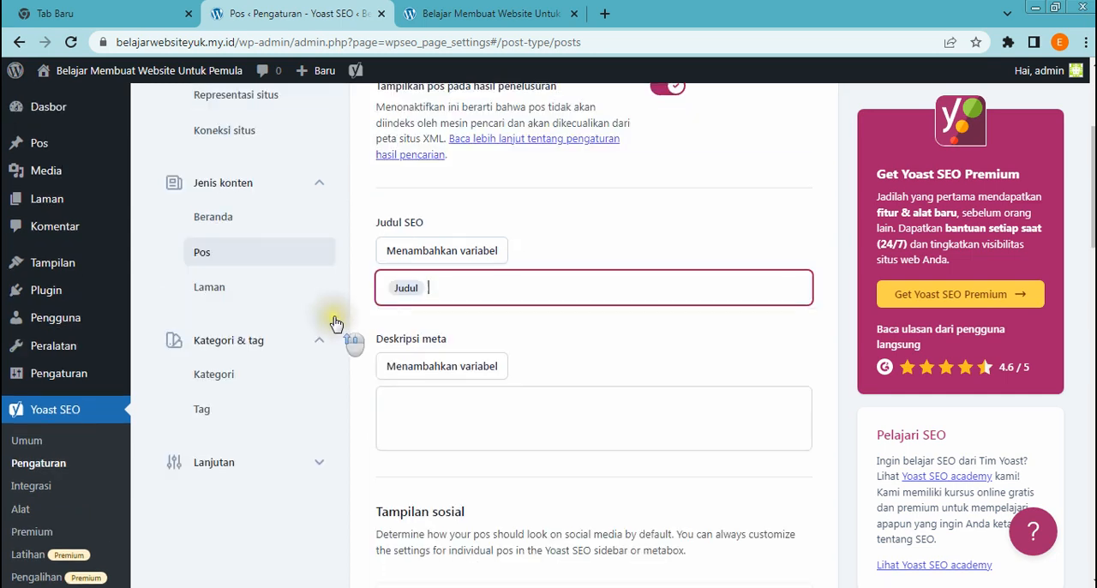
Open the Laman content type settings and examine the search appearance, social appearance and Skema sections
left_click(221, 292)
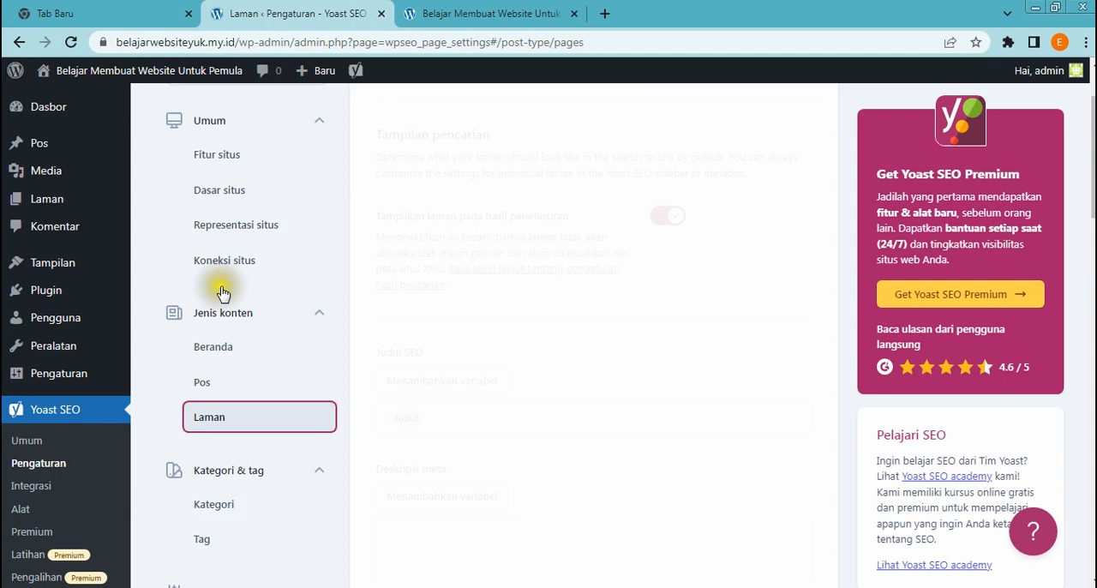
scroll(536, 354, "down", 2)
left_click(548, 371)
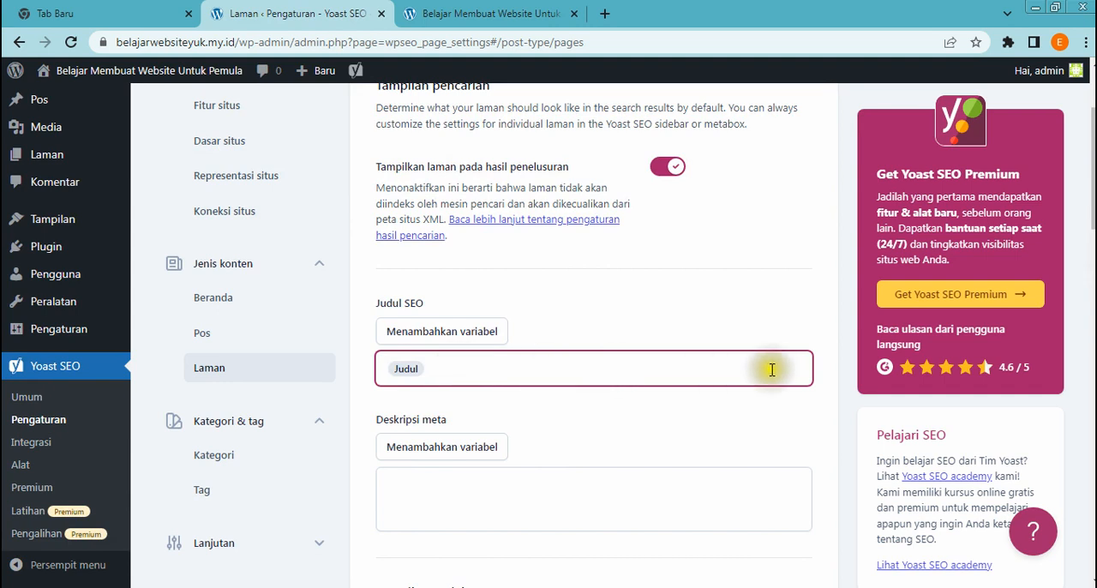
scroll(755, 403, "down", 4)
scroll(741, 403, "down", 10)
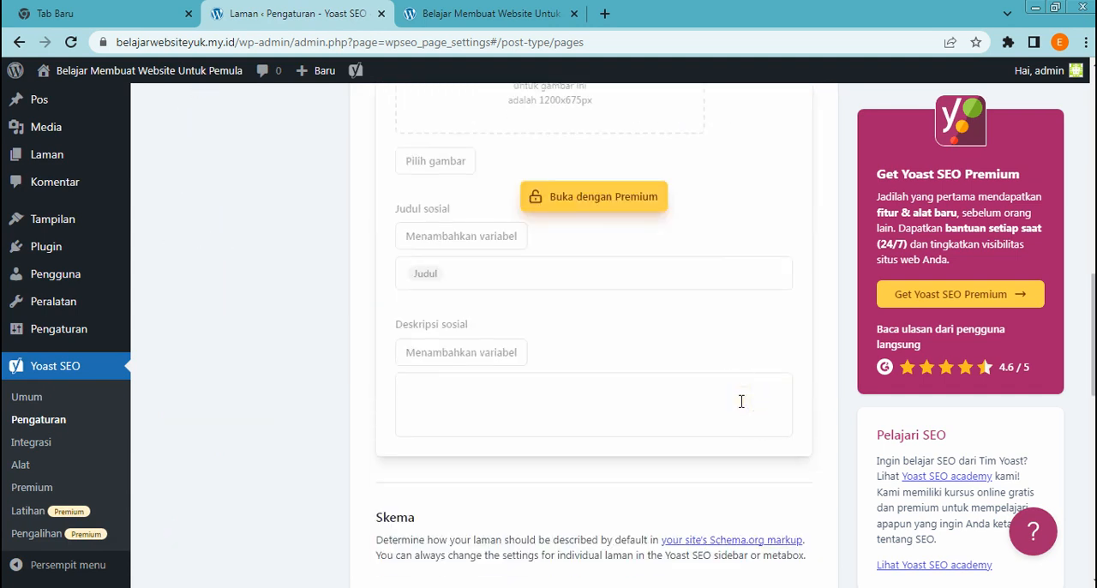
scroll(741, 408, "down", 1)
scroll(738, 404, "up", 15)
scroll(364, 417, "down", 2)
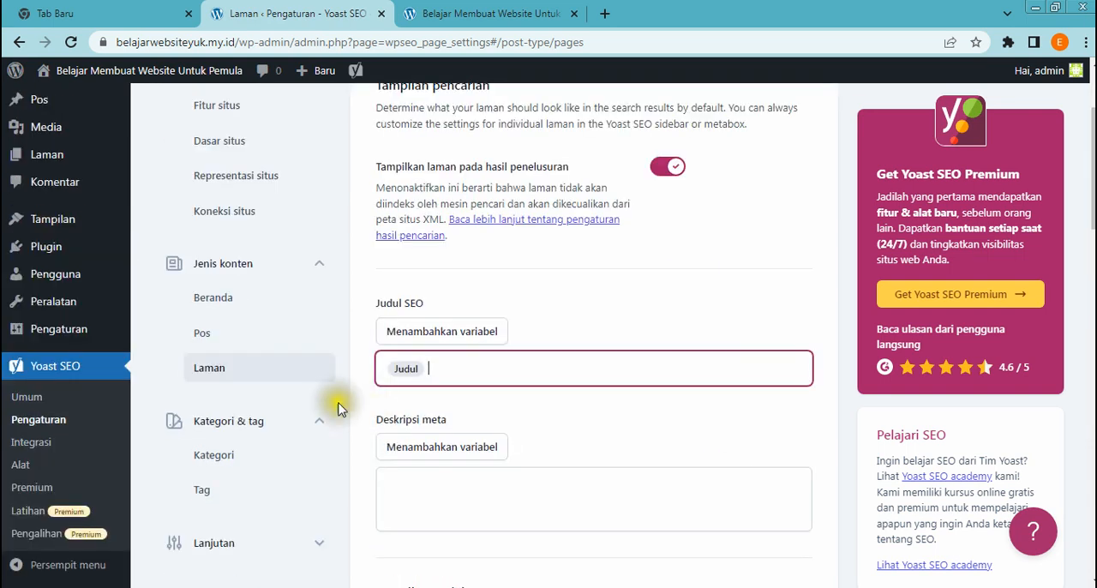
scroll(334, 416, "down", 1)
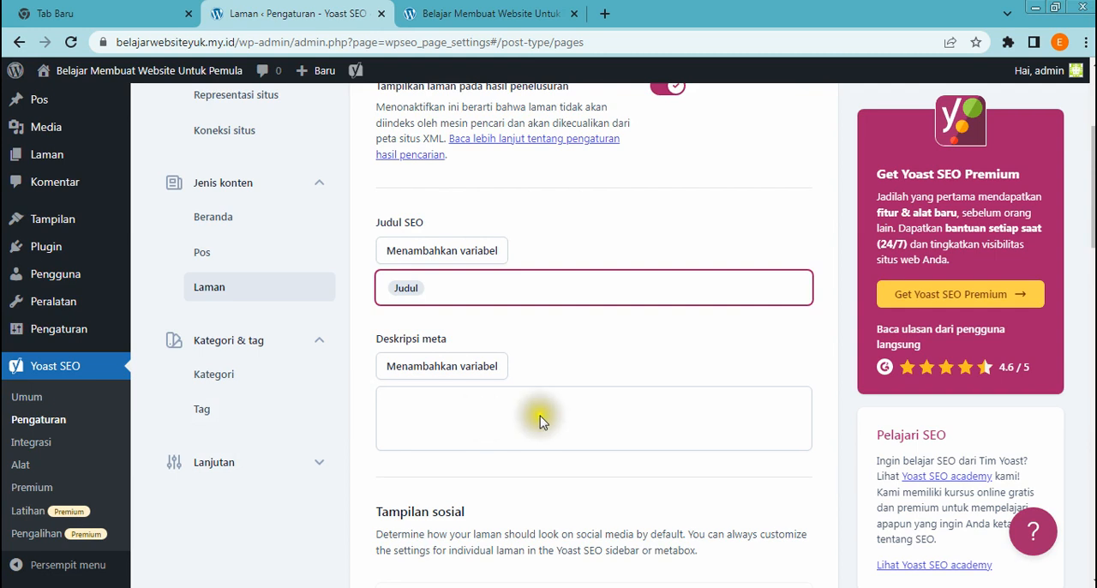
scroll(540, 420, "up", 3)
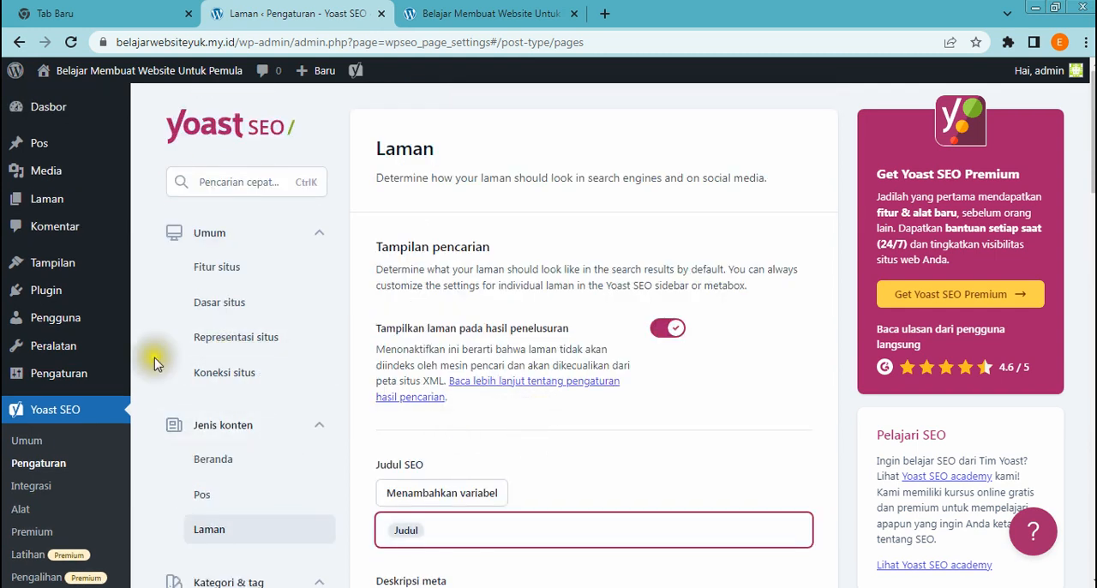
Go to the page for adding new plugins and search the plugin directory for "addthis"
mouse_move(123, 380)
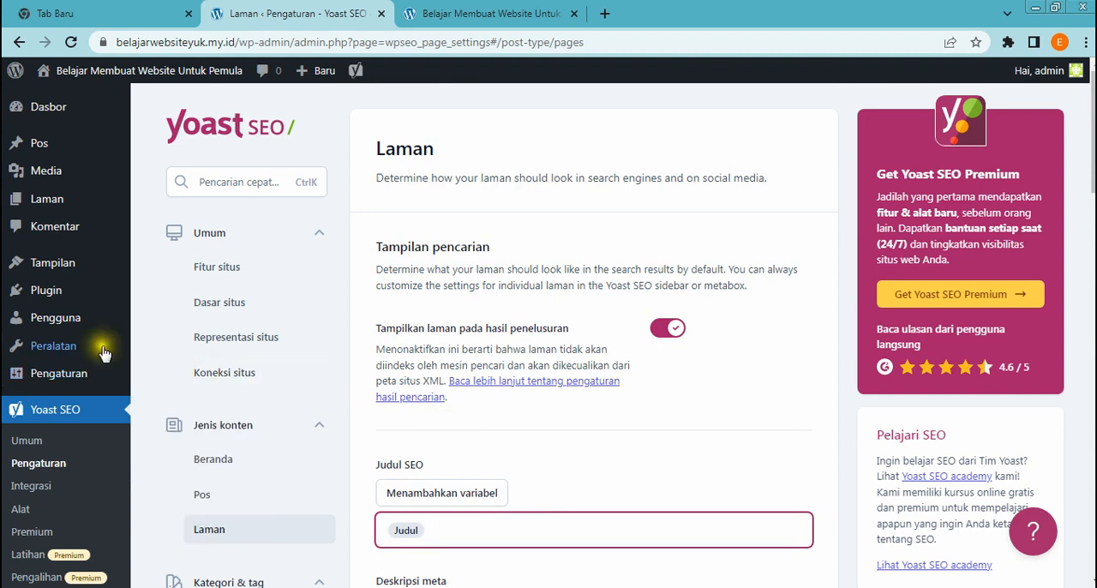
left_click(48, 293)
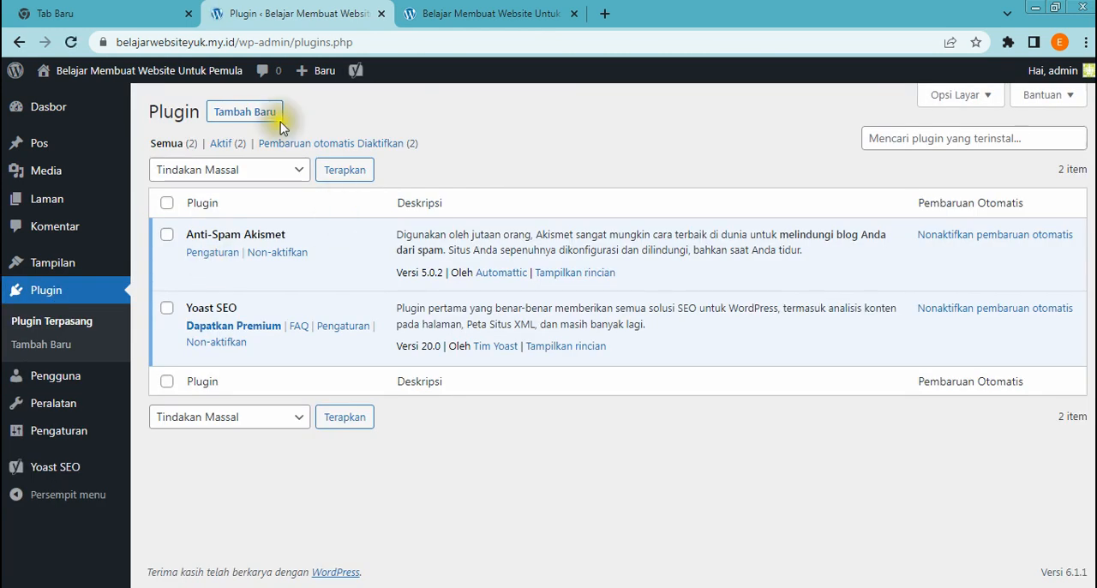
left_click(269, 113)
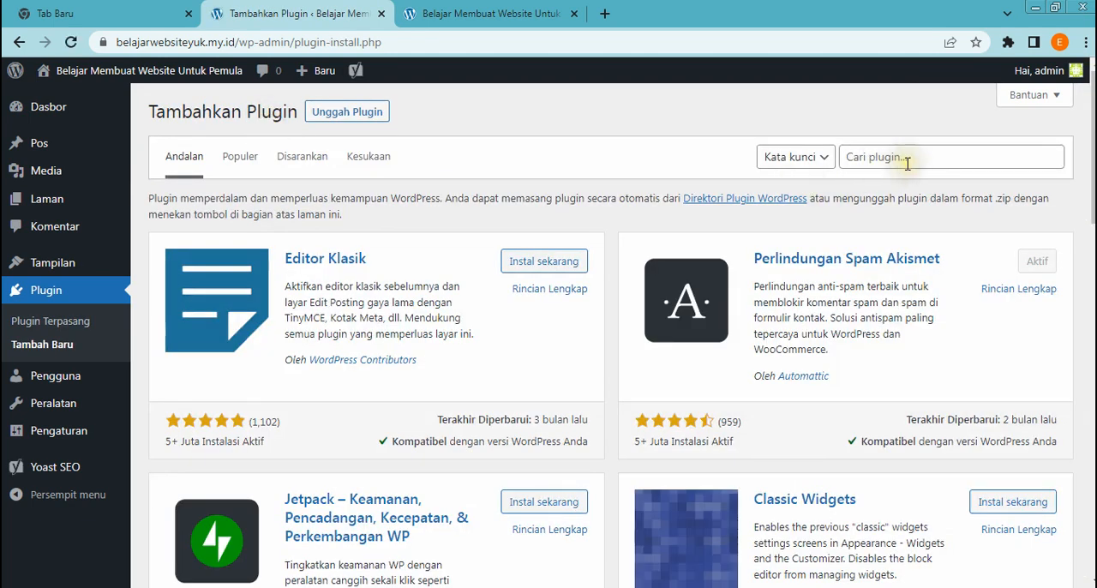
left_click(907, 163)
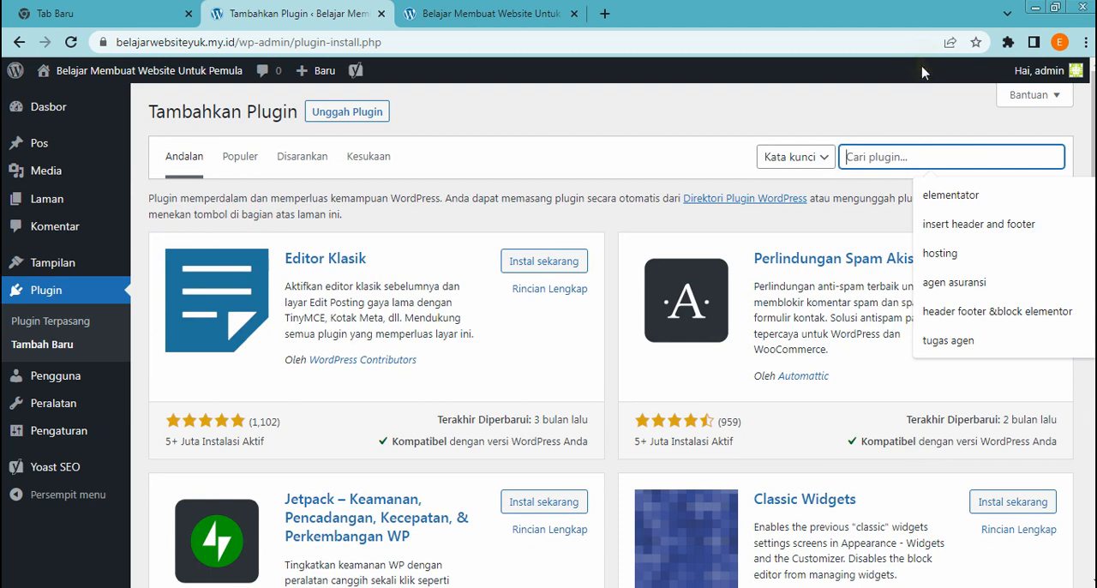
type("addthis")
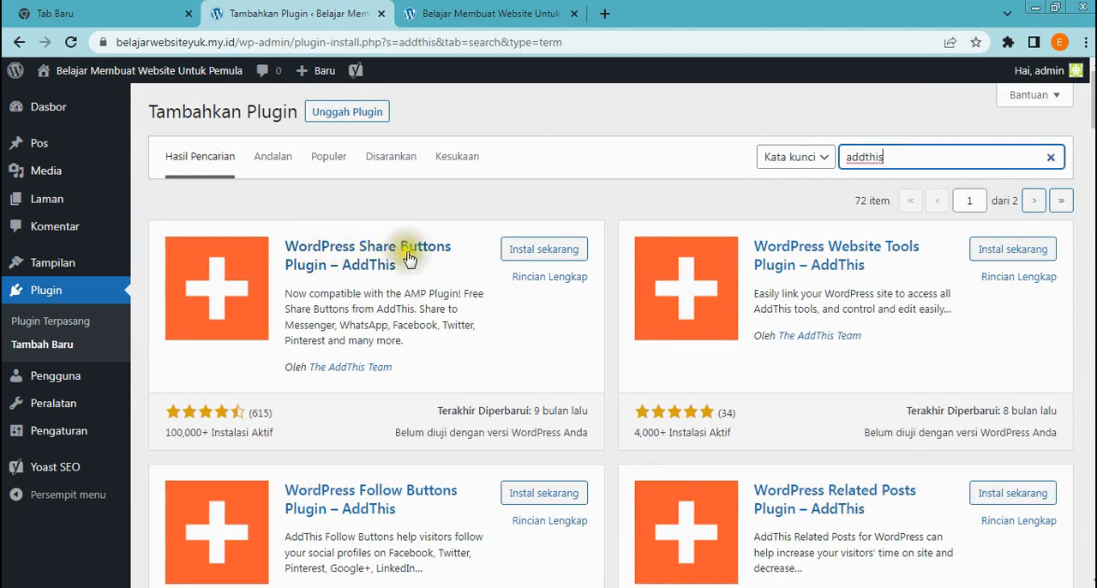
Install and activate the WordPress Share Buttons Plugin – AddThis
left_click(539, 251)
left_click(540, 255)
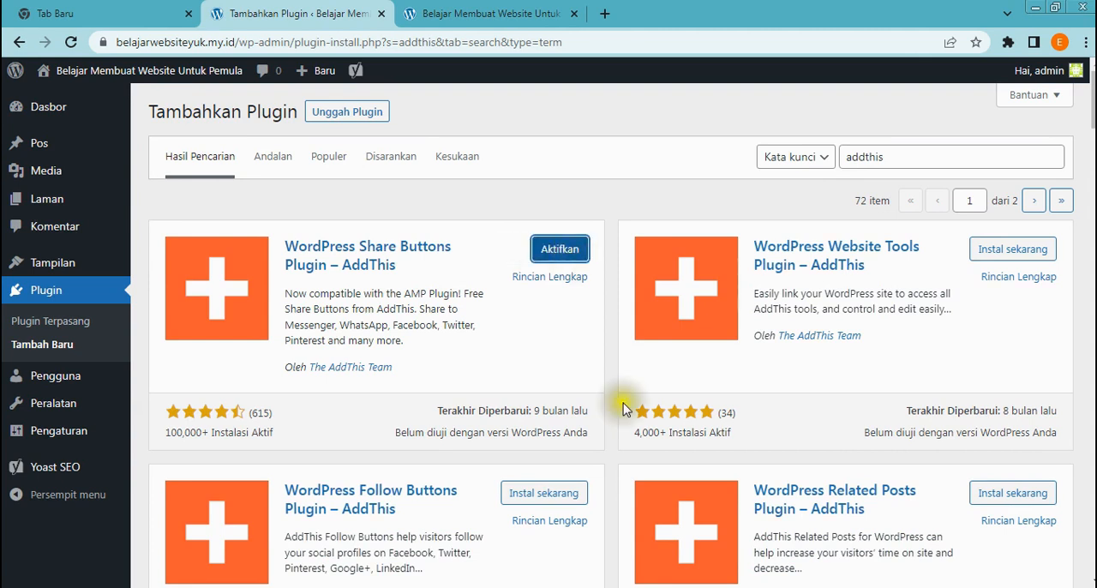
left_click(553, 251)
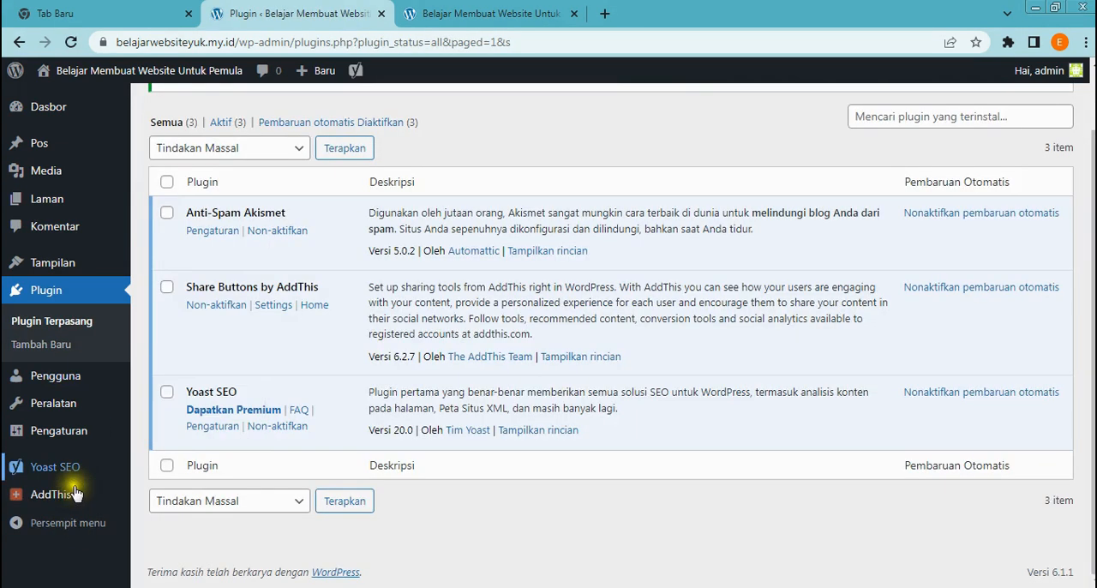
Open the AddThis home page and look over the Share Tools, Follow Tools, Related Posts and Audience Targeting features
mouse_move(43, 498)
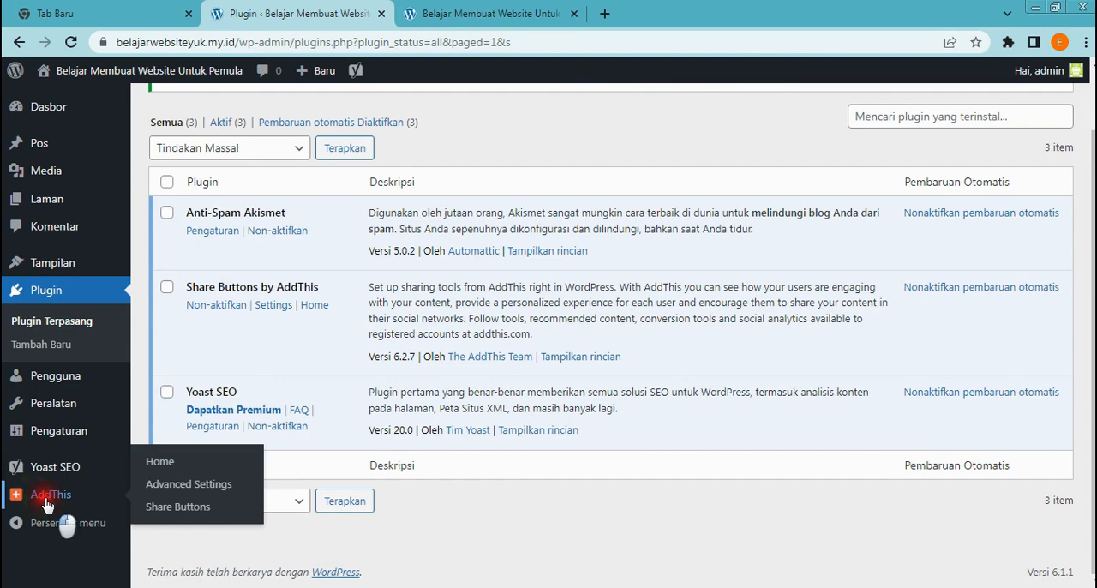
scroll(377, 503, "down", 1)
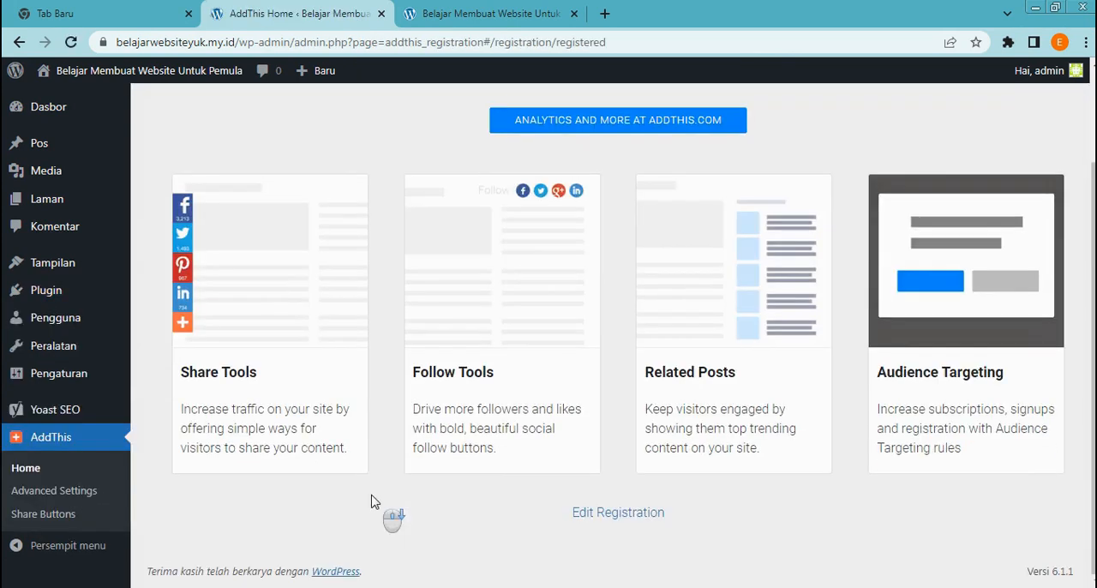
scroll(374, 501, "up", 1)
scroll(375, 502, "down", 2)
scroll(377, 522, "up", 2)
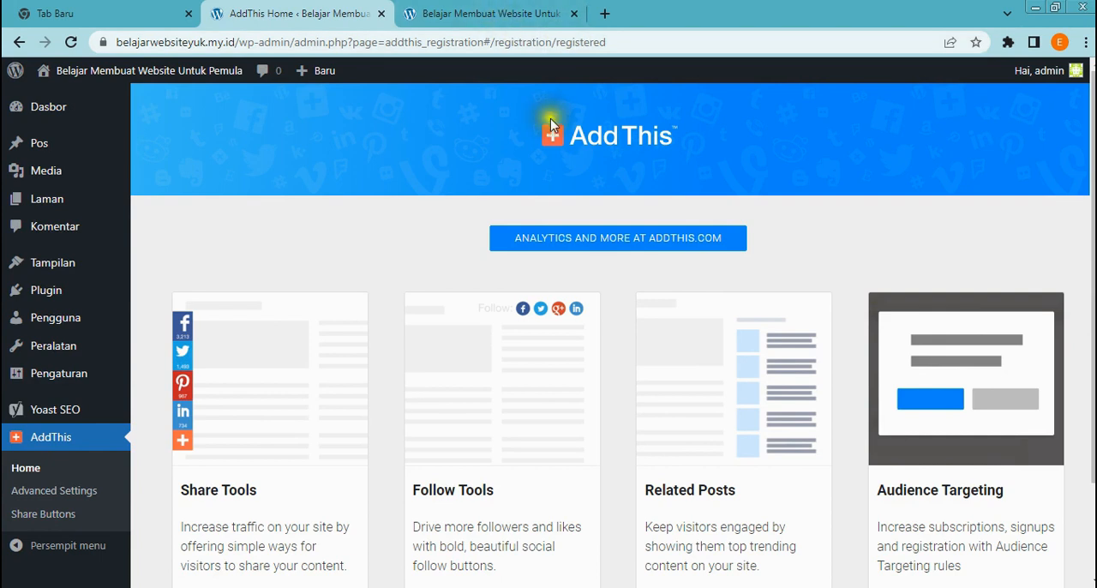
scroll(391, 296, "down", 2)
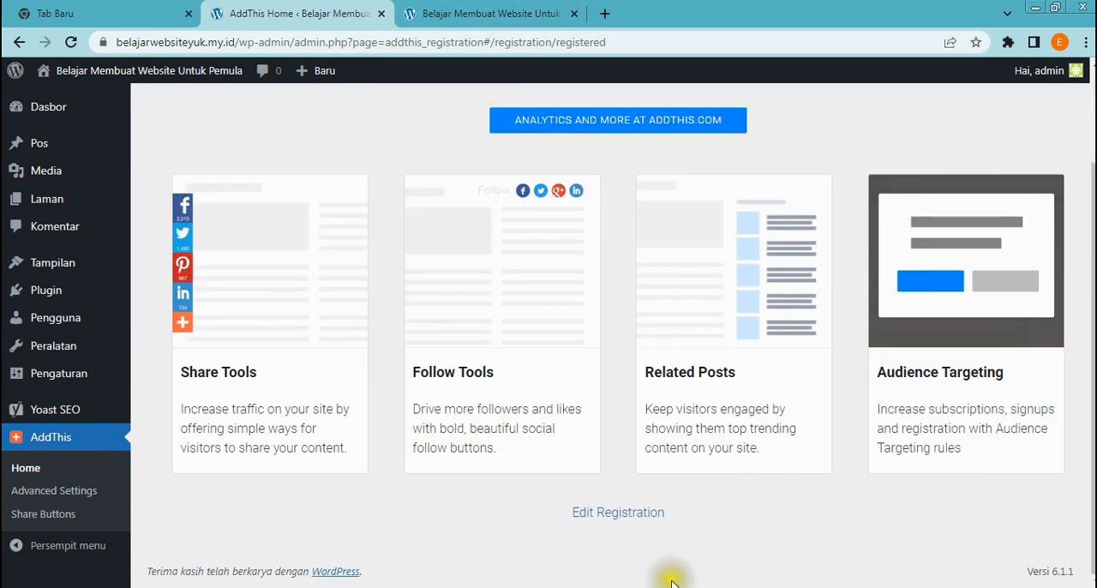
Open the AddThis registration for editing and check the email address and password fields of the sign-in form
left_click(623, 512)
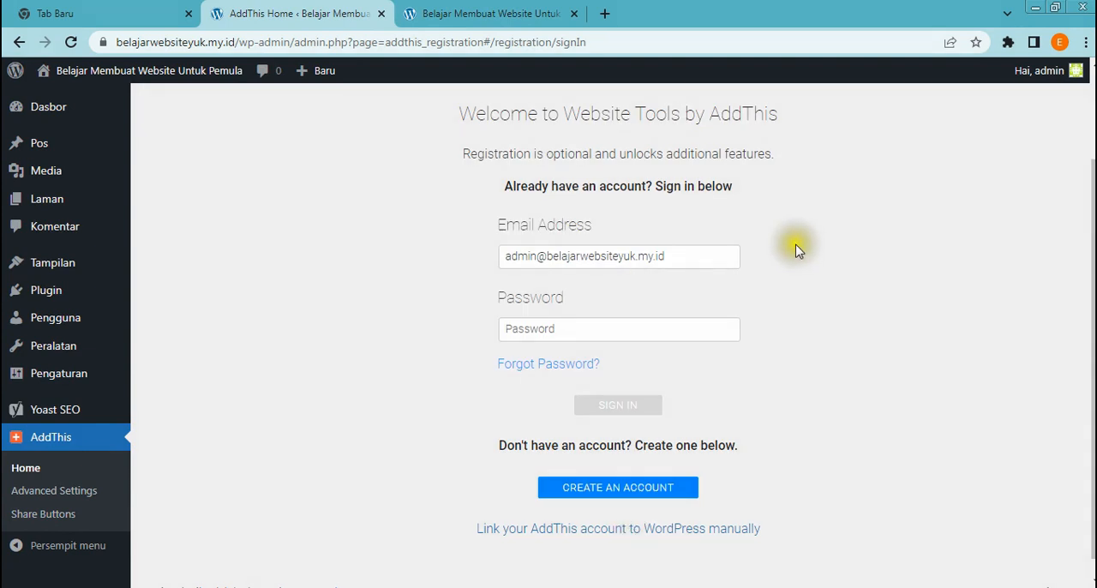
left_click(691, 255)
left_click(601, 330)
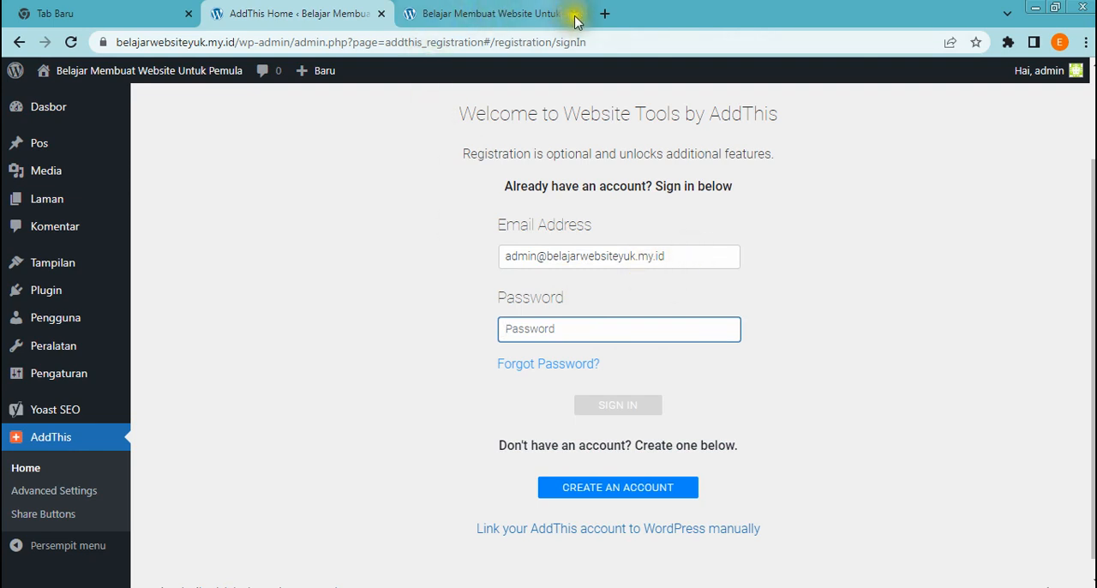
Open addthis.com in a new browser tab and go to the sign-in page for its dashboard
left_click(601, 15)
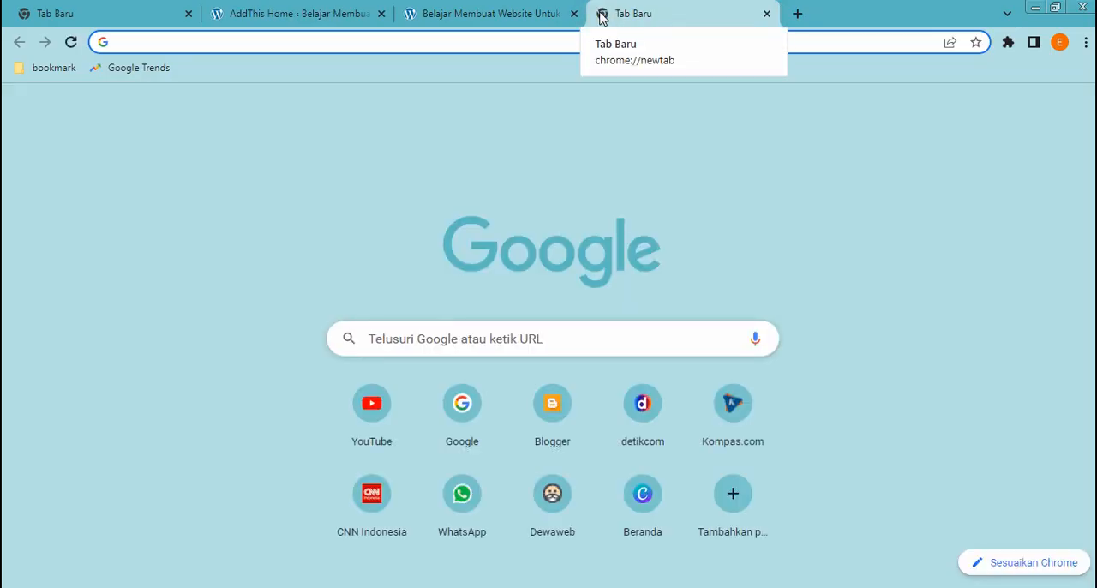
type("add")
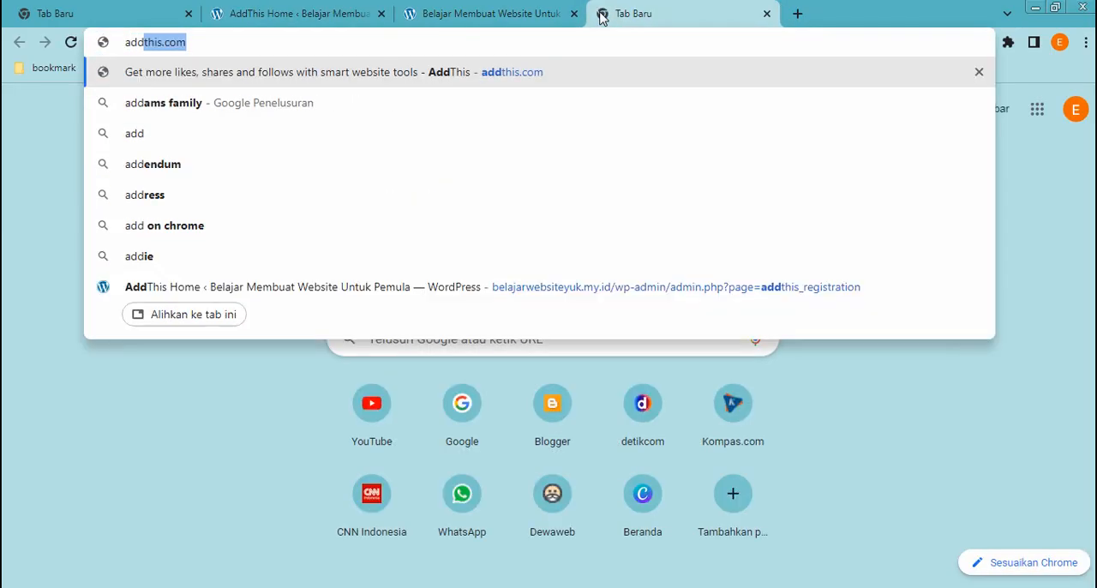
left_click(261, 39)
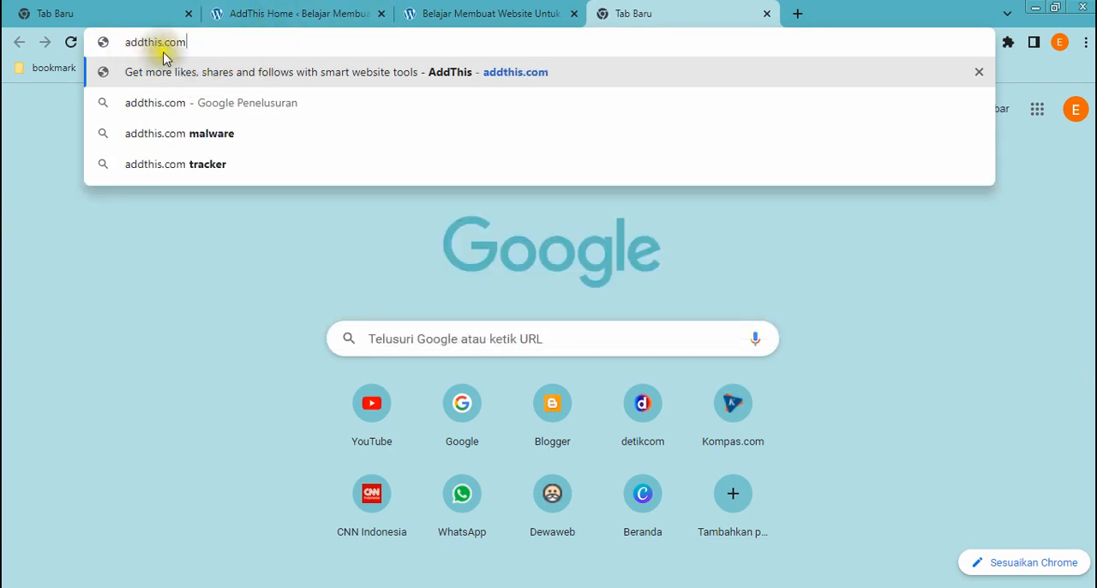
key("Return")
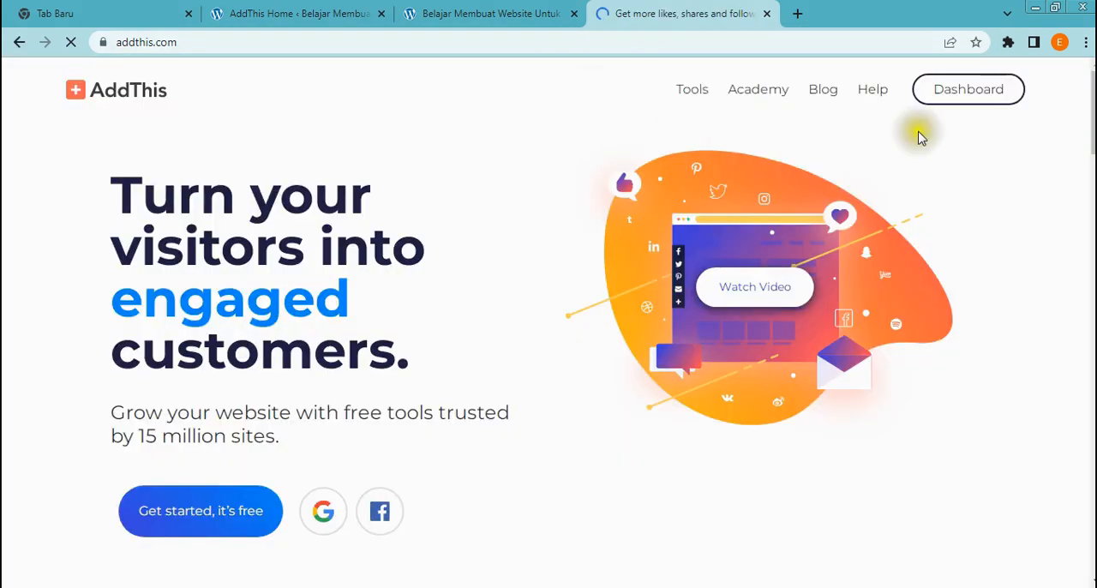
left_click(971, 96)
Examine the AddThis sign-in form, its email address field, the Google, Facebook and Twitter sign-in options, and the Sign Up link
scroll(926, 161, "down", 3)
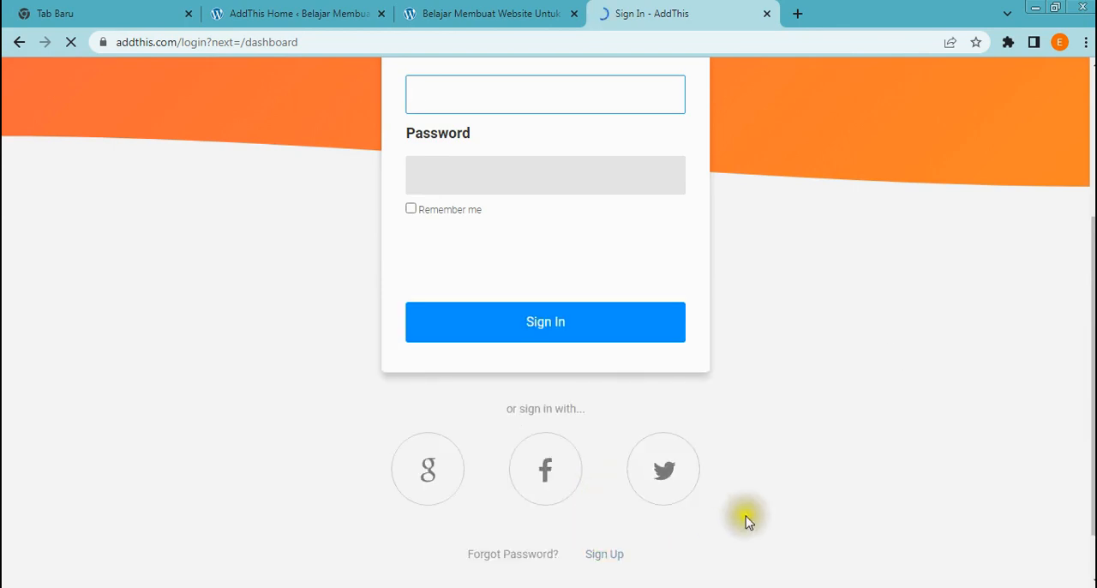
scroll(746, 522, "down", 1)
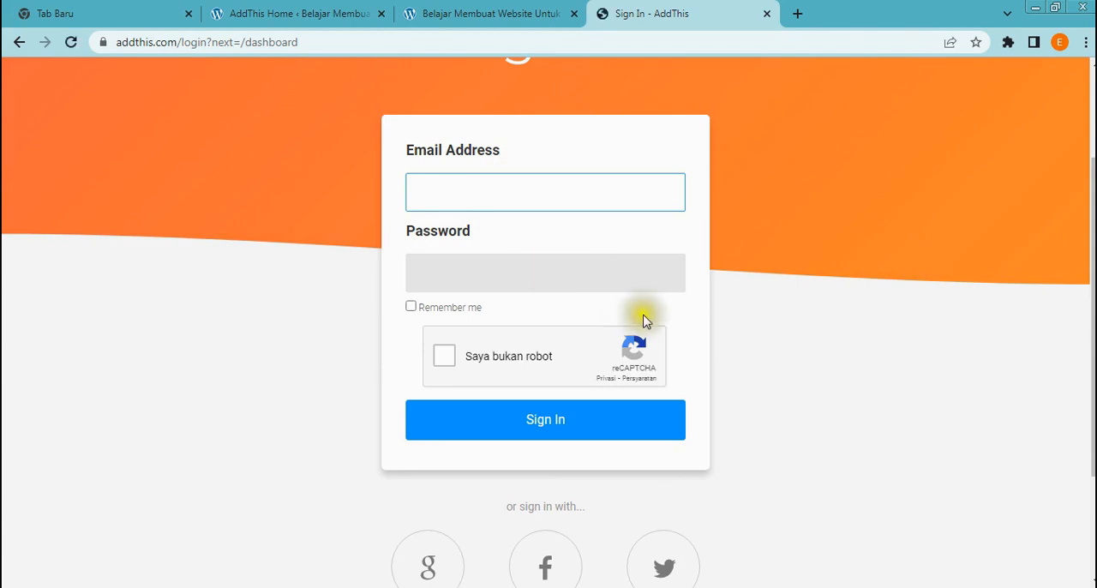
scroll(644, 318, "down", 2)
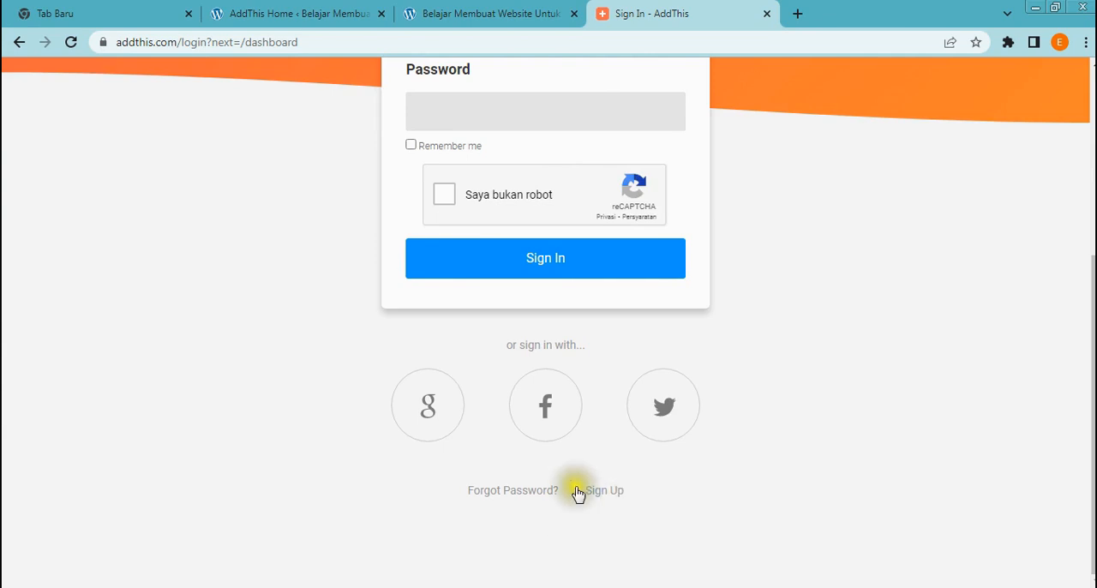
scroll(819, 501, "up", 2)
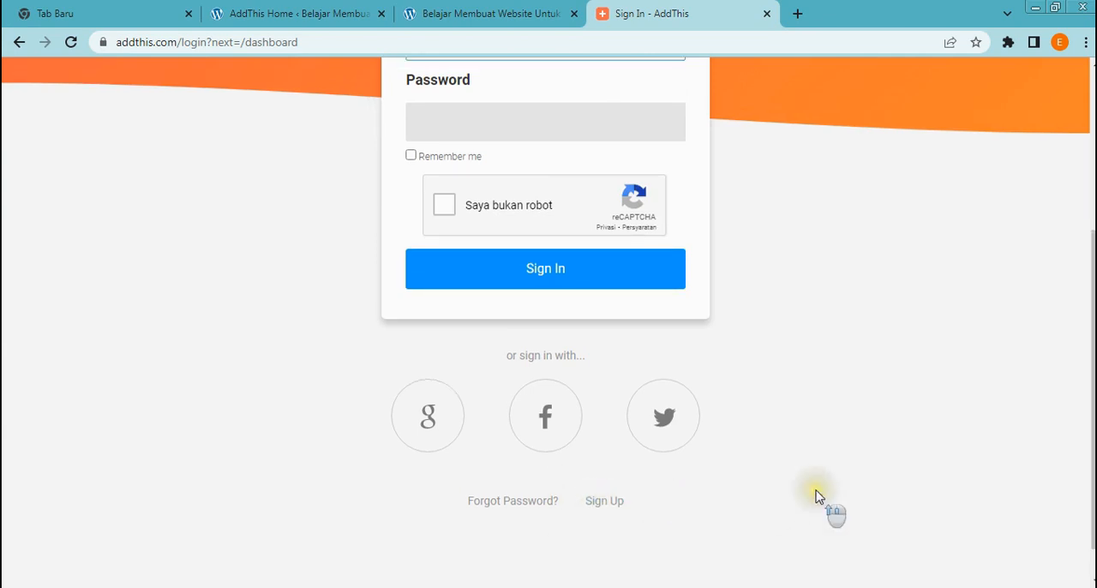
scroll(791, 495, "down", 1)
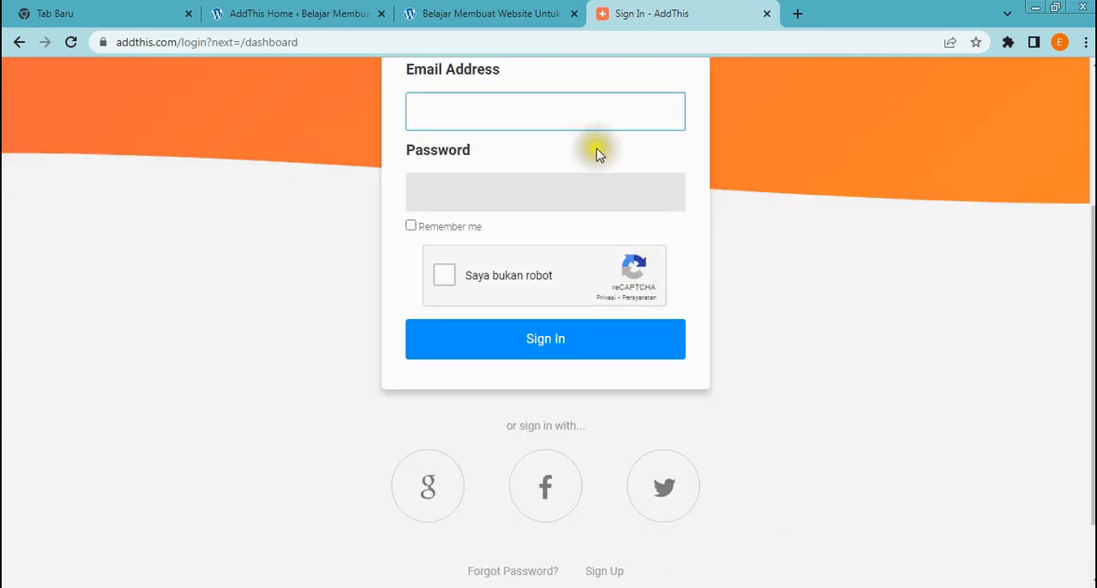
scroll(558, 314, "up", 1)
left_click(544, 195)
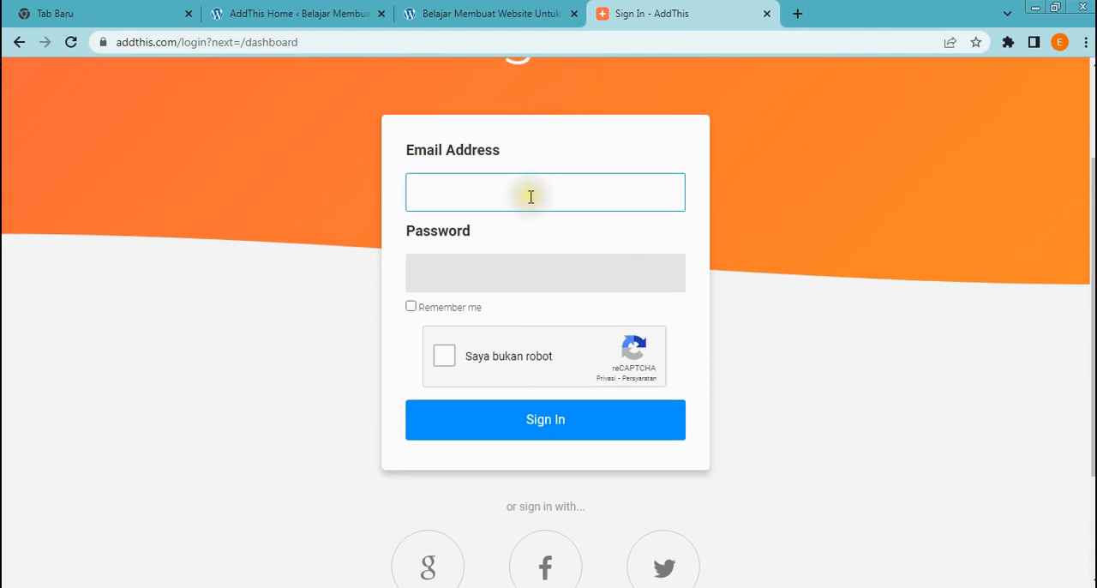
left_click(531, 197)
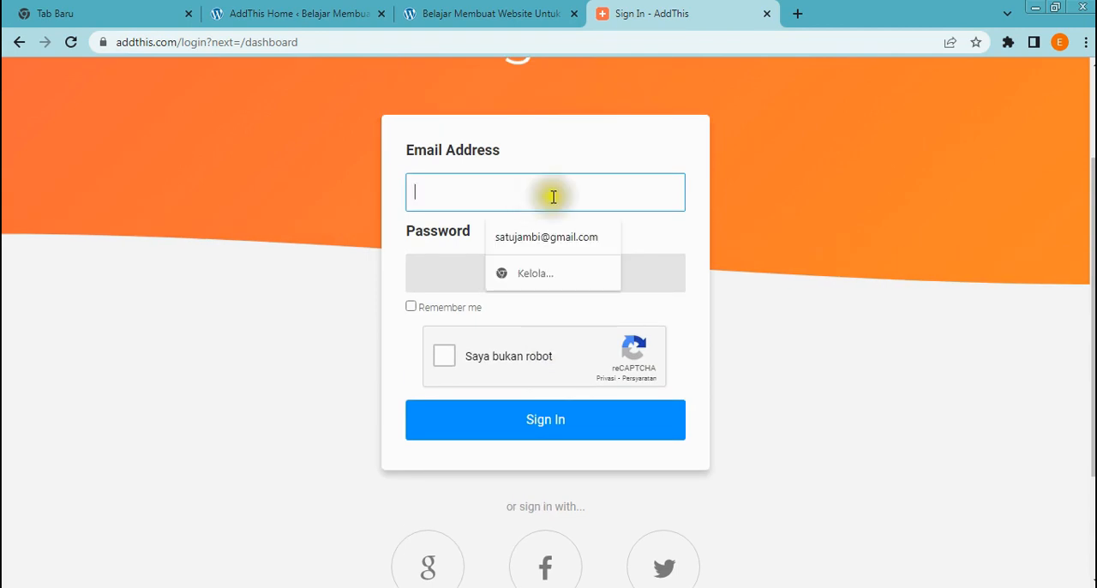
left_click(809, 184)
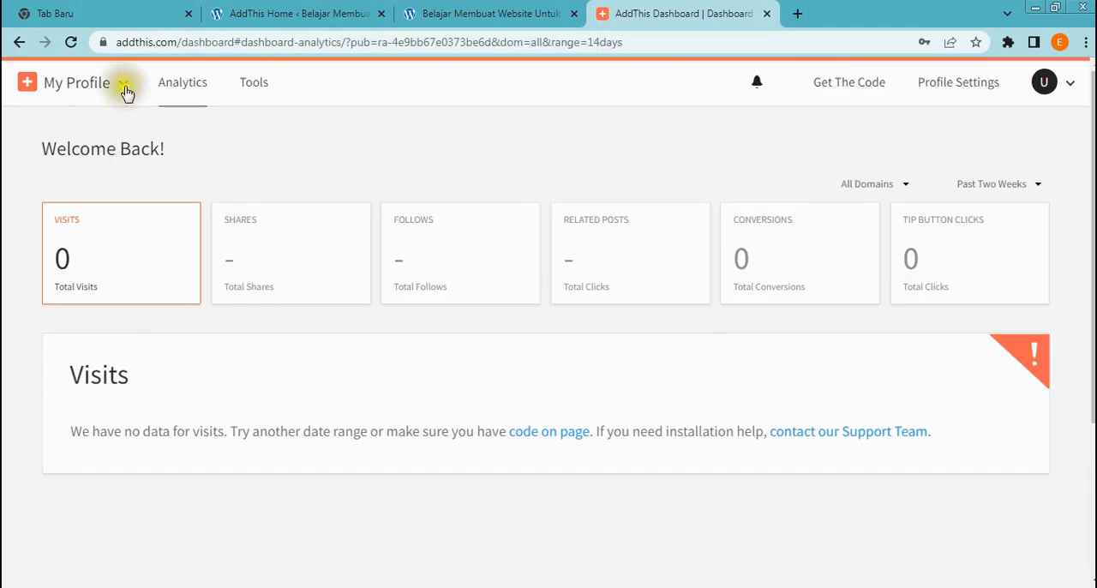
Open the list of profiles belonging to the account in the AddThis dashboard
left_click(123, 87)
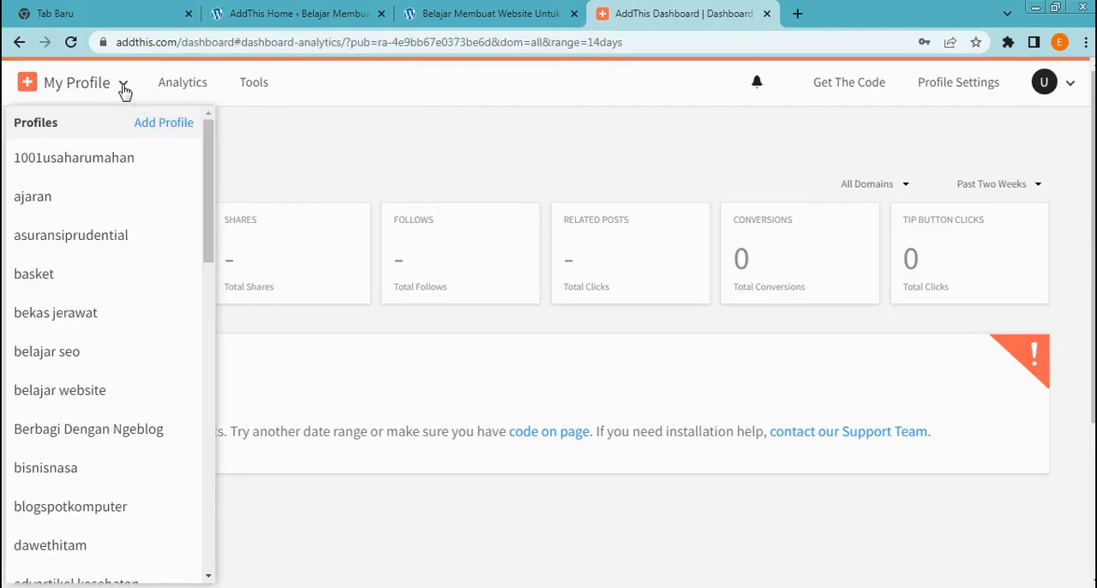
left_click(123, 87)
left_click(123, 88)
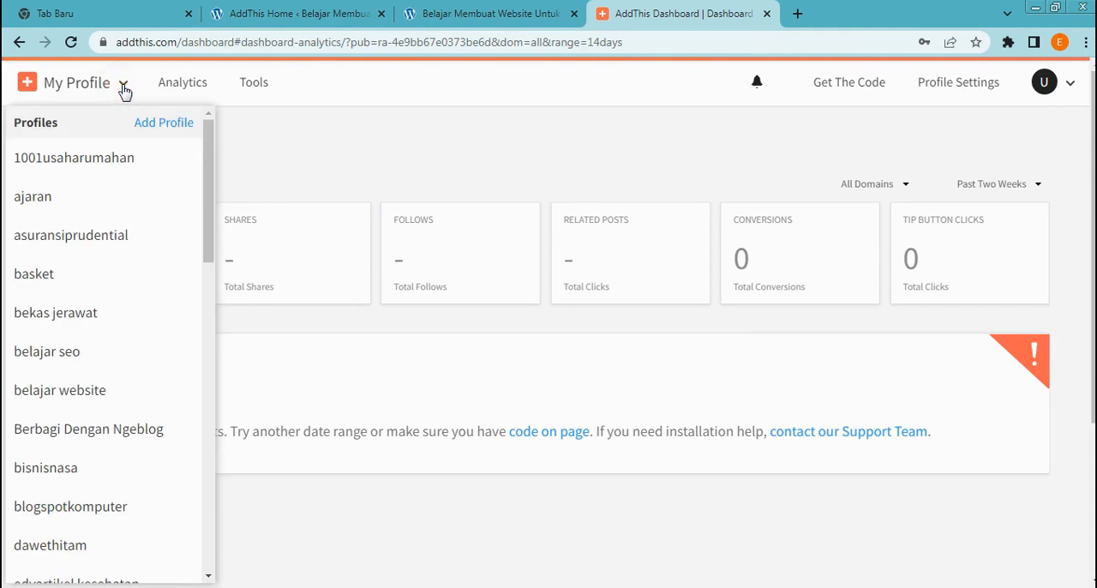
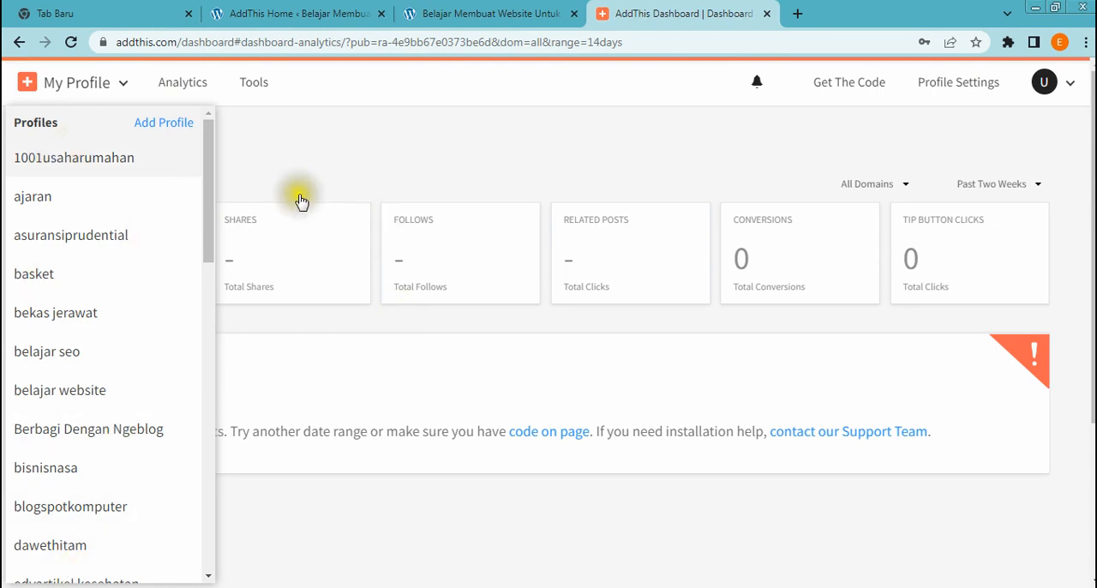
Add a new AddThis profile named "website baru"
left_click(179, 130)
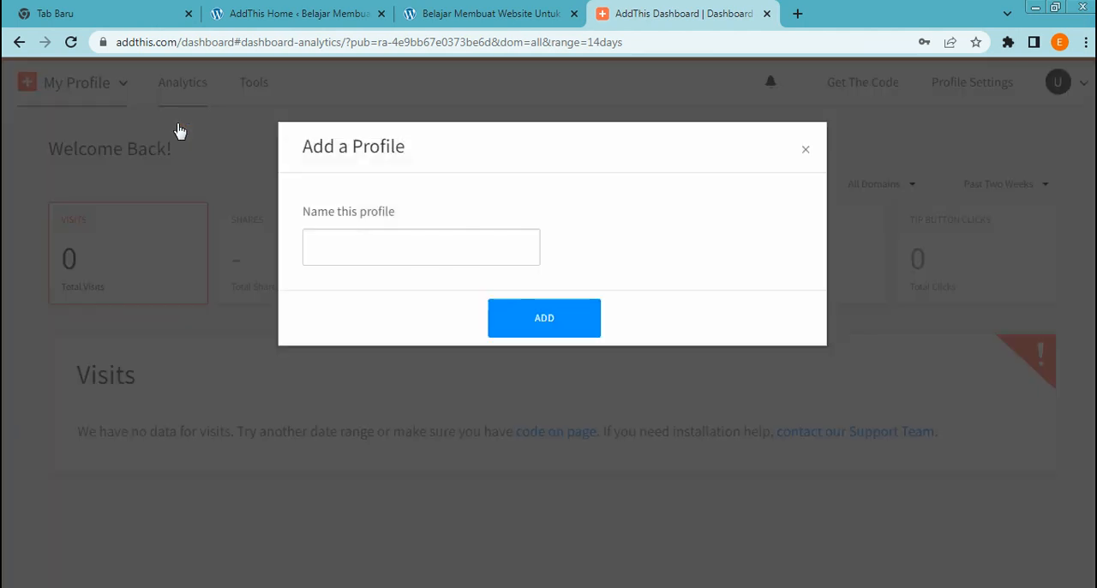
left_click(404, 243)
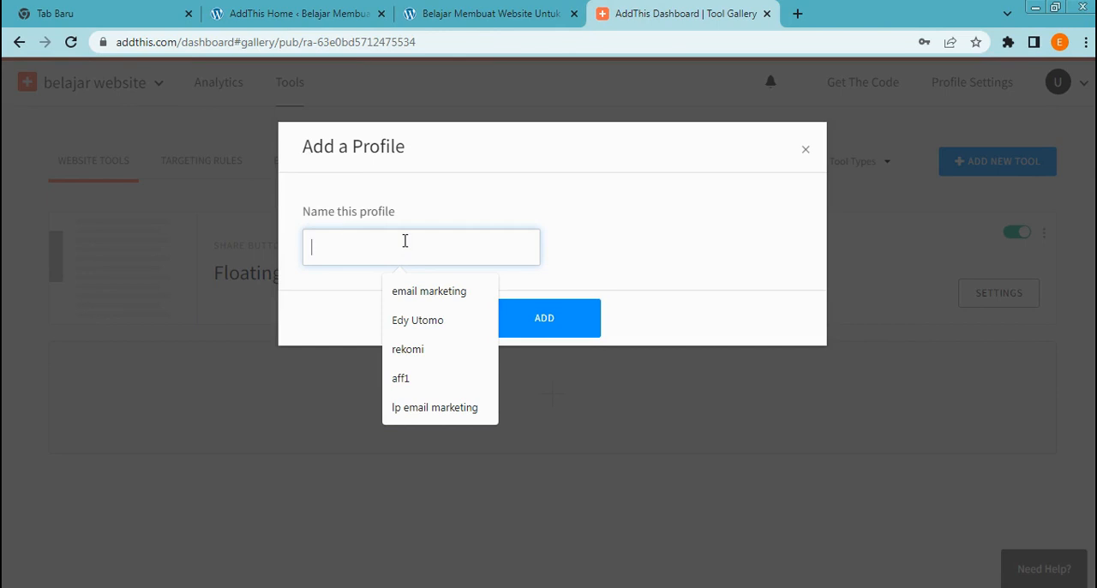
type("website")
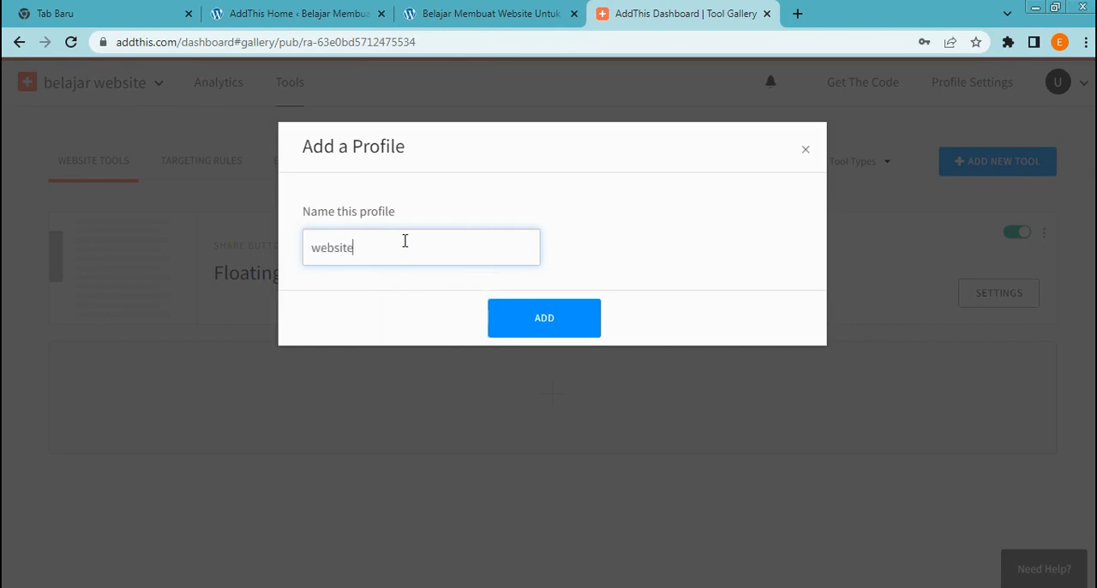
left_click(521, 325)
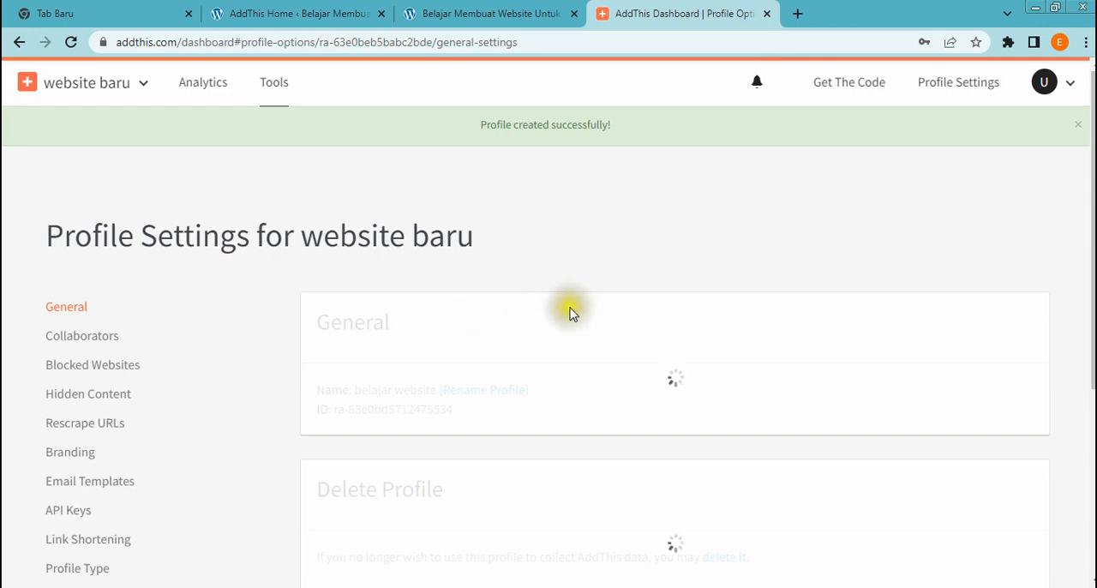
scroll(572, 313, "down", 2)
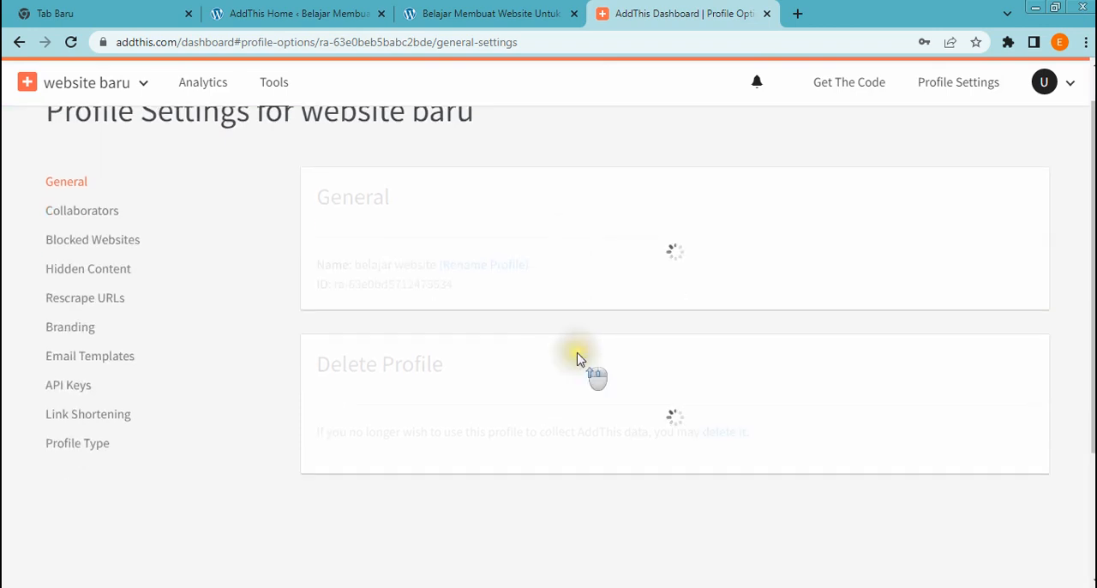
scroll(577, 358, "up", 1)
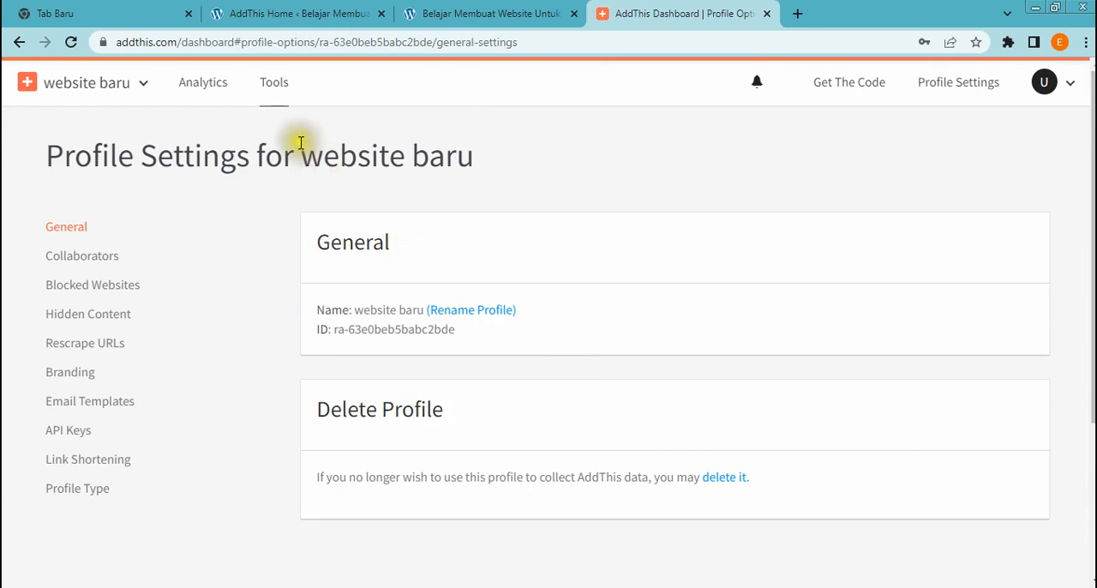
Start adding a Share Buttons tool to the website tools of the website baru profile
left_click(280, 86)
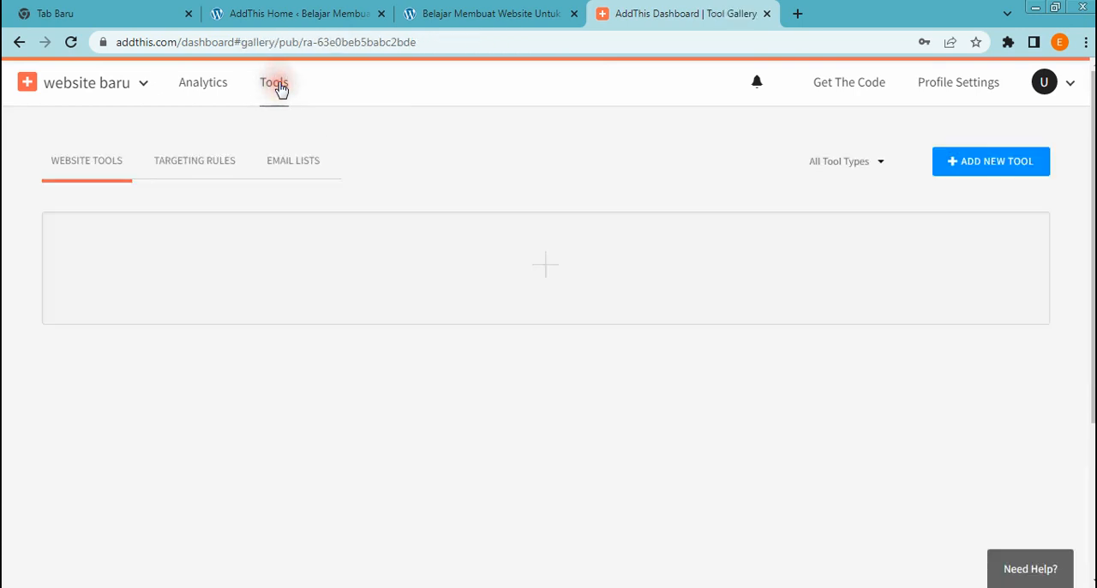
left_click(537, 273)
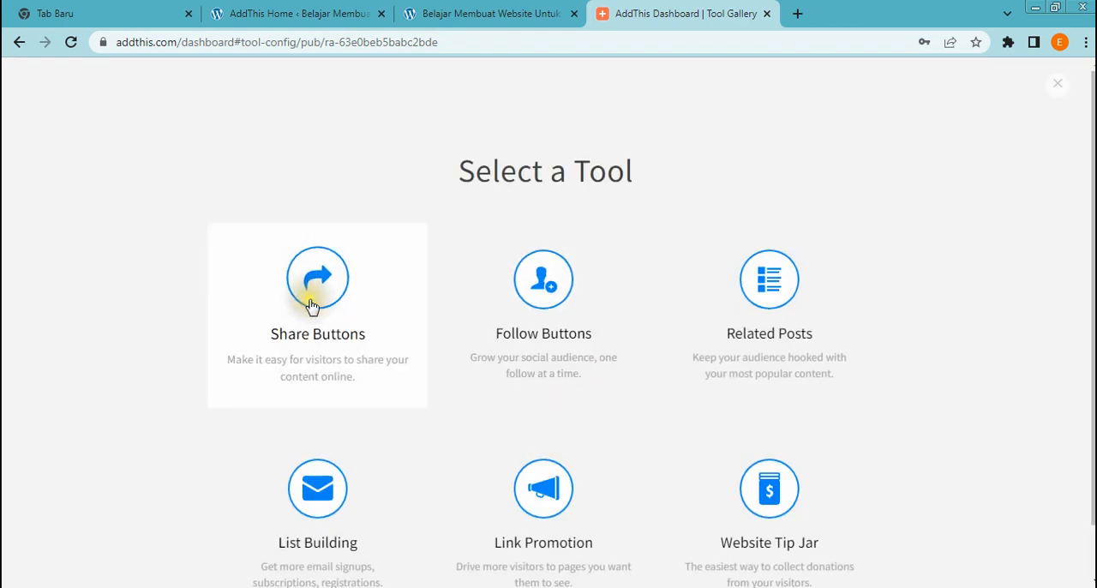
left_click(316, 304)
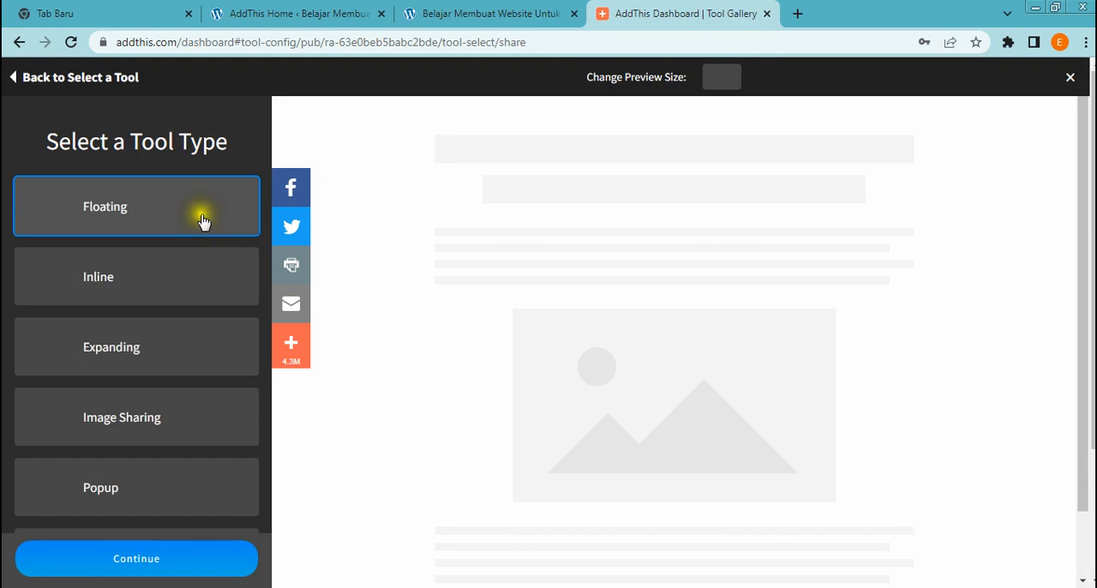
Preview the Inline, Expanding, Image Sharing and Popup types of share buttons
left_click(150, 295)
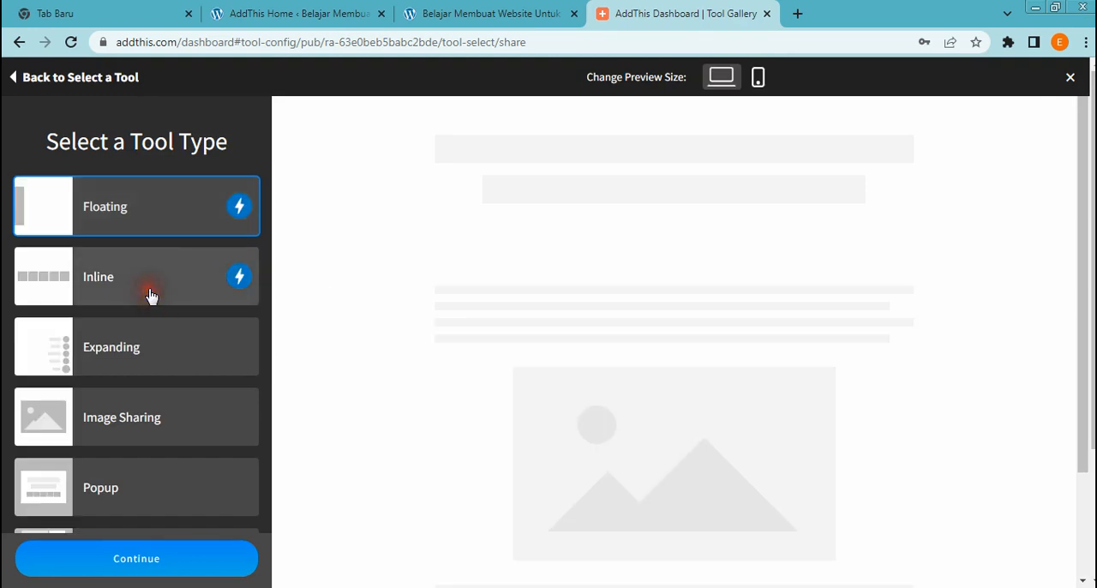
left_click(142, 355)
left_click(142, 415)
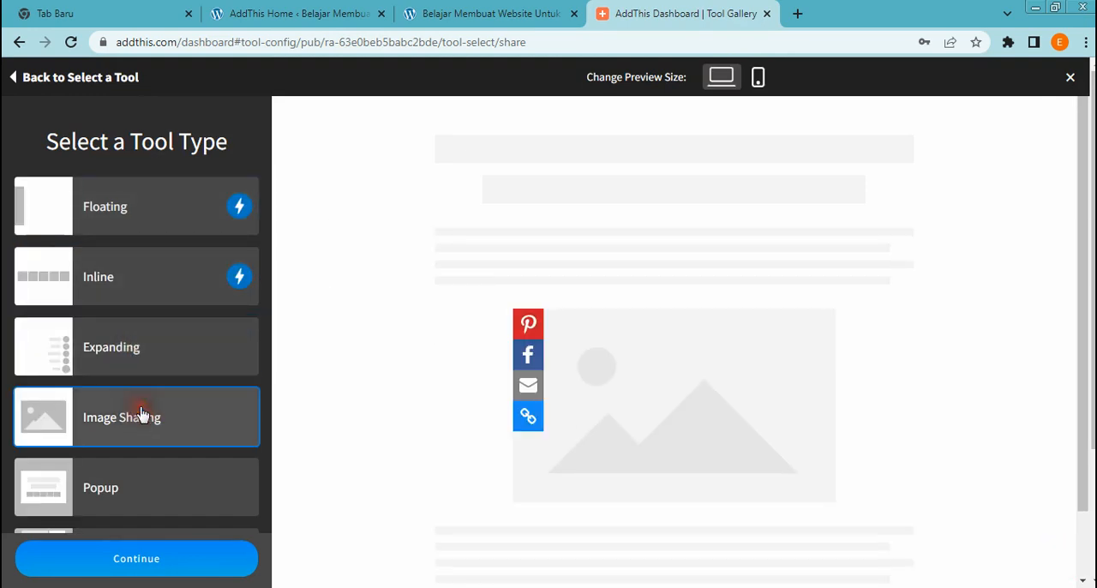
left_click(145, 494)
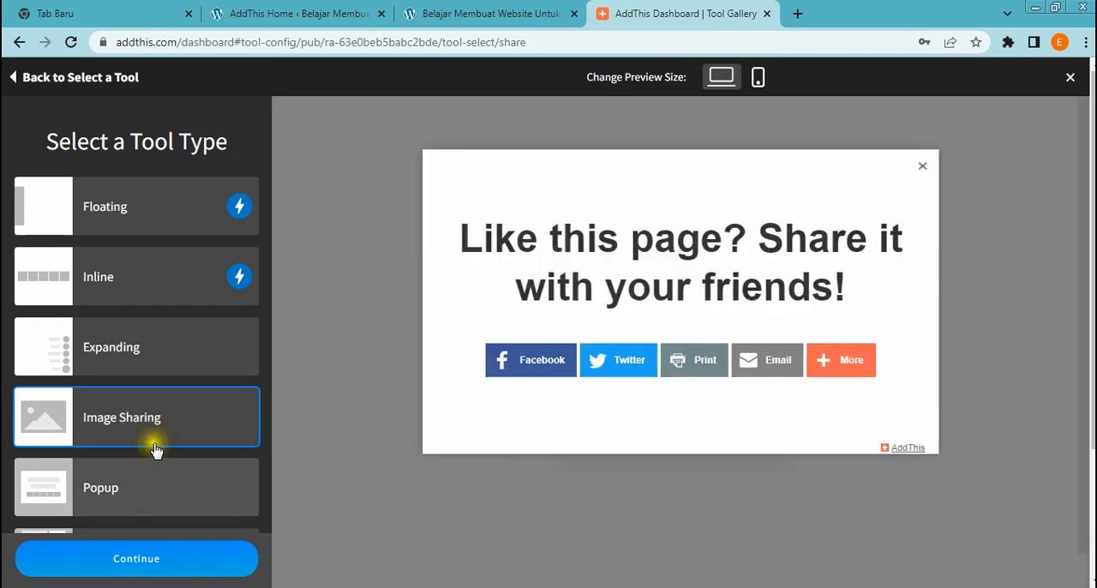
Choose the Floating share button type, preview it at mobile size and continue to its configuration
left_click(159, 216)
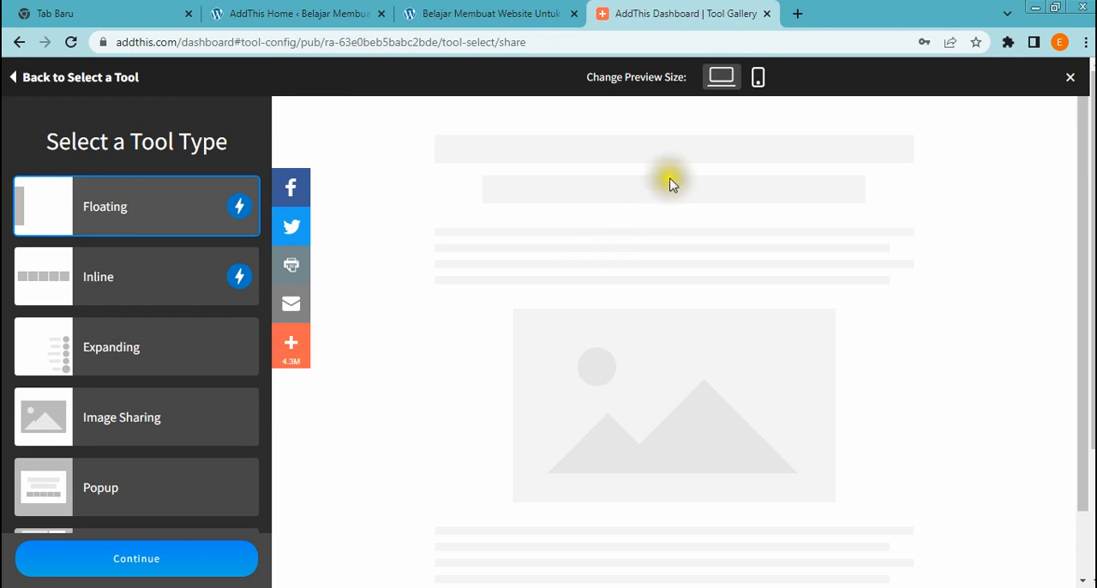
left_click(759, 78)
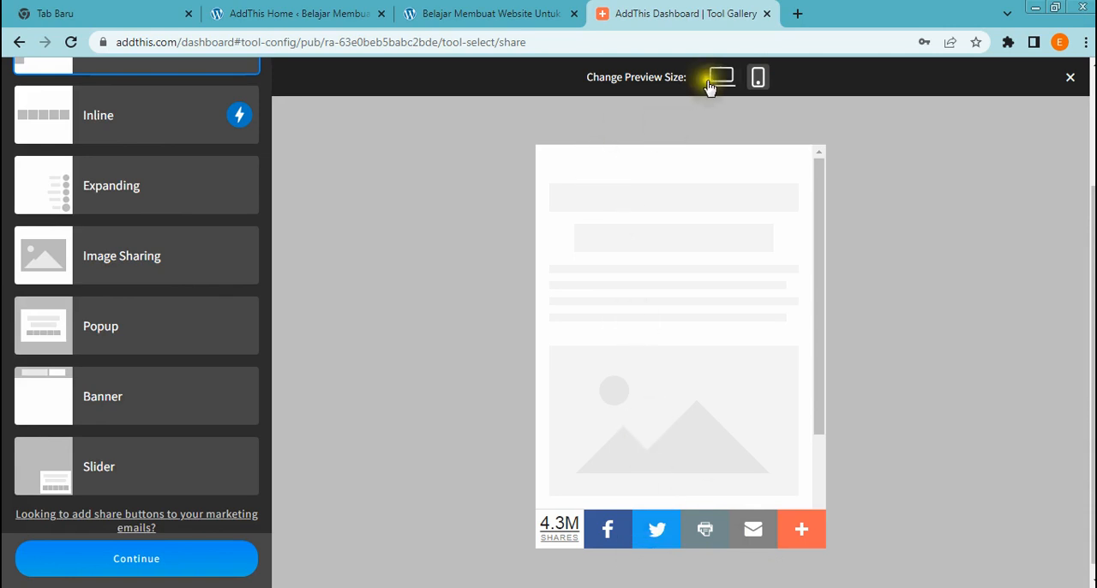
scroll(612, 201, "up", 3)
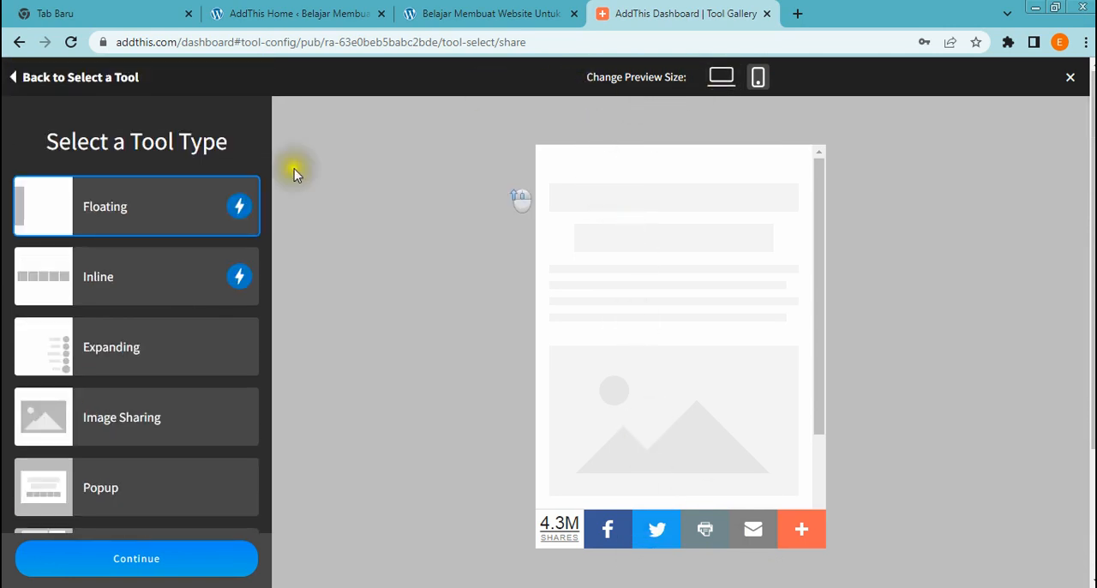
left_click(151, 567)
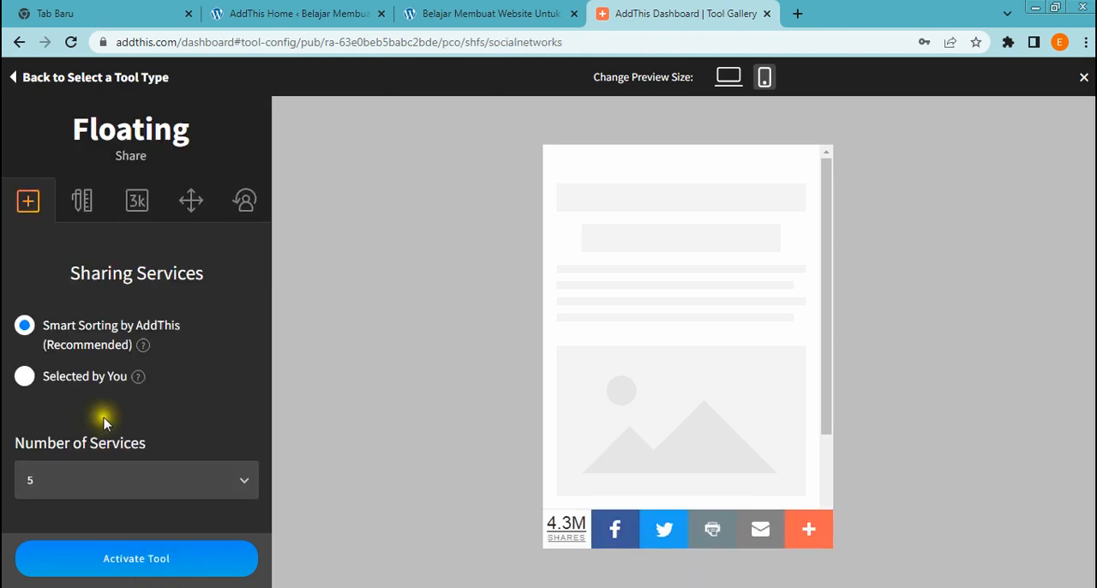
Set the sharing services to Selected by You and remove Email and AddThis from the selected services
left_click(25, 377)
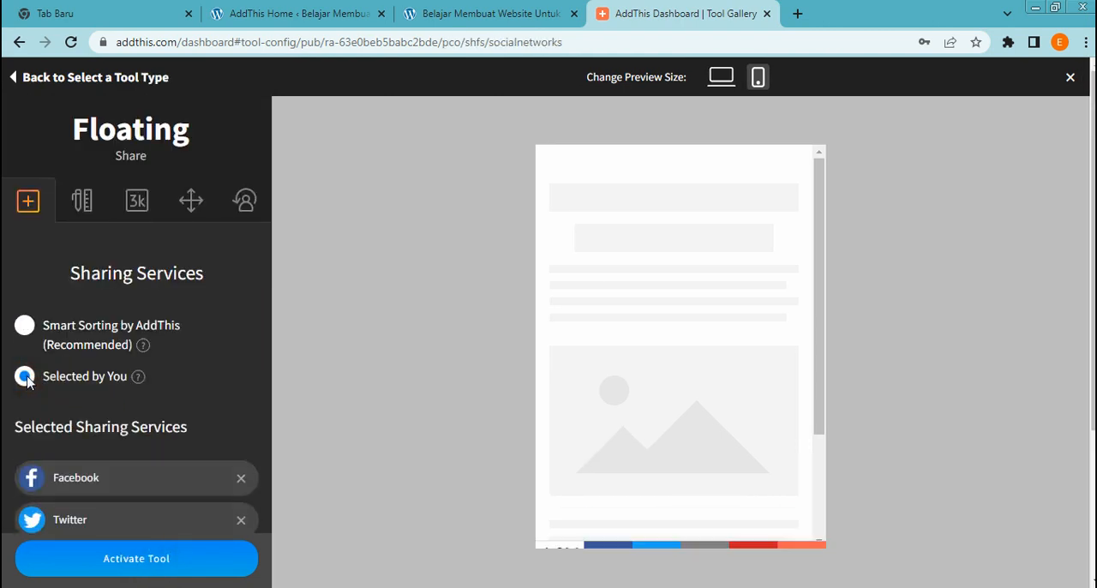
scroll(214, 369, "down", 1)
scroll(213, 369, "down", 1)
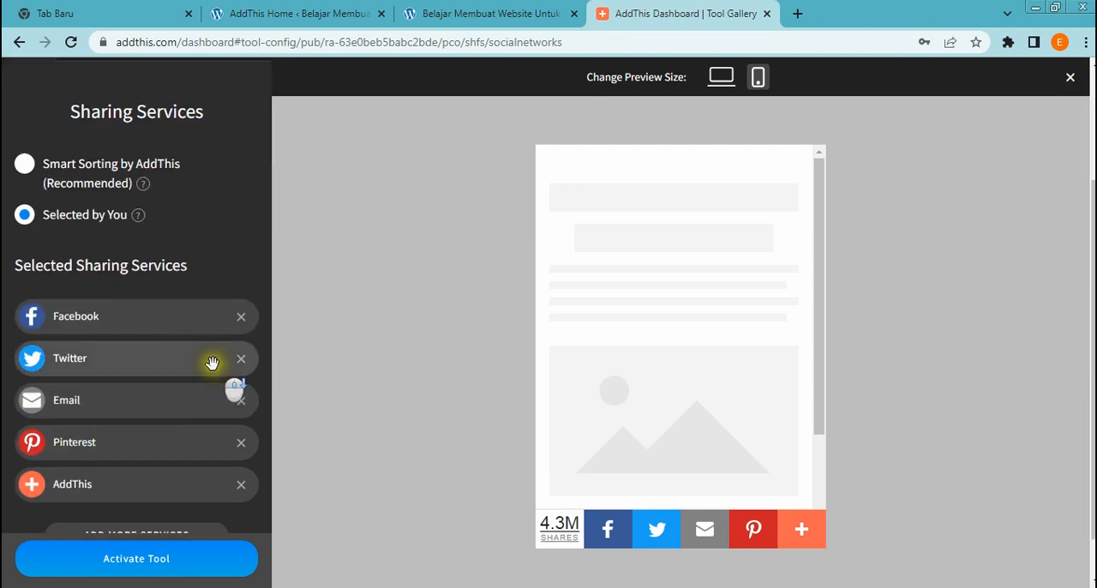
left_click(239, 401)
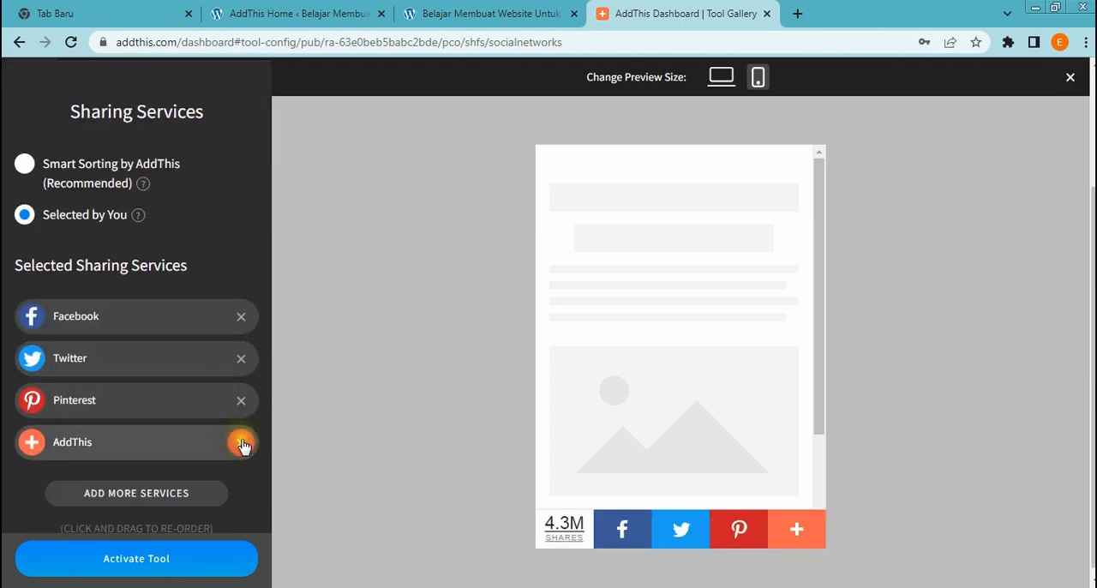
left_click(241, 444)
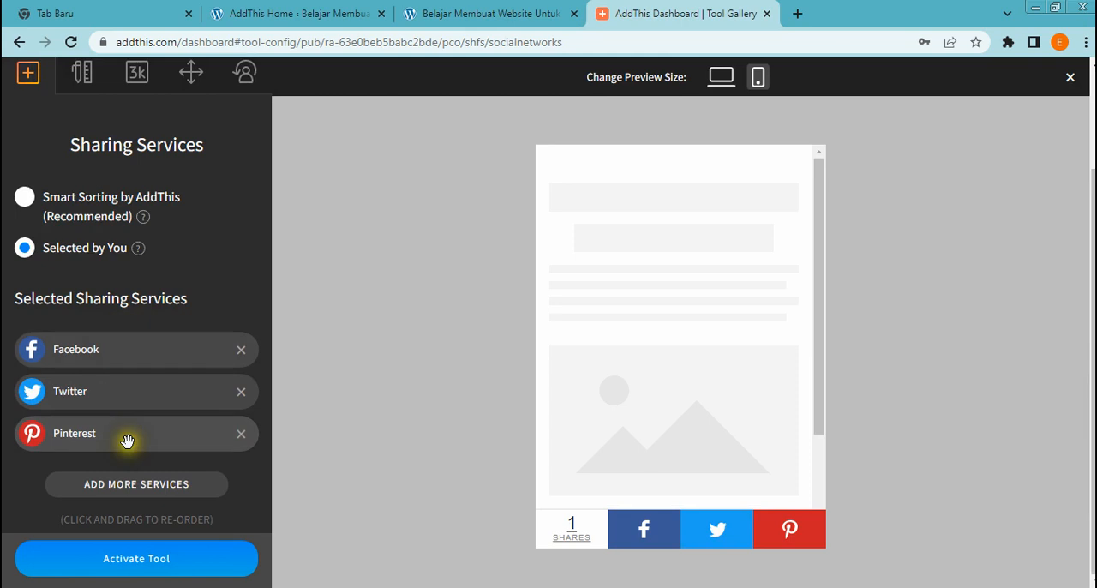
Add LinkedIn and WhatsApp to the selected sharing services of the floating tool
left_click(138, 486)
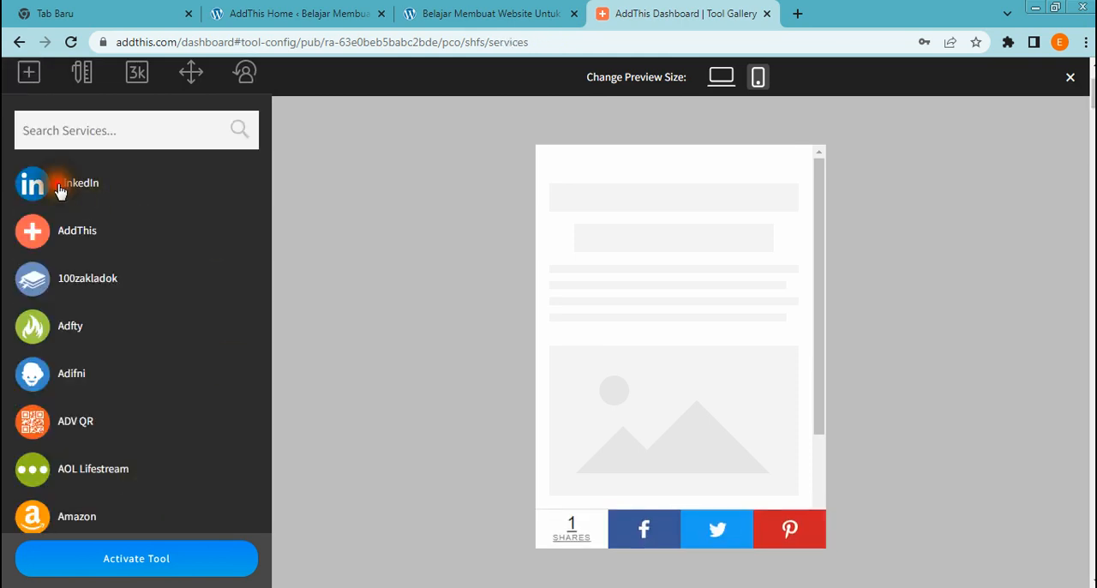
left_click(58, 189)
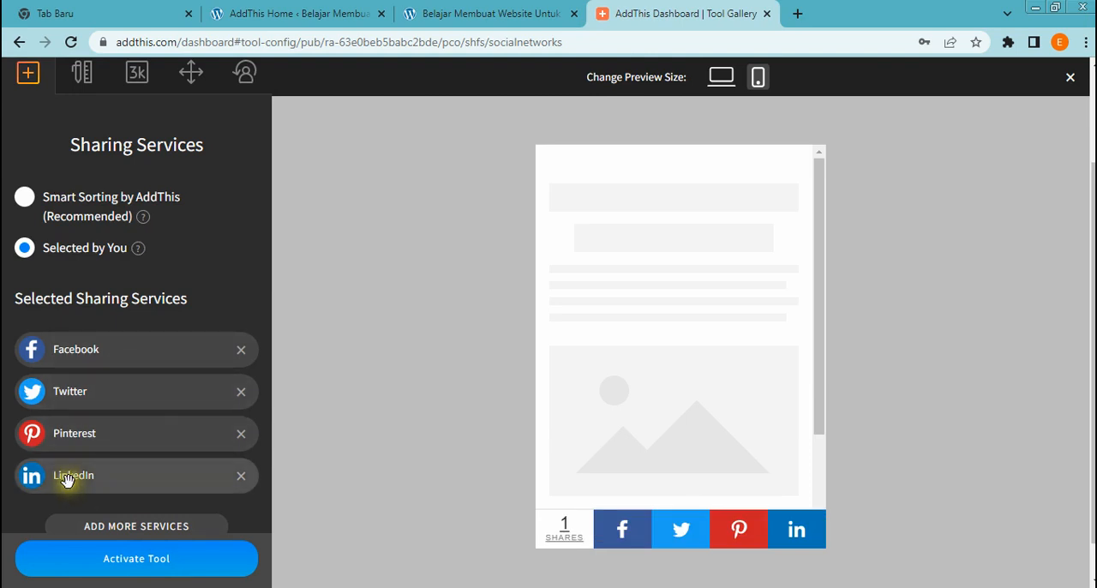
left_click(174, 530)
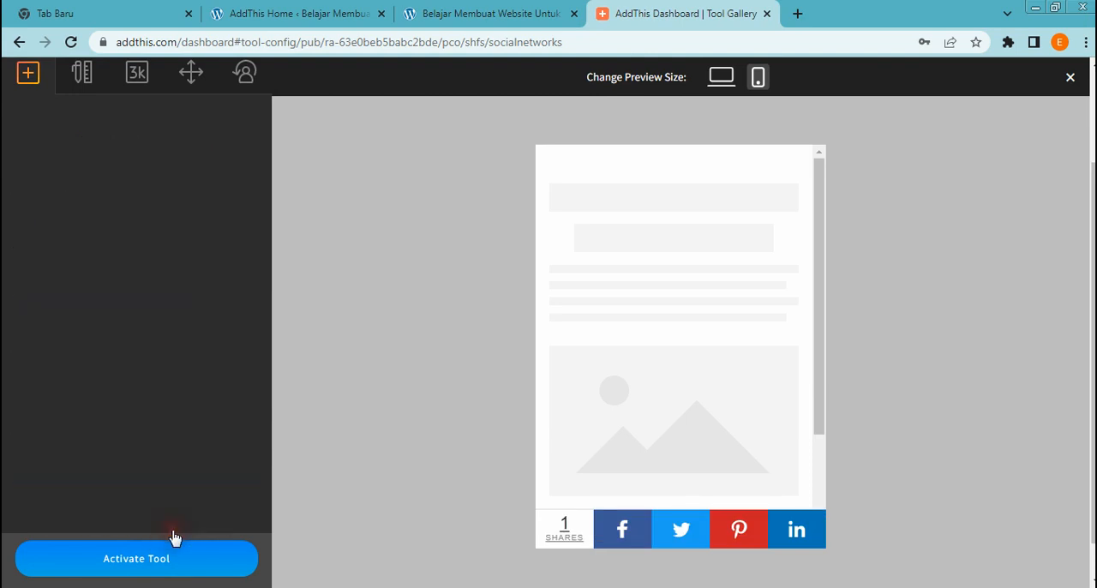
left_click_drag(1089, 84, 1092, 556)
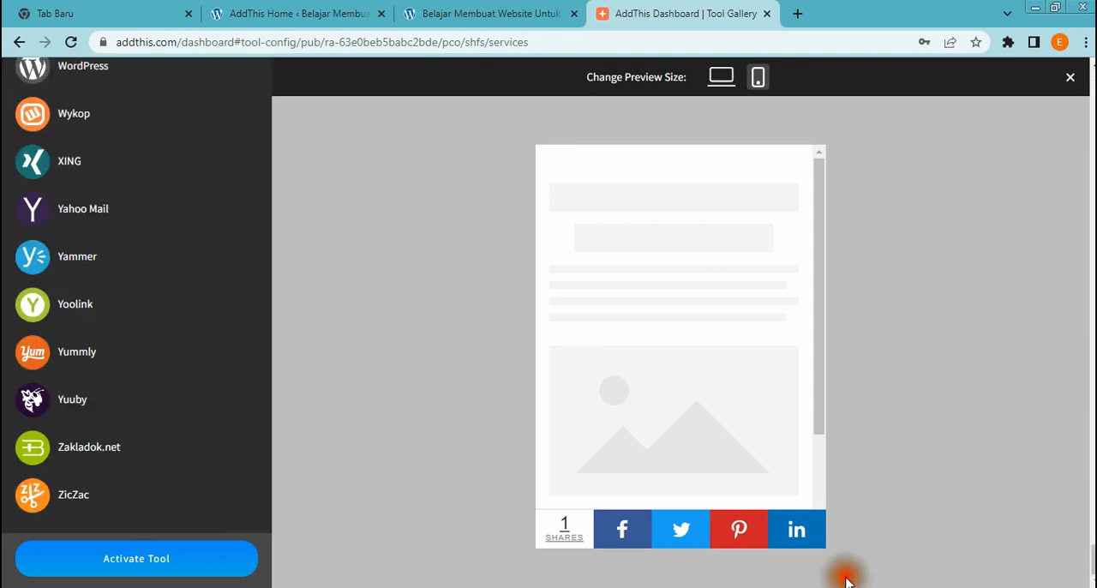
scroll(191, 279, "up", 5)
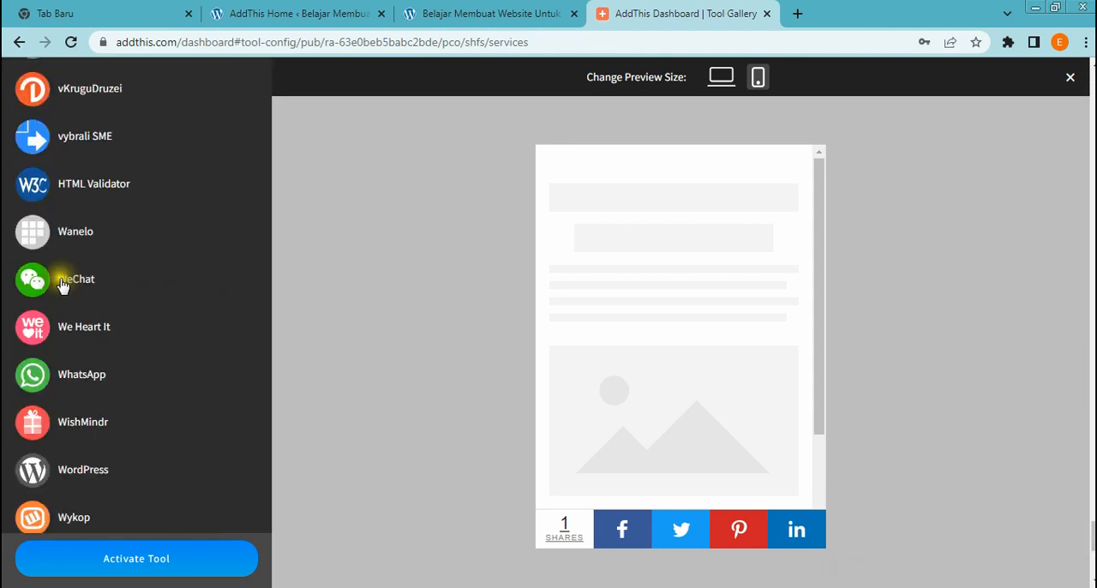
left_click(85, 382)
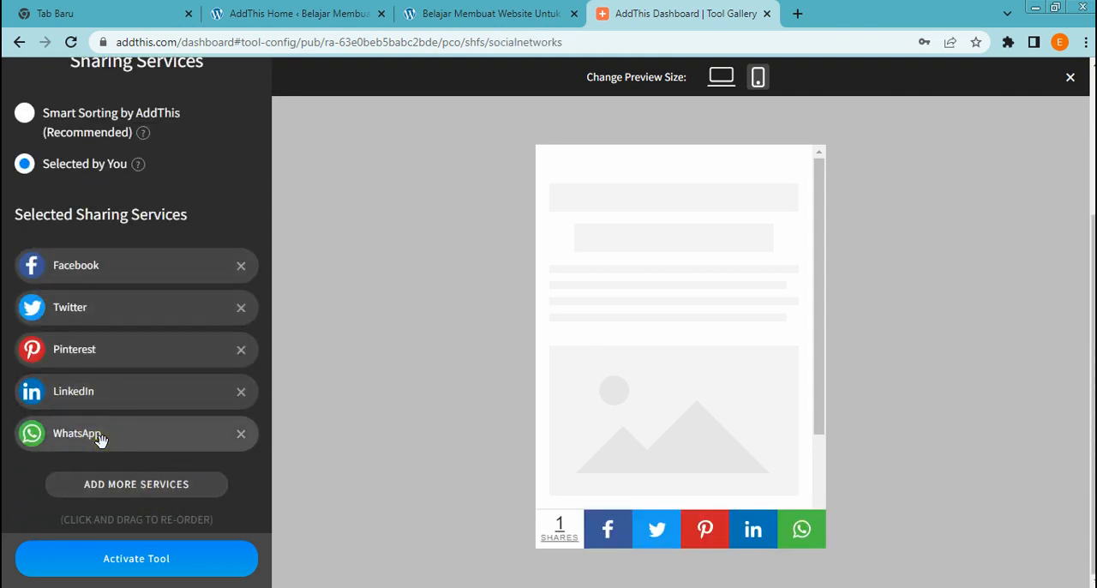
Move WhatsApp to the first place in the selected sharing services and activate the floating tool
left_click_drag(109, 441, 106, 259)
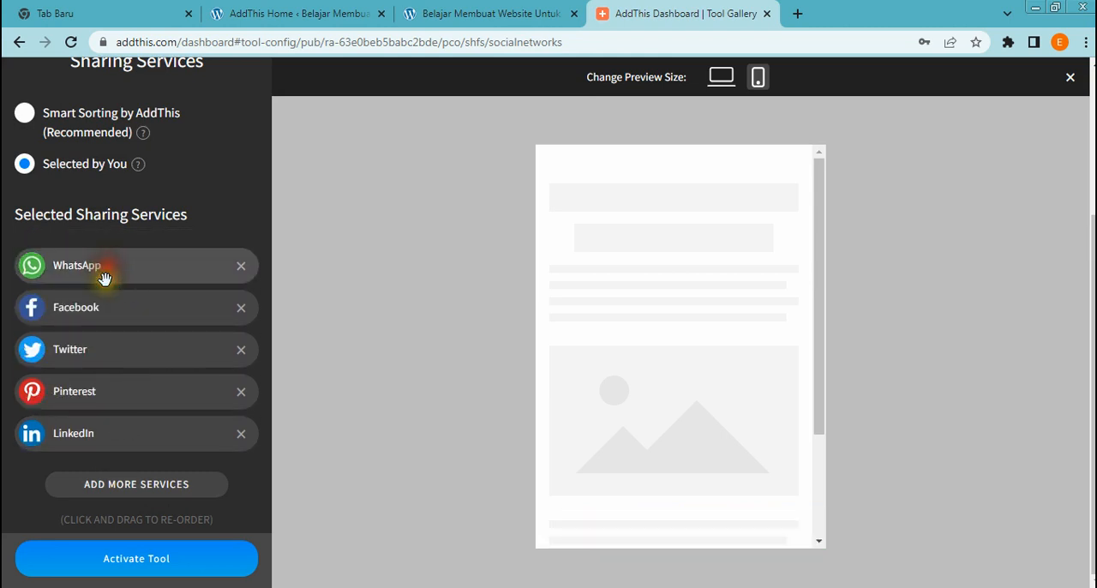
left_click(134, 558)
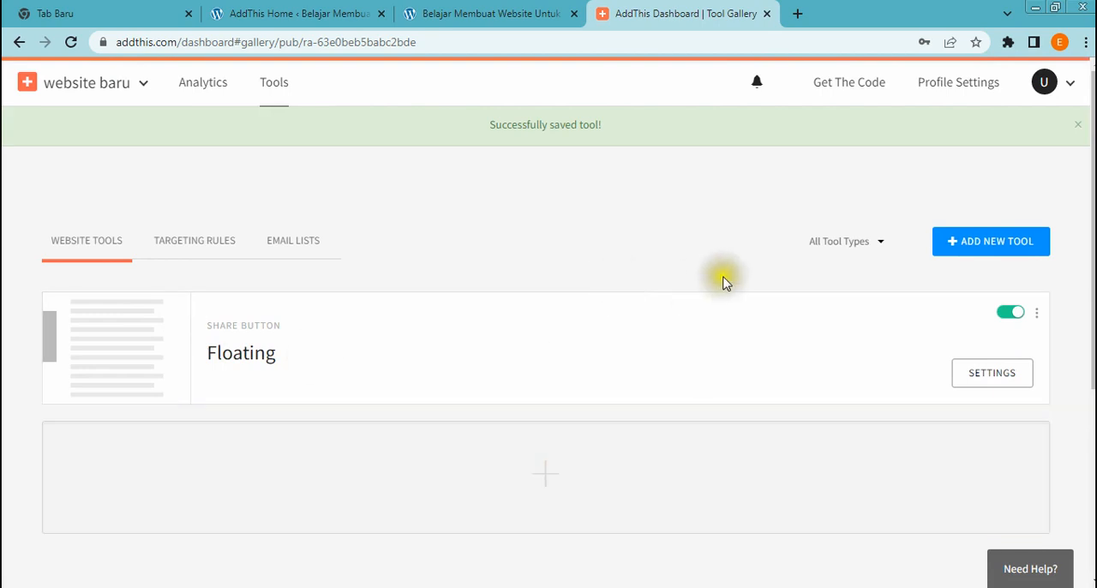
Return to the AddThis page in the WordPress dashboard and sign in to AddThis with the prefilled account credentials
left_click(302, 17)
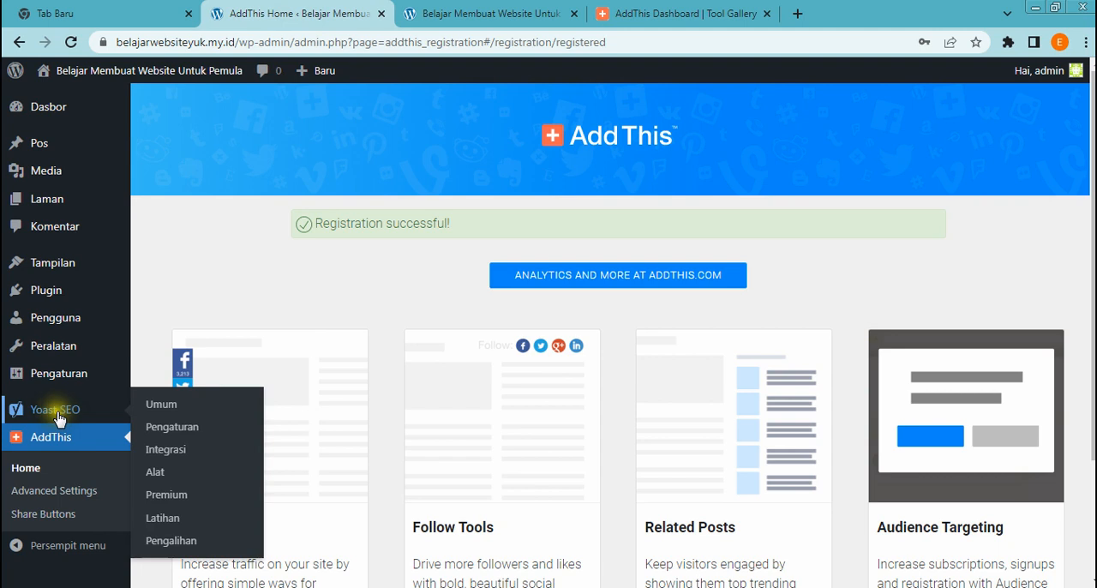
left_click(579, 283)
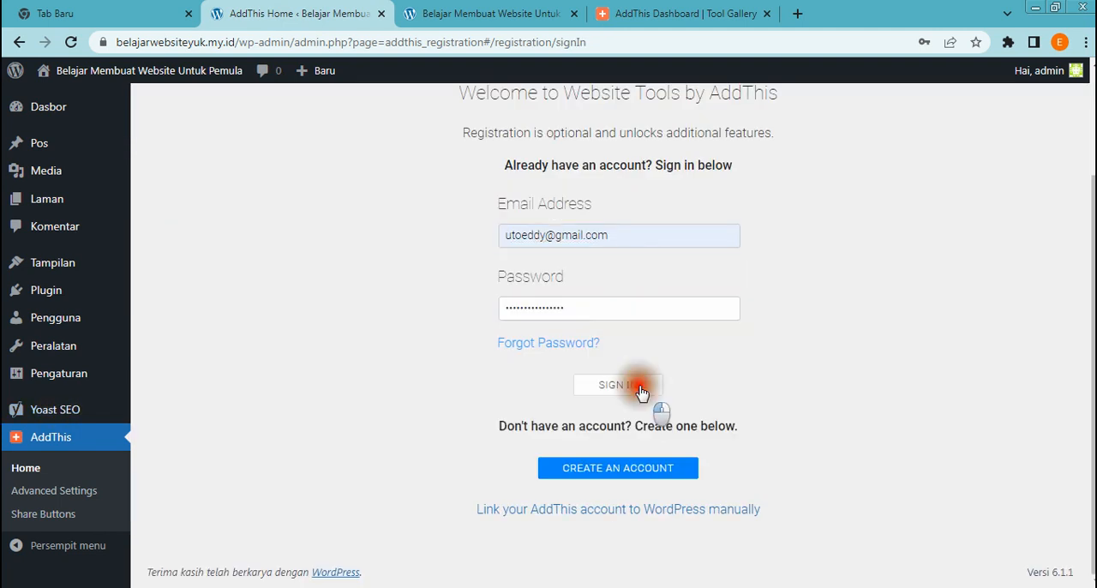
left_click(639, 387)
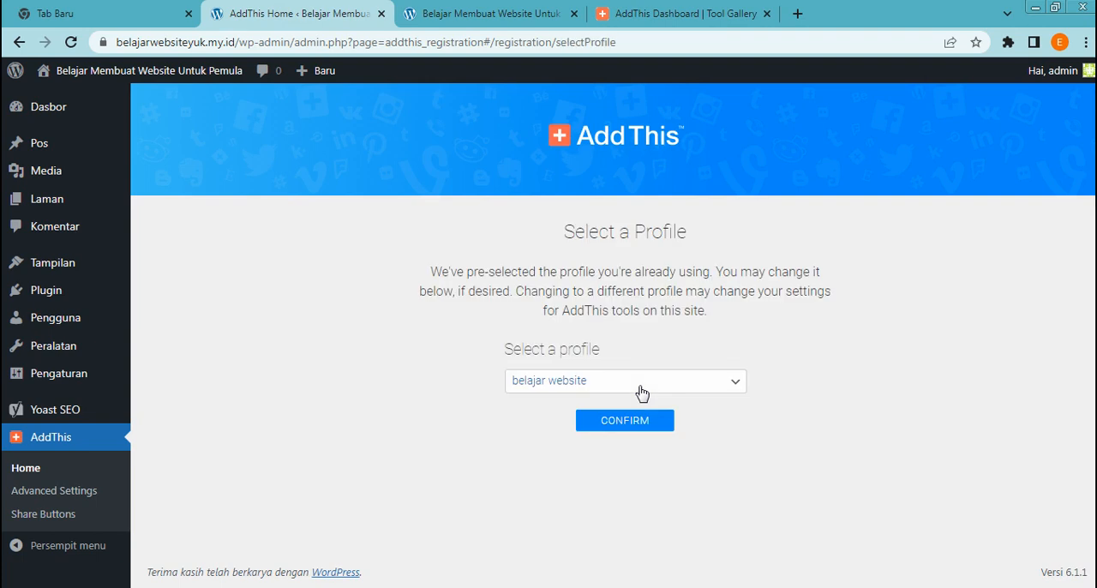
Select the website baru profile for the WordPress site and complete the AddThis registration
left_click(736, 385)
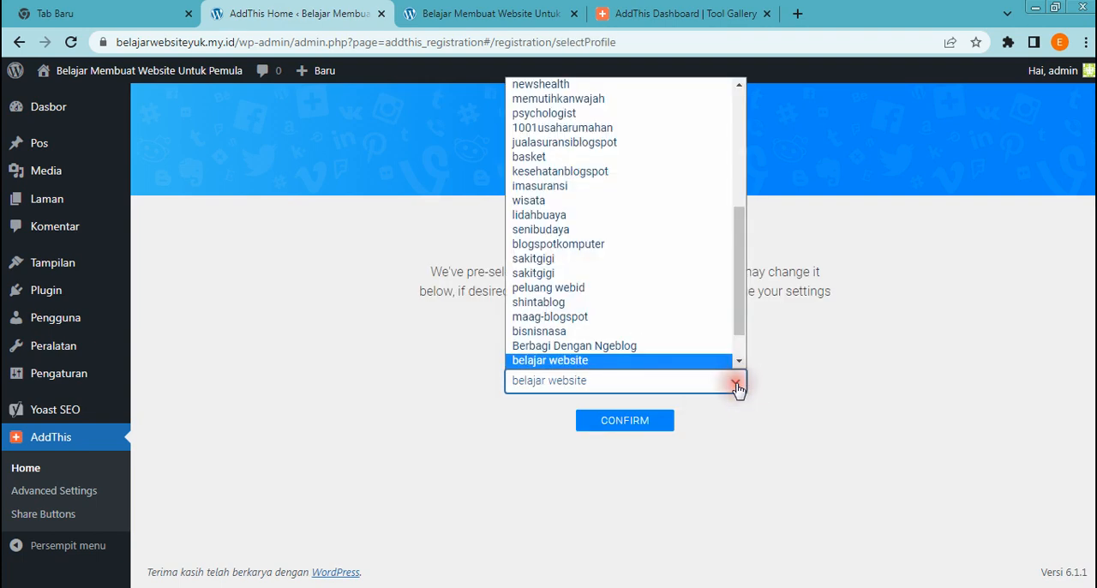
scroll(665, 326, "up", 3)
scroll(600, 313, "down", 2)
scroll(576, 306, "down", 3)
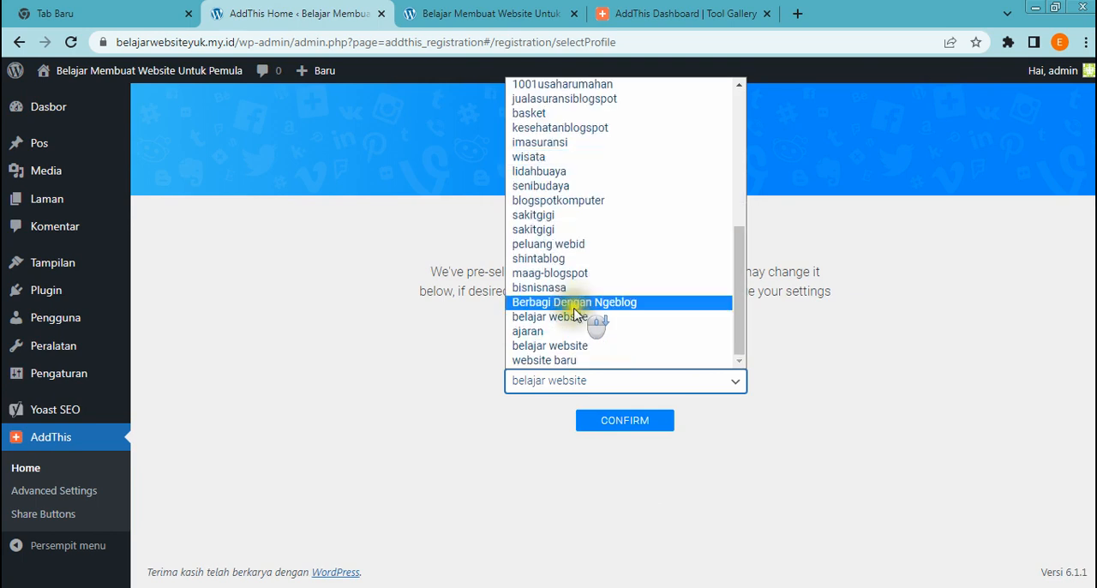
left_click(562, 360)
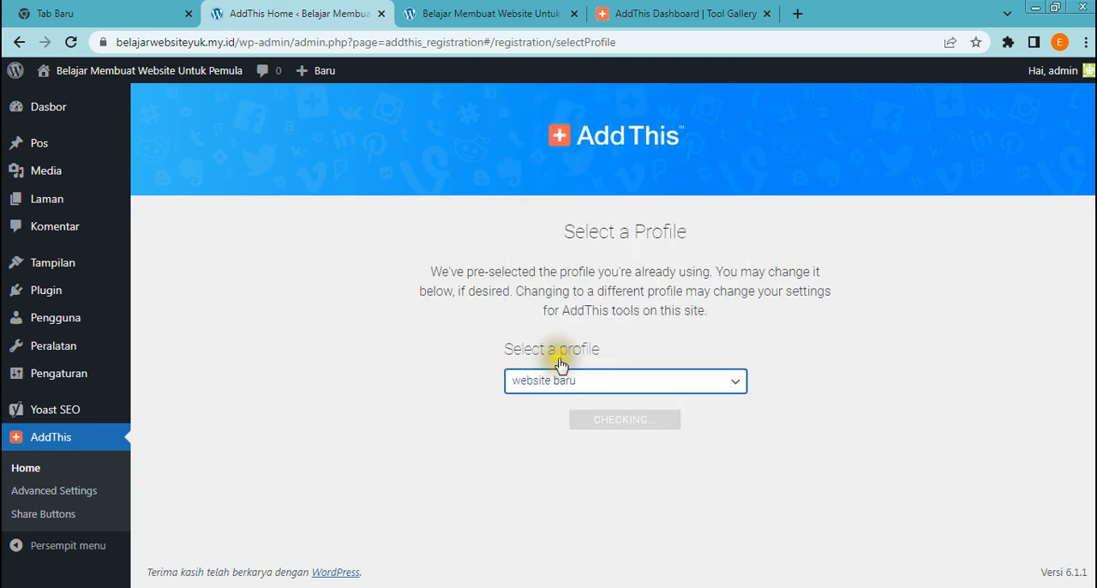
left_click(628, 481)
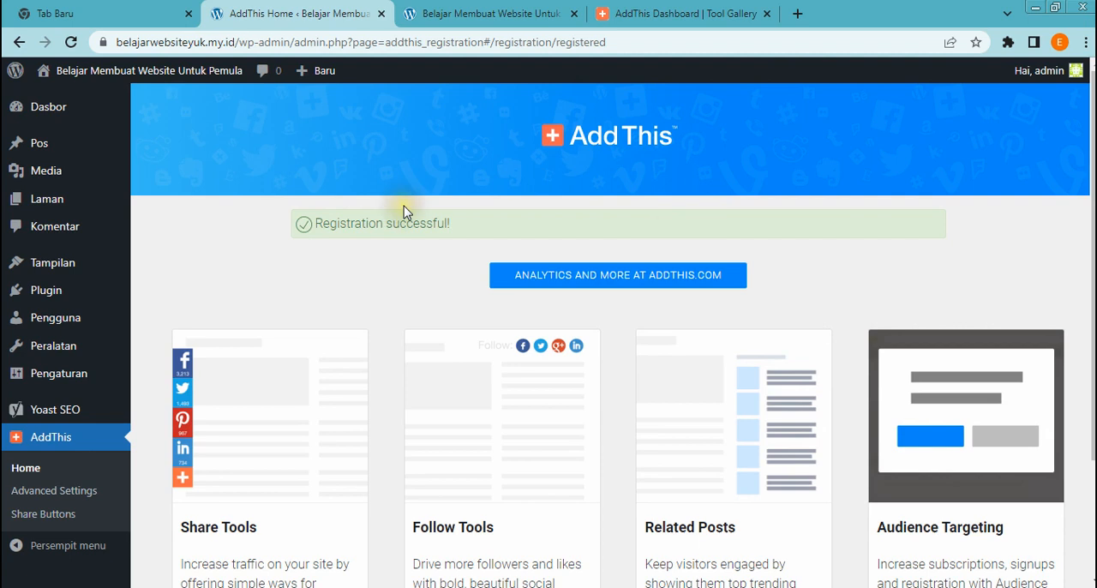
Open the live site in a new tab, close the older site tab and check the floating share buttons on the front page
mouse_move(47, 69)
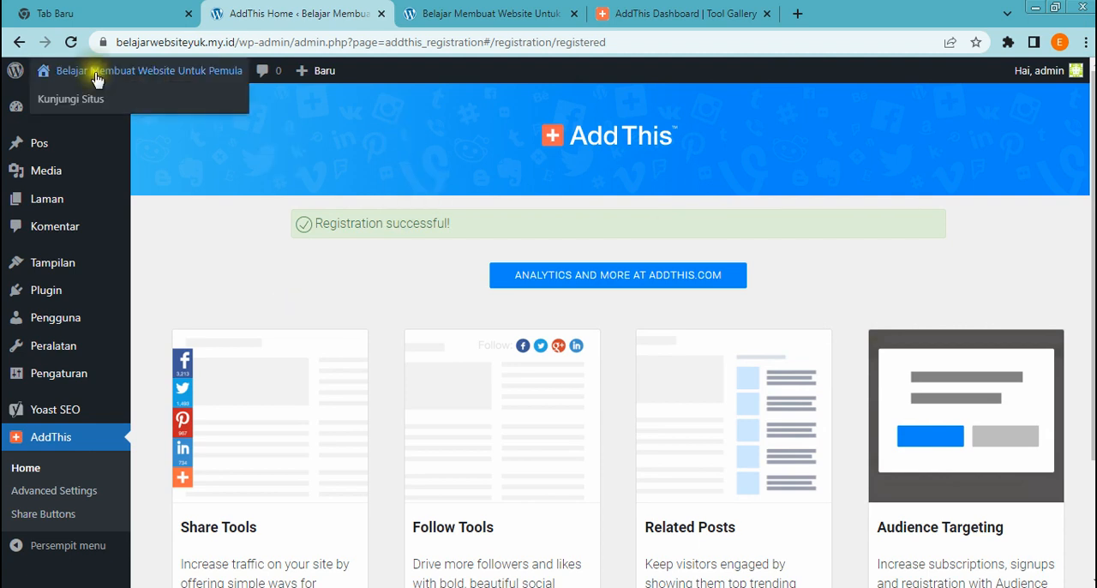
right_click(76, 101)
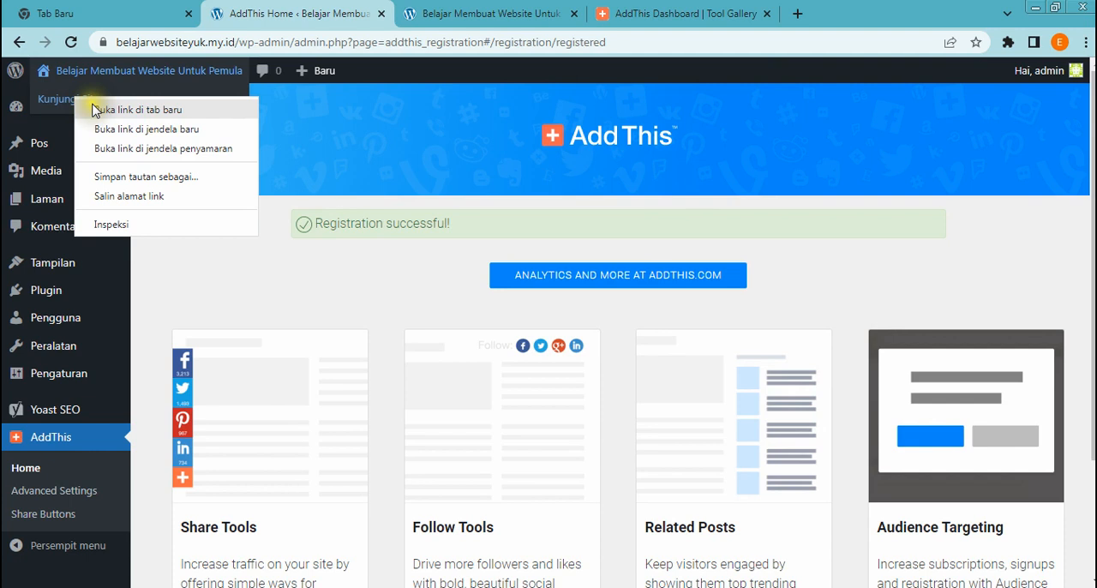
left_click(95, 108)
left_click(473, 19)
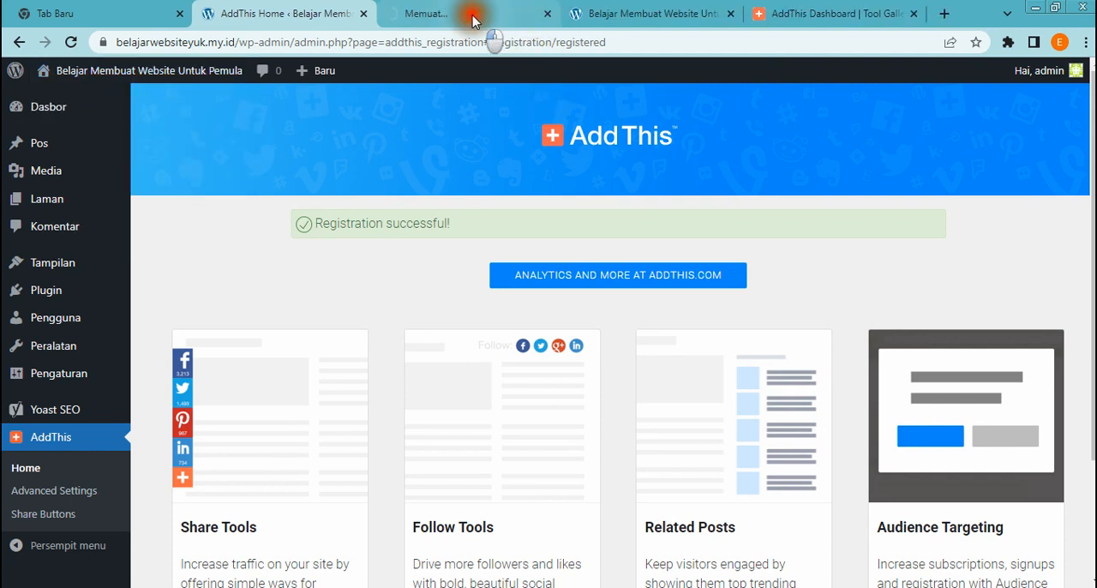
left_click(730, 14)
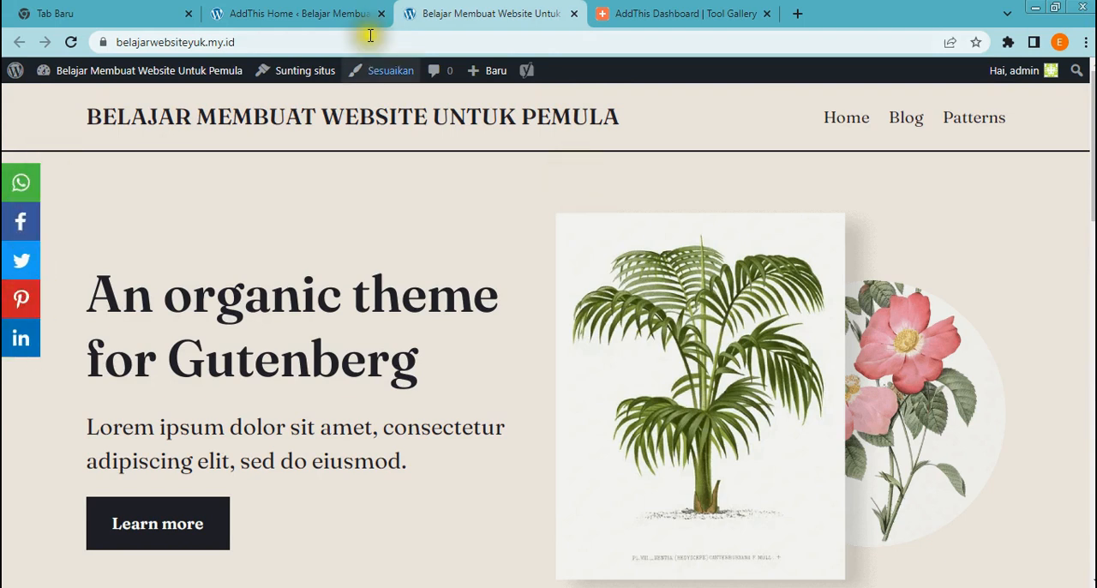
Return to the WordPress dashboard and open the list of all posts
left_click(324, 17)
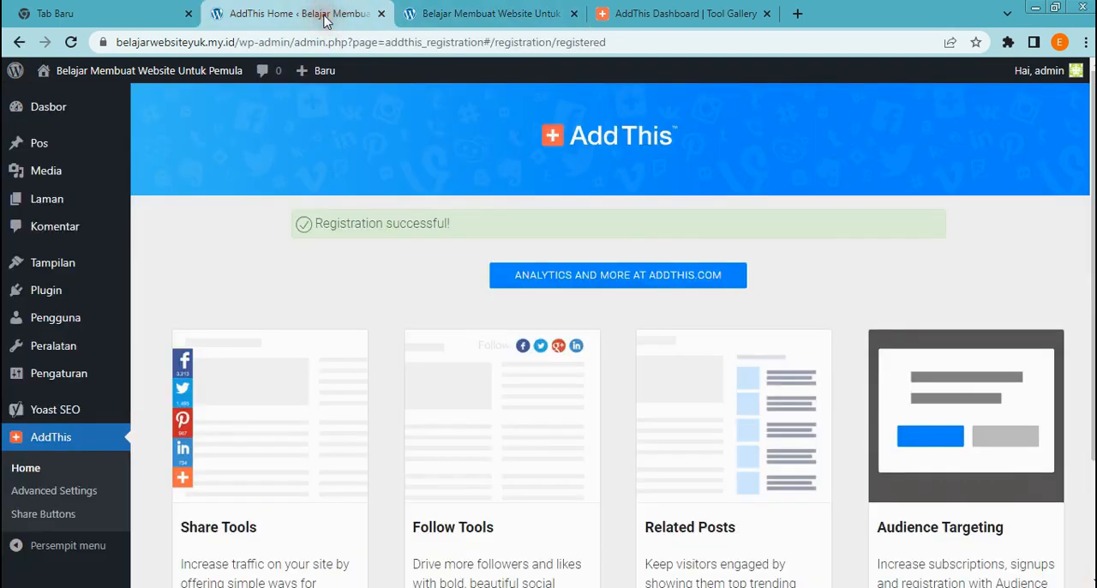
mouse_move(107, 354)
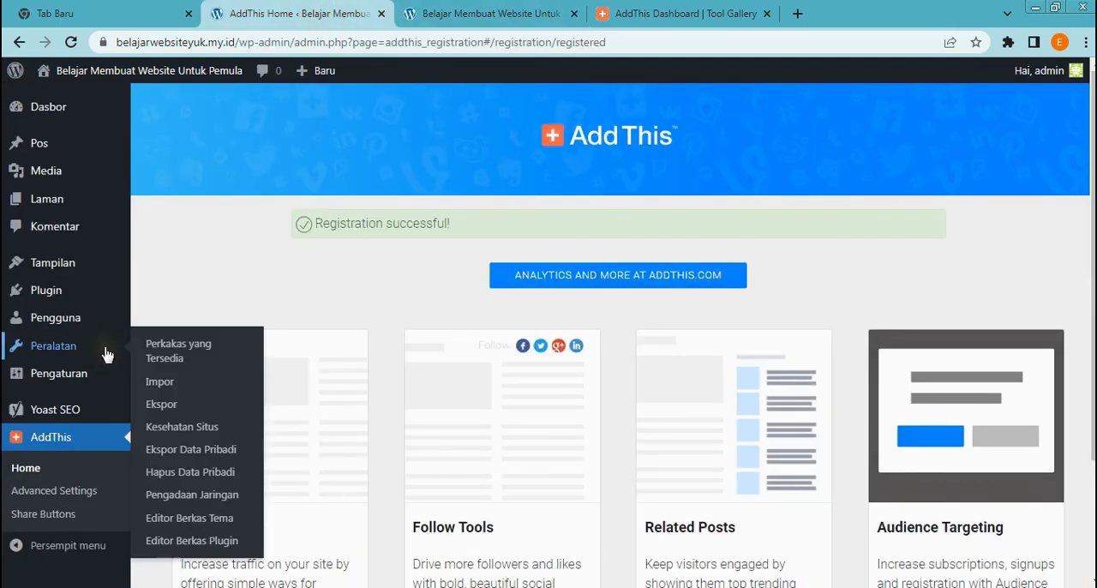
mouse_move(87, 319)
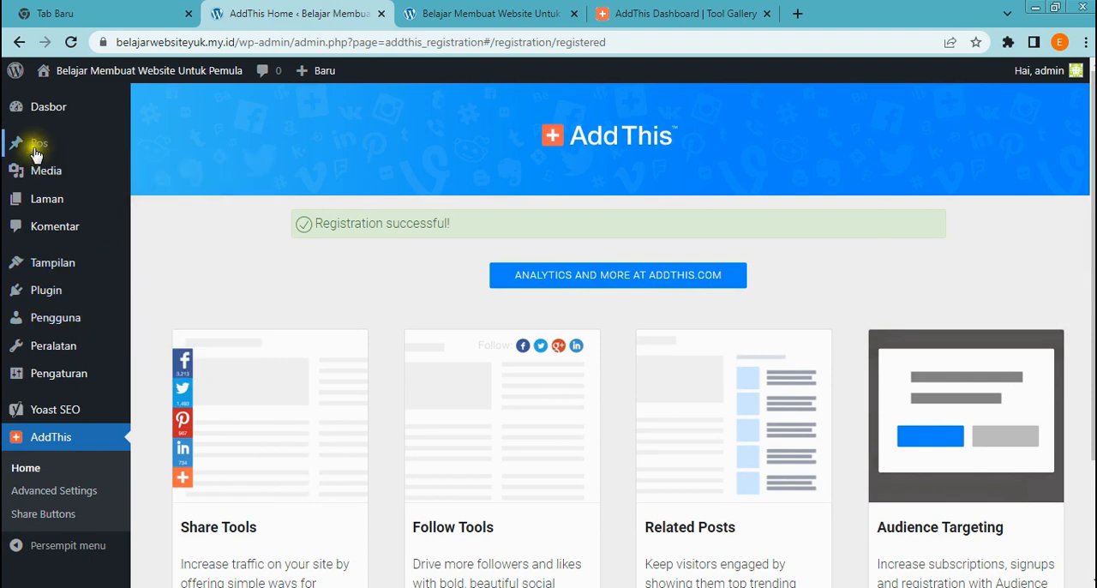
mouse_move(36, 152)
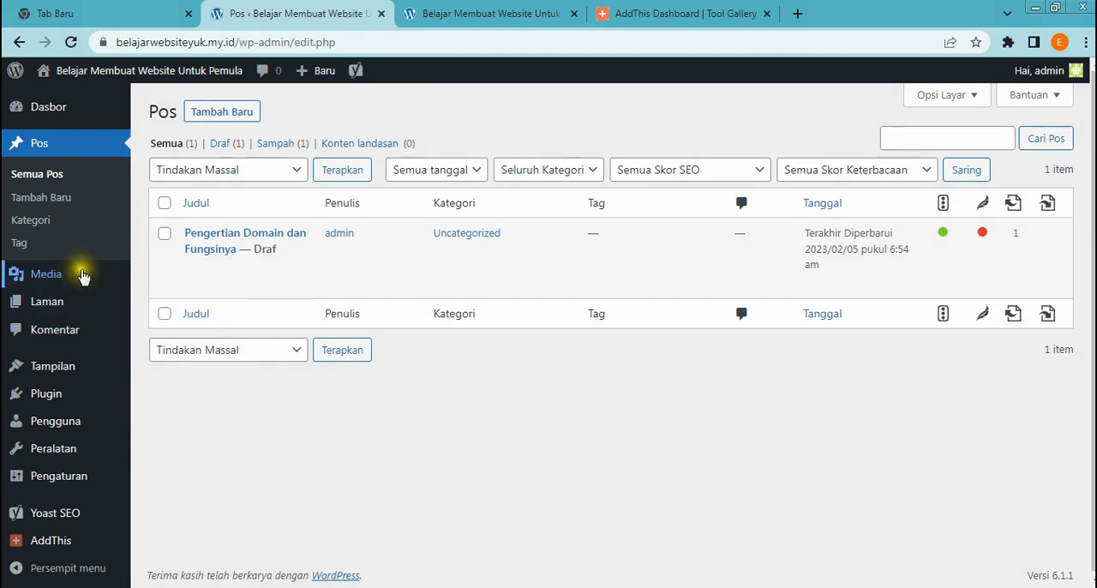
mouse_move(75, 275)
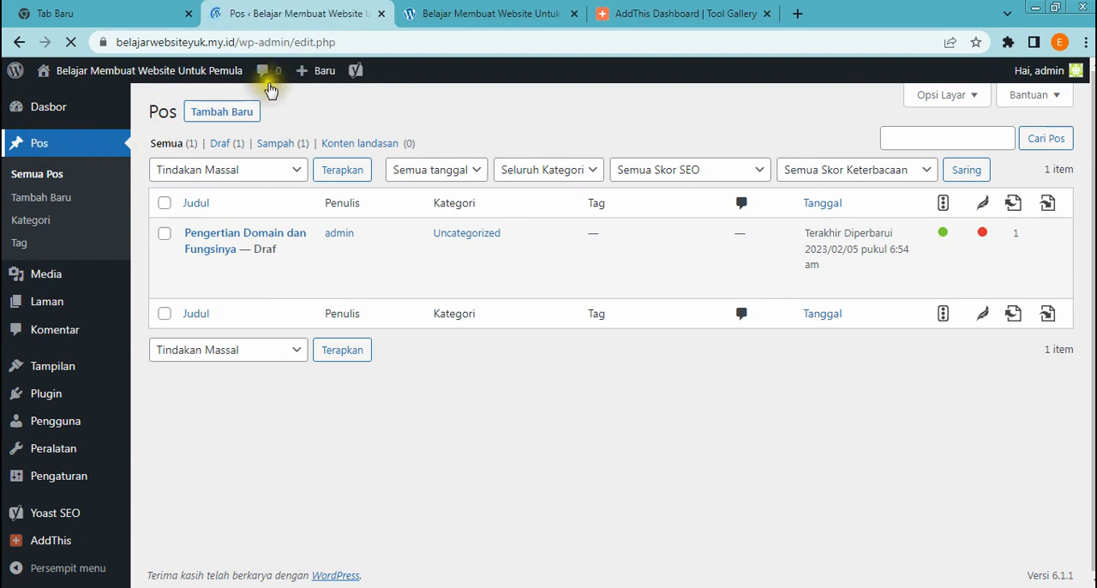
Open a blank new post and look at its title and first block areas
left_click(210, 112)
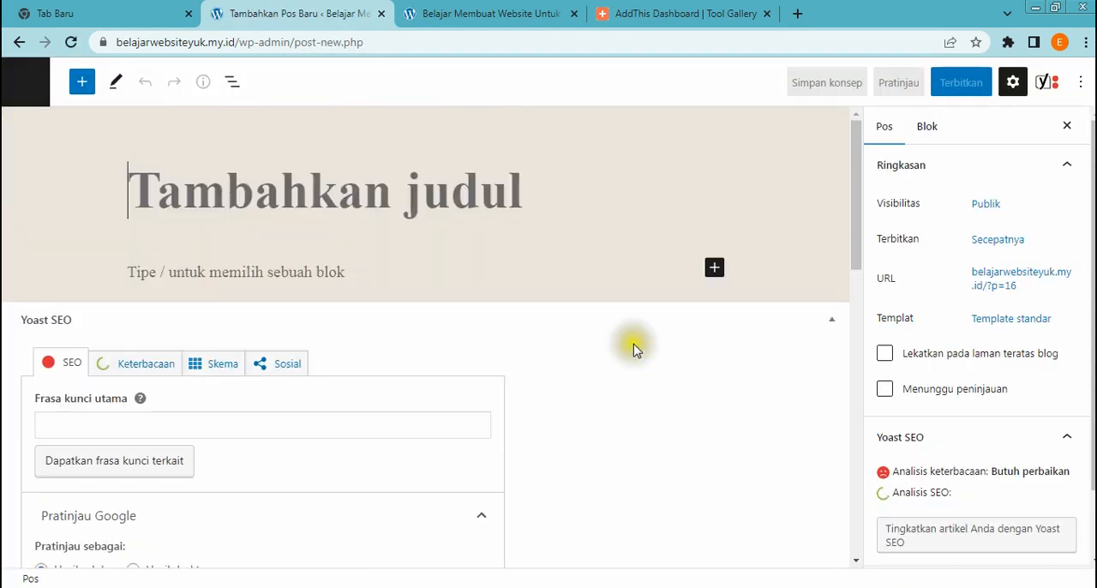
left_click(206, 199)
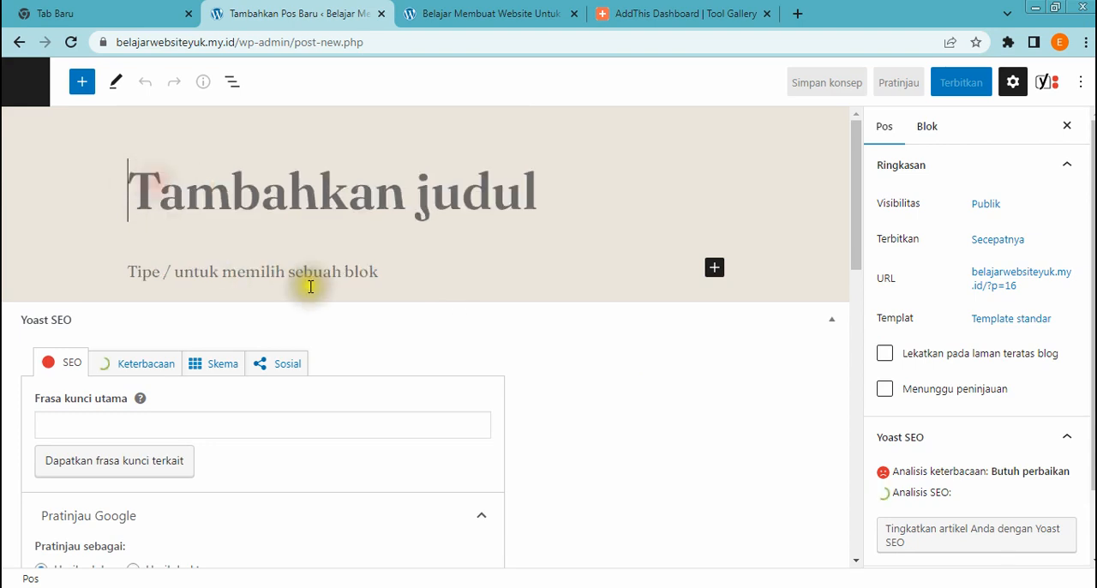
left_click(134, 271)
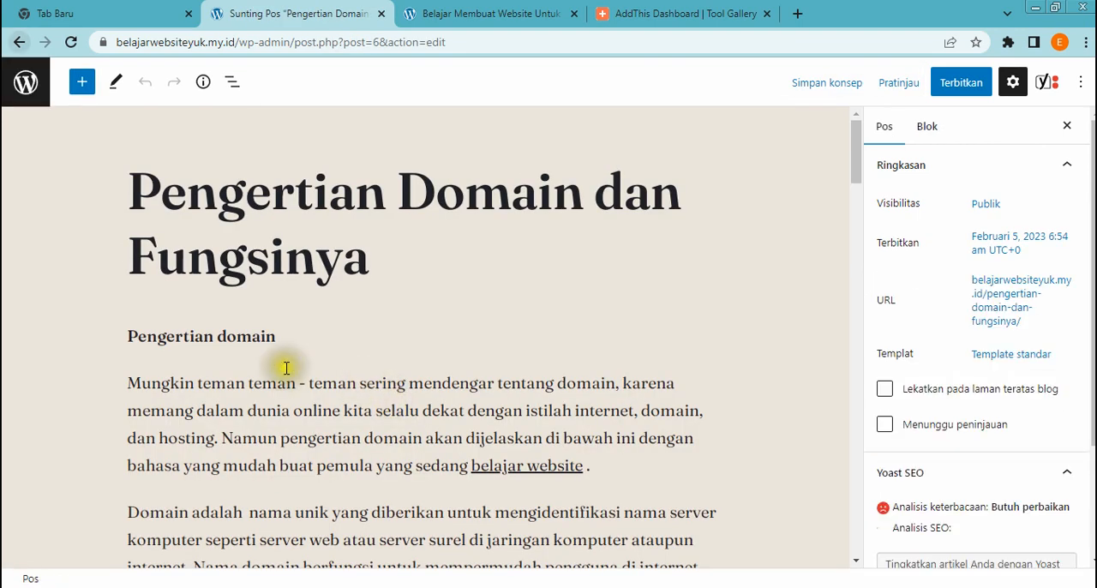
Open the draft post "Pengertian Domain dan Fungsinya" for editing and read through its title and body text
left_click(294, 185)
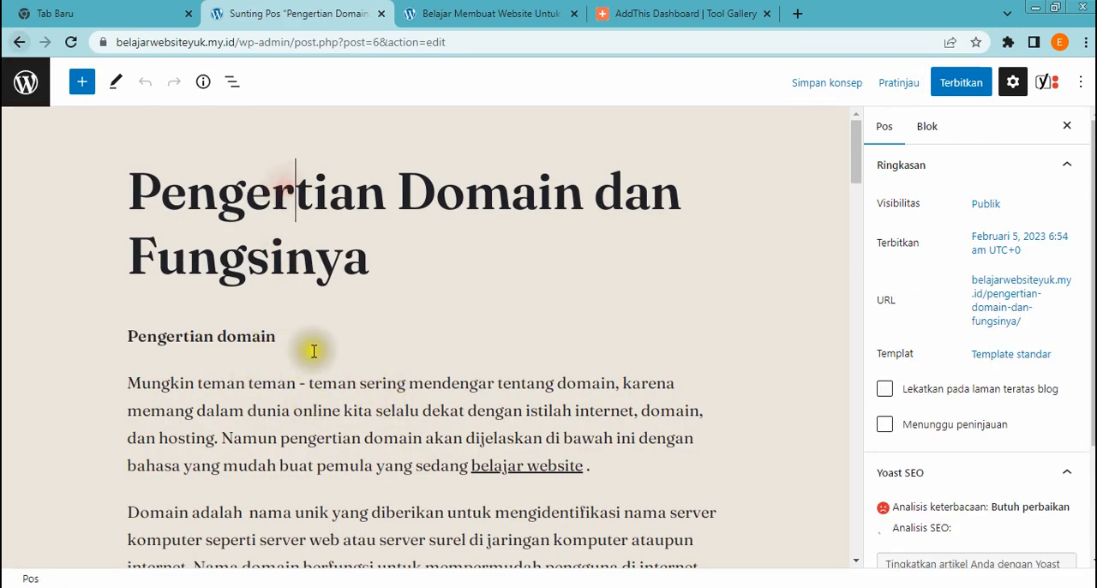
scroll(266, 356, "down", 2)
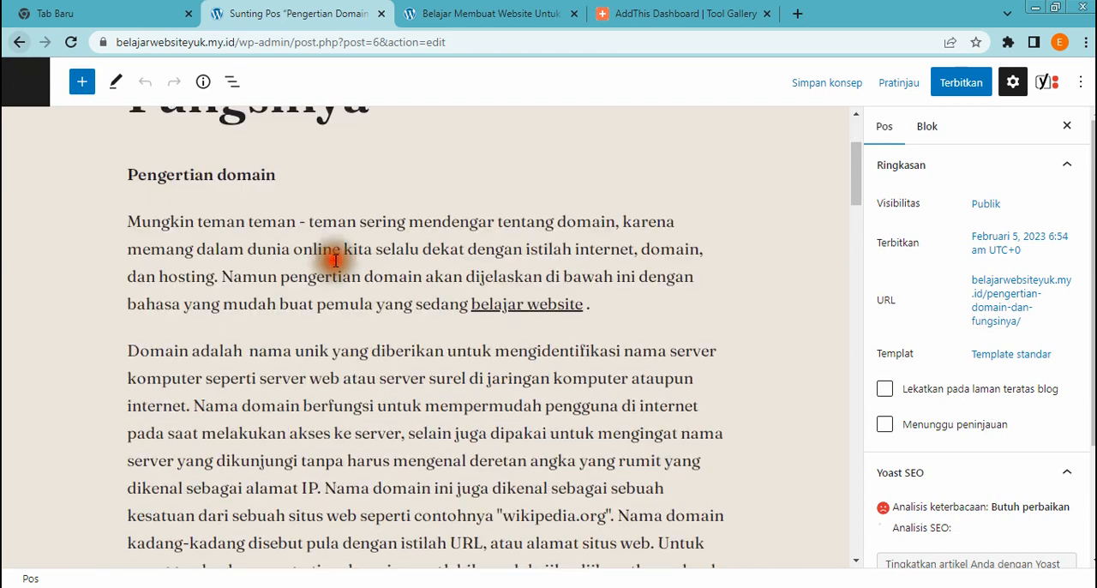
left_click(335, 260)
scroll(349, 275, "down", 5)
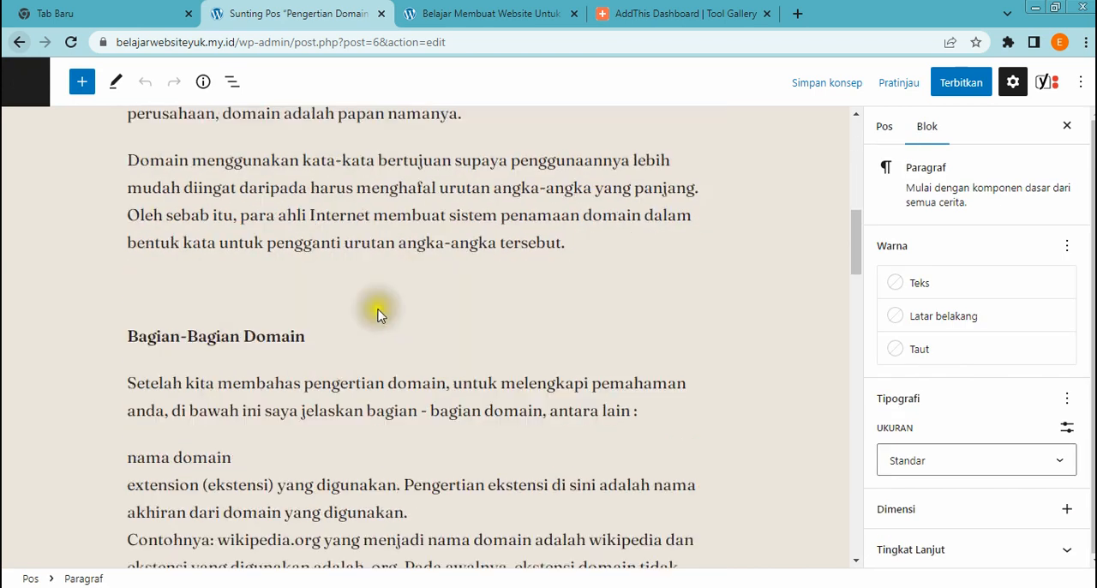
scroll(380, 314, "up", 4)
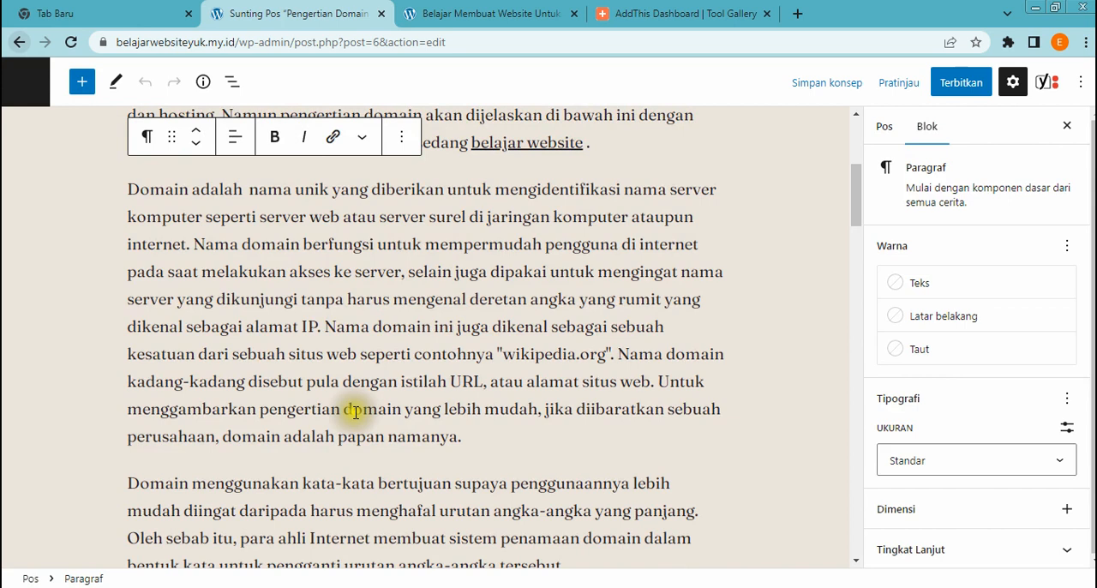
left_click(318, 408)
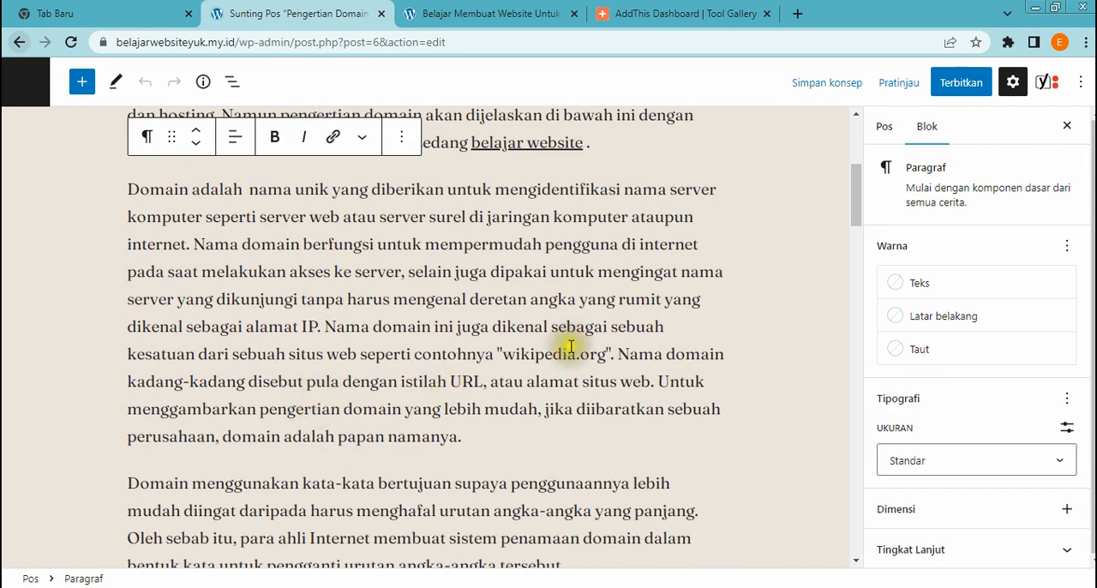
scroll(449, 386, "down", 8)
scroll(448, 390, "down", 3)
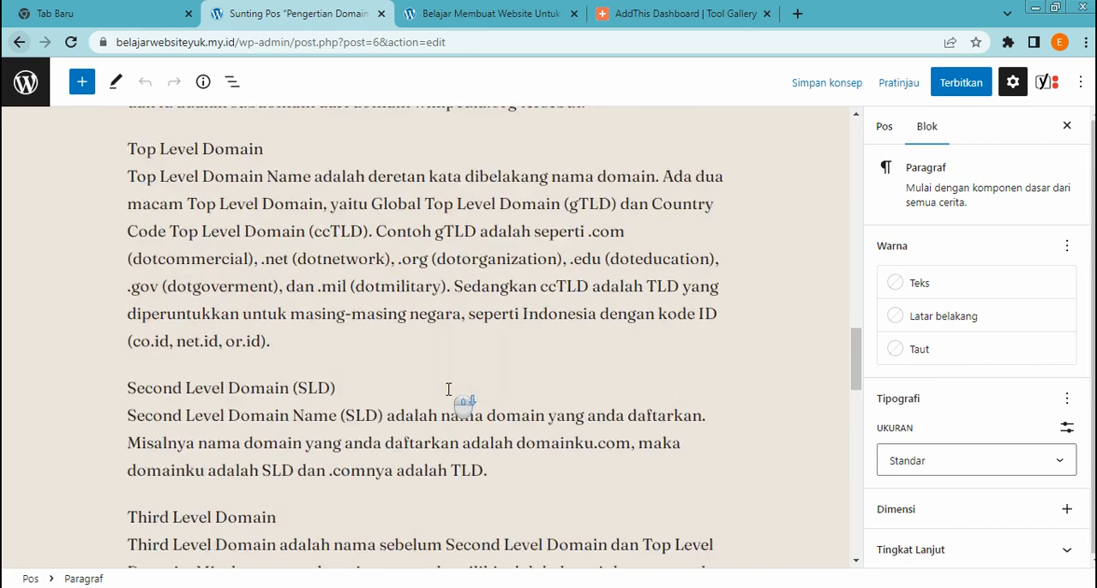
Examine the Google preview, SEO title and slug in the draft's Yoast SEO section
scroll(514, 409, "down", 2)
scroll(583, 457, "down", 6)
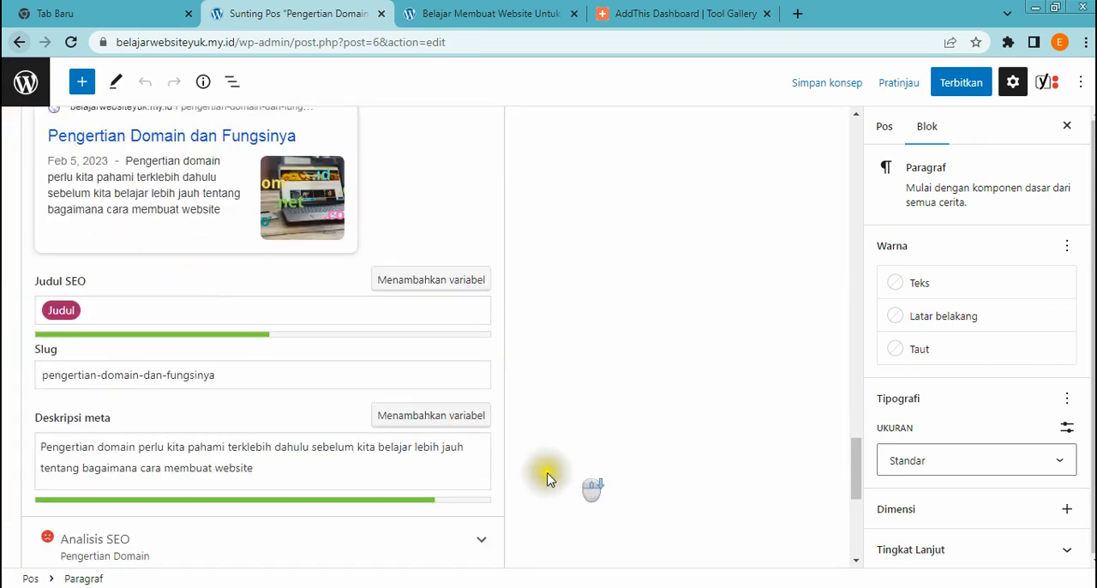
scroll(463, 465, "up", 1)
scroll(480, 437, "up", 3)
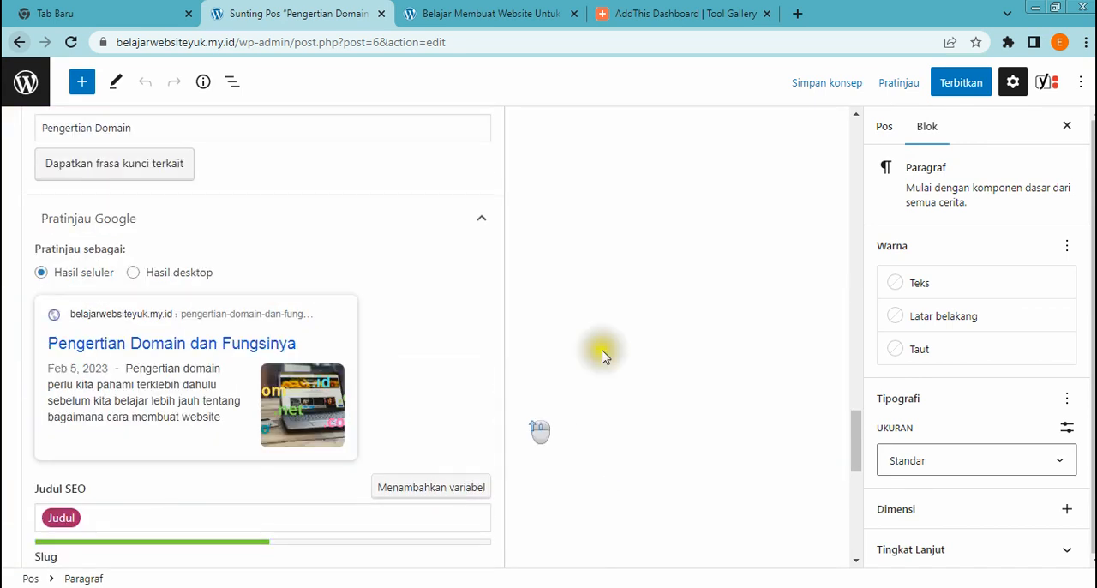
scroll(488, 392, "down", 5)
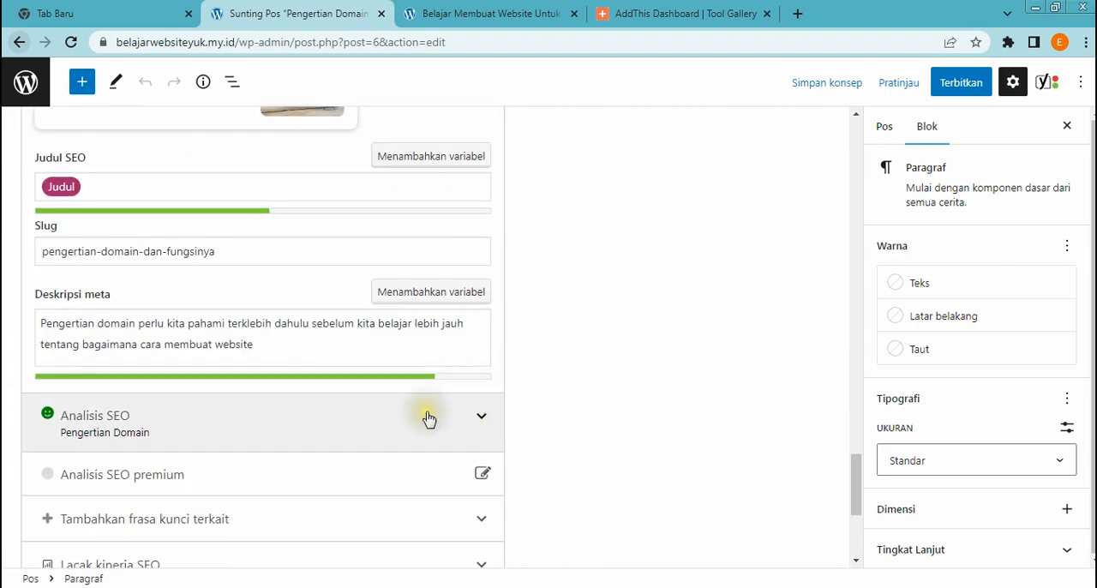
scroll(435, 421, "up", 1)
left_click(209, 264)
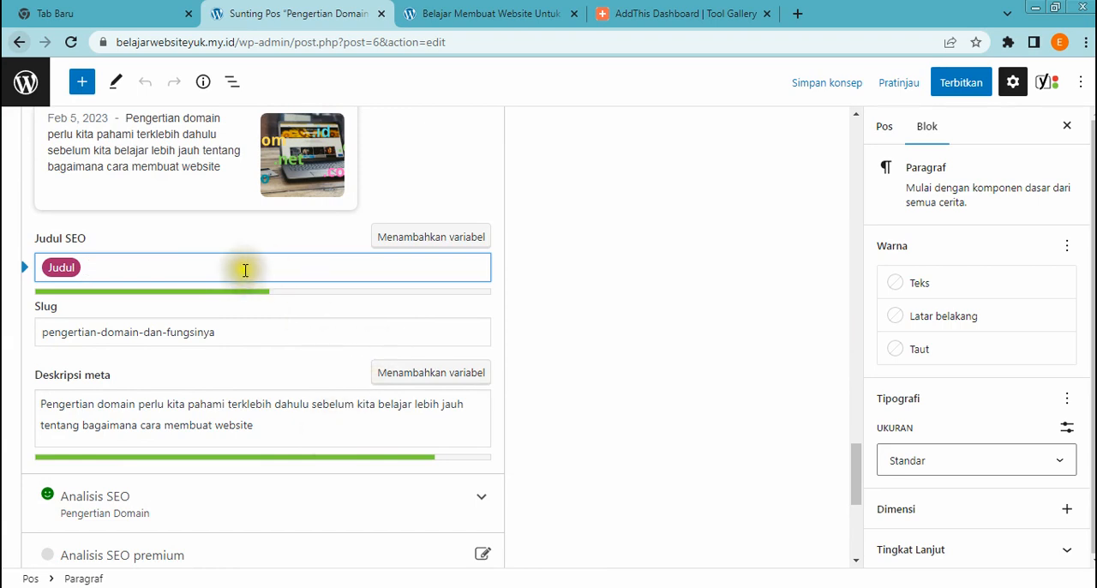
left_click(71, 271)
left_click(91, 330)
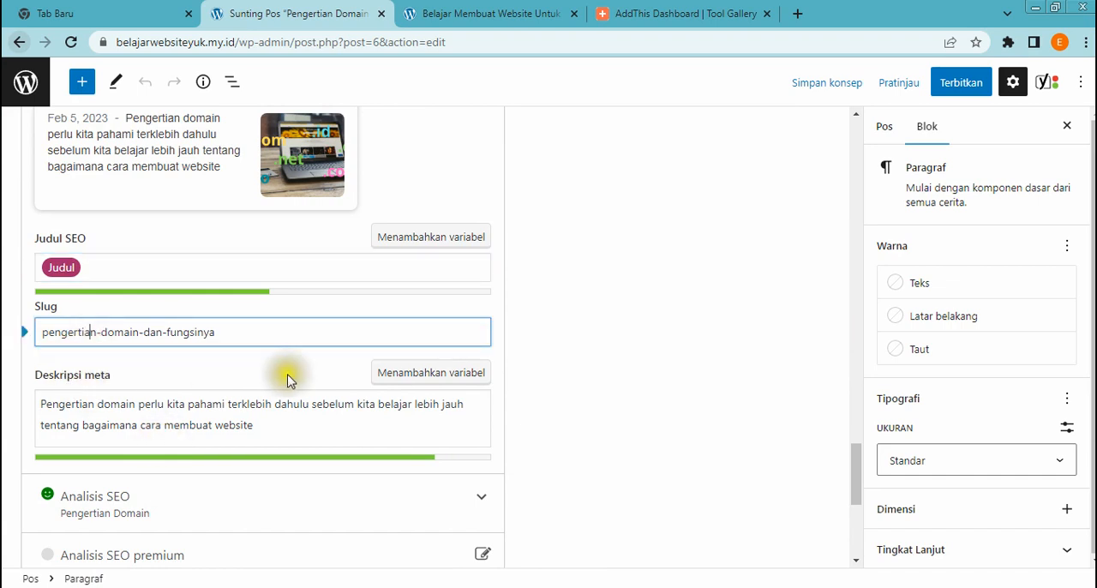
Review the Yoast SEO focus keyphrase and meta description, and compare them with the article text
scroll(300, 377, "up", 3)
scroll(739, 437, "up", 5)
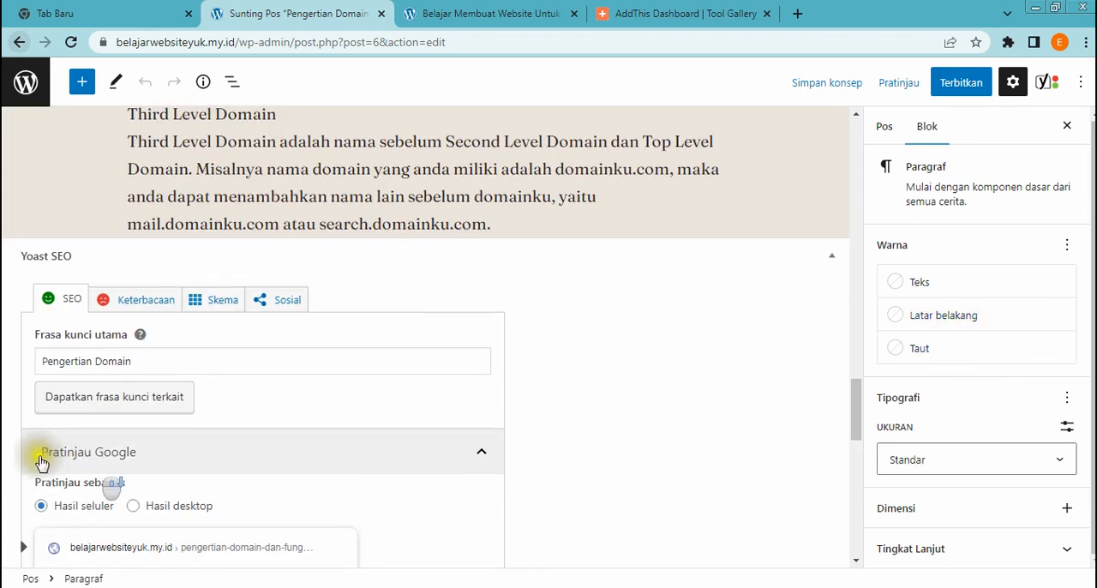
scroll(86, 458, "down", 5)
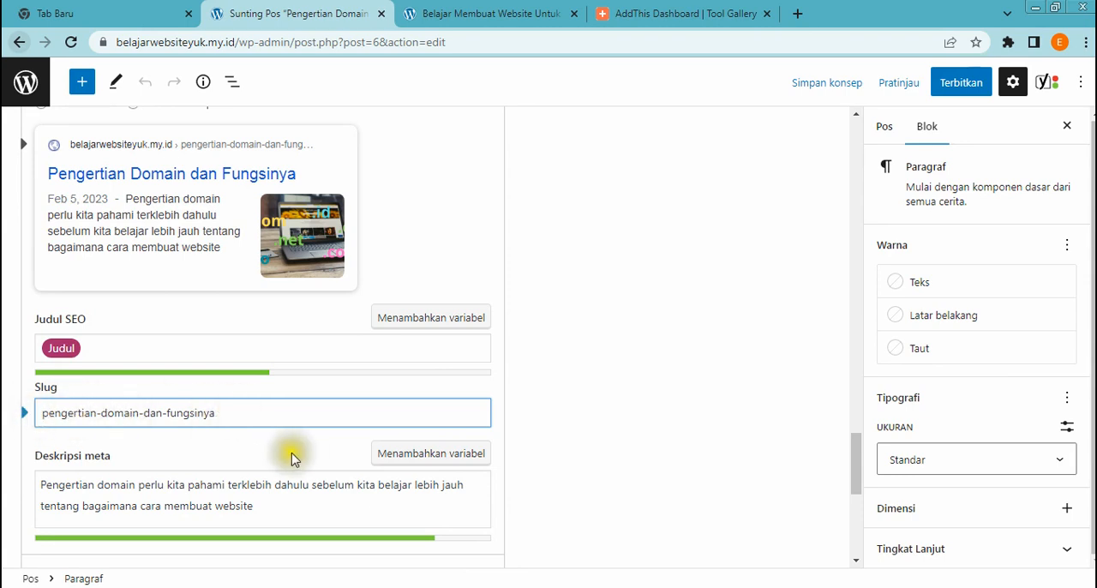
scroll(275, 446, "down", 2)
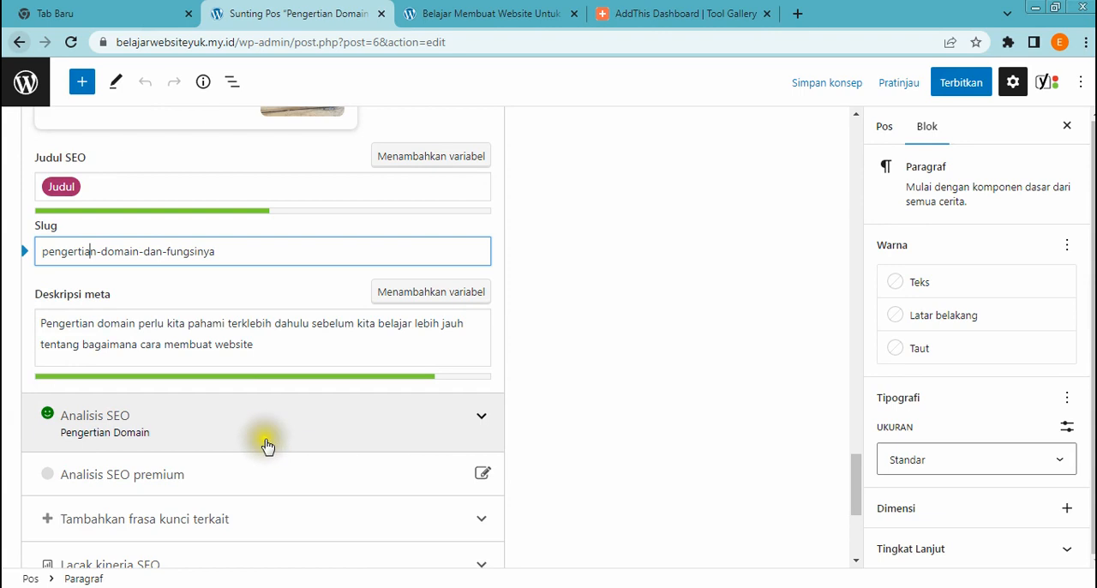
left_click(279, 350)
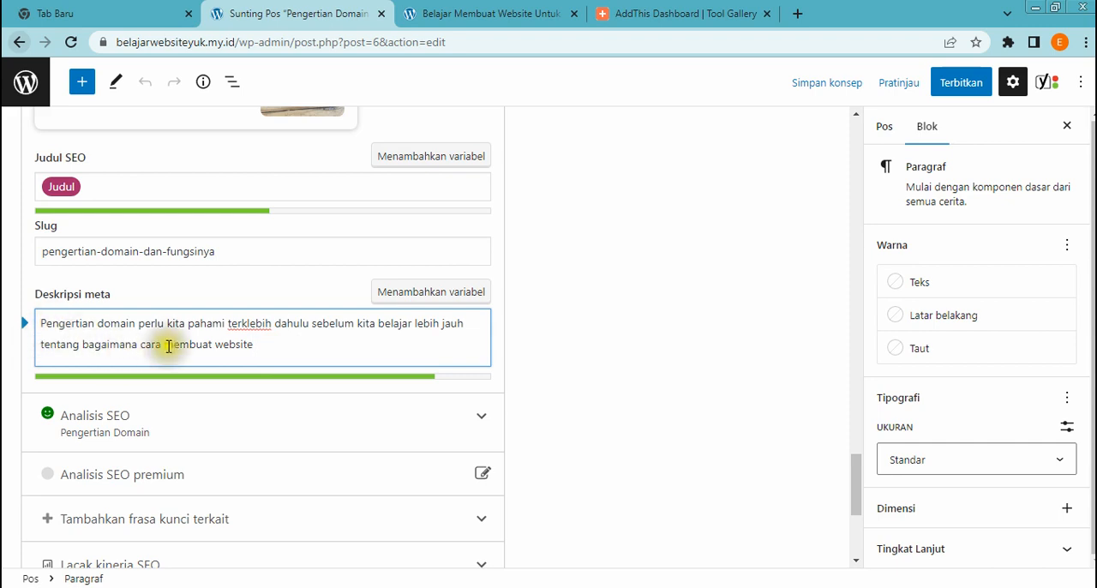
scroll(223, 351, "up", 3)
scroll(244, 323, "up", 10)
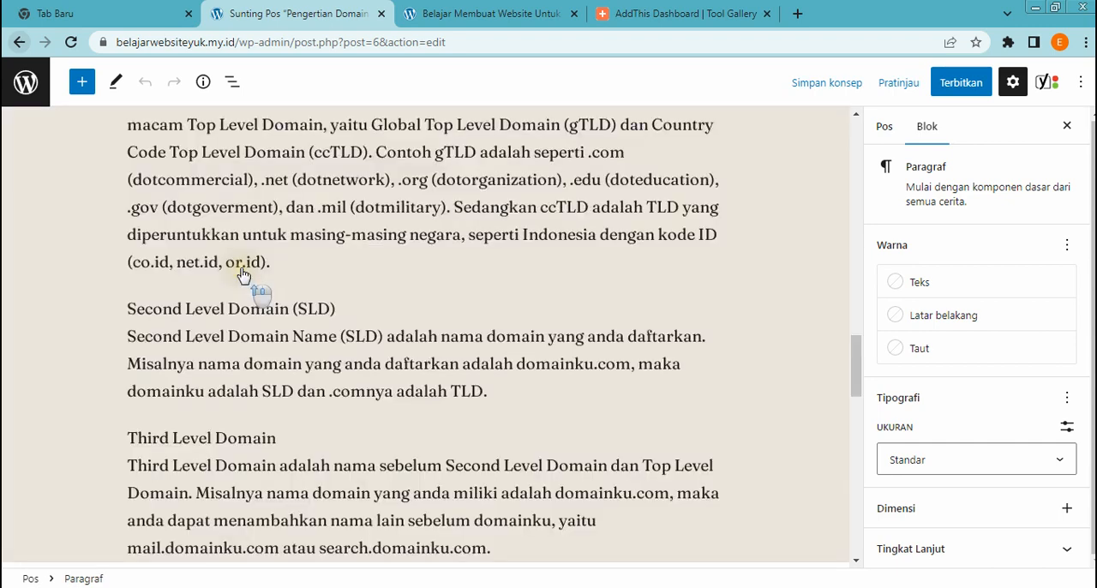
scroll(223, 377, "down", 10)
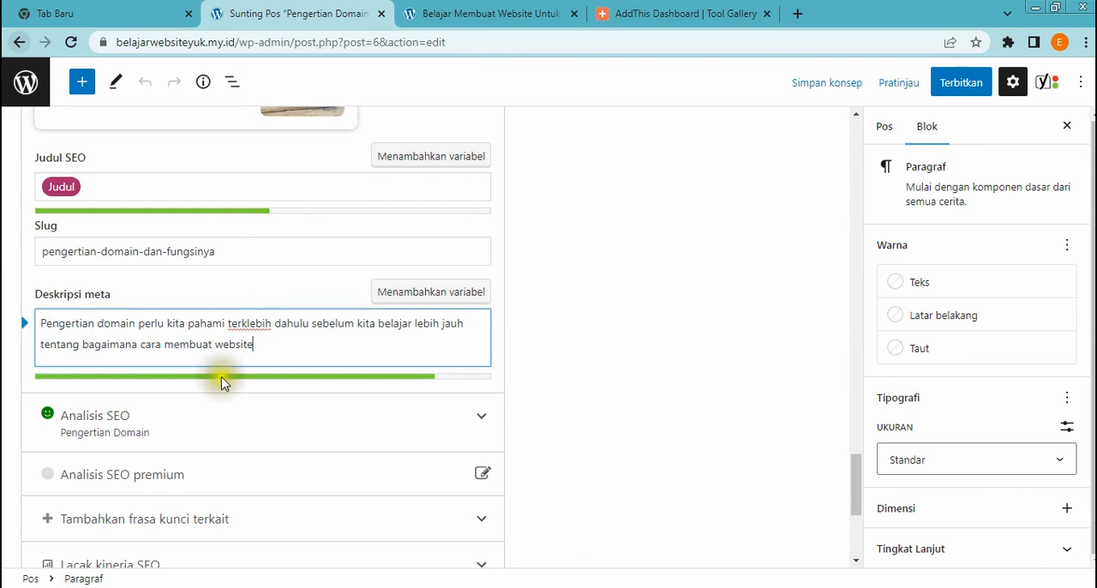
scroll(232, 392, "up", 4)
scroll(354, 408, "up", 10)
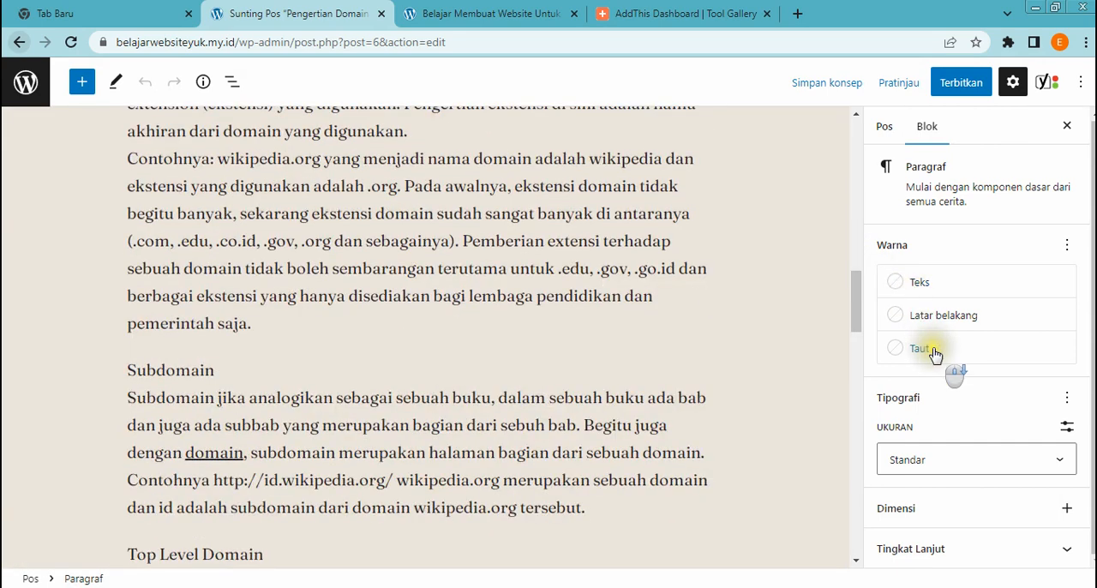
Add the tags "belajar membuat website" and "membuat website" to the post settings
left_click(884, 127)
scroll(1009, 404, "down", 5)
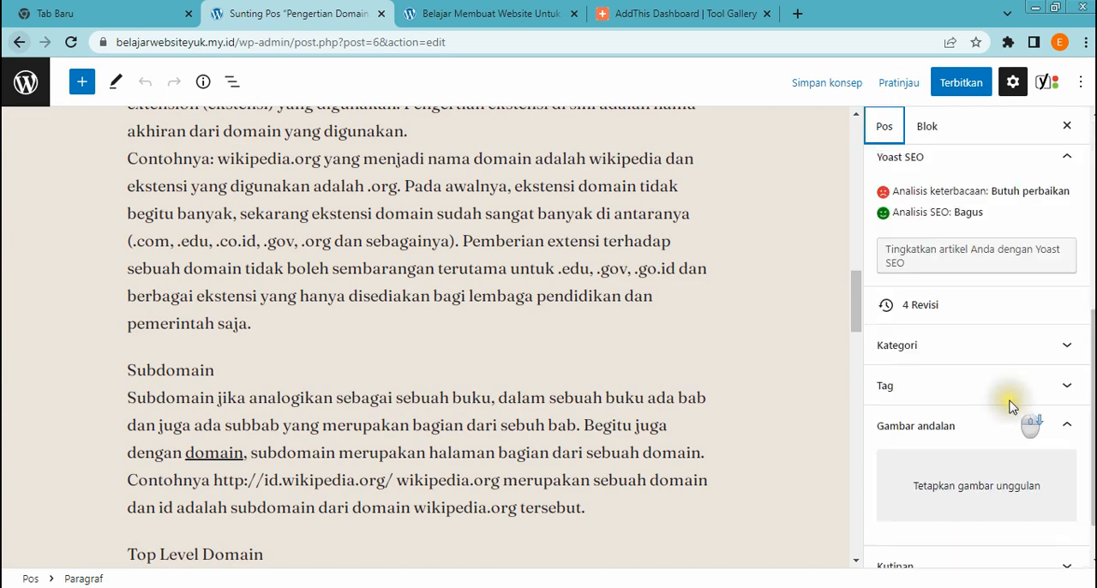
left_click(1009, 387)
left_click(936, 436)
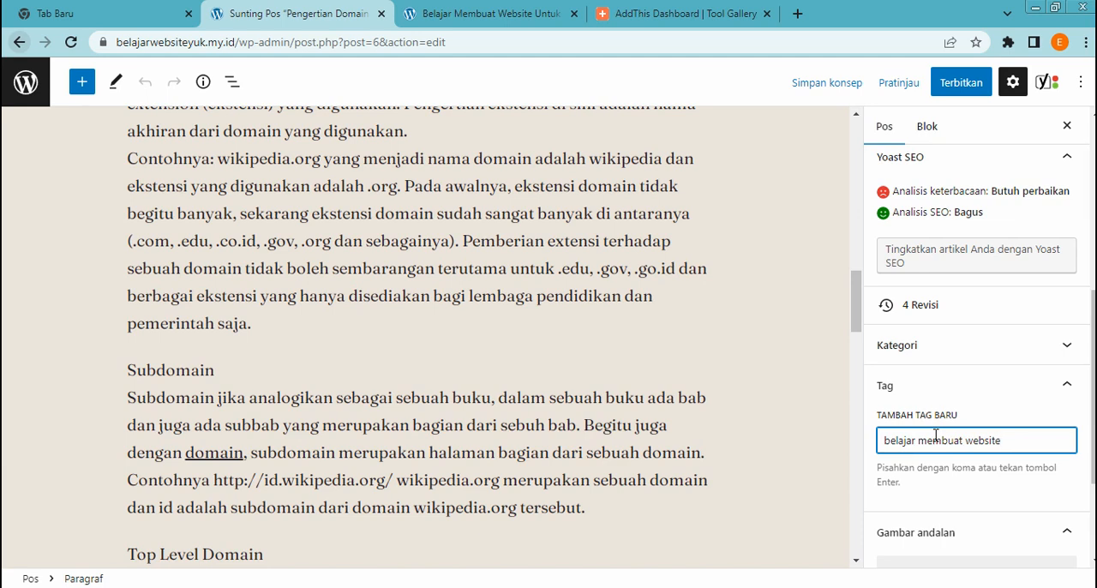
key("Return")
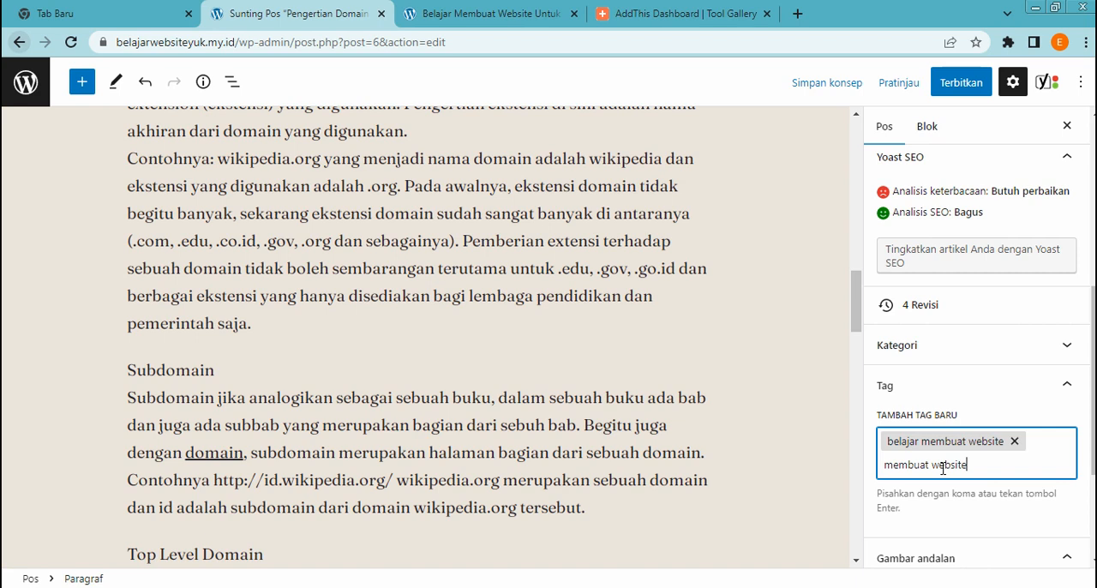
key("Return")
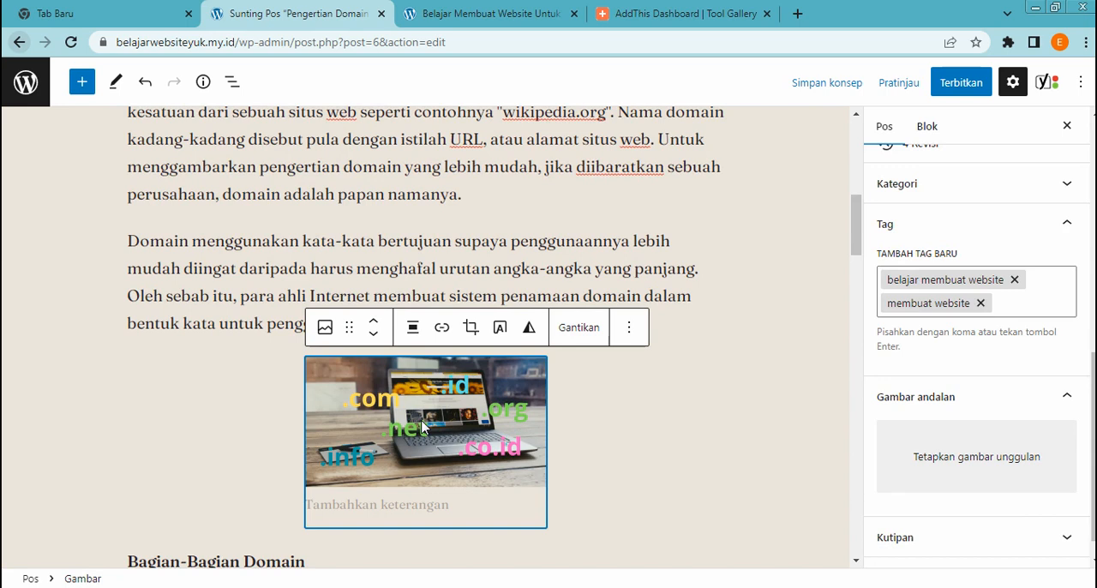
Delete the domain extensions laptop image above the "Bagian-Bagian Domain" heading in the article
key("Delete")
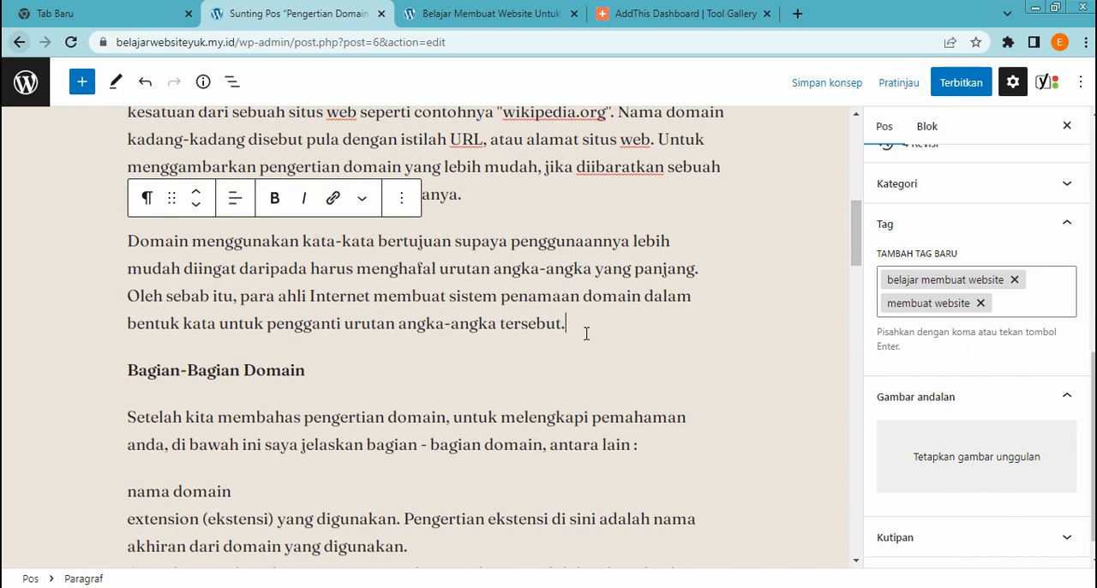
Add an image block above the "Bagian-Bagian Domain" heading and choose com.png from the media library for it
key("Return")
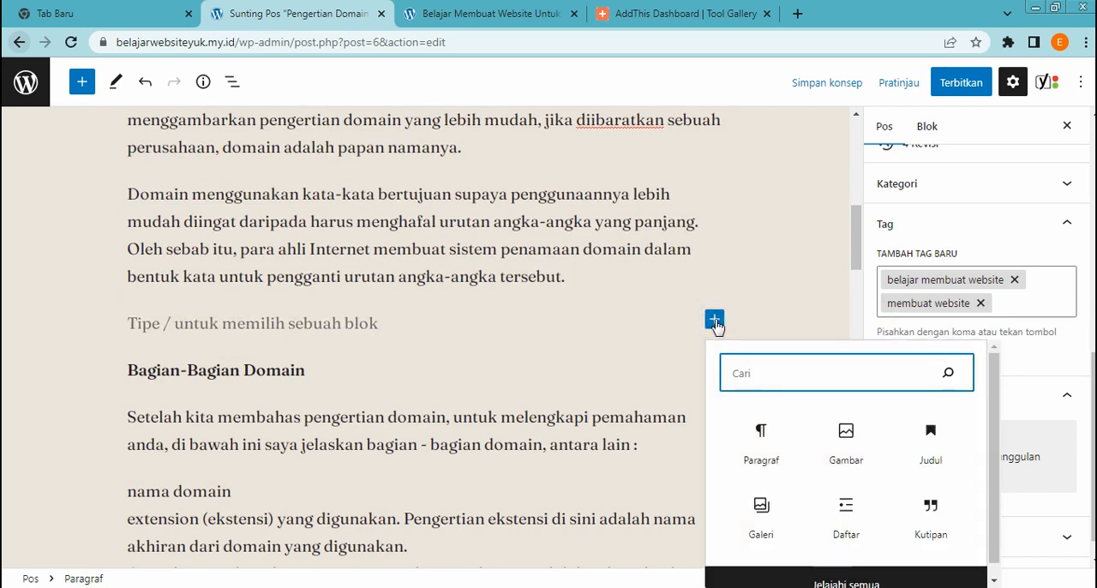
left_click(844, 436)
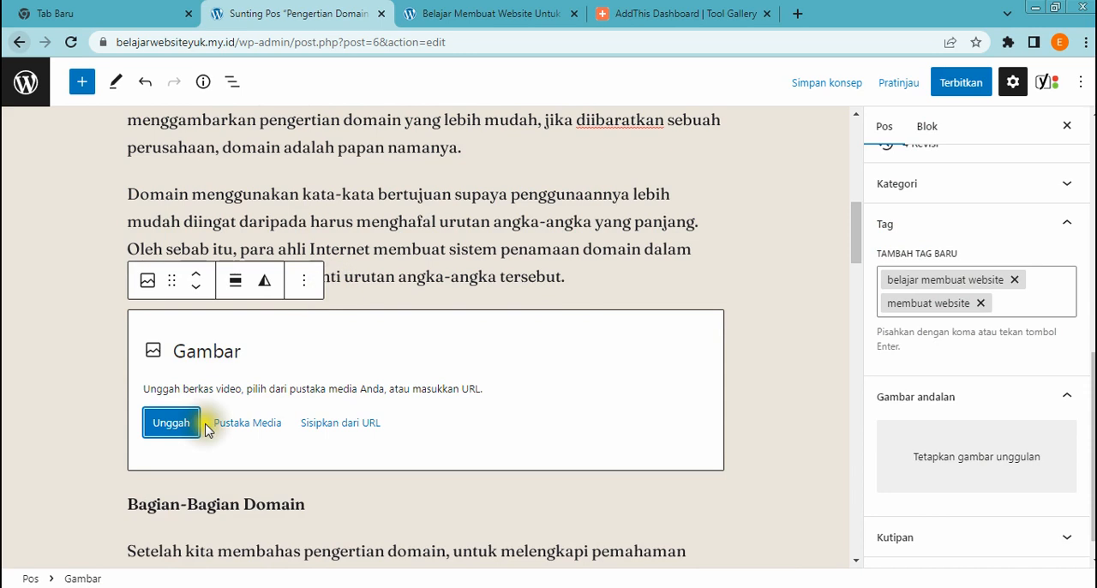
left_click(169, 431)
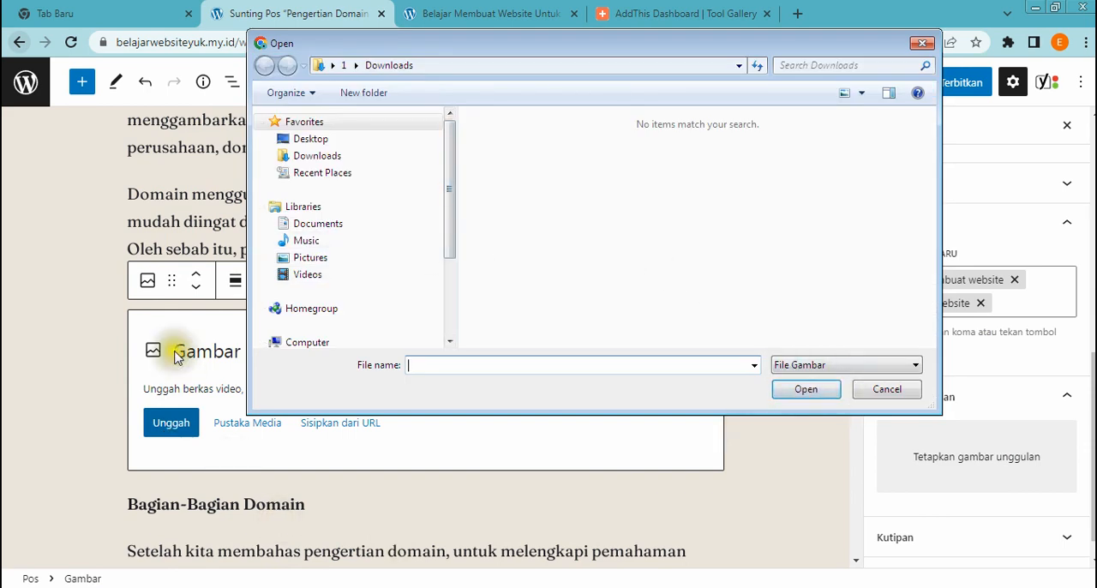
left_click(902, 396)
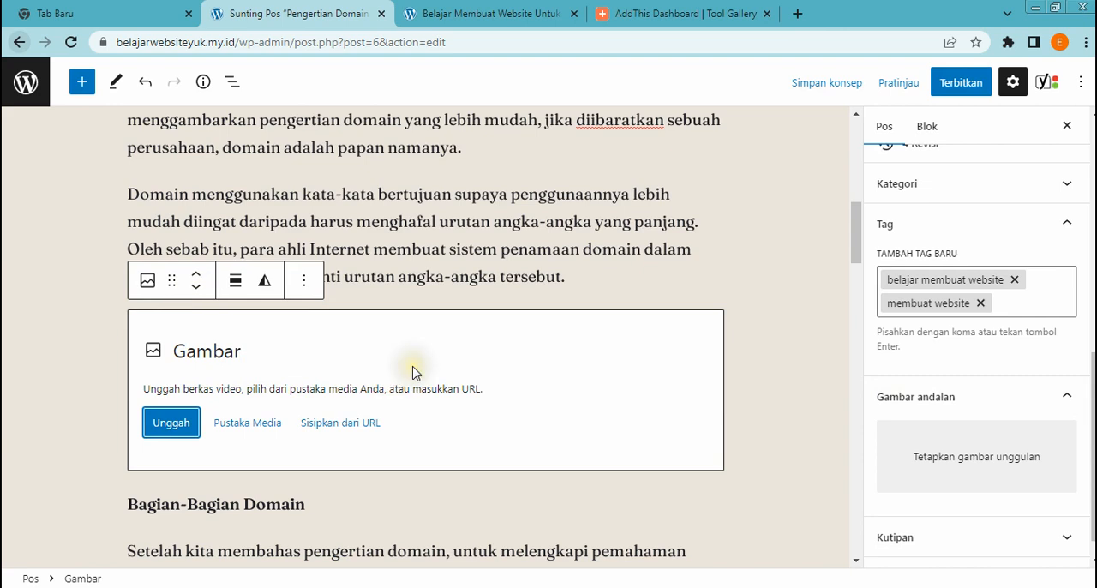
left_click(265, 426)
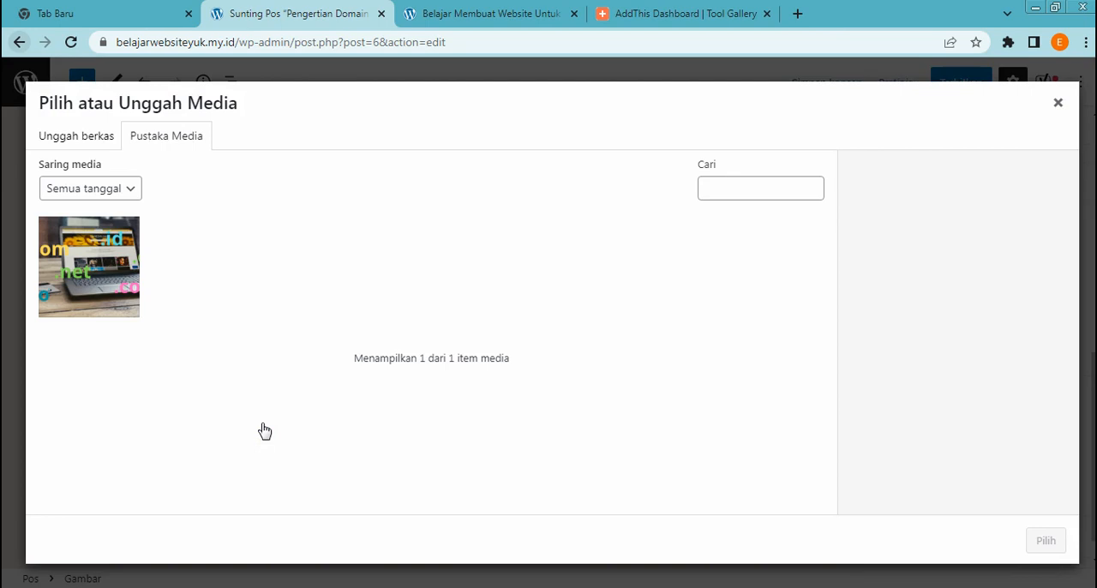
left_click(86, 283)
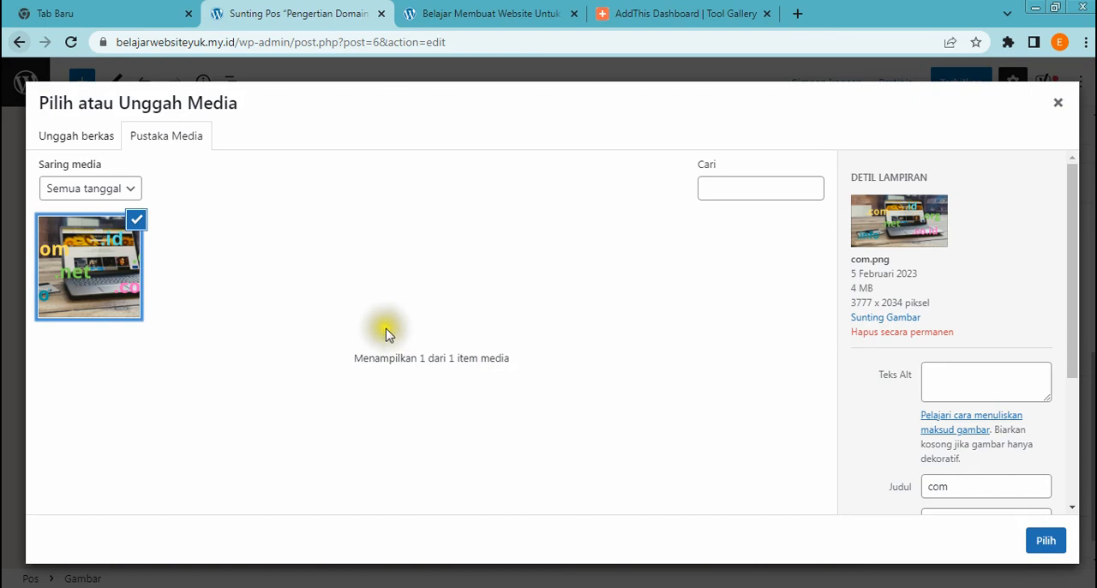
Set the alt text and title of com.png to "belajar membuat website" and insert the image into the article
left_click(967, 386)
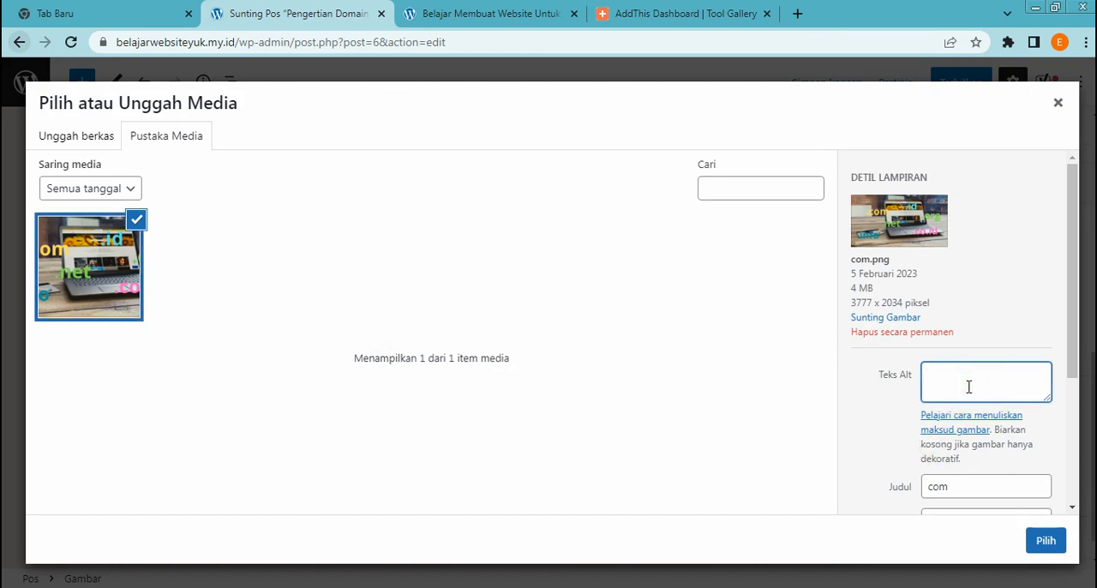
scroll(968, 386, "down", 1)
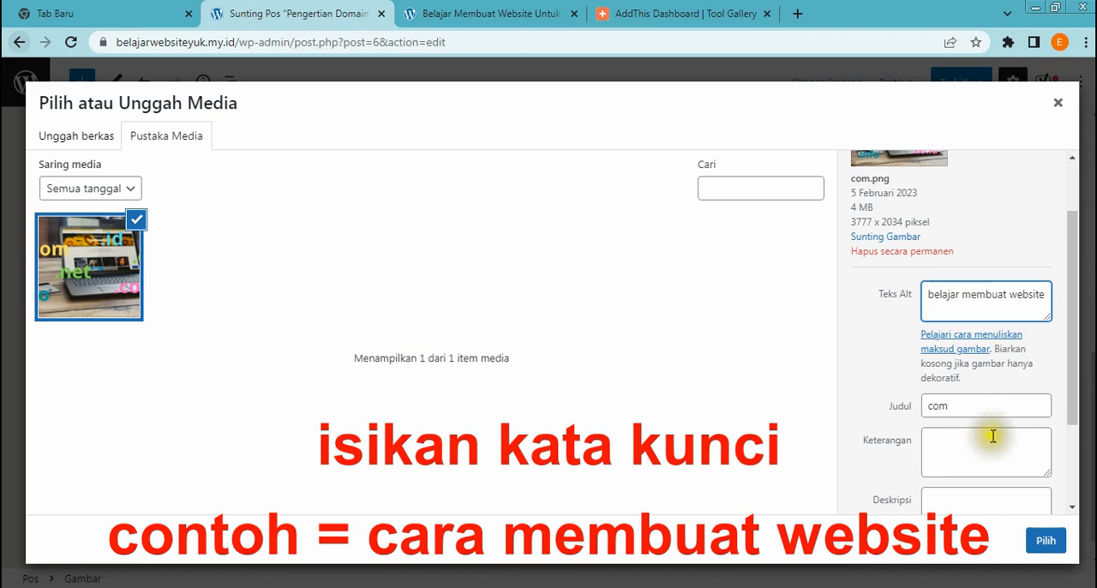
left_click(928, 298)
left_click_drag(927, 298, 1053, 299)
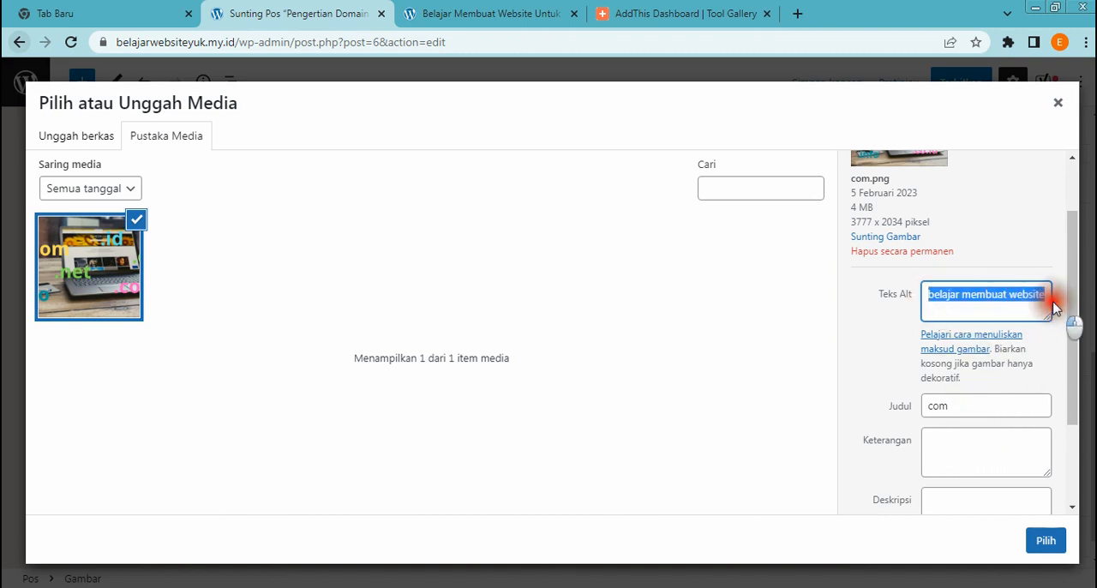
left_click_drag(973, 404, 882, 404)
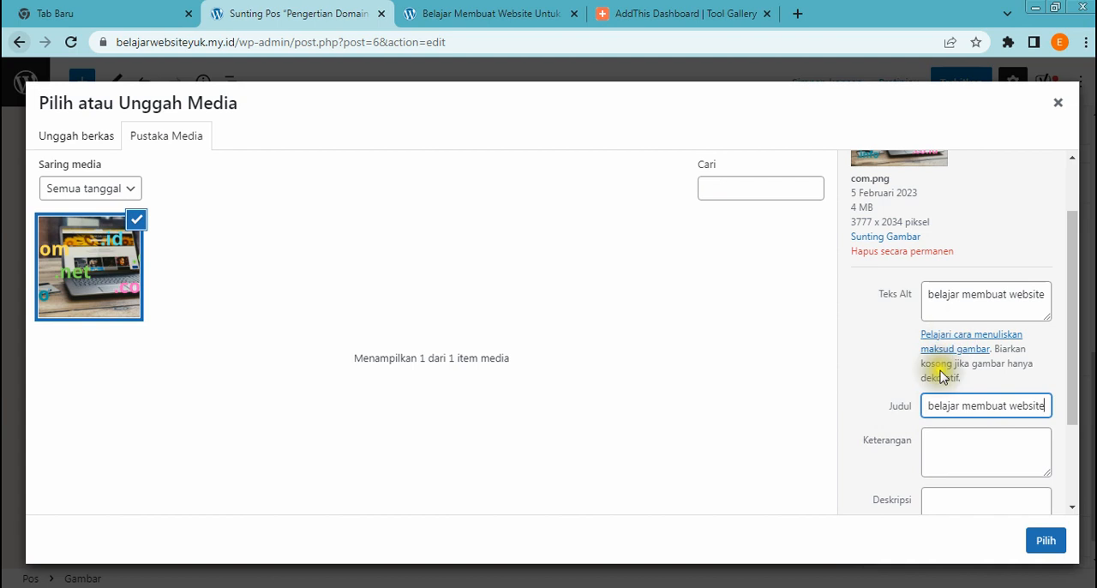
scroll(943, 377, "down", 1)
scroll(943, 378, "down", 1)
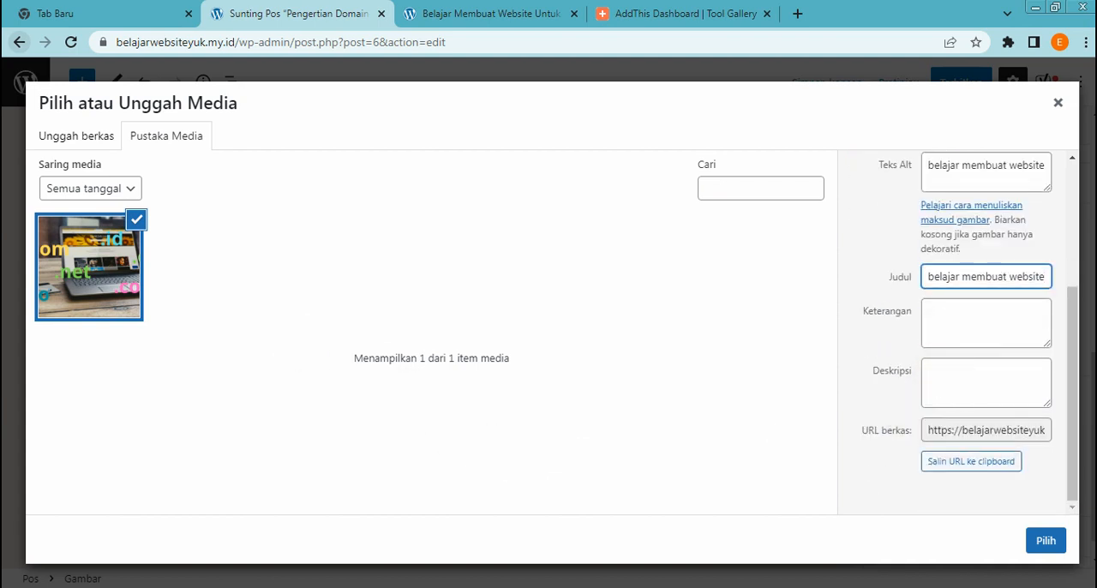
left_click(1048, 542)
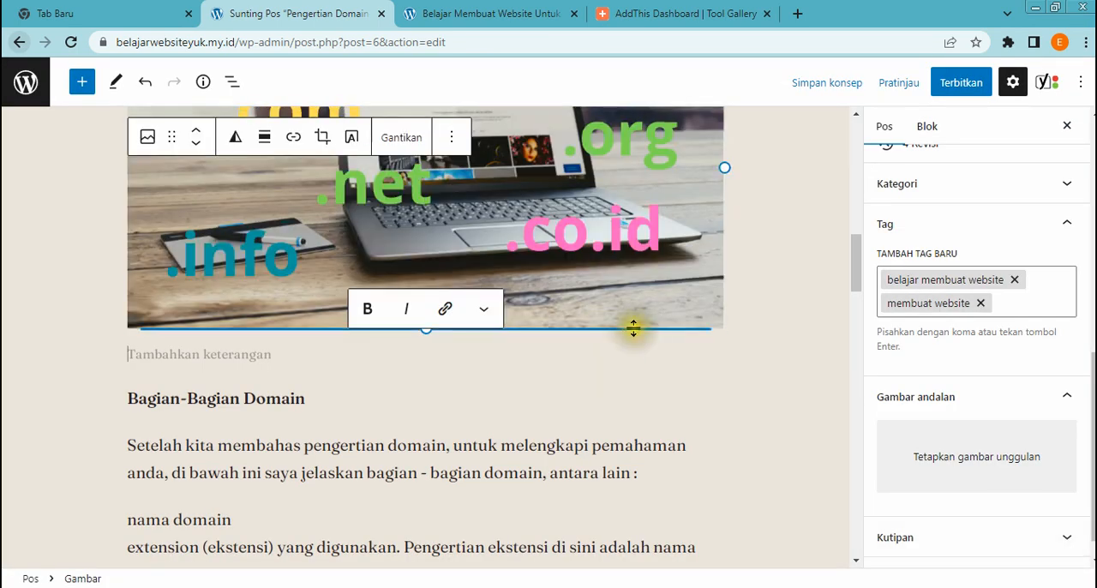
Place the laptop image centred below the "Bagian-Bagian Domain" heading and set its size to Sedang
scroll(635, 329, "up", 2)
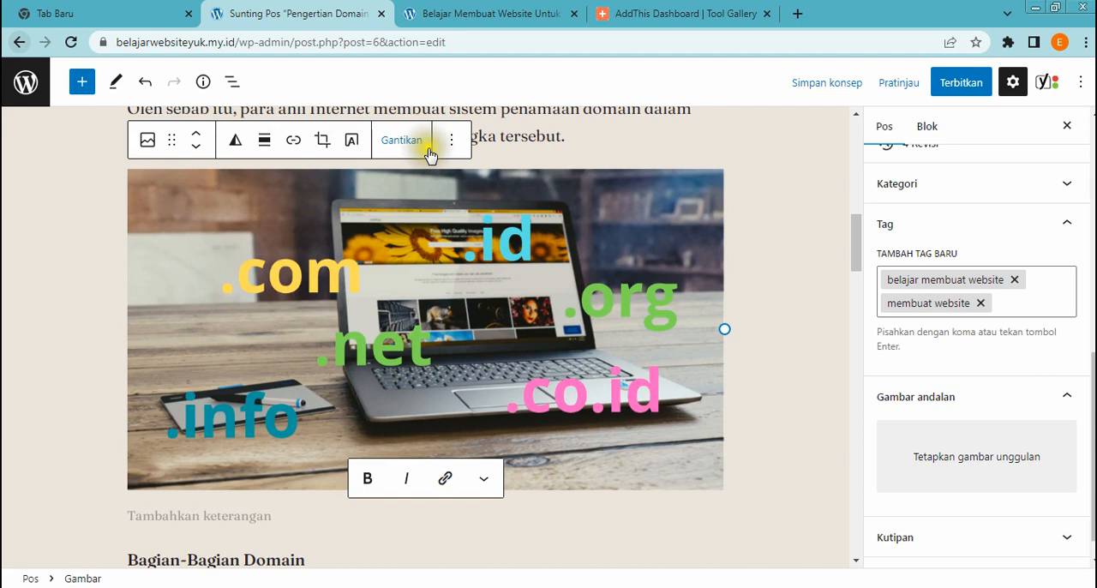
left_click(265, 142)
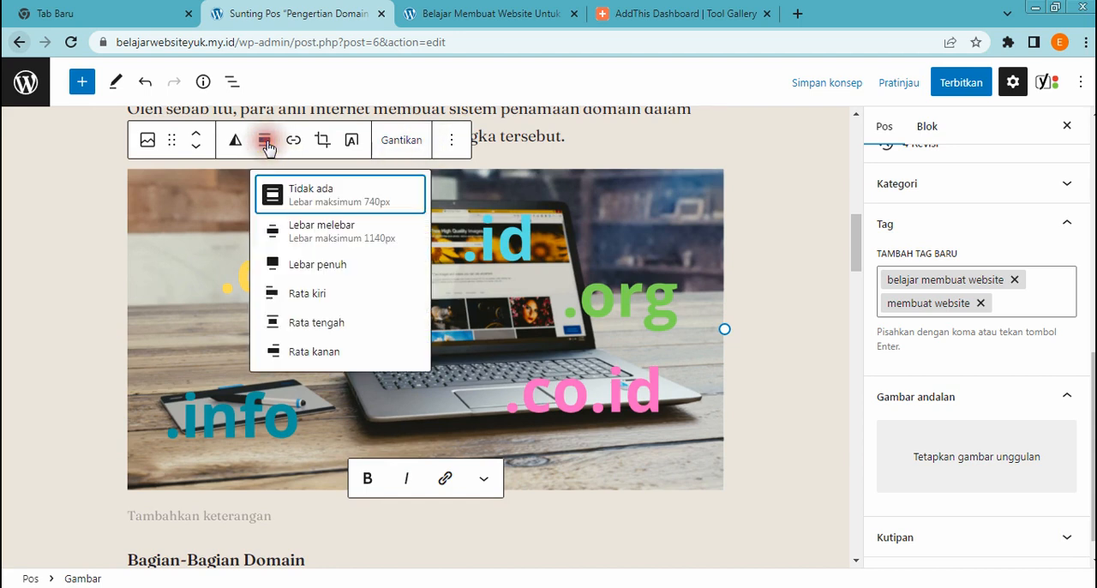
left_click(314, 326)
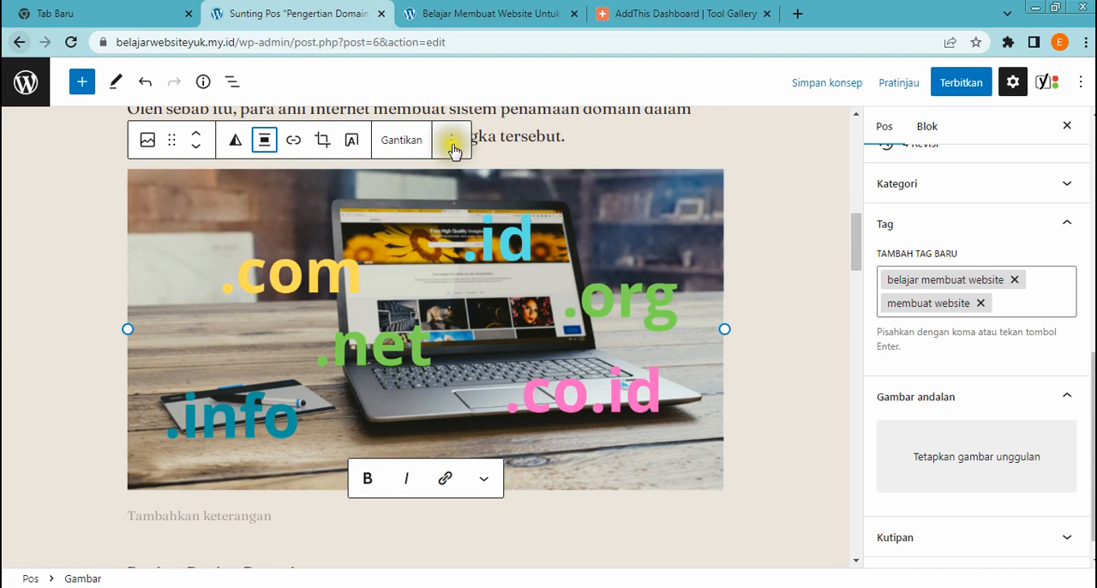
left_click(452, 148)
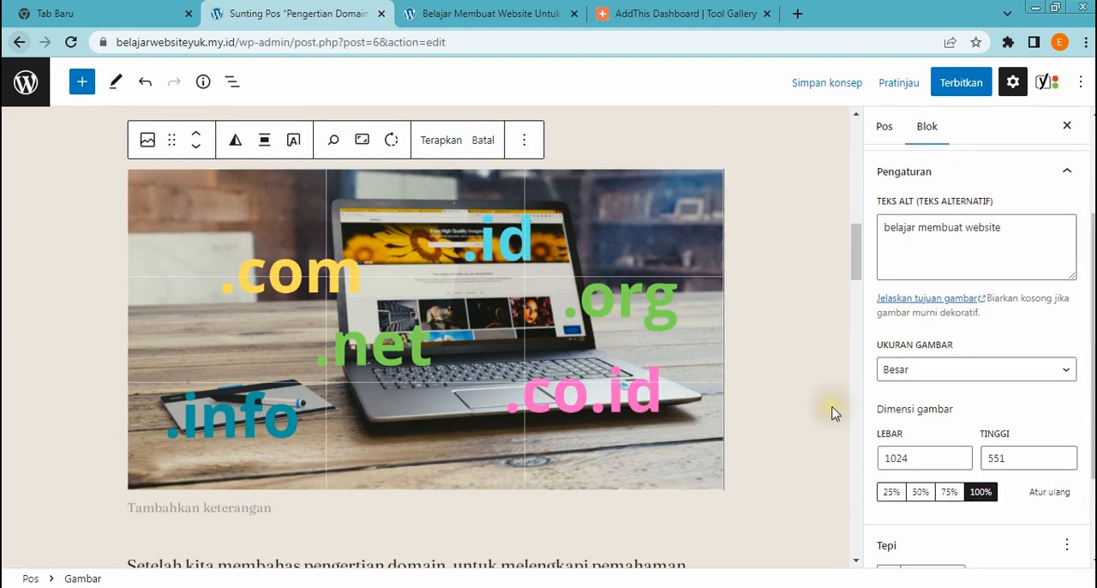
left_click(1067, 373)
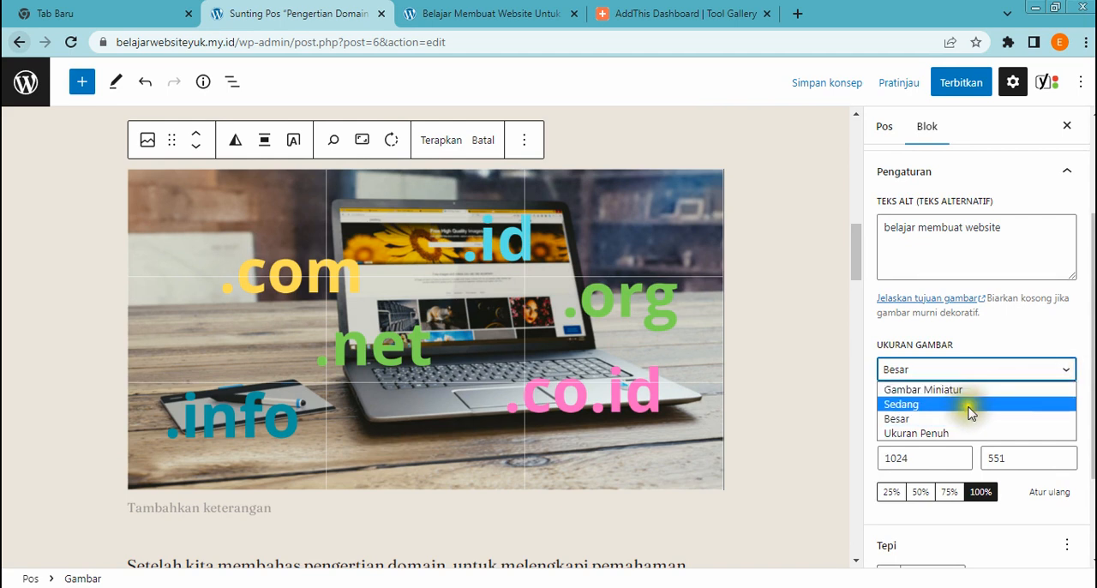
left_click(892, 403)
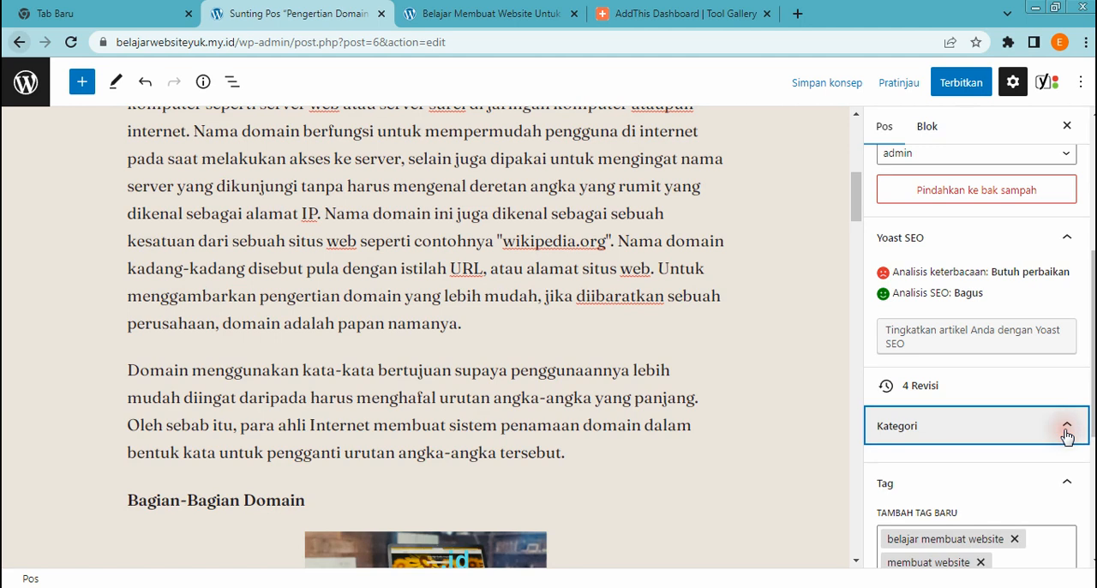
Replace the post's Uncategorized category with a new category named "Website"
left_click(1068, 429)
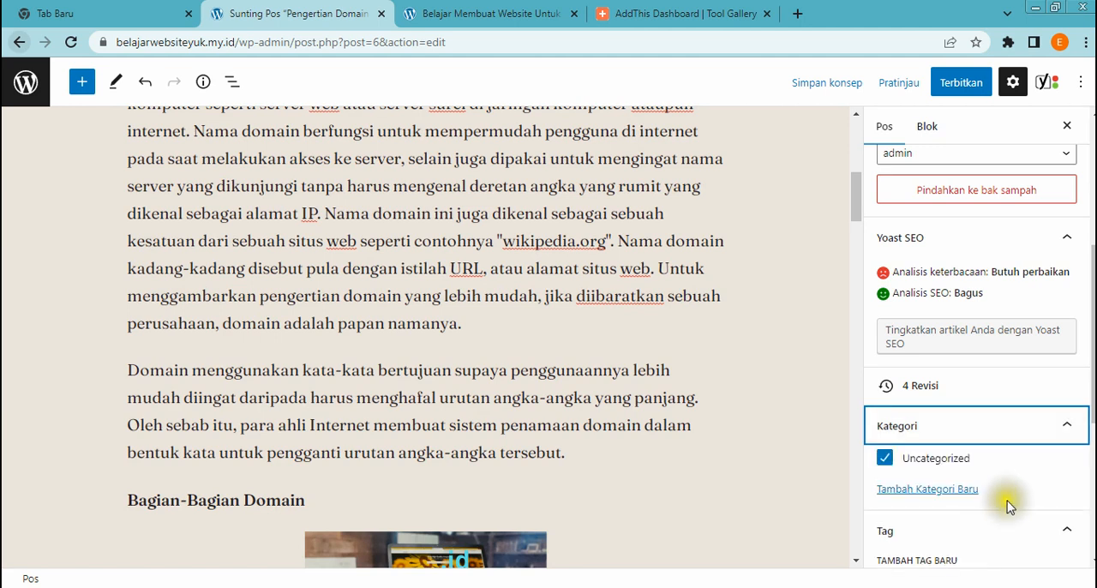
left_click(885, 458)
left_click(962, 488)
left_click(950, 538)
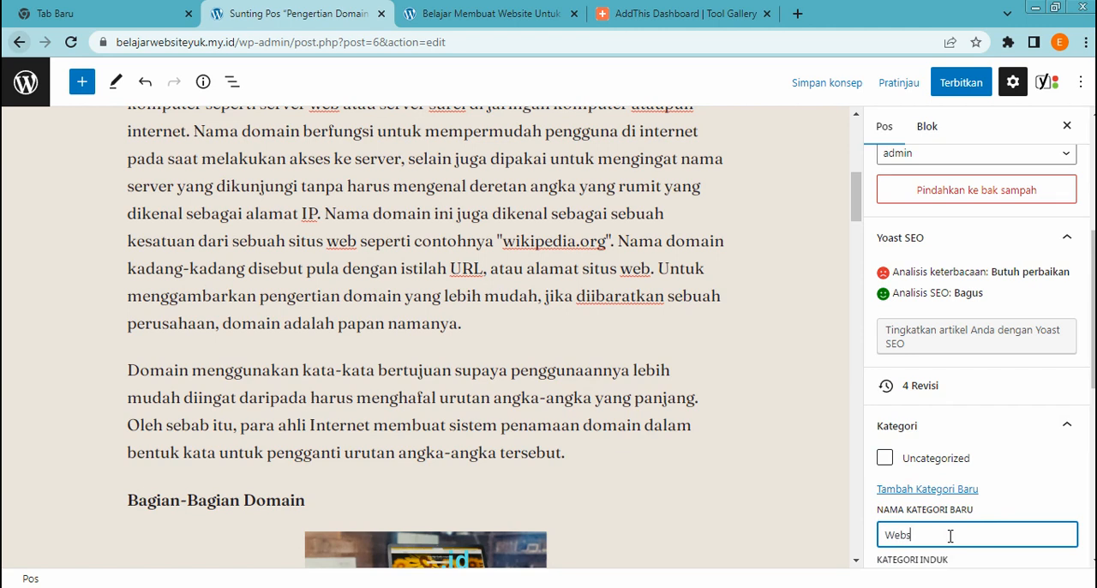
scroll(952, 531, "down", 1)
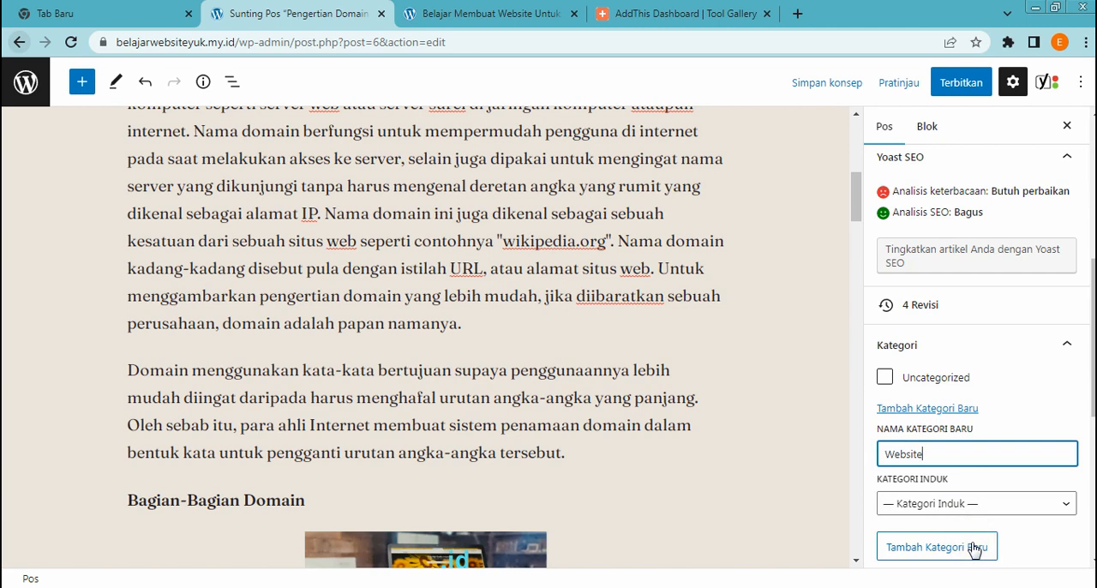
left_click(974, 549)
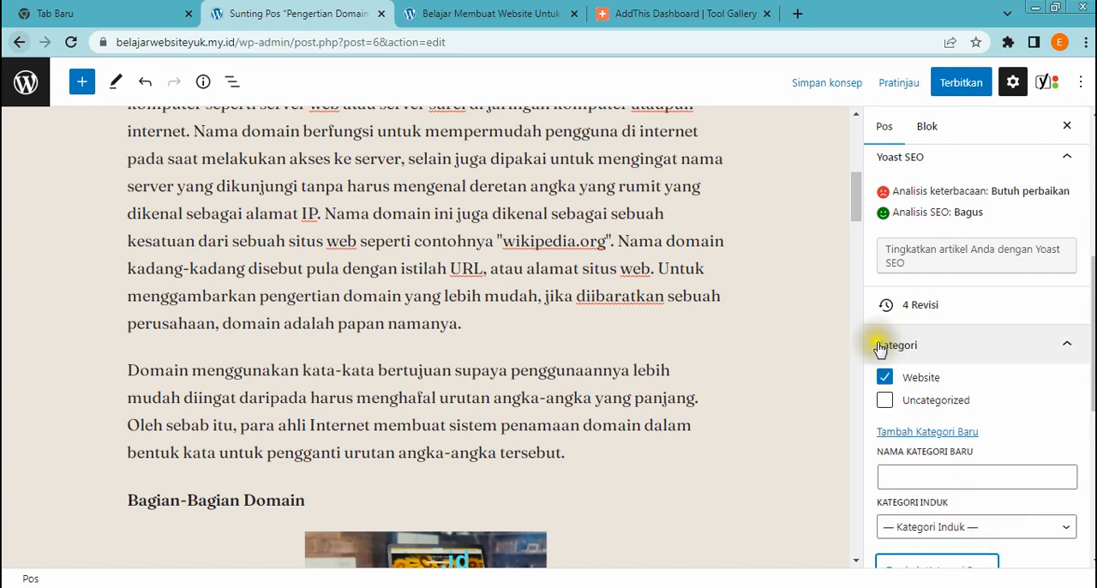
Publish the "Pengertian Domain dan Fungsinya" post
scroll(895, 383, "down", 4)
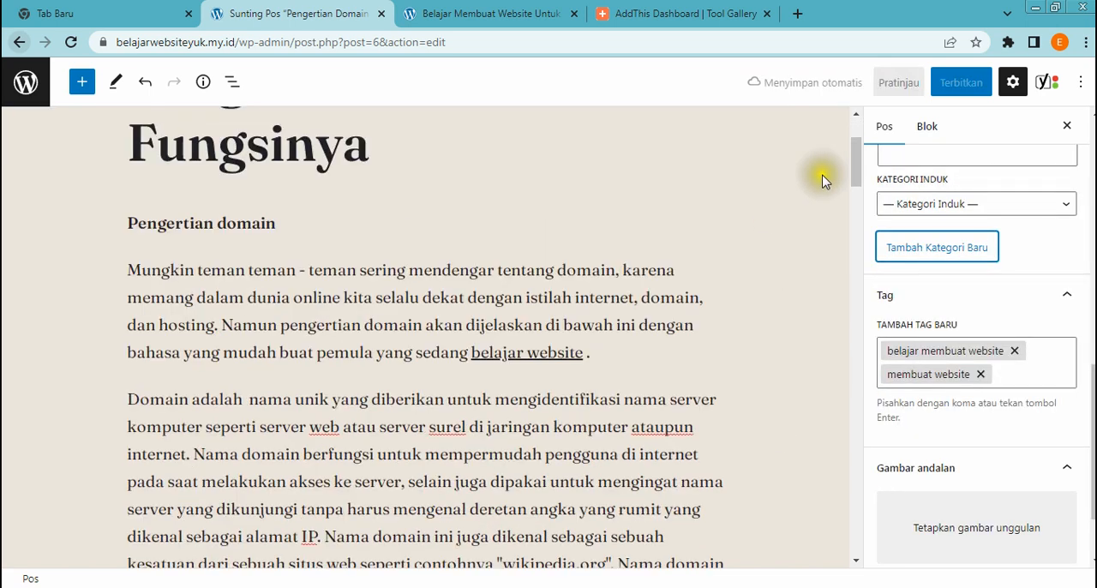
left_click(945, 86)
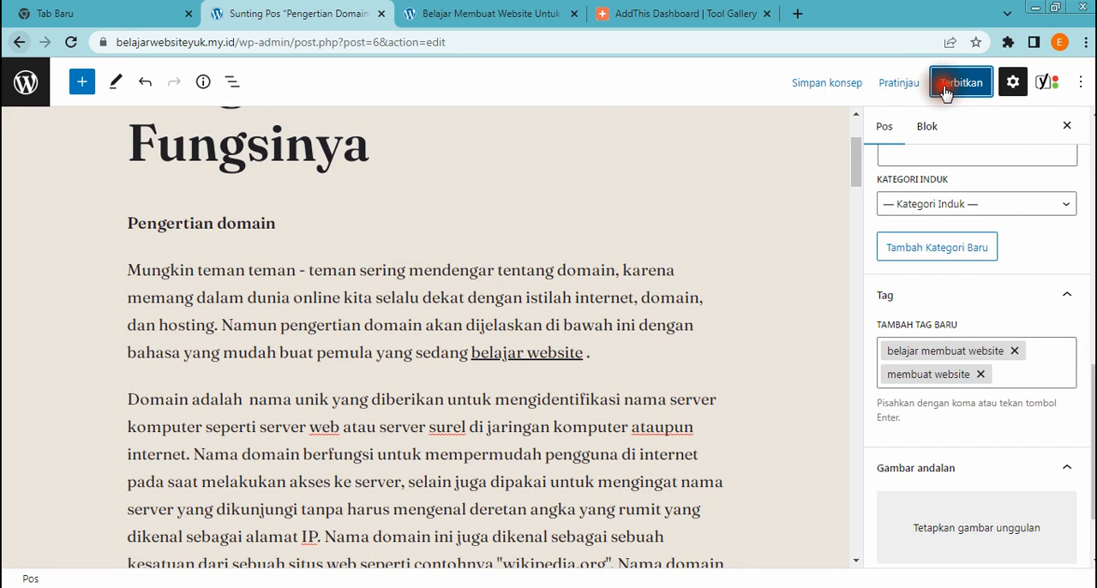
left_click(930, 83)
Open the published post in a new tab and review its header, share buttons, article text and image
right_click(174, 536)
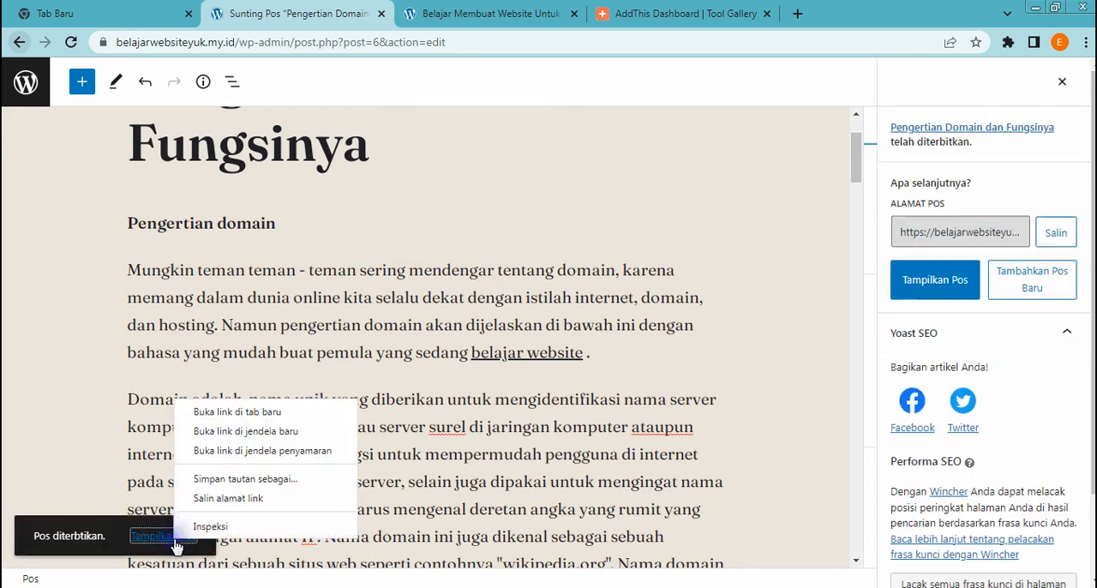
left_click(265, 424)
left_click(515, 14)
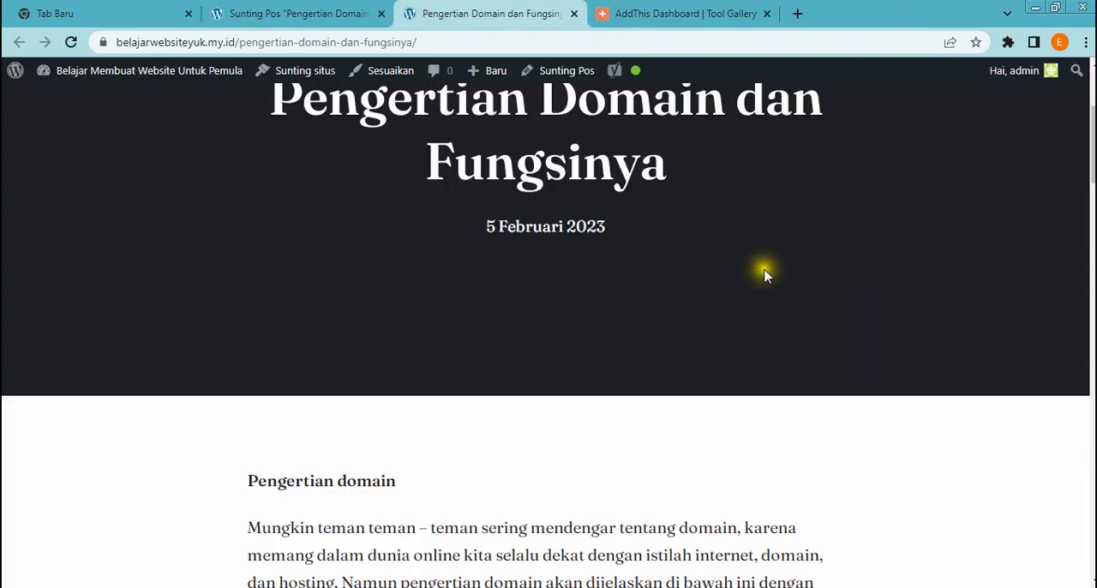
scroll(766, 274, "up", 3)
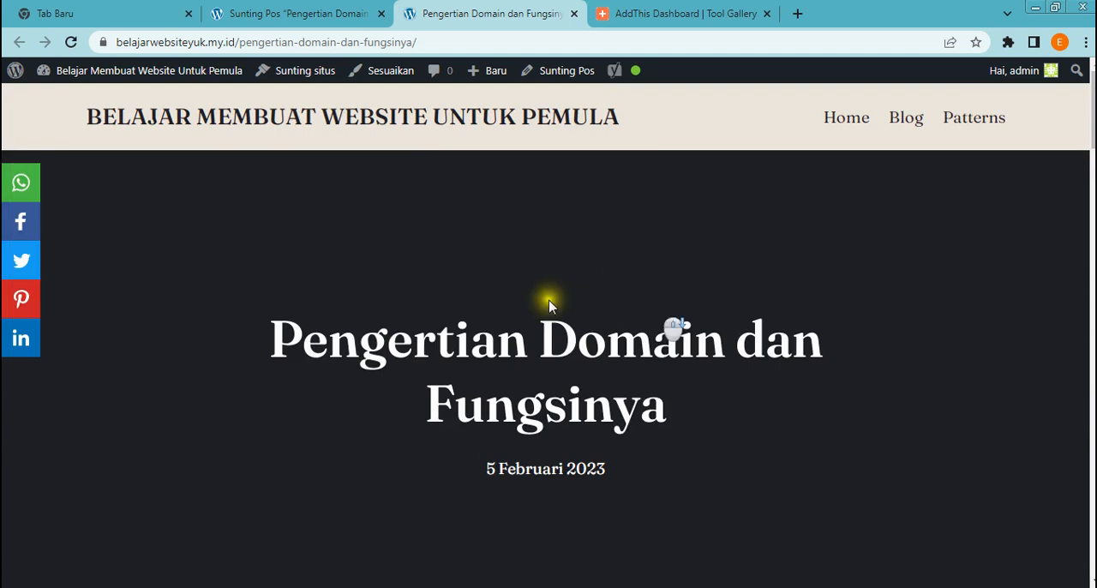
scroll(549, 305, "down", 10)
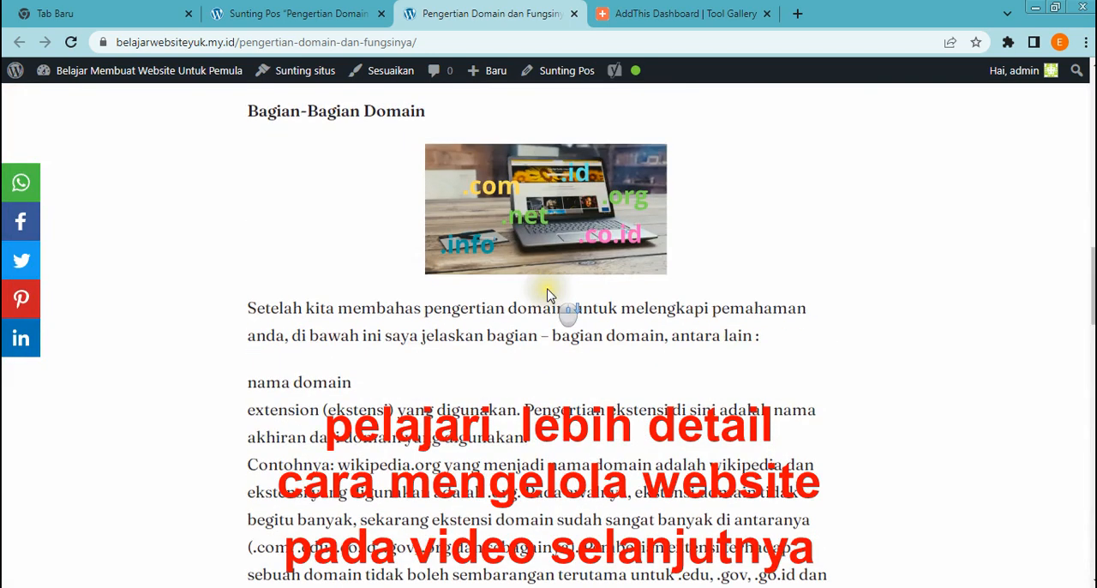
scroll(549, 296, "down", 5)
scroll(548, 294, "down", 10)
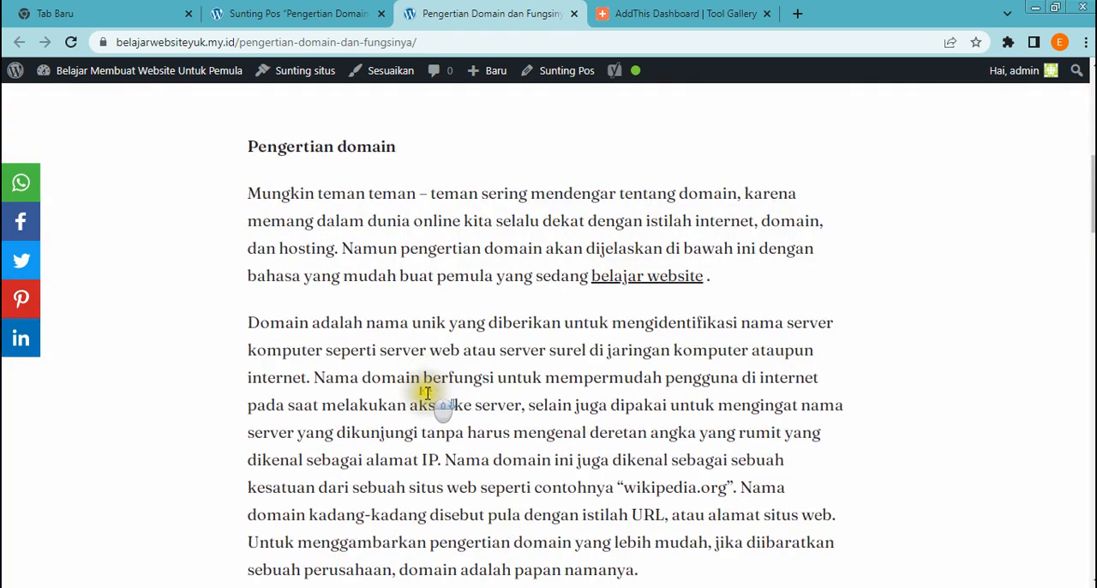
scroll(428, 394, "down", 5)
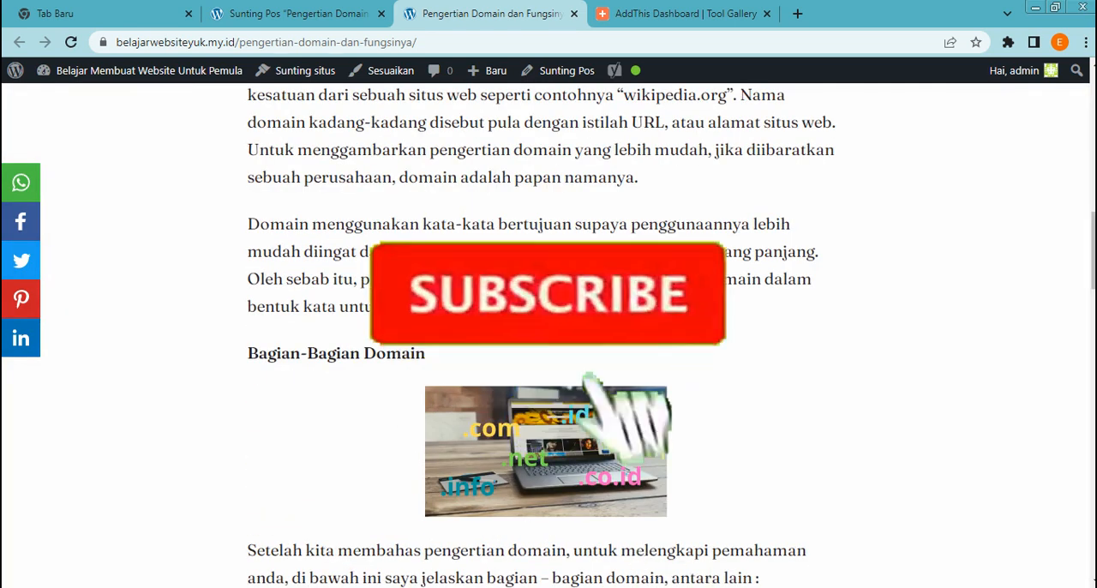